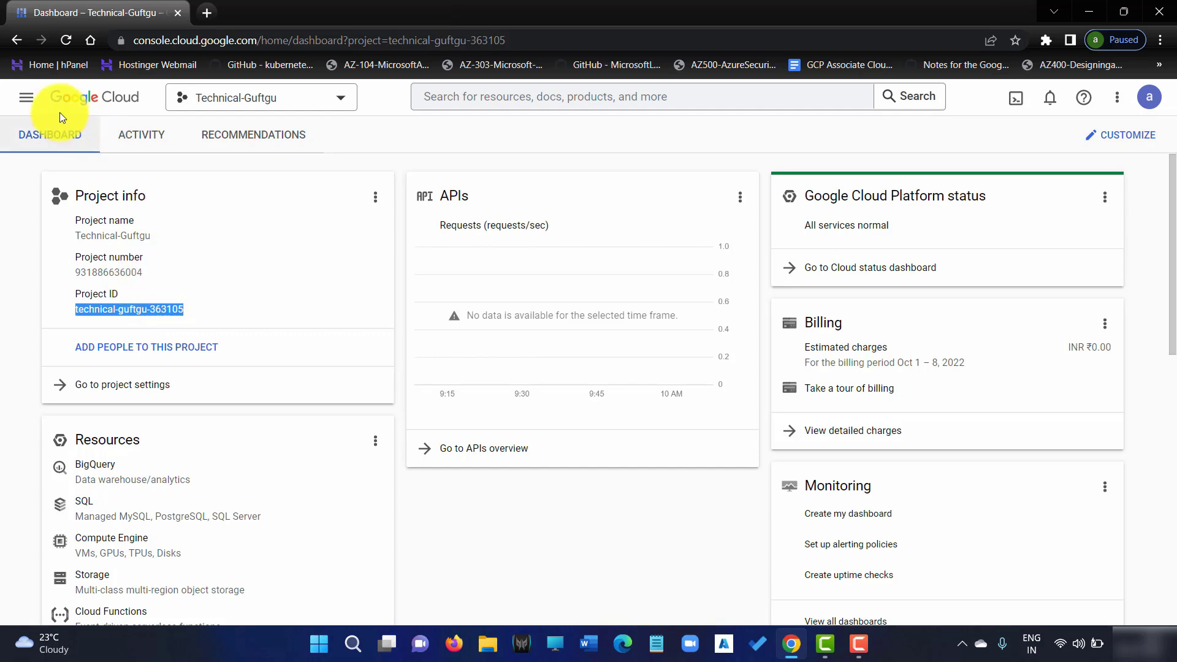
# Open the navigation menu from the Technical-Guftgu project dashboard
pyautogui.click(26, 97)
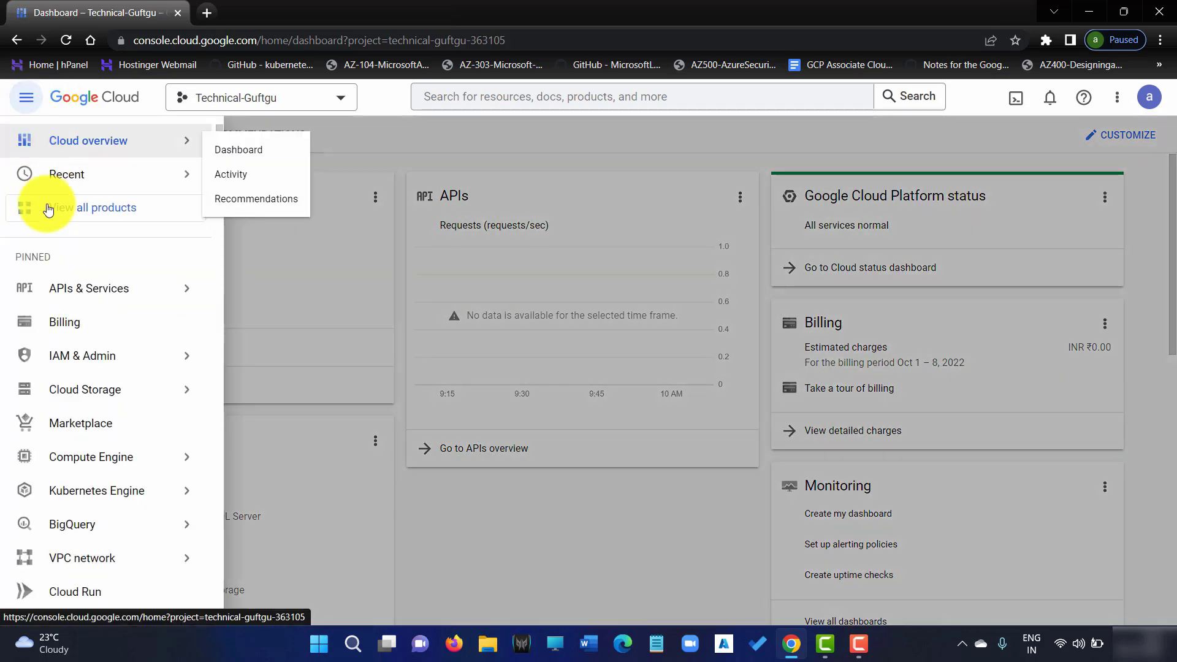
# Go to IAM & Admin > IAM to list the project's principals and roles
pyautogui.moveTo(78, 299)
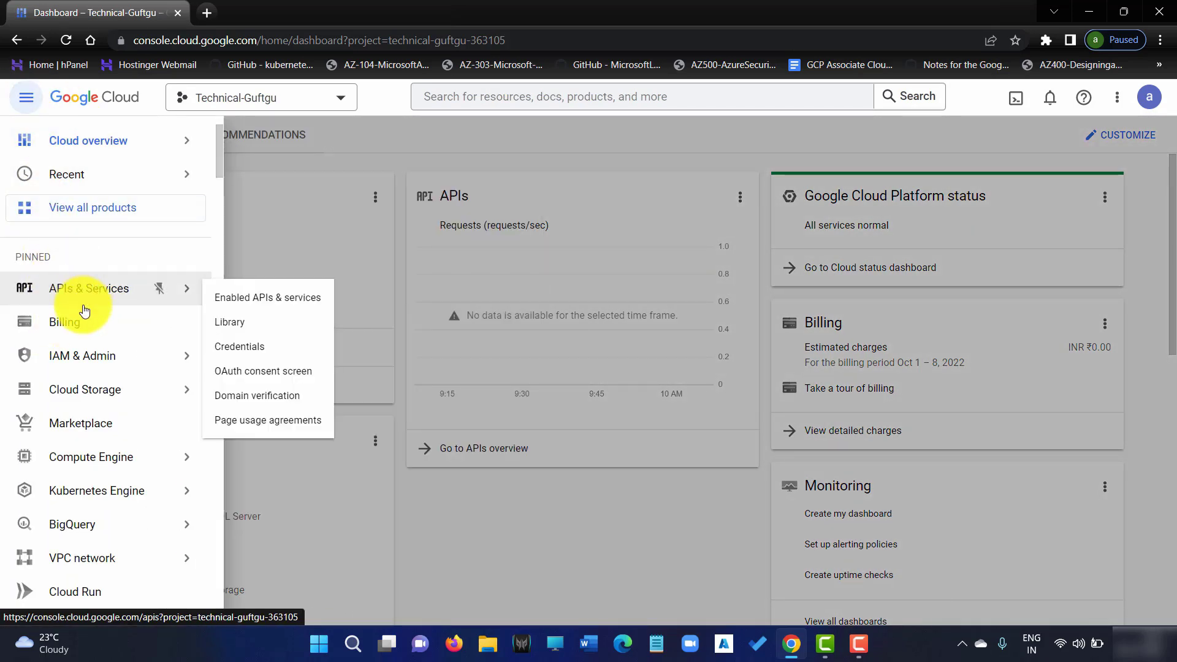
pyautogui.moveTo(99, 356)
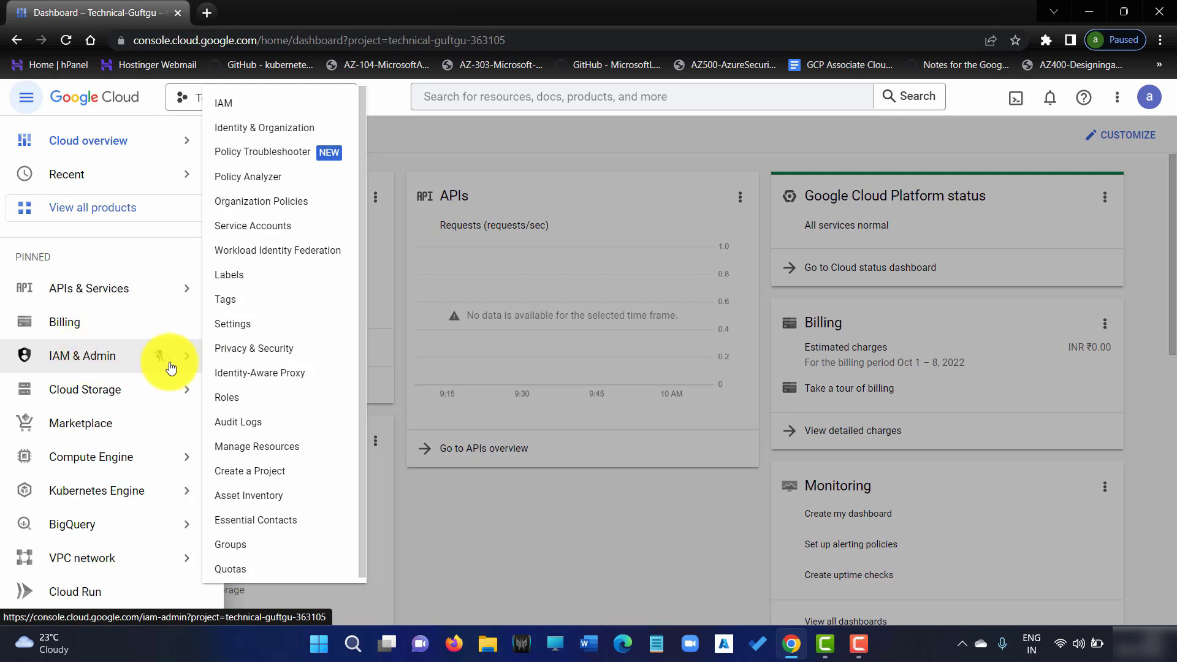
pyautogui.click(294, 104)
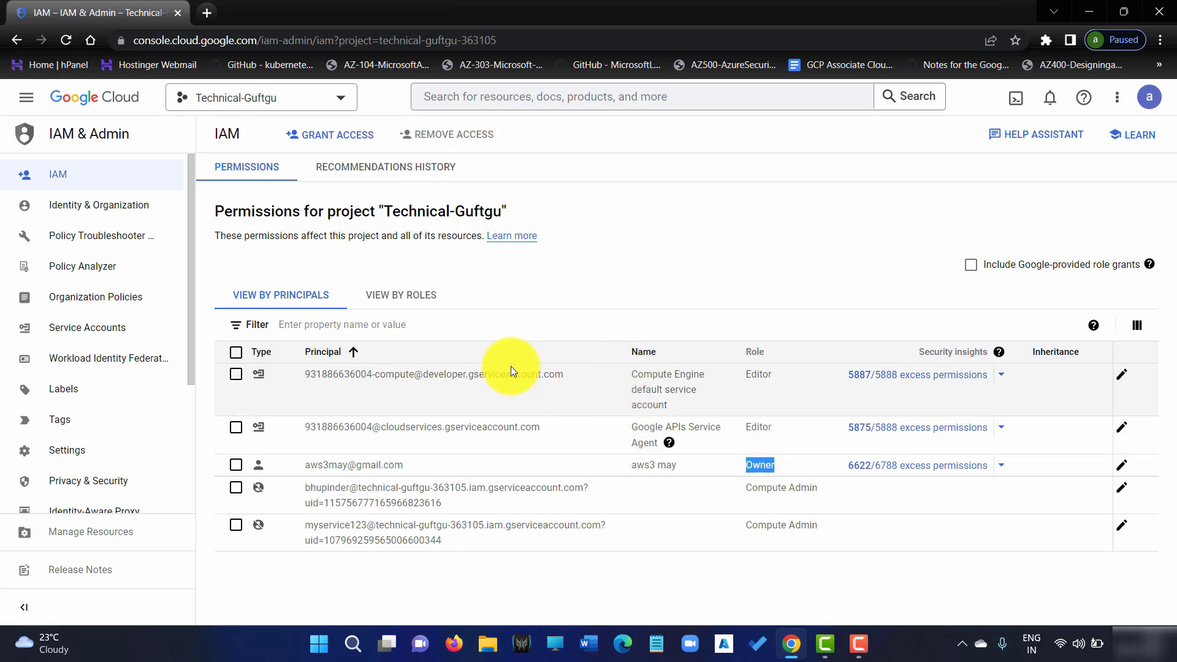
pyautogui.moveTo(462, 375); pyautogui.dragTo(540, 373)
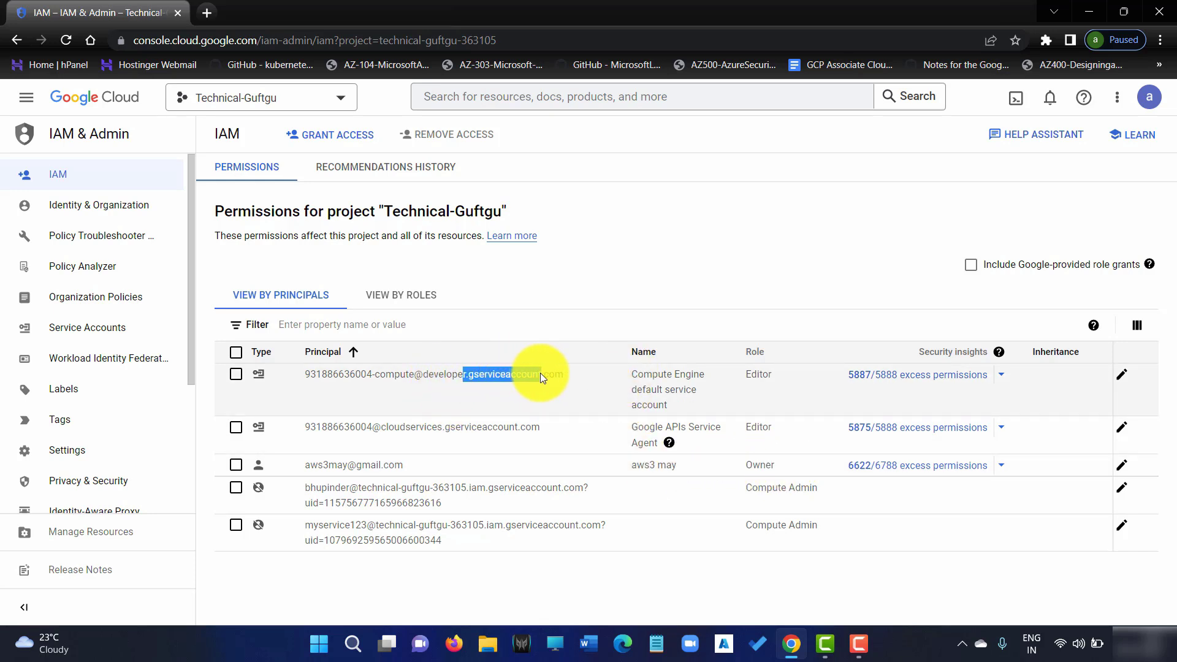
pyautogui.click(450, 426)
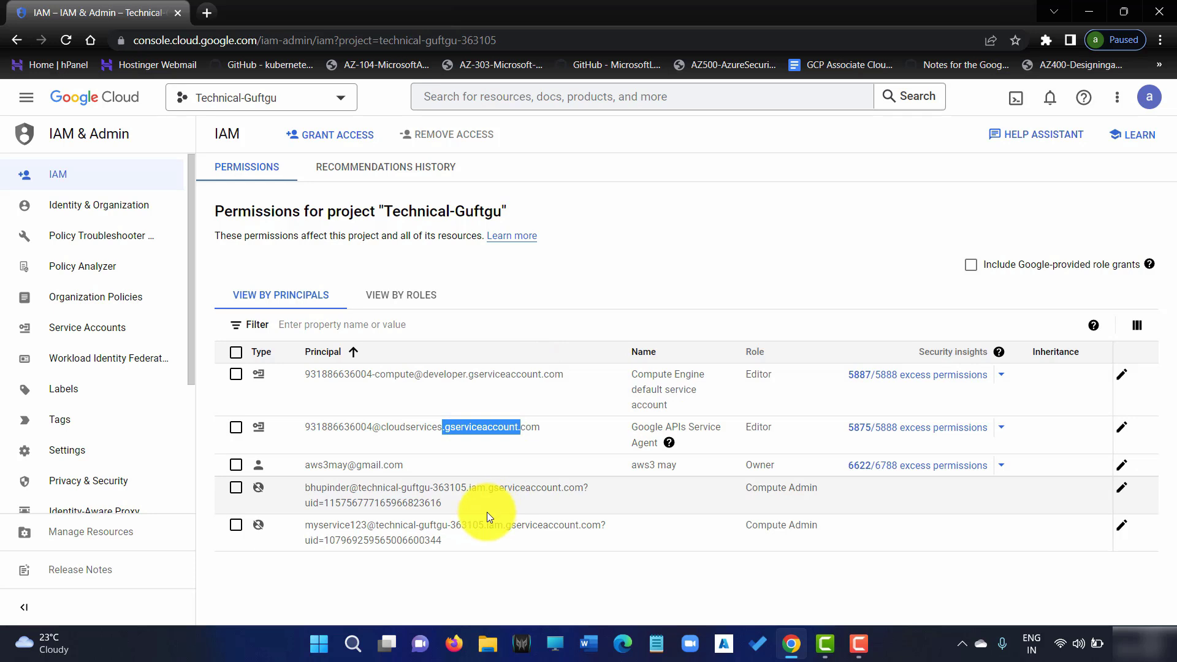
pyautogui.moveTo(494, 488); pyautogui.dragTo(563, 488)
pyautogui.moveTo(423, 463); pyautogui.dragTo(377, 465)
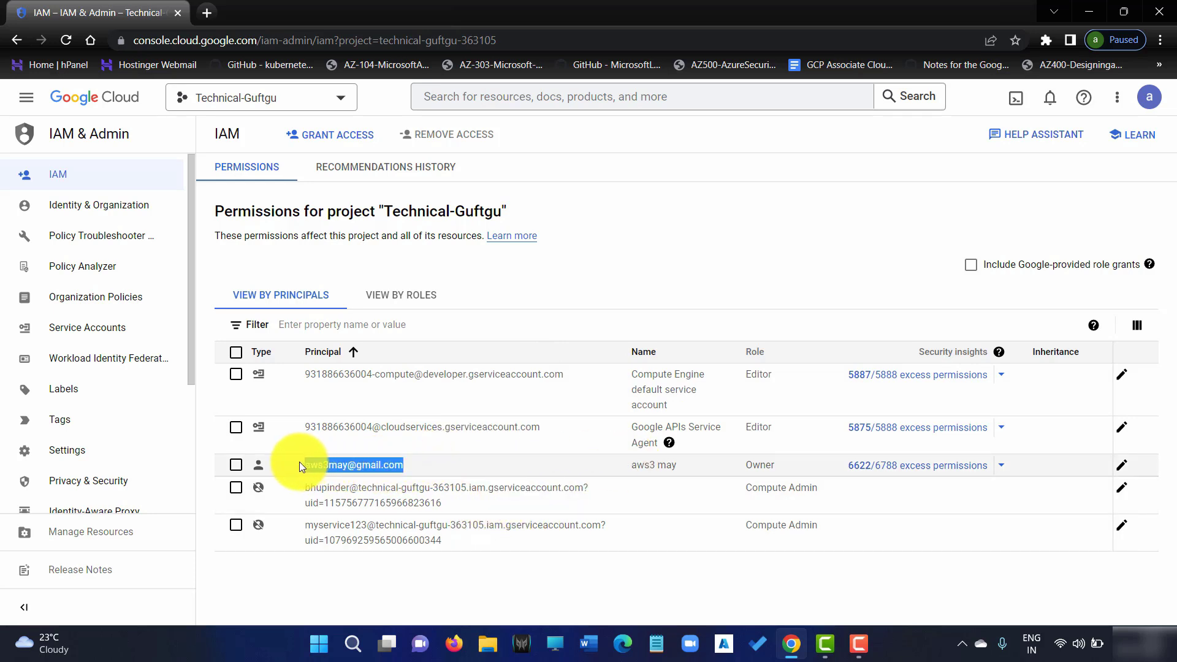
pyautogui.click(260, 469)
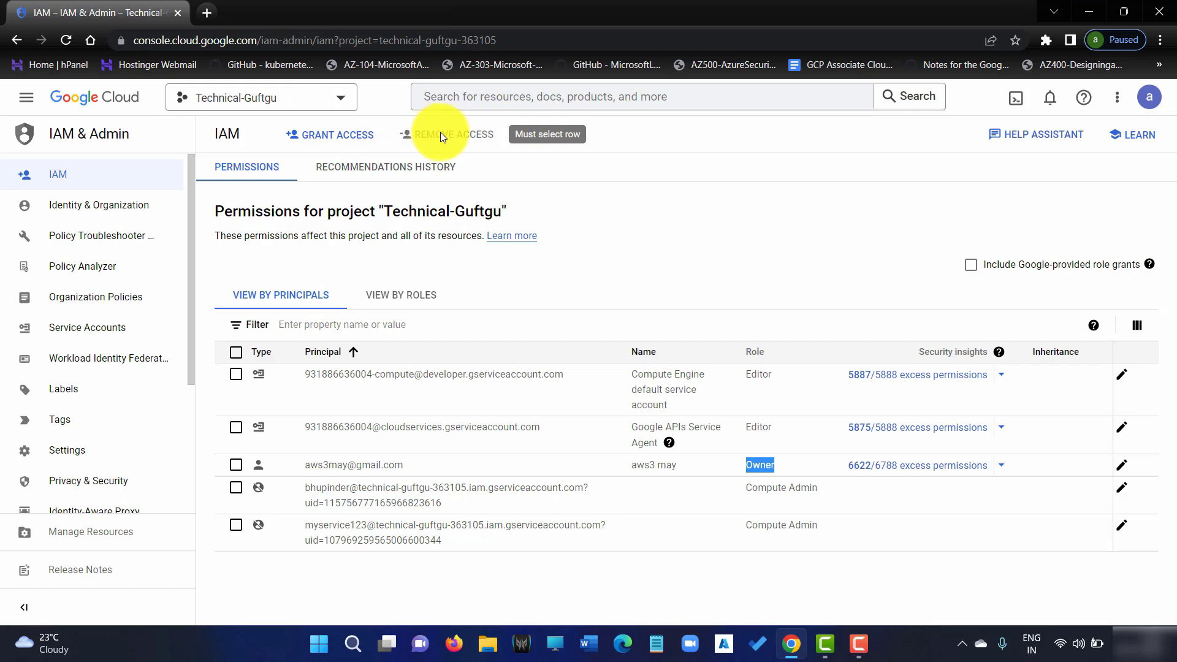
# Add the test user's e-mail as a new principal in Grant access and expand the role picker
pyautogui.click(325, 143)
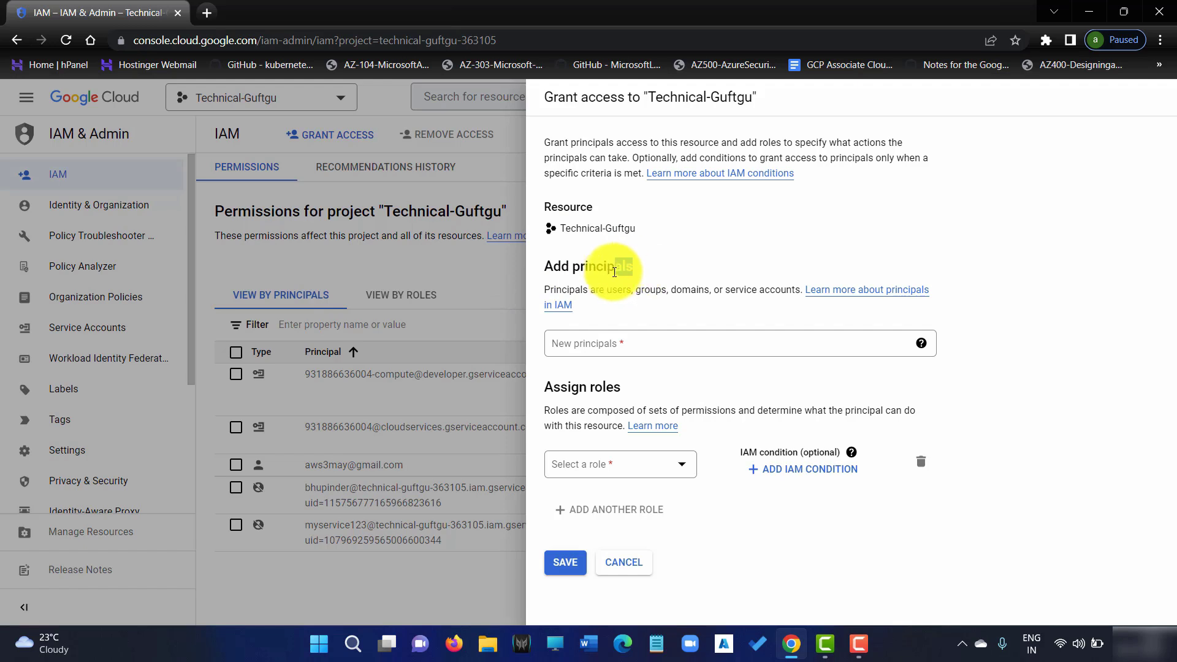
pyautogui.moveTo(633, 267); pyautogui.dragTo(795, 283)
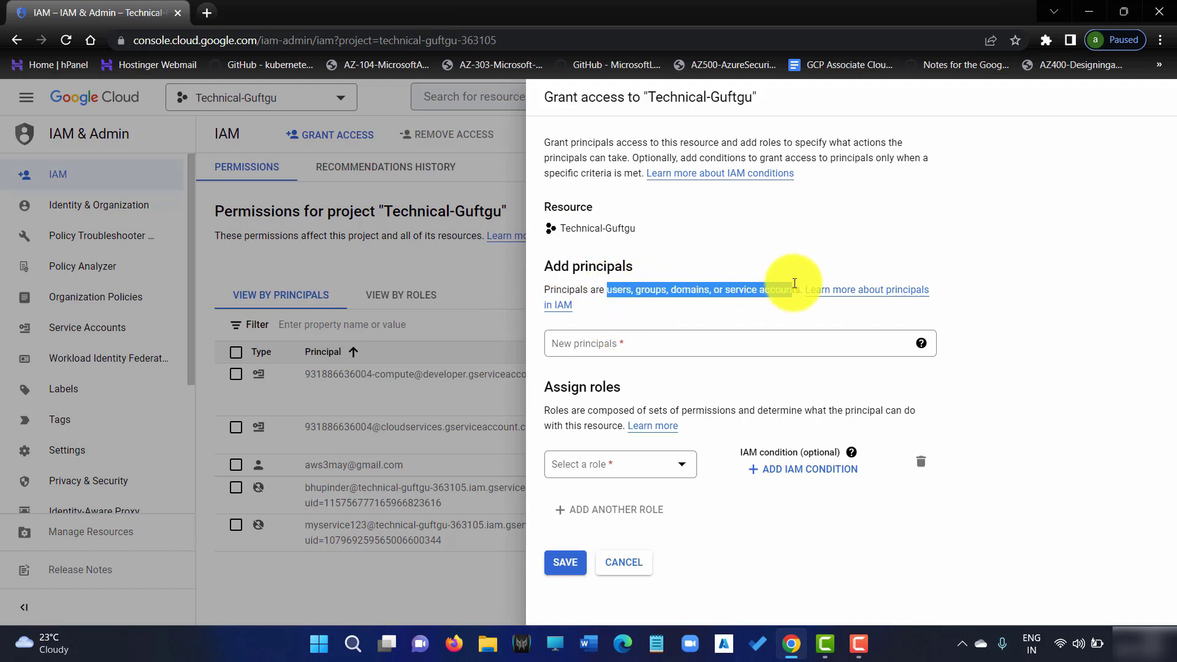
pyautogui.click(613, 349)
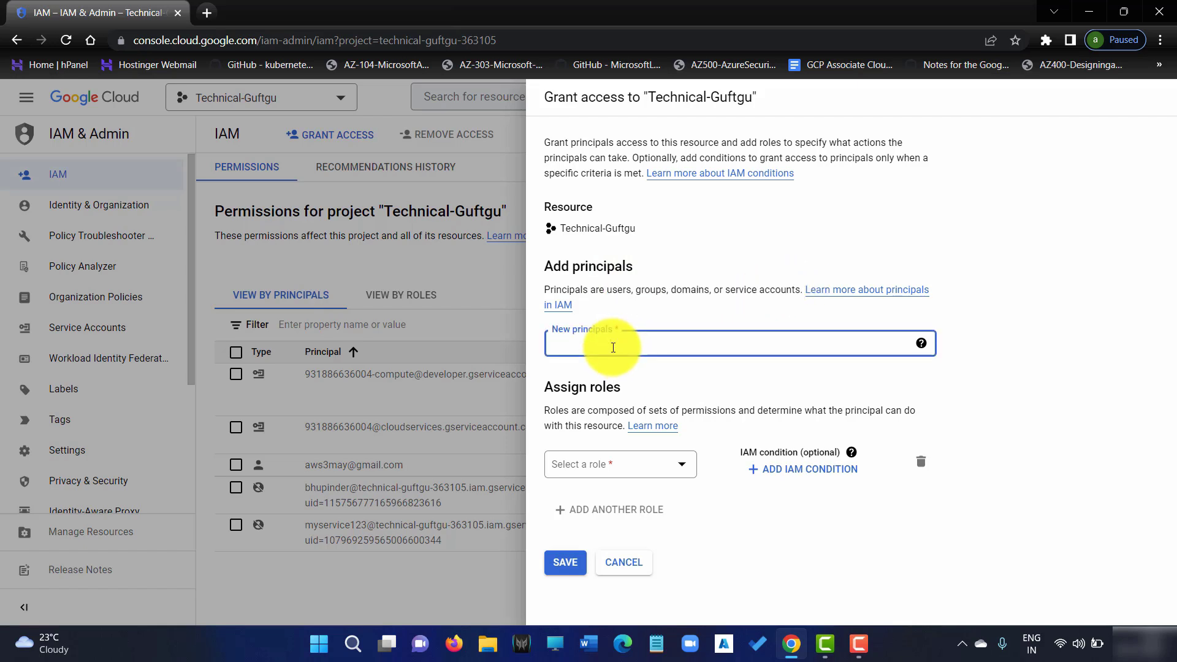
pyautogui.press('Return')
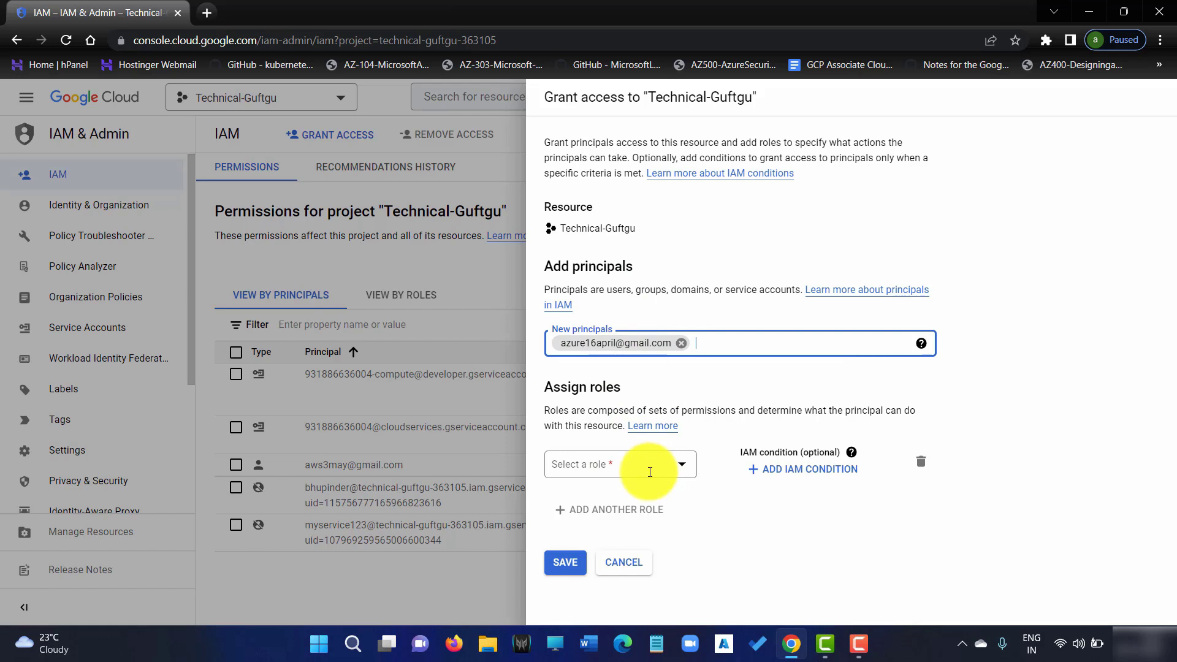
pyautogui.click(675, 464)
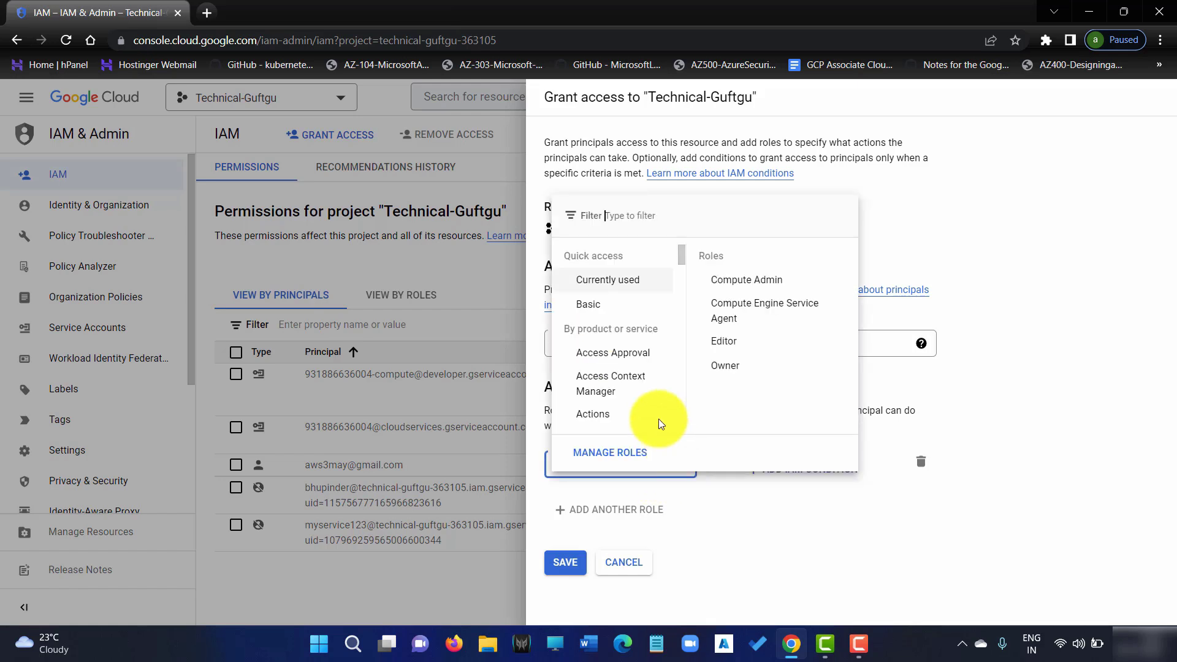
# Browse the role categories and pick Compute Instance Admin (v1) for the new principal
pyautogui.click(625, 306)
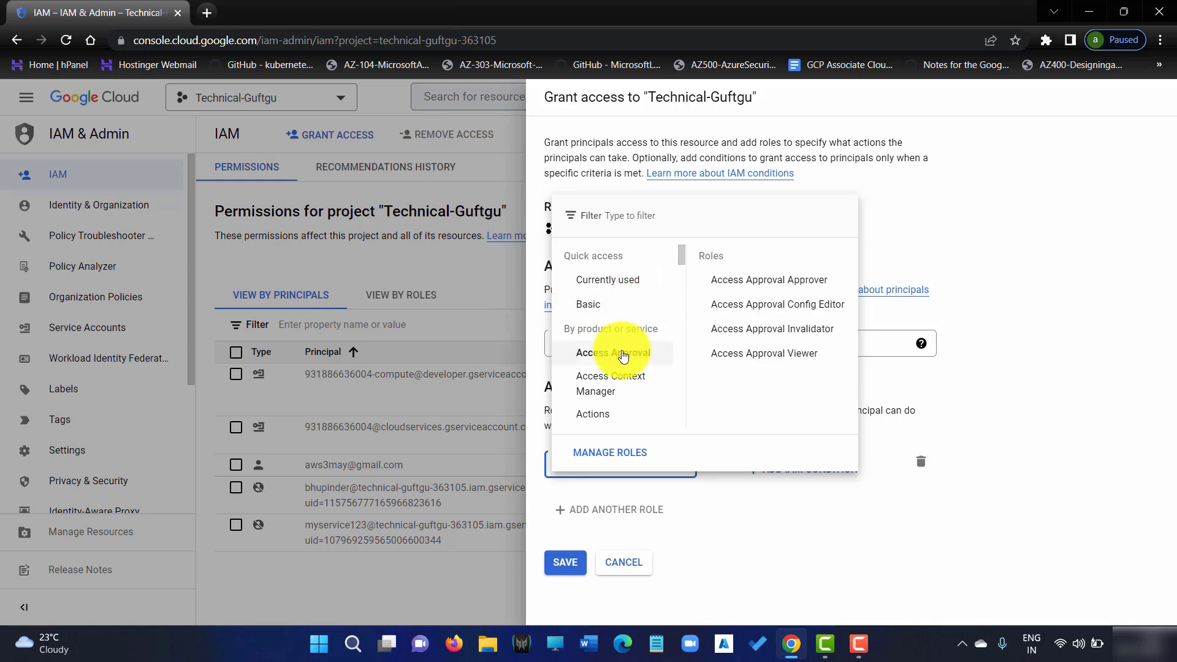
pyautogui.scroll(-3, 618, 349)
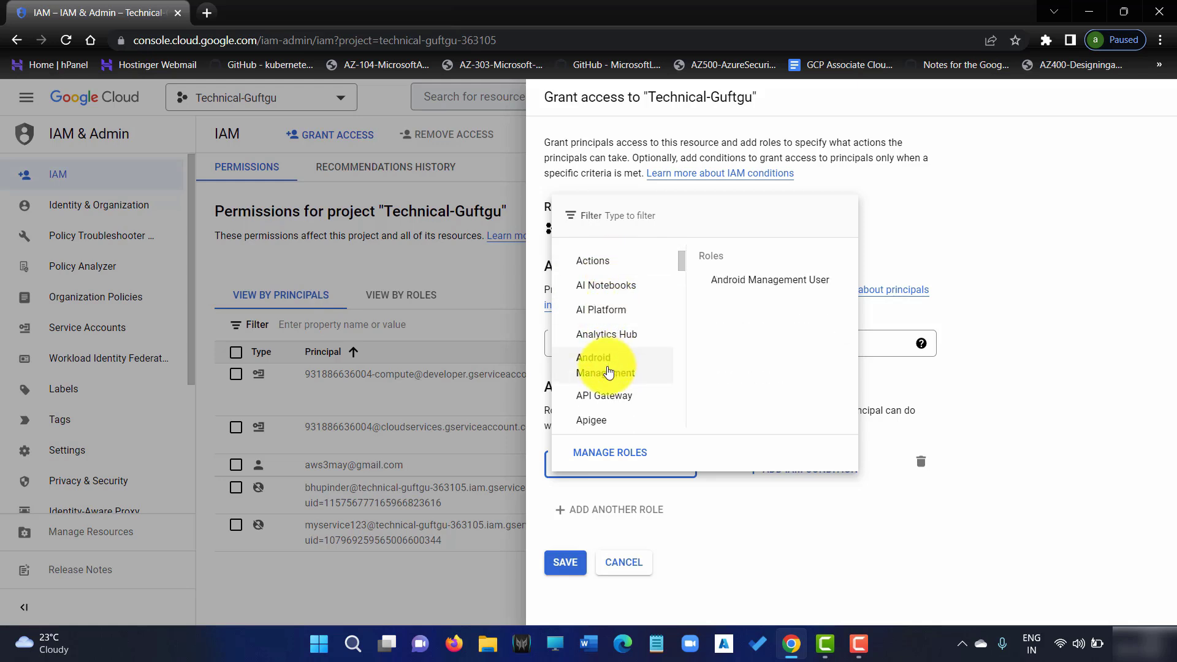
pyautogui.scroll(-5, 604, 380)
pyautogui.scroll(-3, 606, 383)
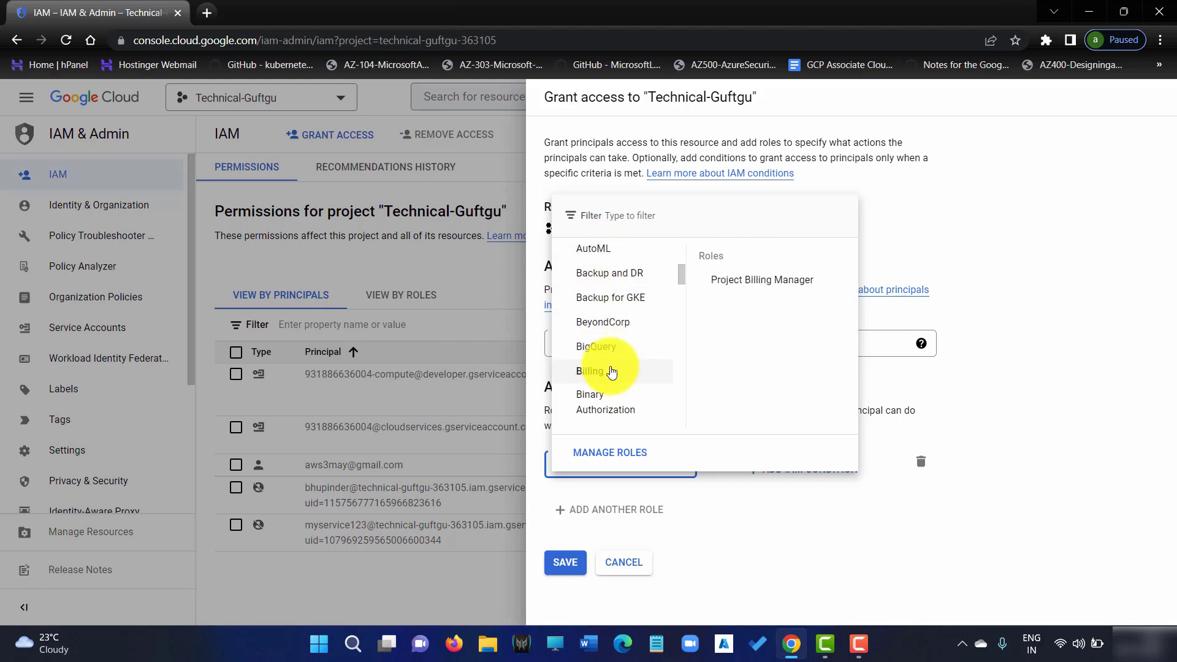
pyautogui.scroll(-3, 610, 368)
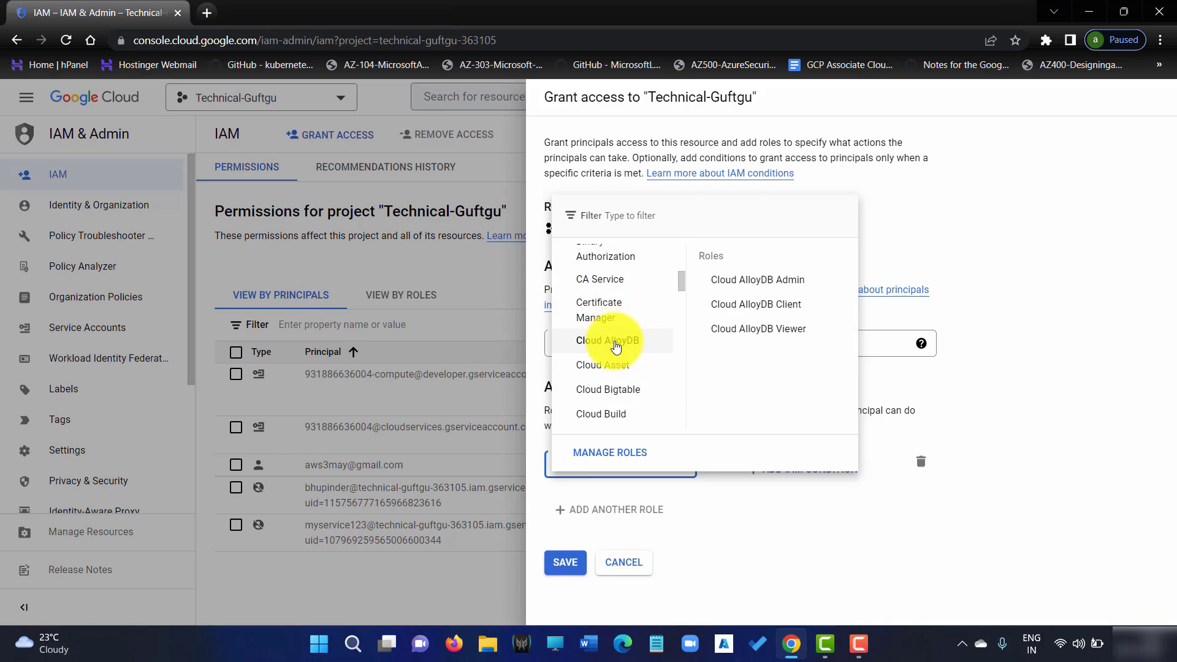
pyautogui.scroll(-5, 616, 347)
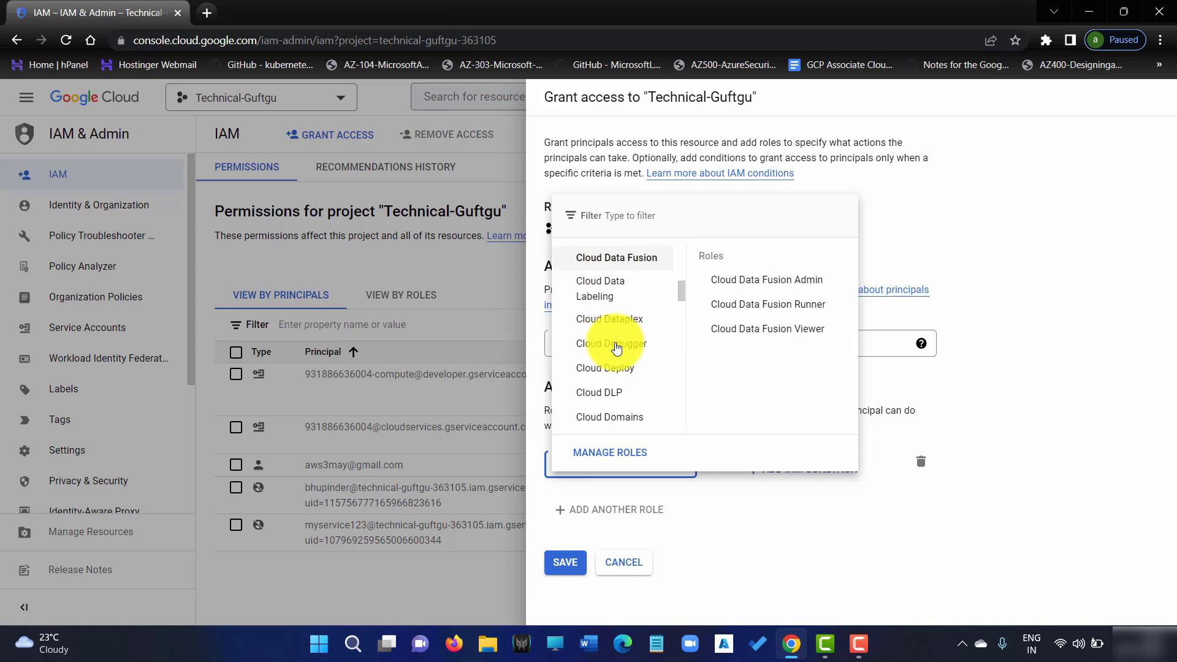
pyautogui.scroll(-5, 617, 349)
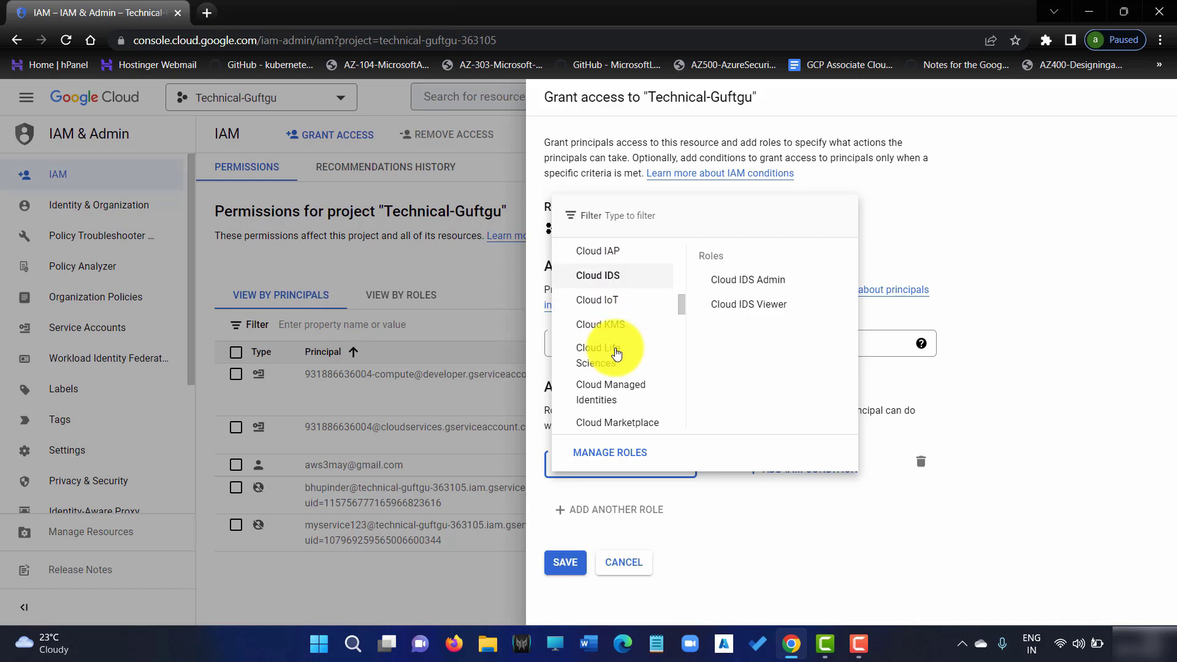
pyautogui.scroll(-6, 617, 354)
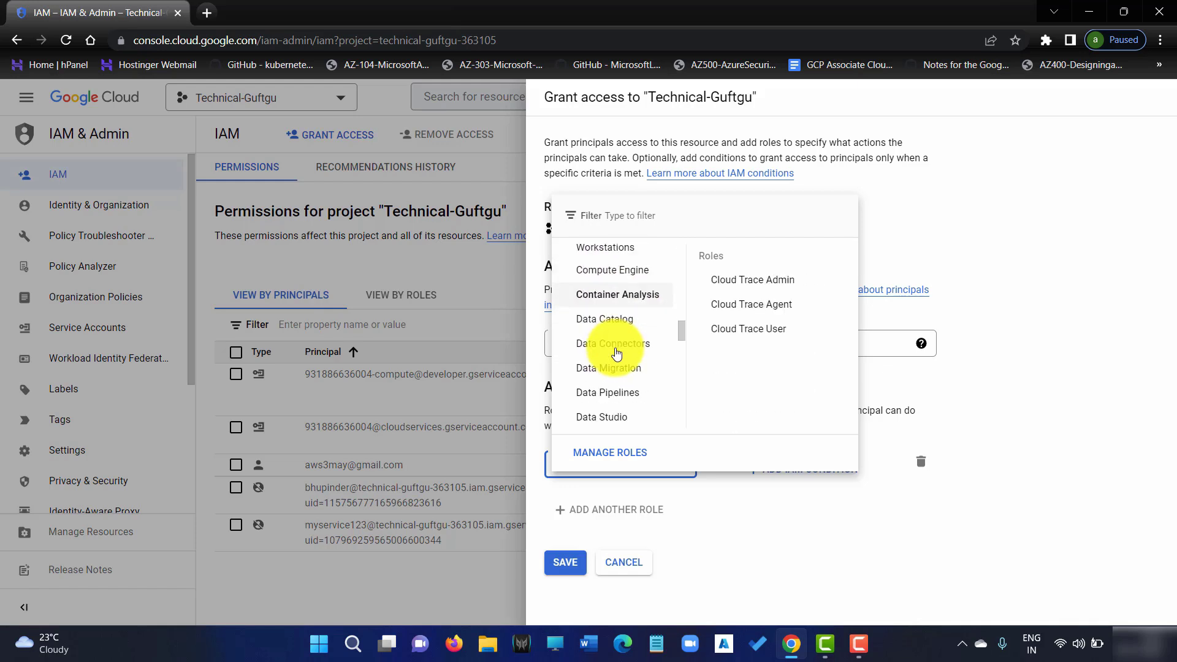
pyautogui.scroll(-3, 616, 354)
pyautogui.scroll(3, 616, 354)
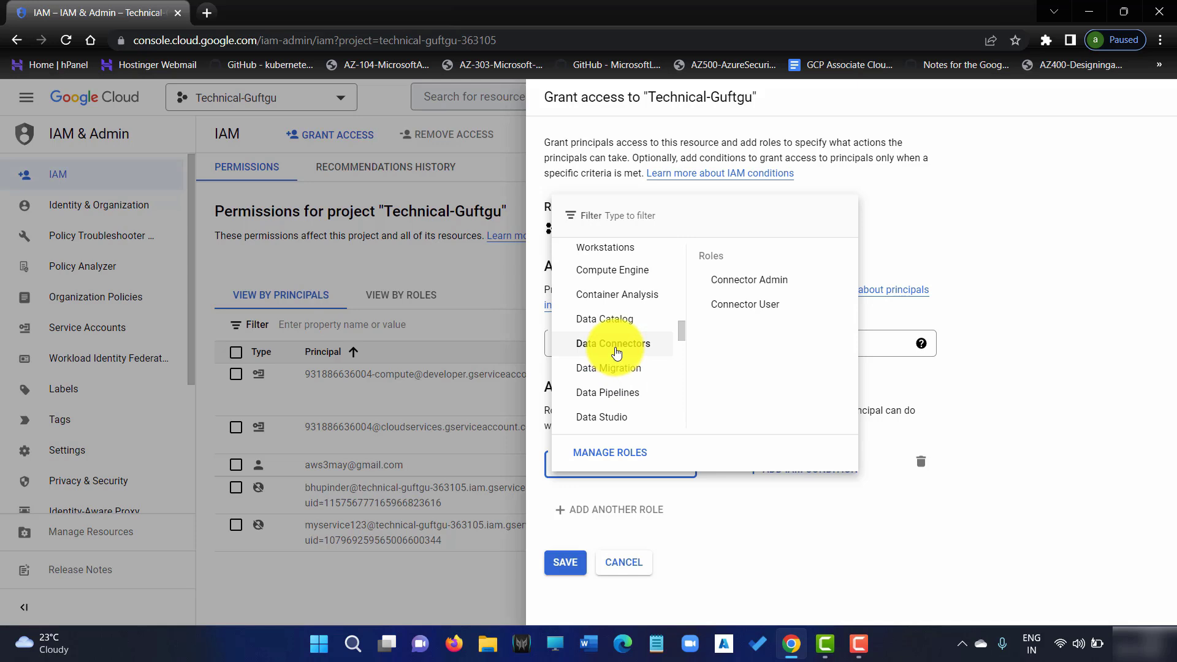
pyautogui.moveTo(610, 273)
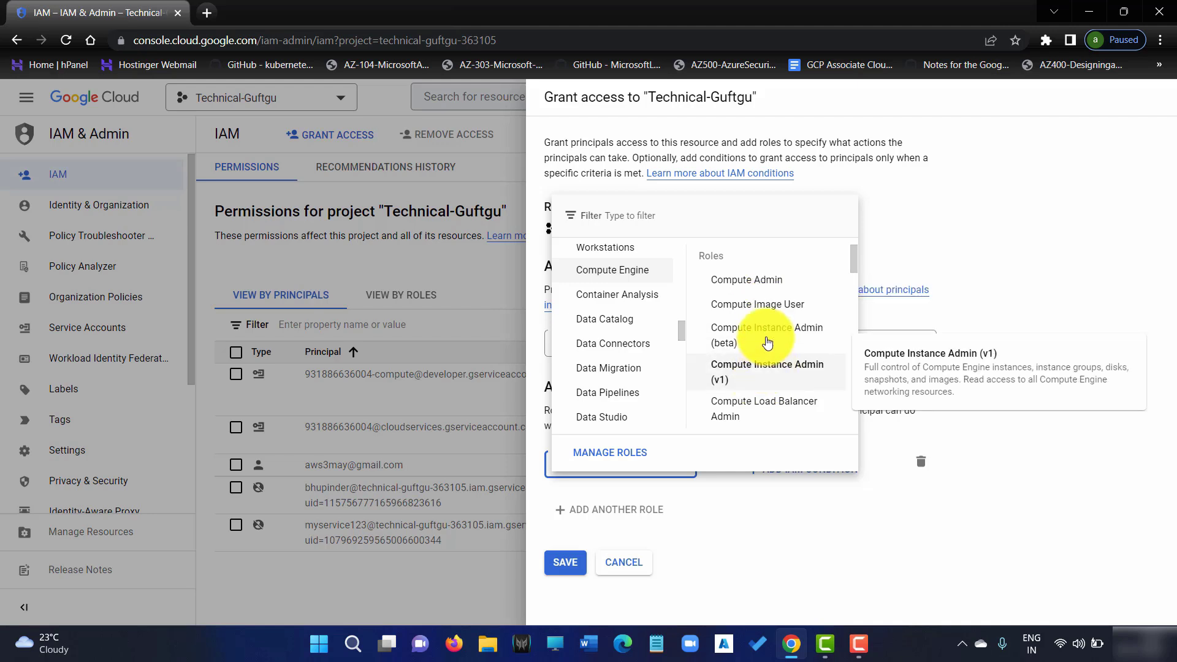
pyautogui.scroll(-2, 775, 417)
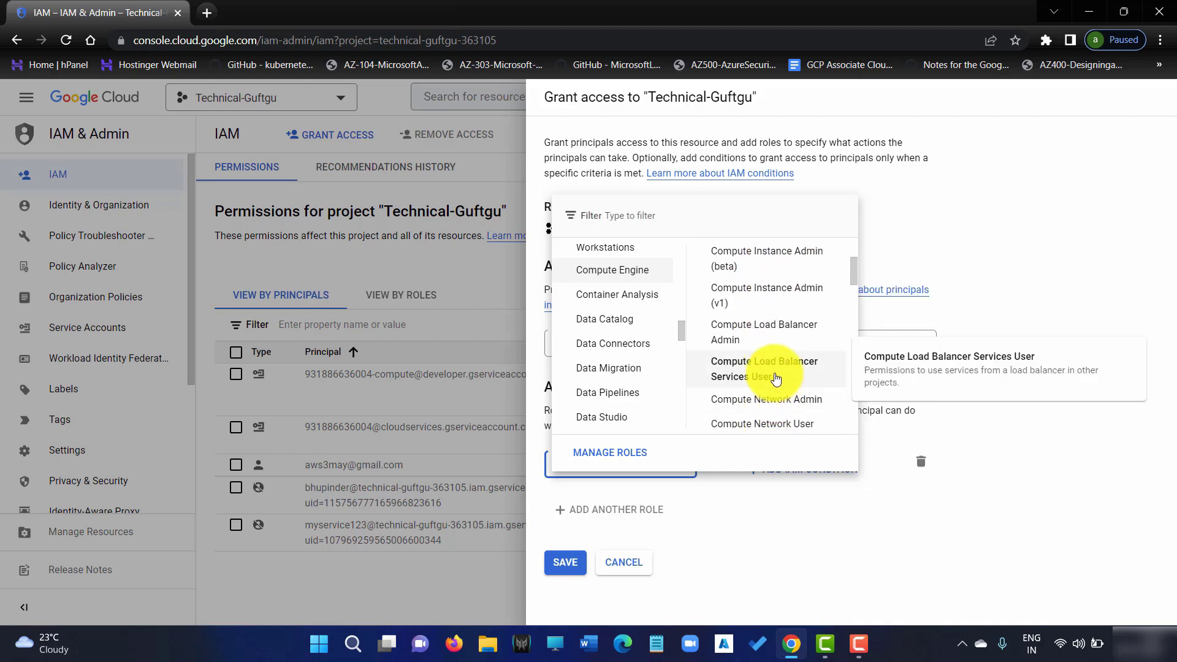
pyautogui.scroll(-1, 780, 406)
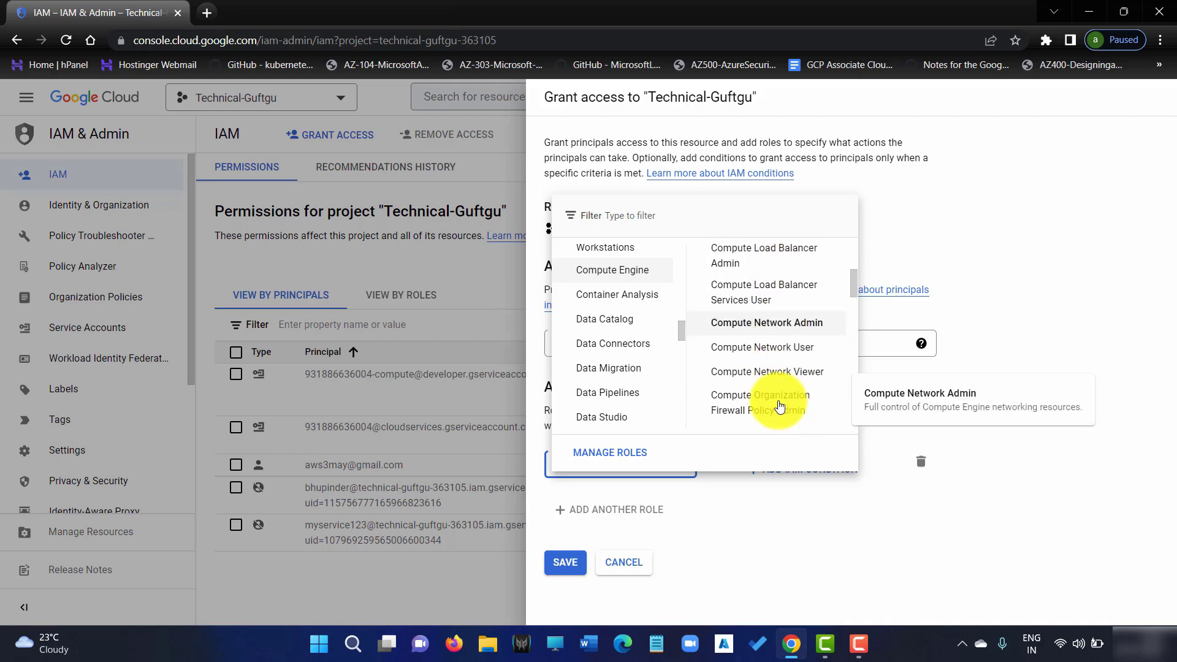
pyautogui.scroll(-2, 807, 385)
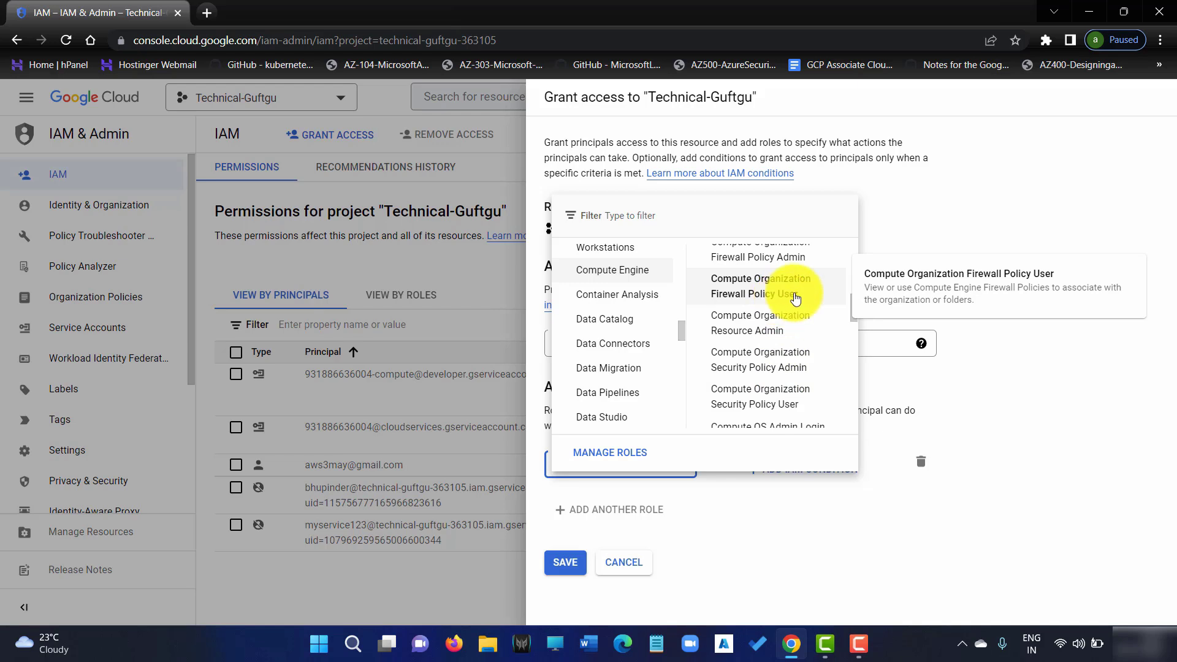
pyautogui.scroll(5, 795, 298)
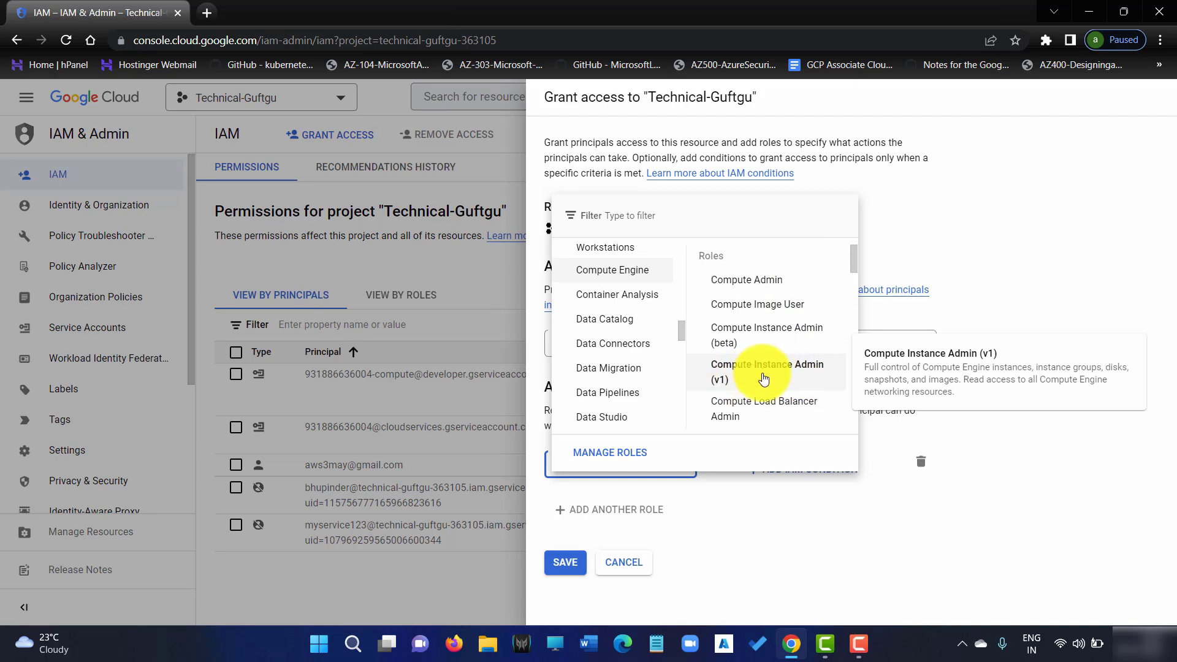
pyautogui.click(800, 376)
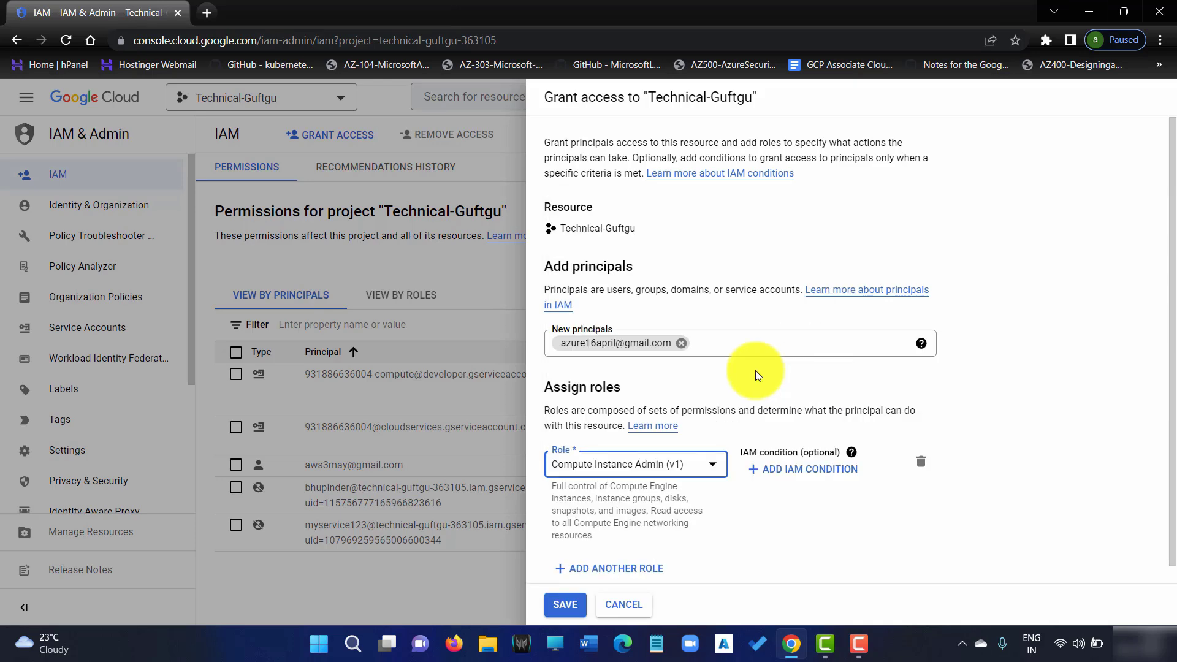
# Review the Compute Instance Admin (v1) description and save the grant for the test user
pyautogui.scroll(-1, 627, 431)
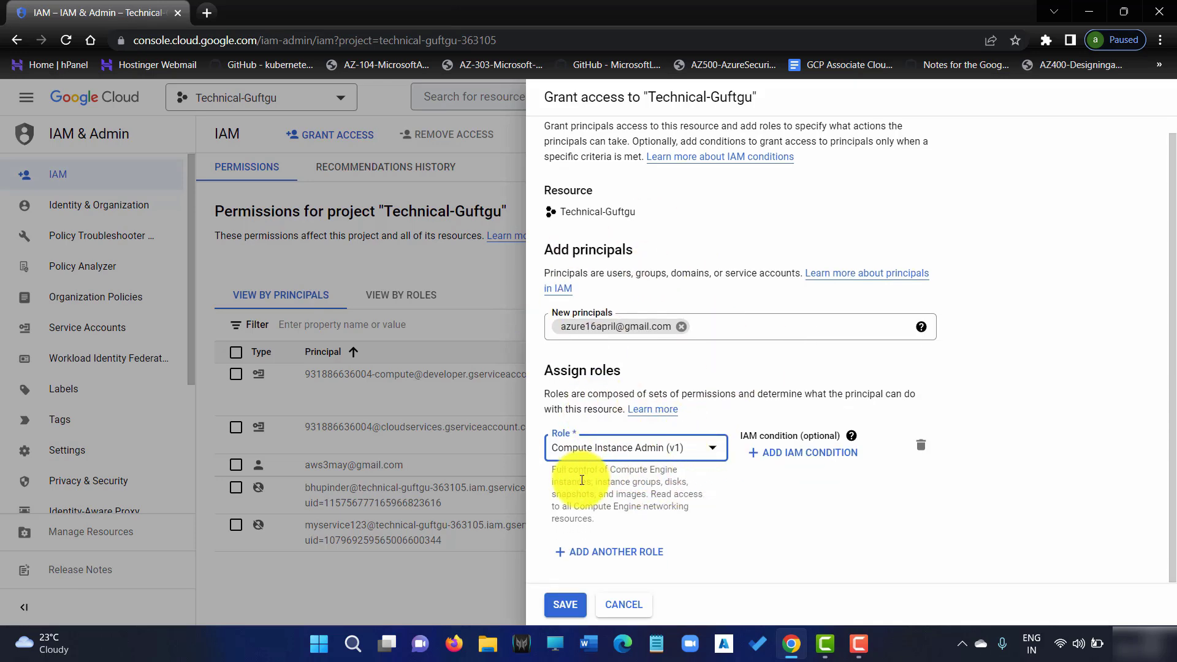
pyautogui.moveTo(582, 482); pyautogui.dragTo(643, 496)
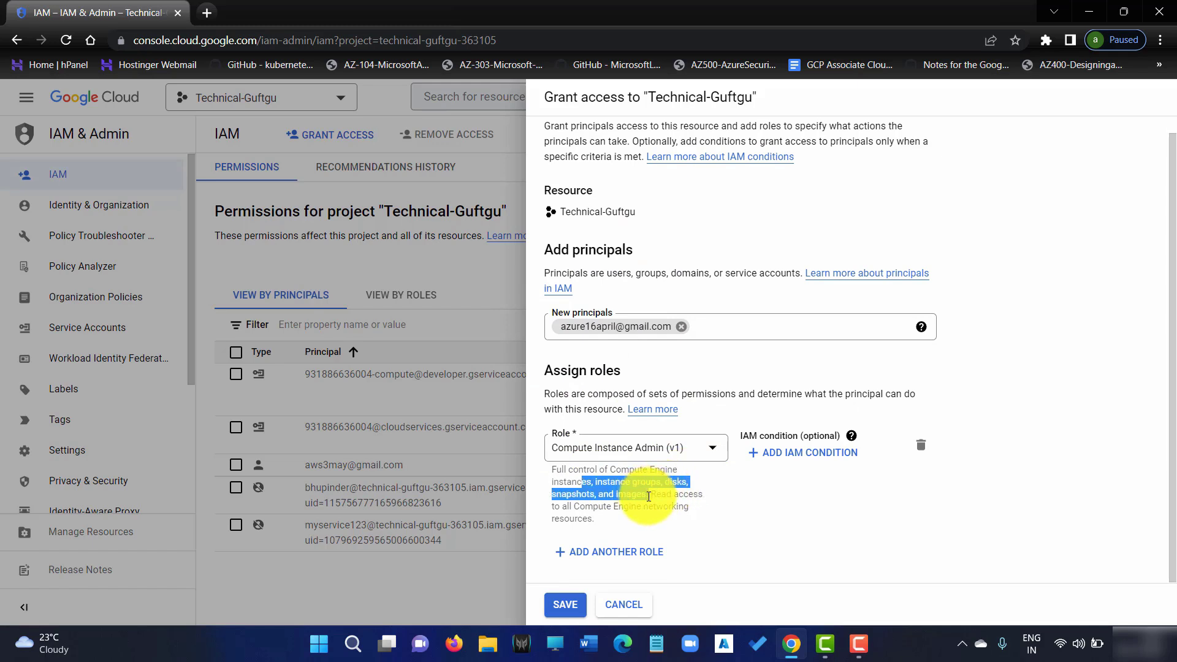
pyautogui.click(677, 500)
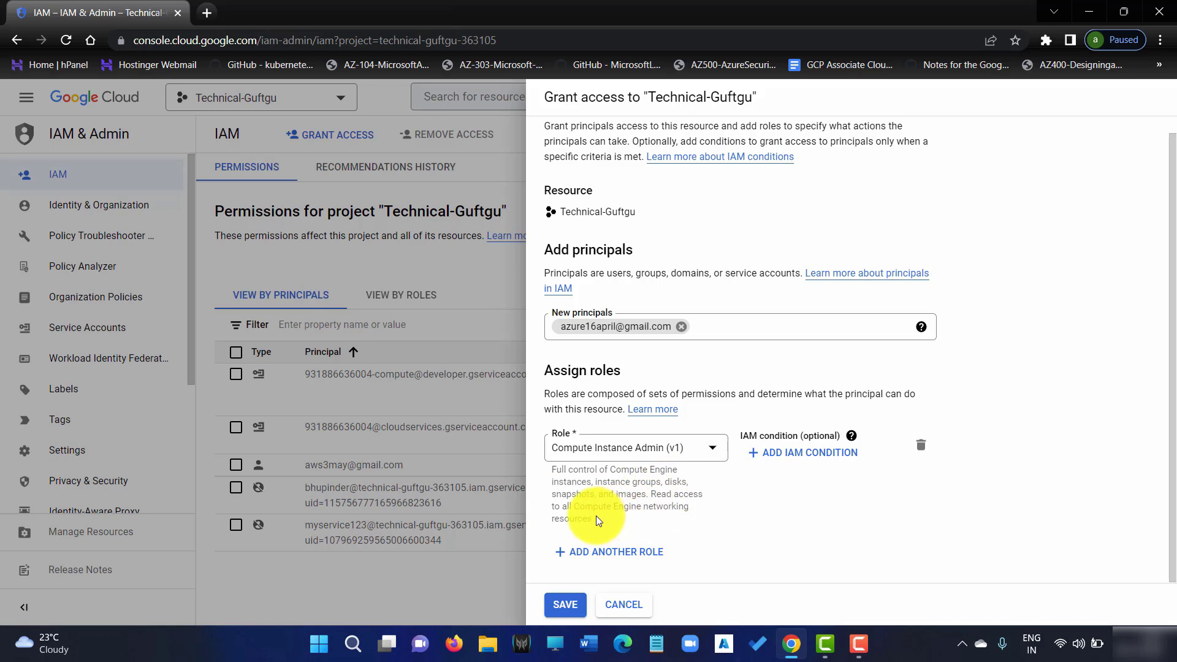
pyautogui.moveTo(604, 506); pyautogui.dragTo(702, 509)
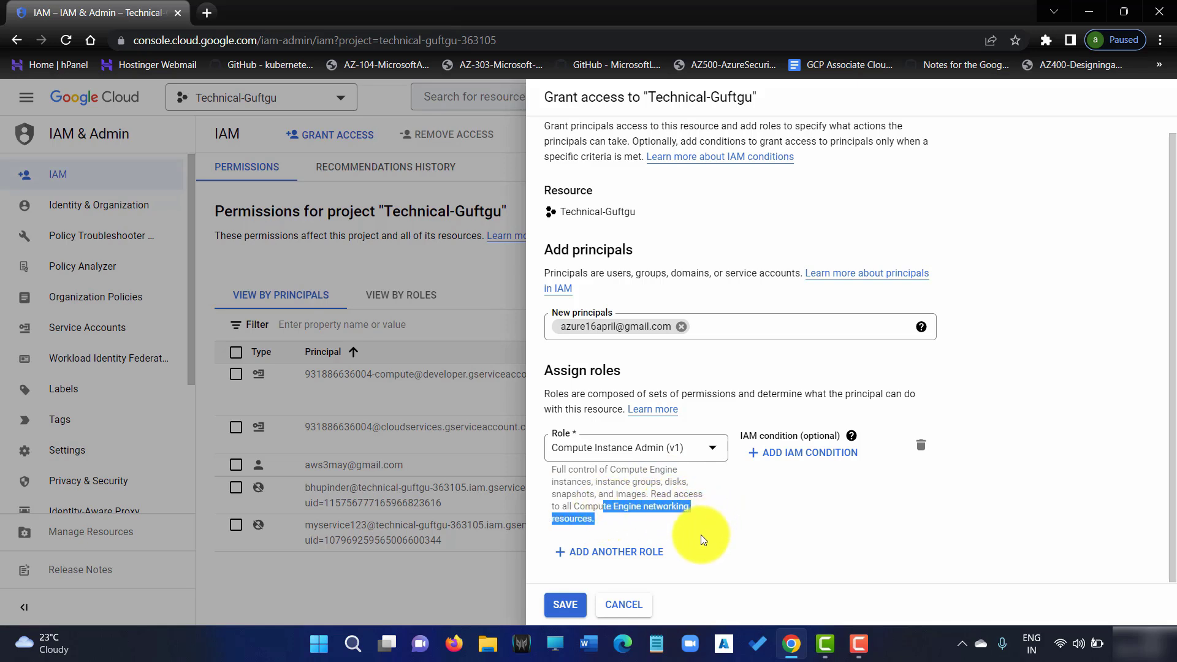
pyautogui.click(771, 520)
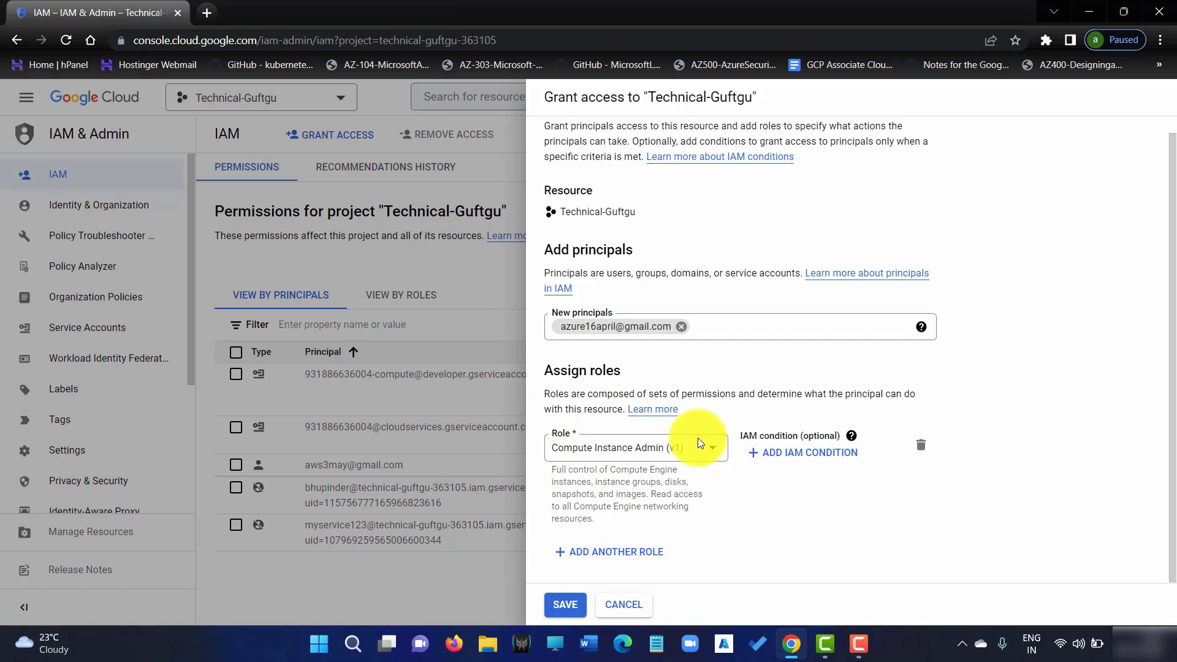
pyautogui.click(566, 605)
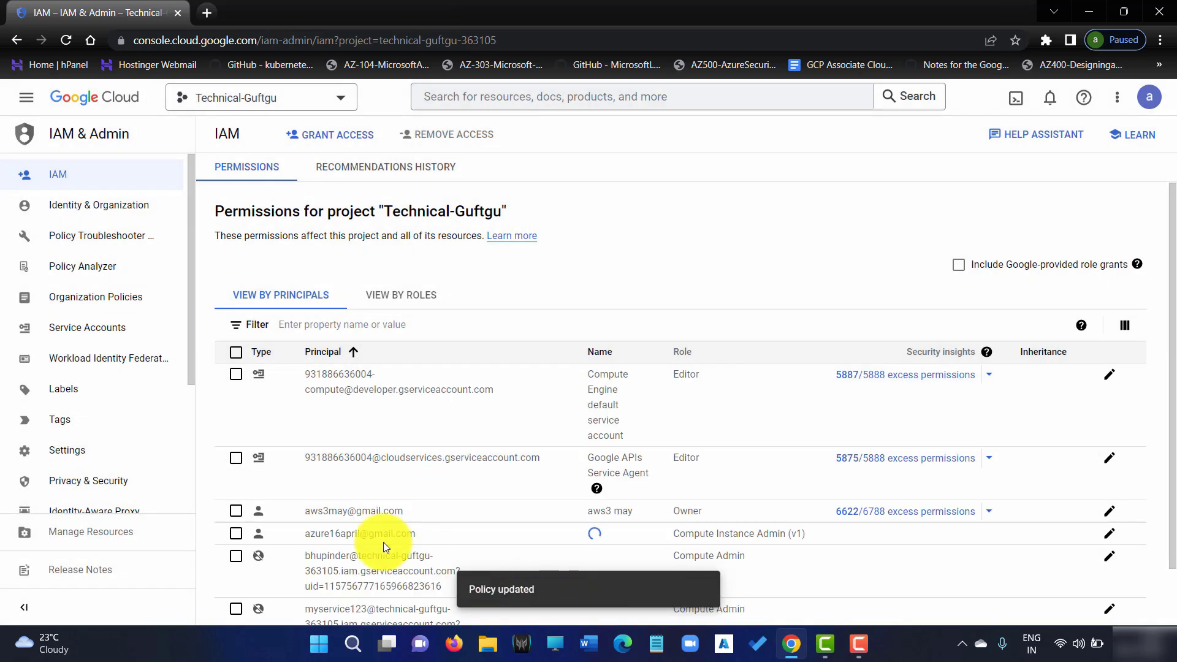
# Confirm the test user's new Compute Instance Admin (v1) row in the IAM table
pyautogui.scroll(-2, 410, 502)
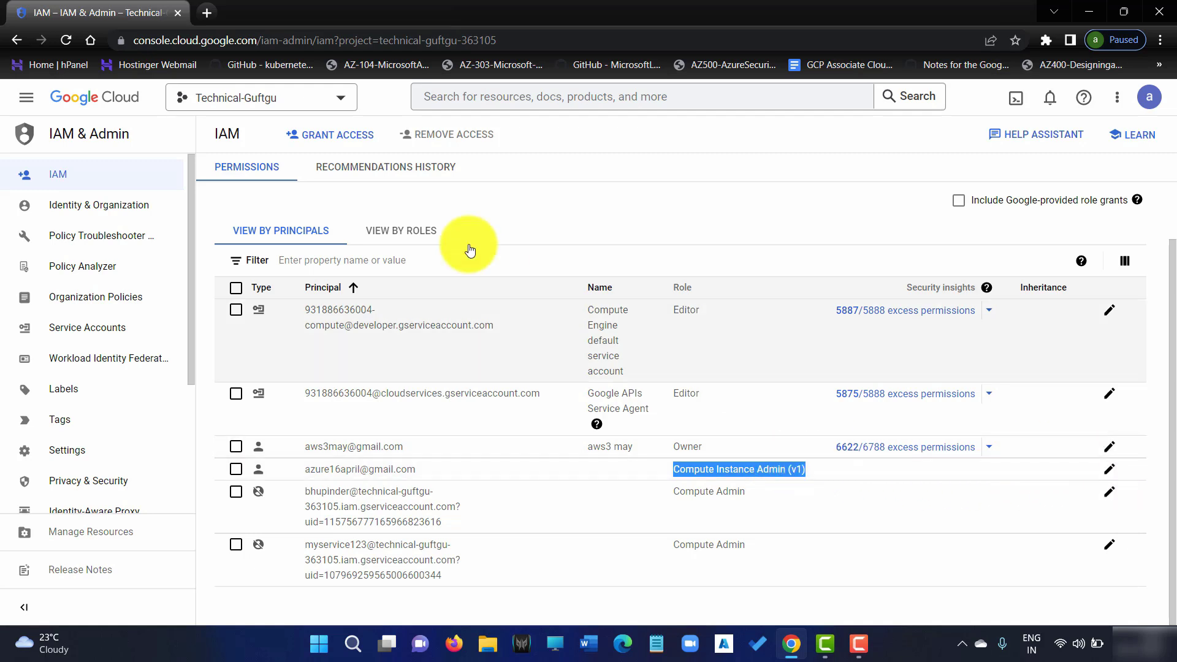
pyautogui.click(1161, 40)
# In a new incognito window, search 'gcp console' and open the Google Cloud site
pyautogui.click(1067, 102)
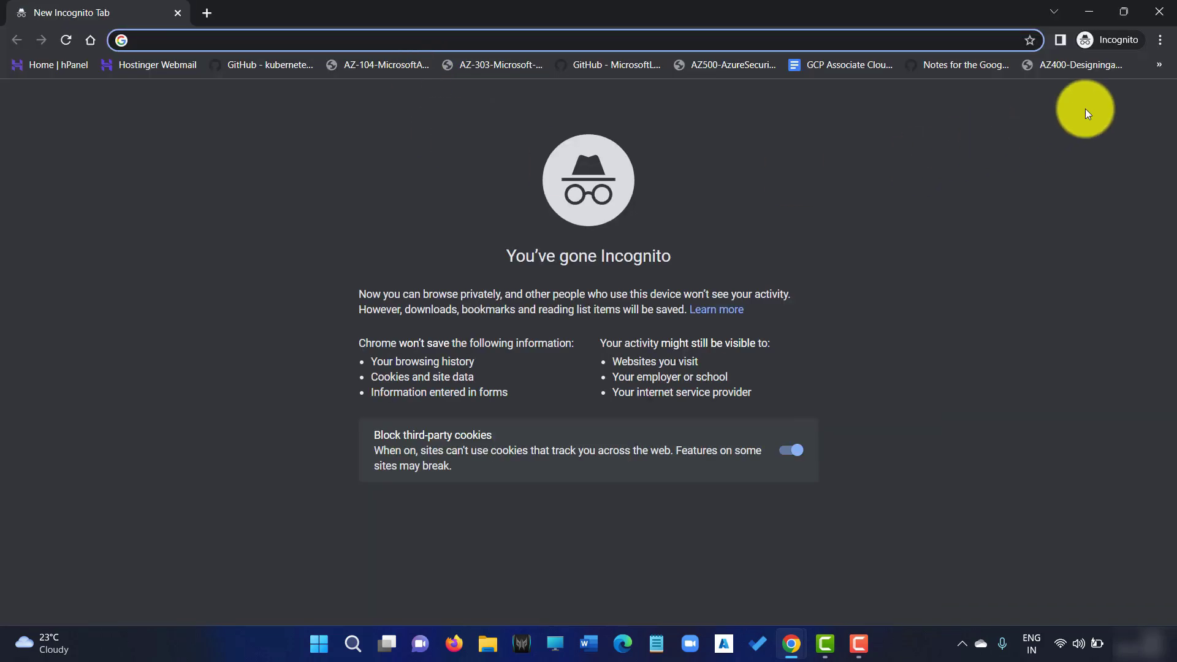
pyautogui.write('gcp console')
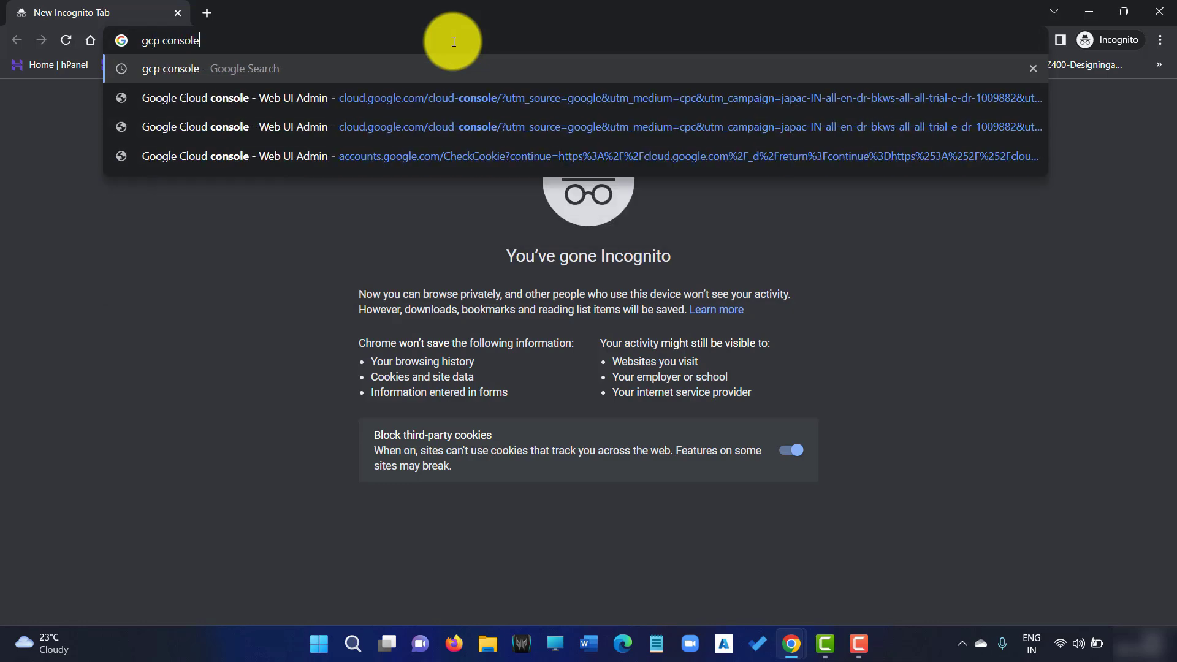
pyautogui.press('Return')
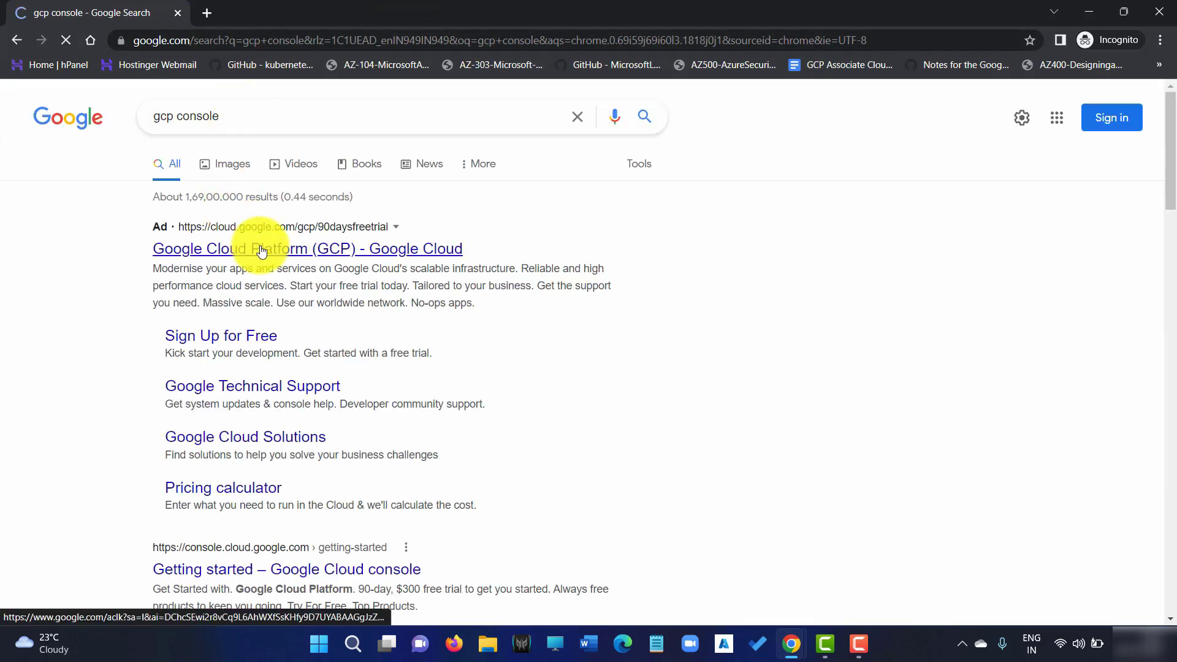
pyautogui.click(348, 239)
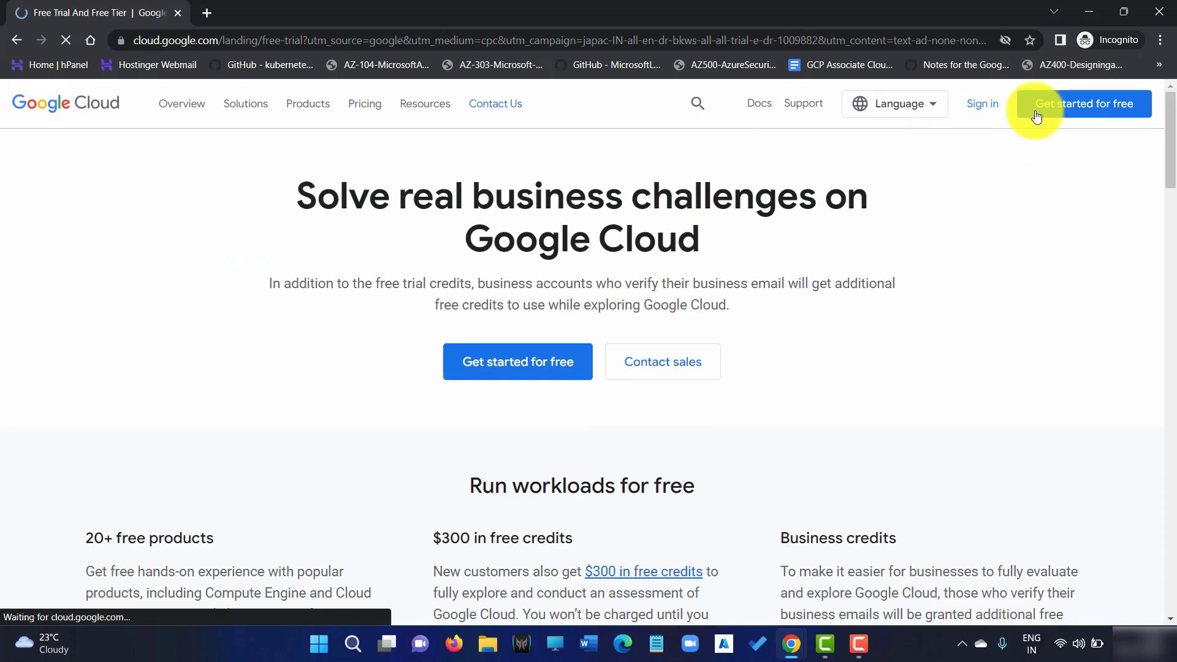
# Sign in to Google Cloud with the test account's e-mail and password
pyautogui.click(984, 112)
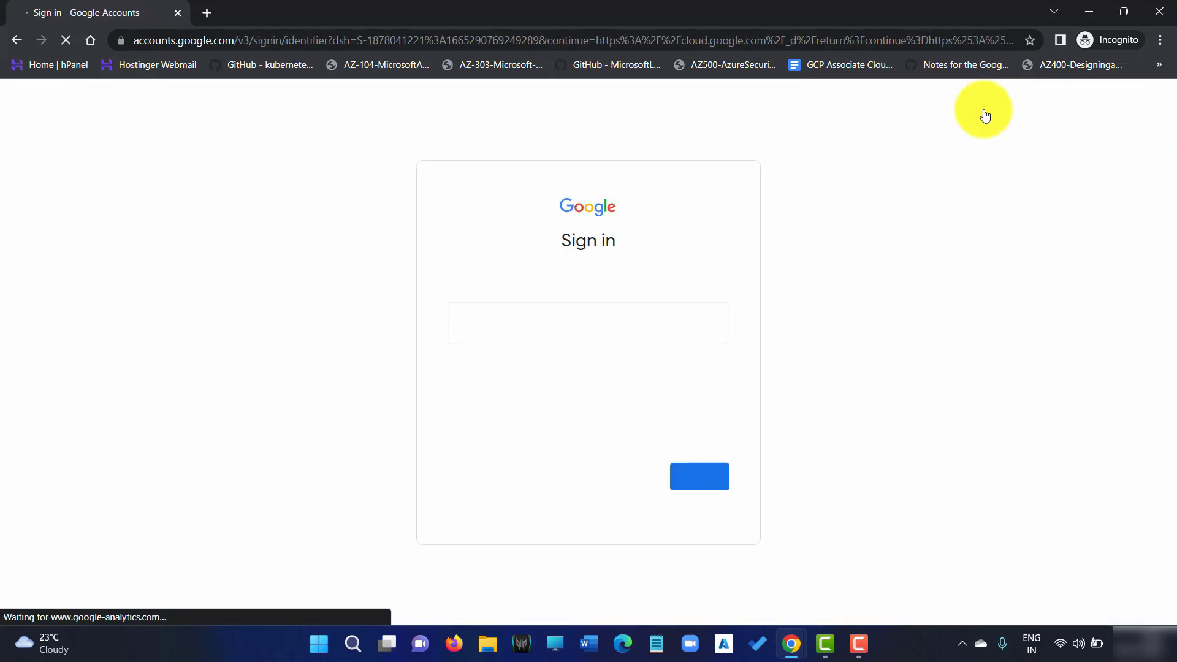
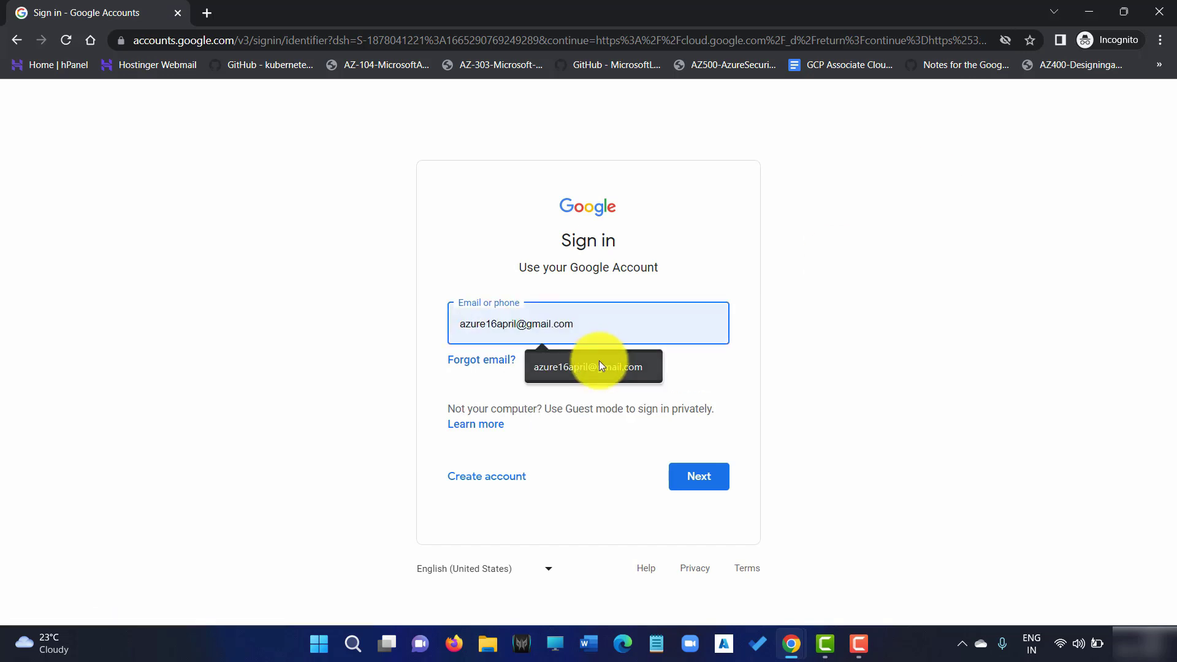
pyautogui.click(599, 363)
pyautogui.click(711, 480)
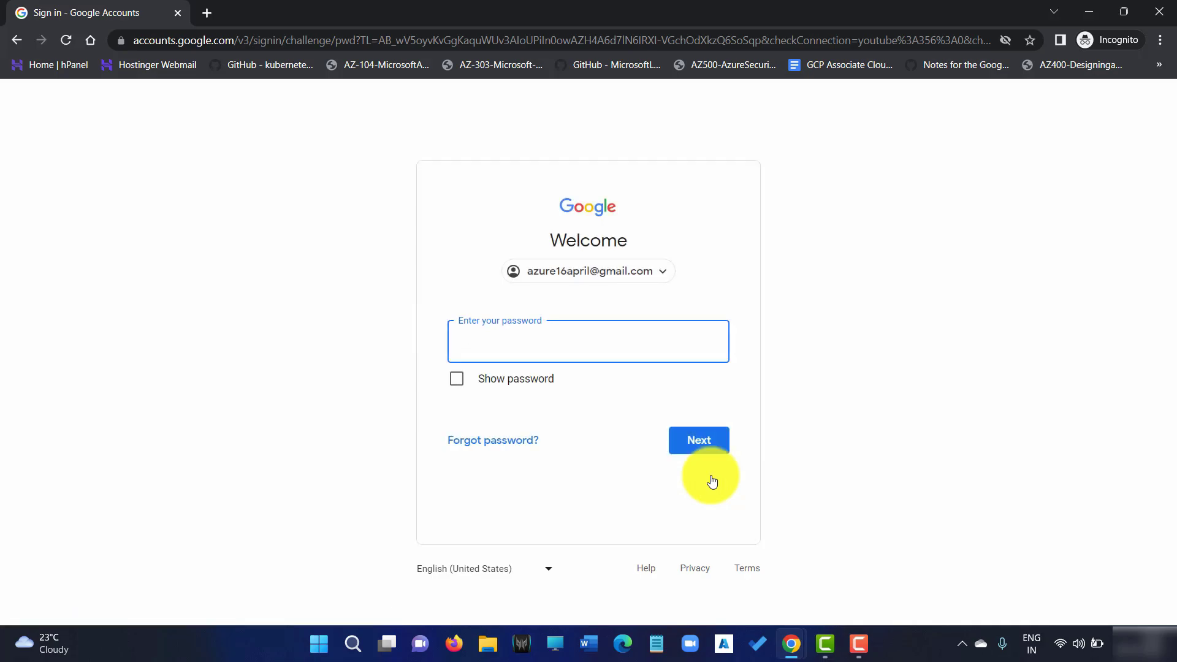
pyautogui.press('capslock')
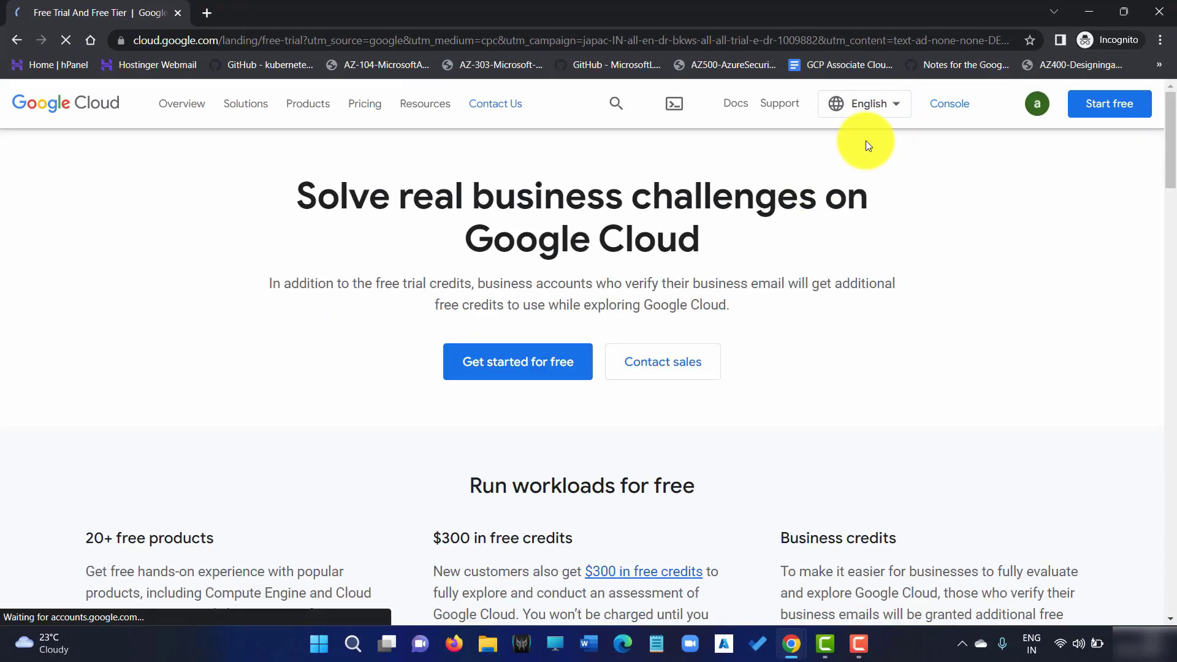
# Enter the Cloud console as the test user and view the Billing page
pyautogui.click(956, 112)
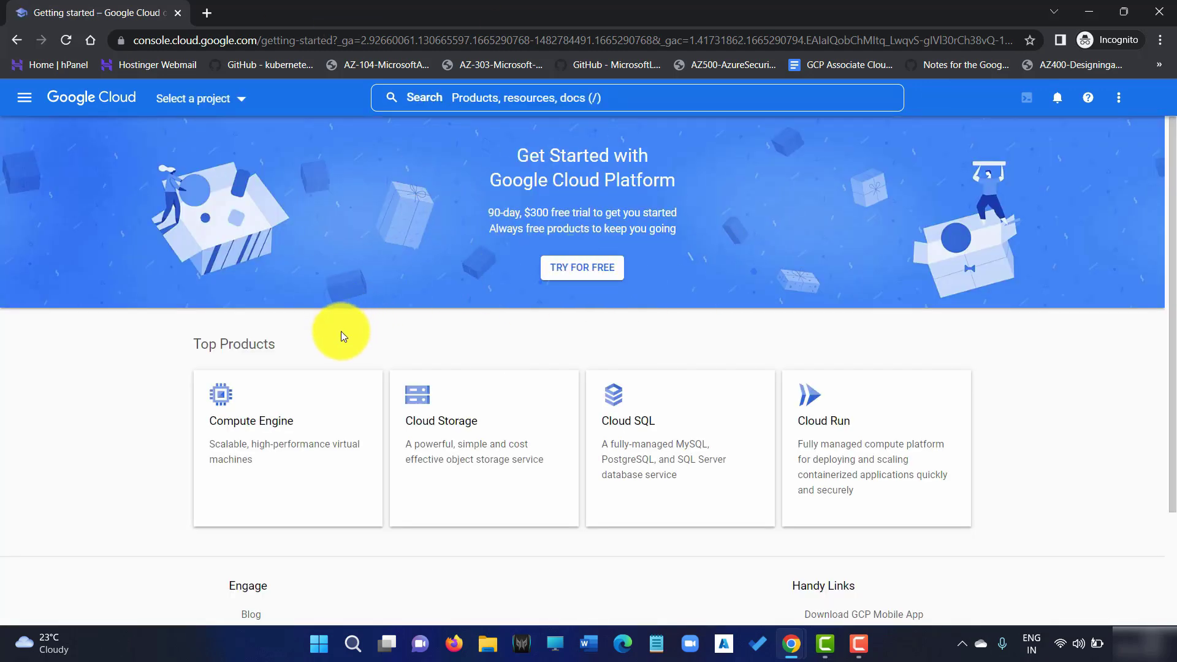
pyautogui.scroll(-2, 341, 331)
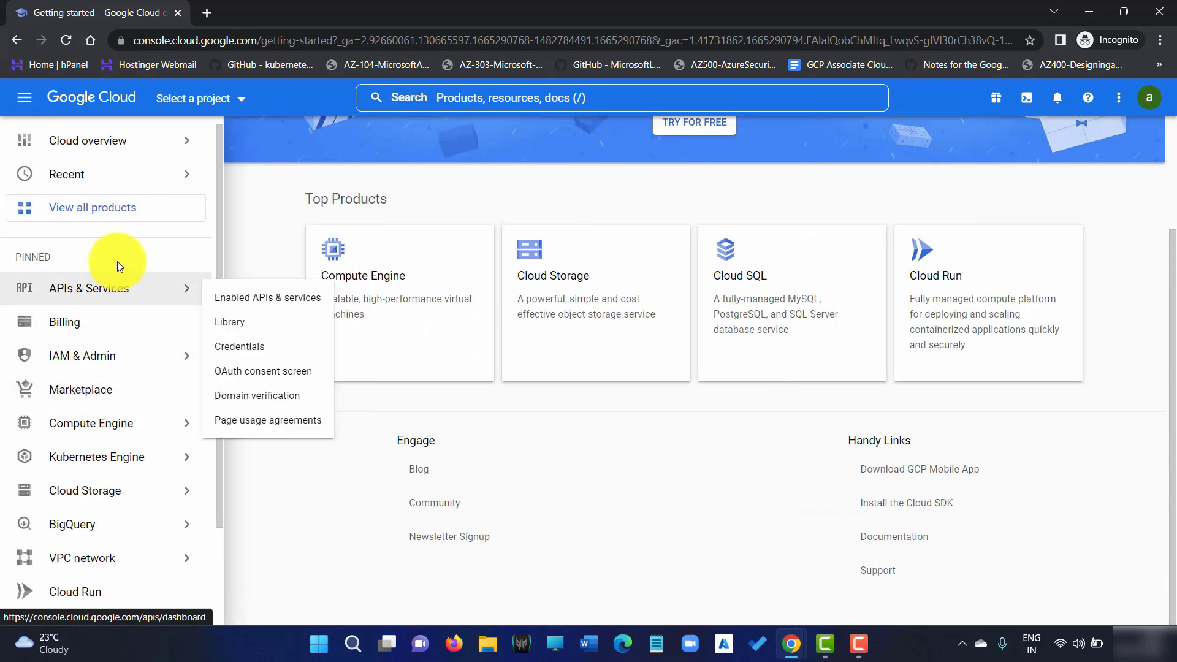
pyautogui.click(102, 332)
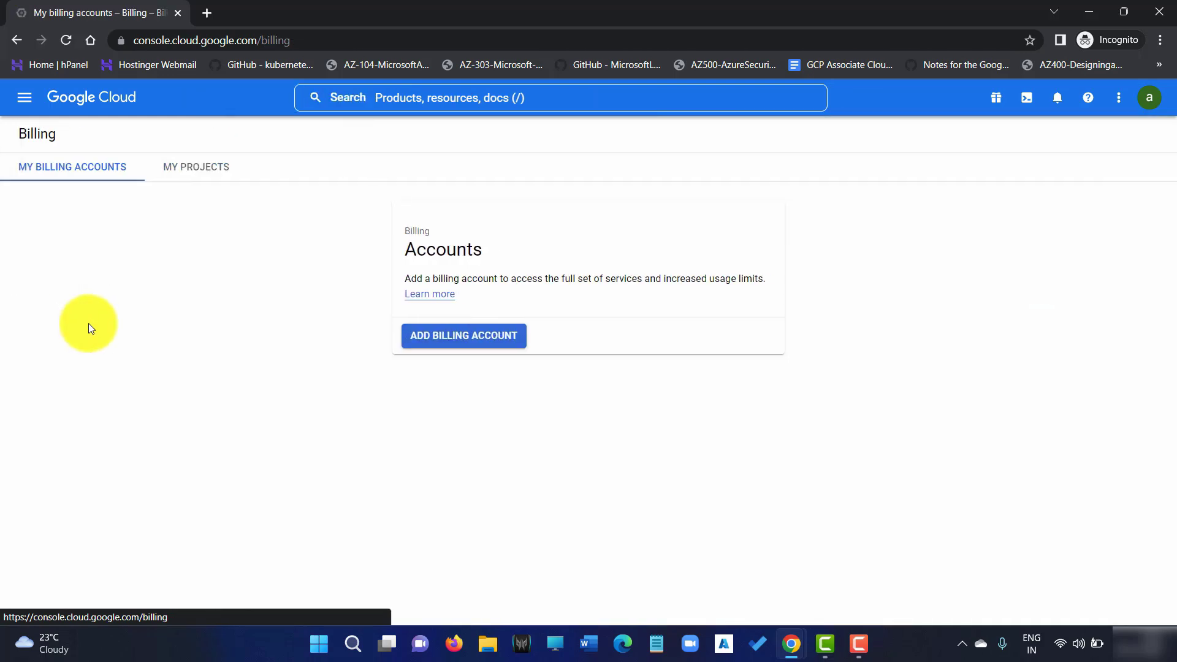
# Go to Compute Engine VM instances and switch the project to Technical-Guftgu
pyautogui.click(23, 97)
pyautogui.click(116, 423)
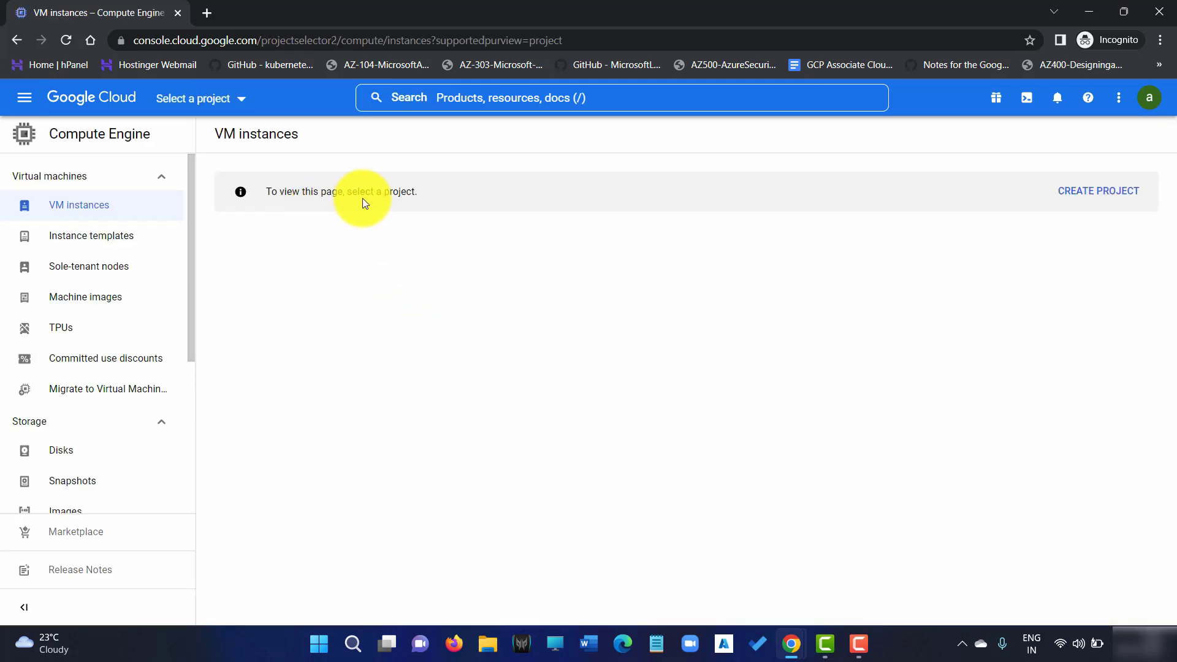
pyautogui.click(224, 99)
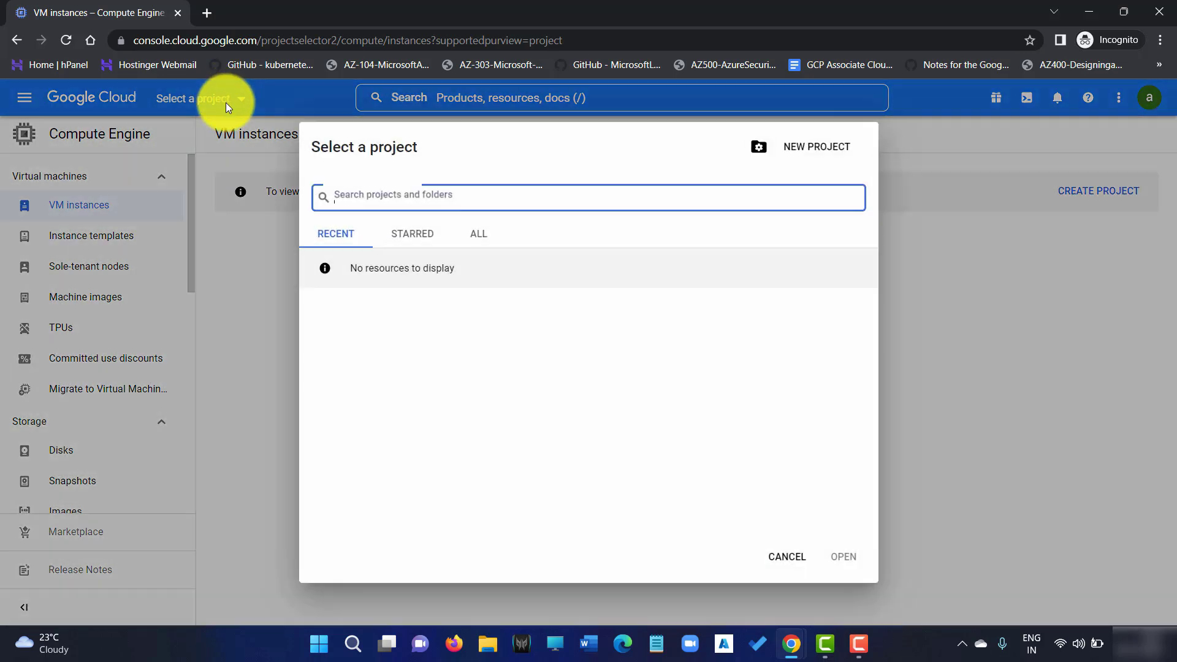
pyautogui.click(479, 234)
pyautogui.click(430, 307)
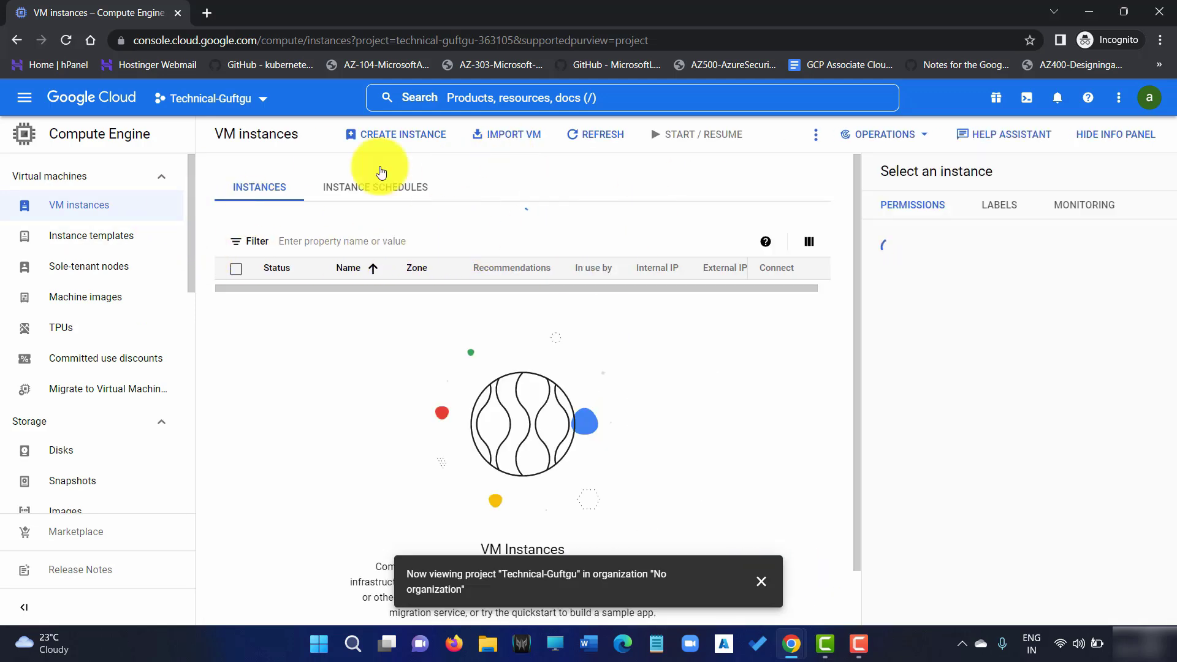
pyautogui.click(25, 98)
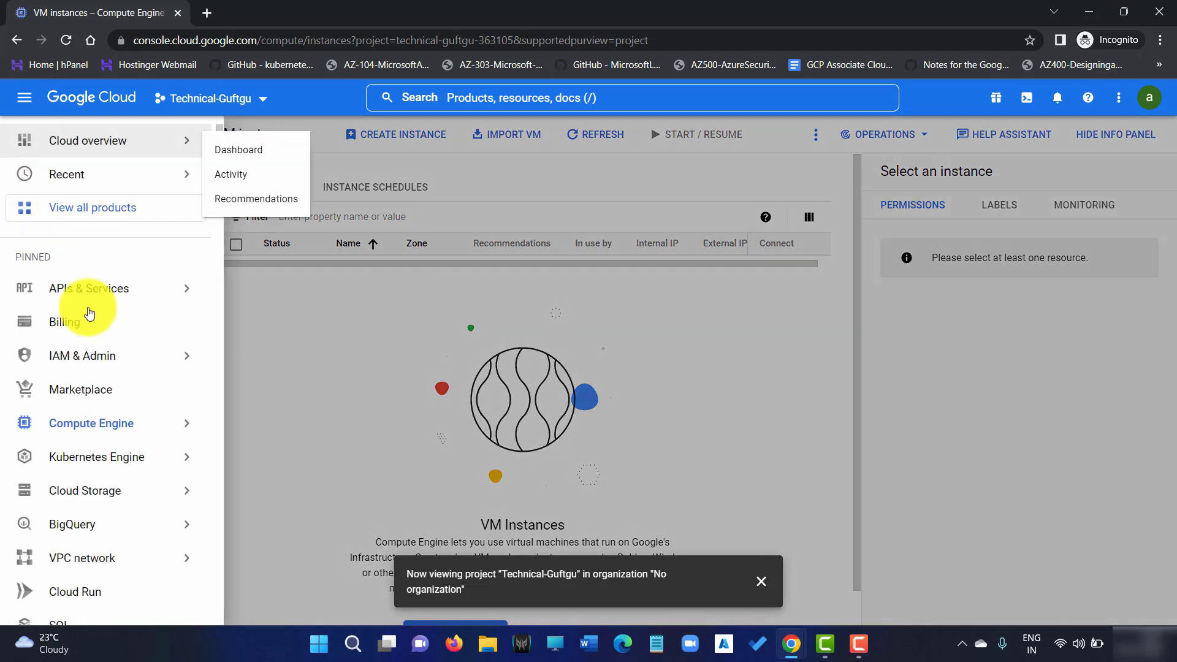
pyautogui.scroll(-4, 116, 430)
pyautogui.moveTo(105, 257)
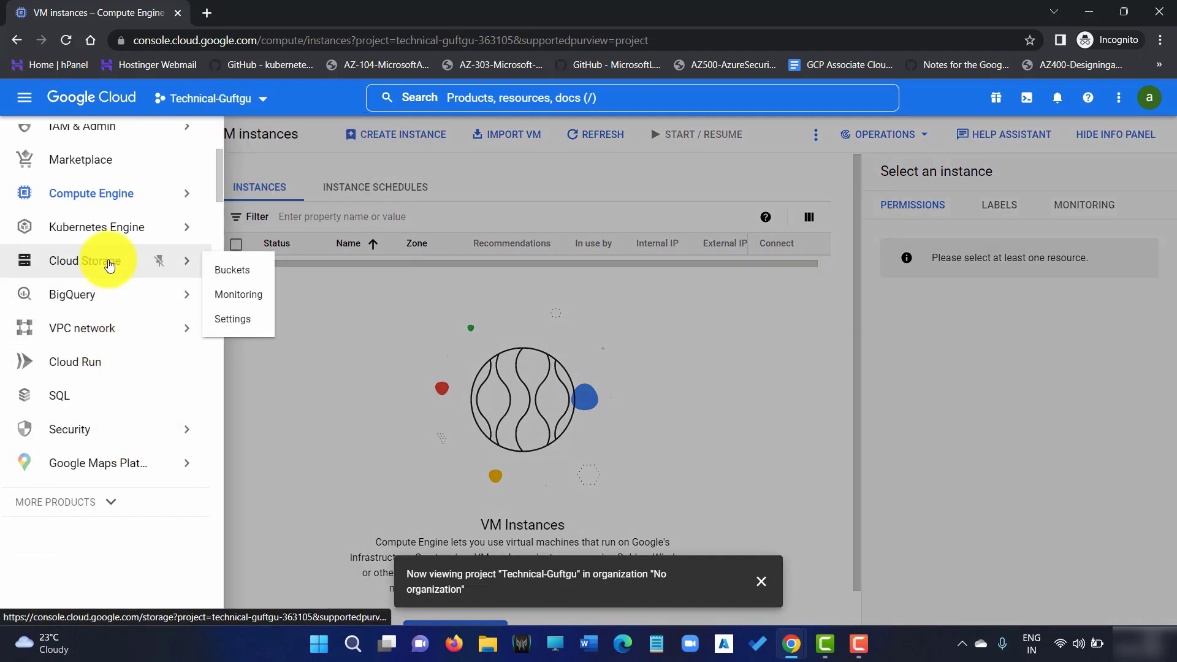
pyautogui.click(250, 277)
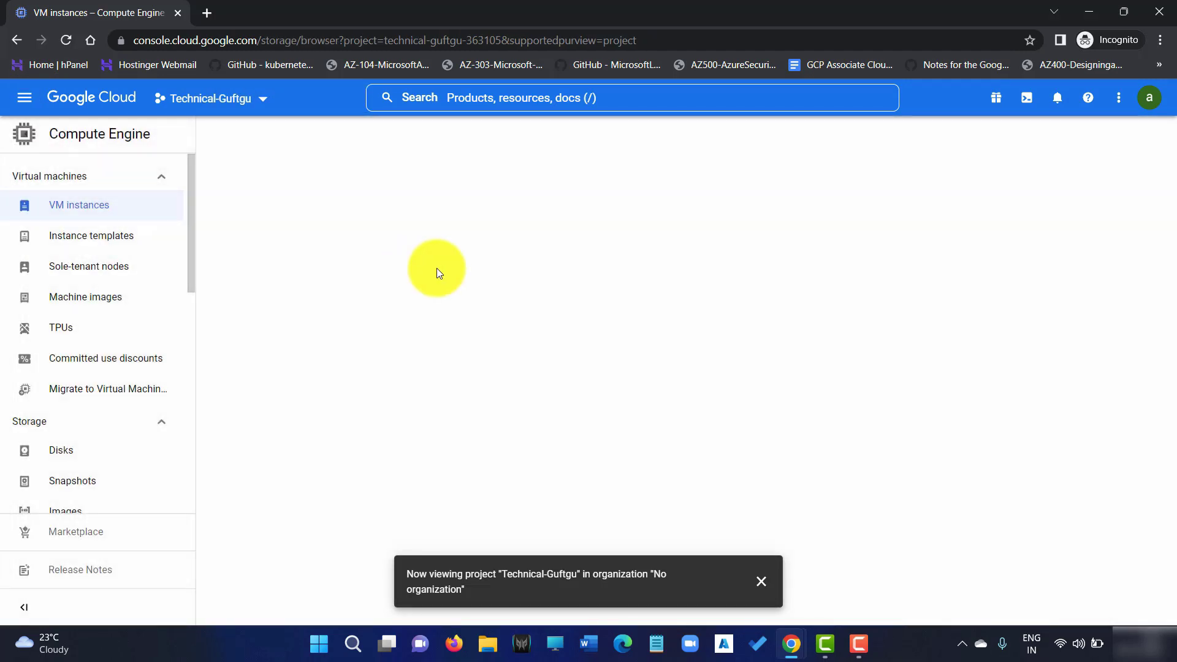
pyautogui.moveTo(325, 156); pyautogui.dragTo(561, 161)
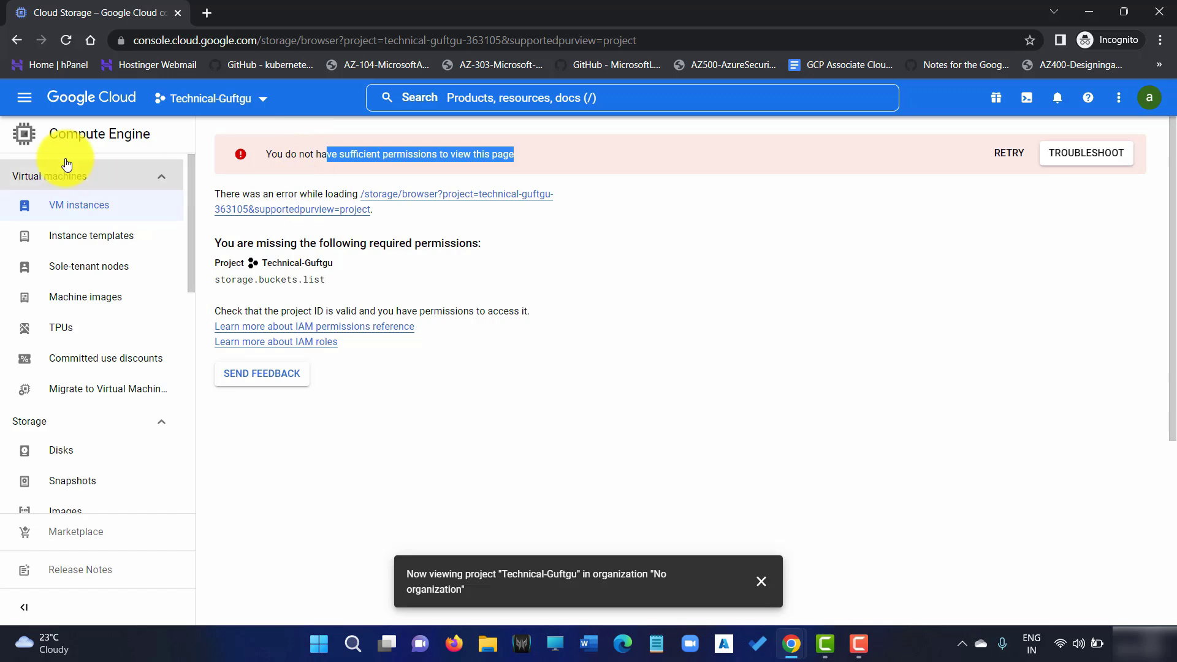
pyautogui.click(25, 112)
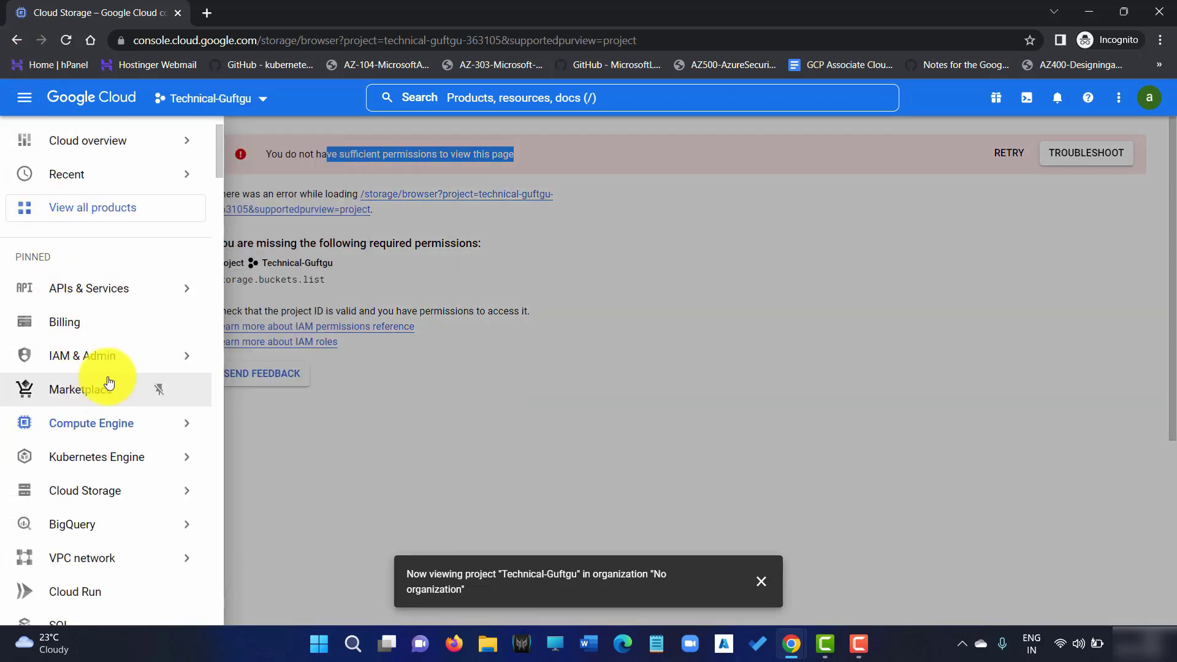
pyautogui.click(110, 350)
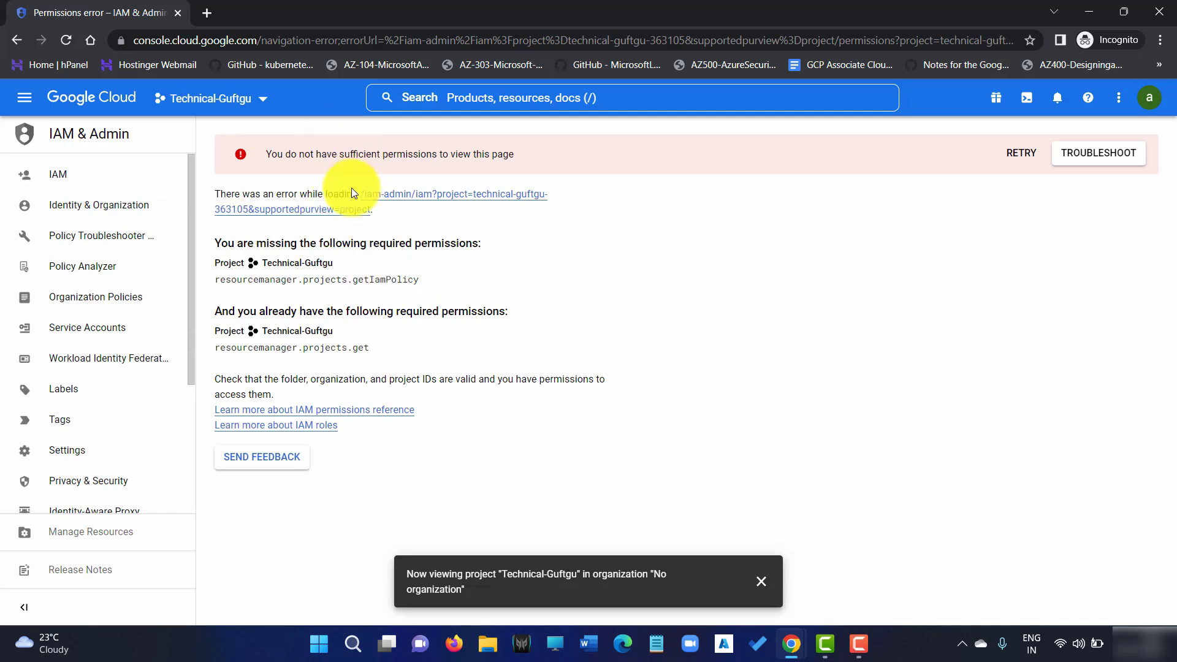
pyautogui.click(26, 96)
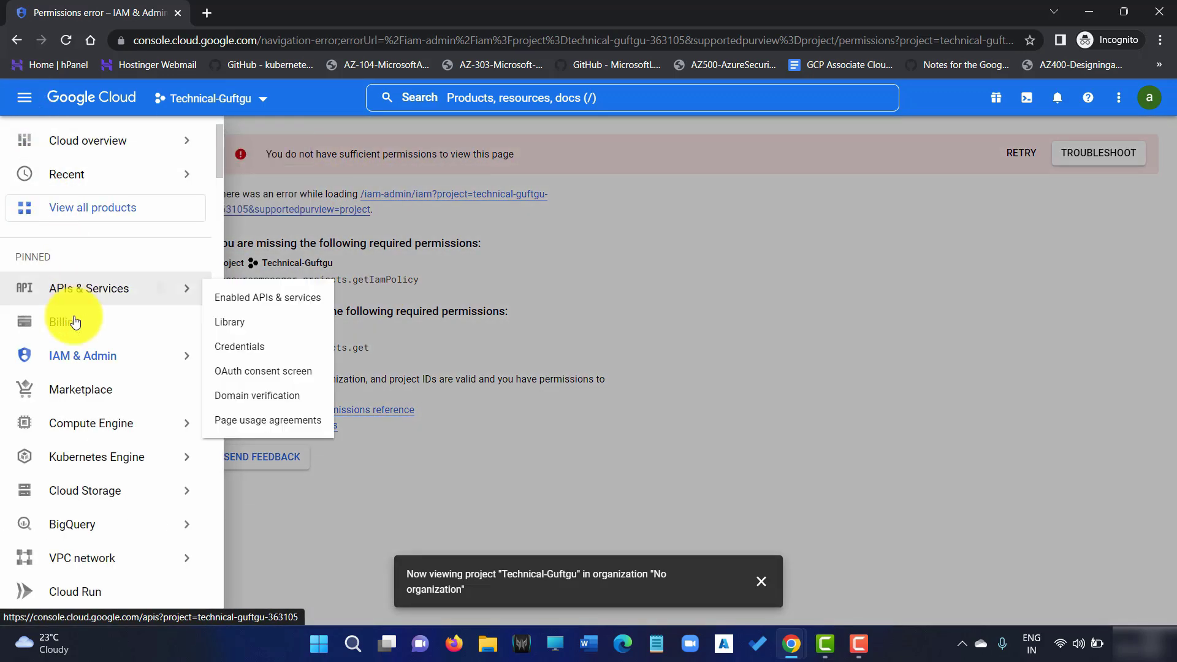
pyautogui.click(102, 425)
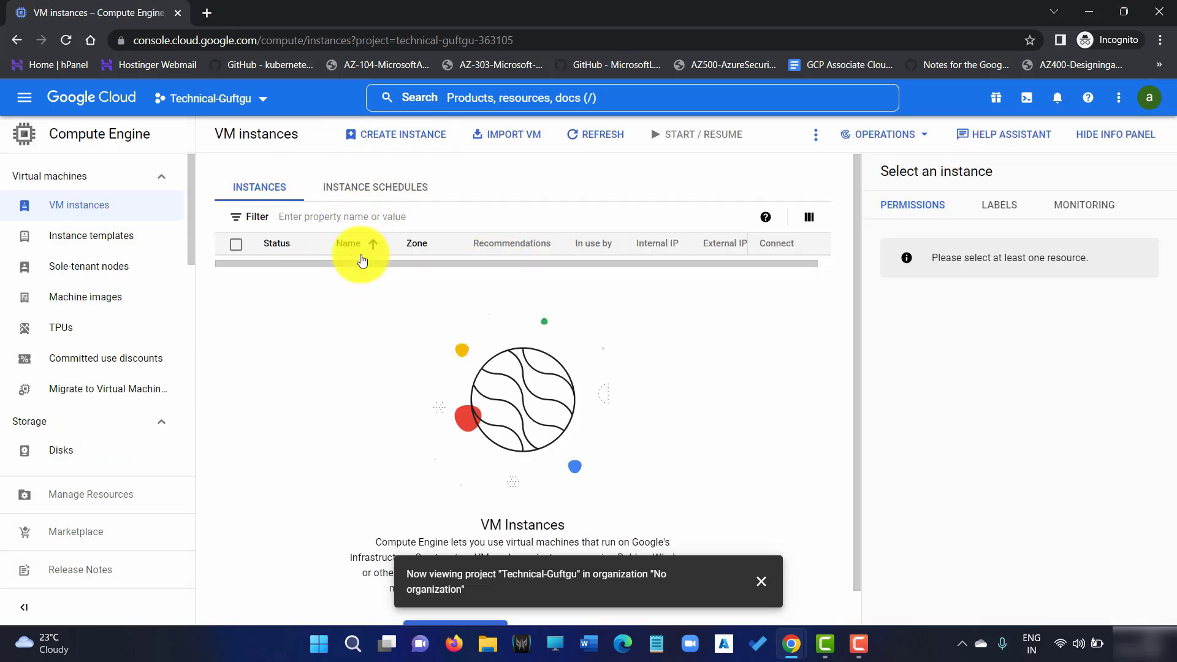
# Start a new VM instance, edit its name, and choose the N1 machine series
pyautogui.click(430, 135)
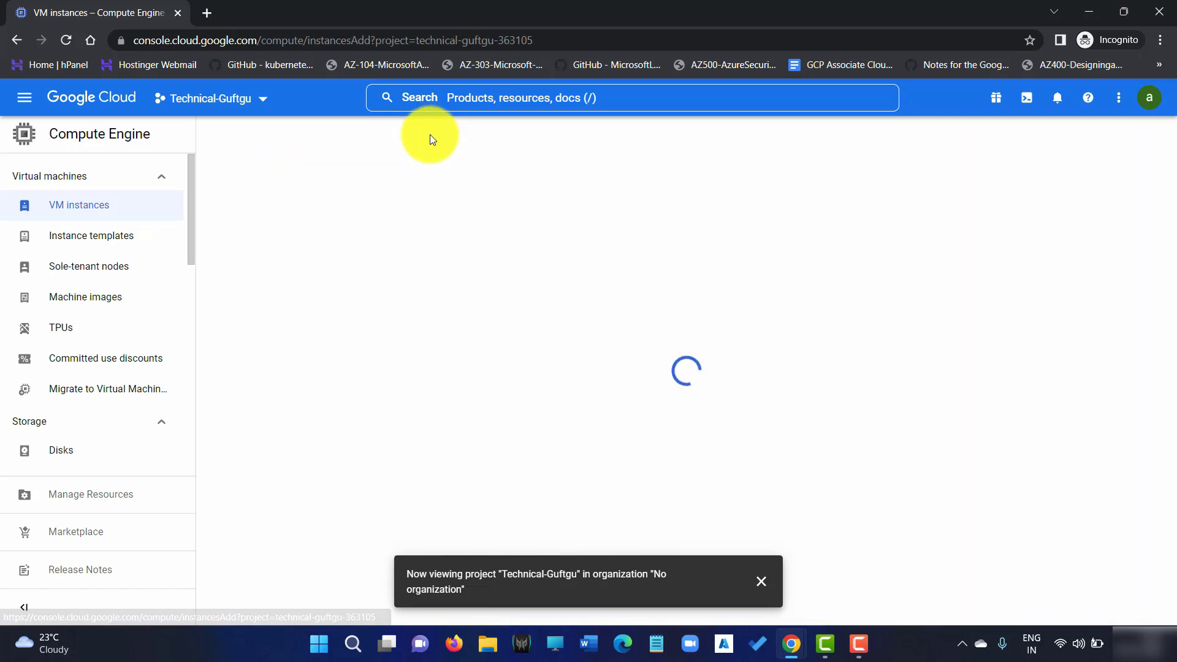
pyautogui.click(764, 579)
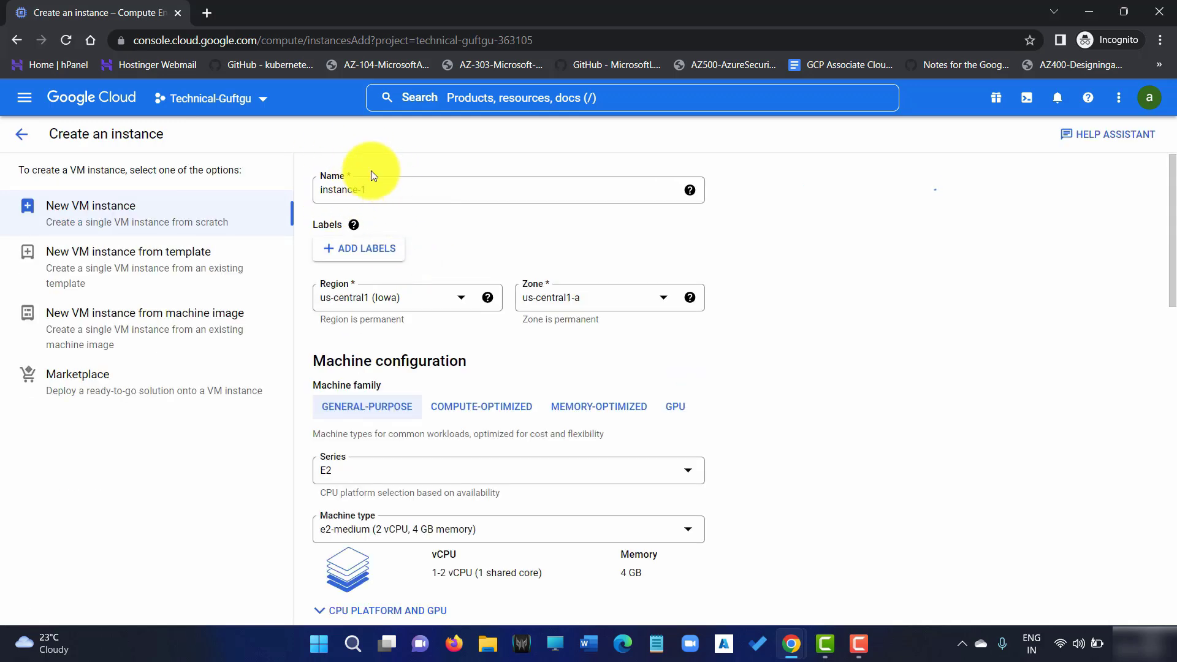
pyautogui.click(396, 193)
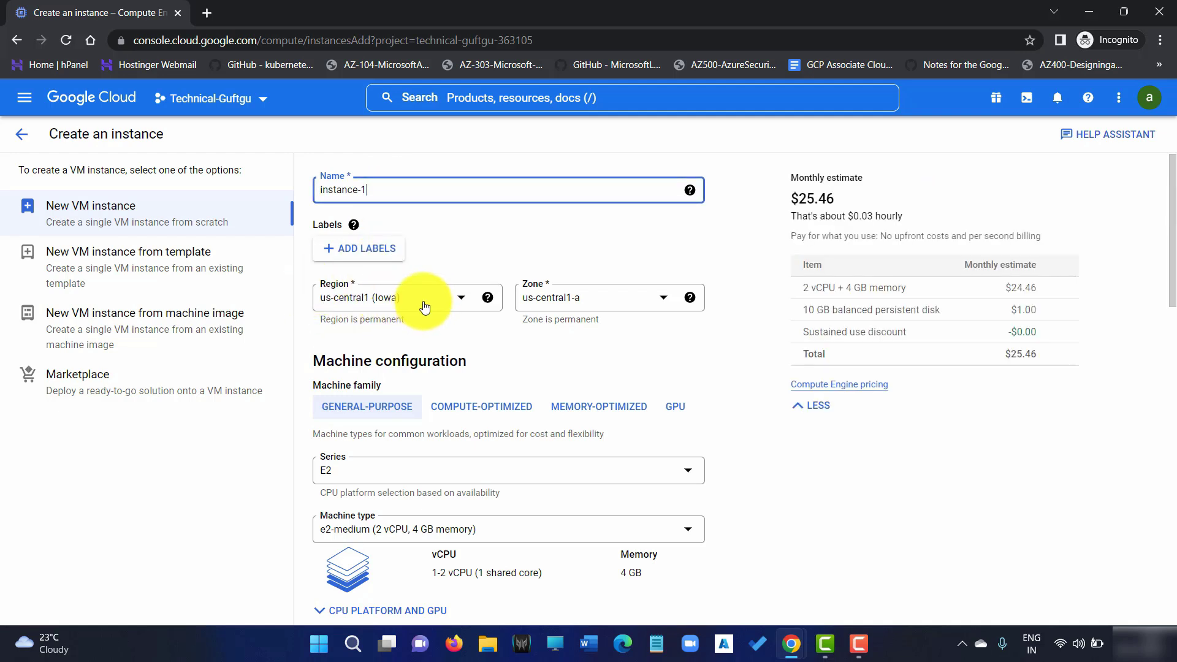
pyautogui.scroll(-3, 478, 382)
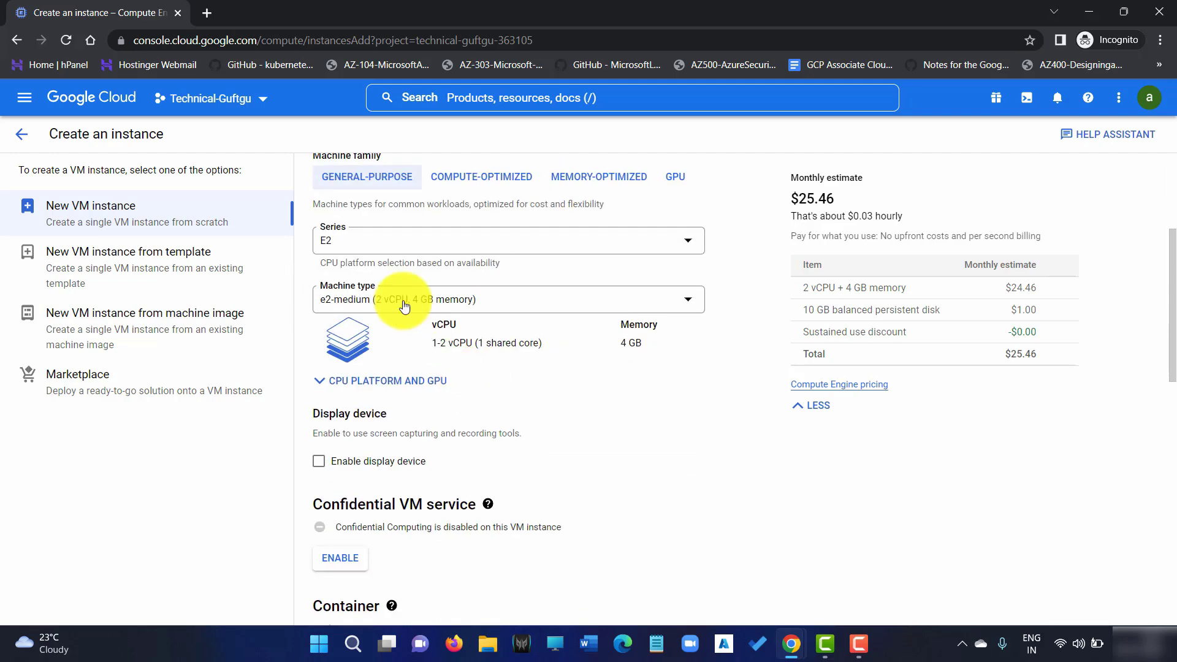
pyautogui.click(395, 245)
pyautogui.scroll(-2, 381, 344)
pyautogui.click(371, 391)
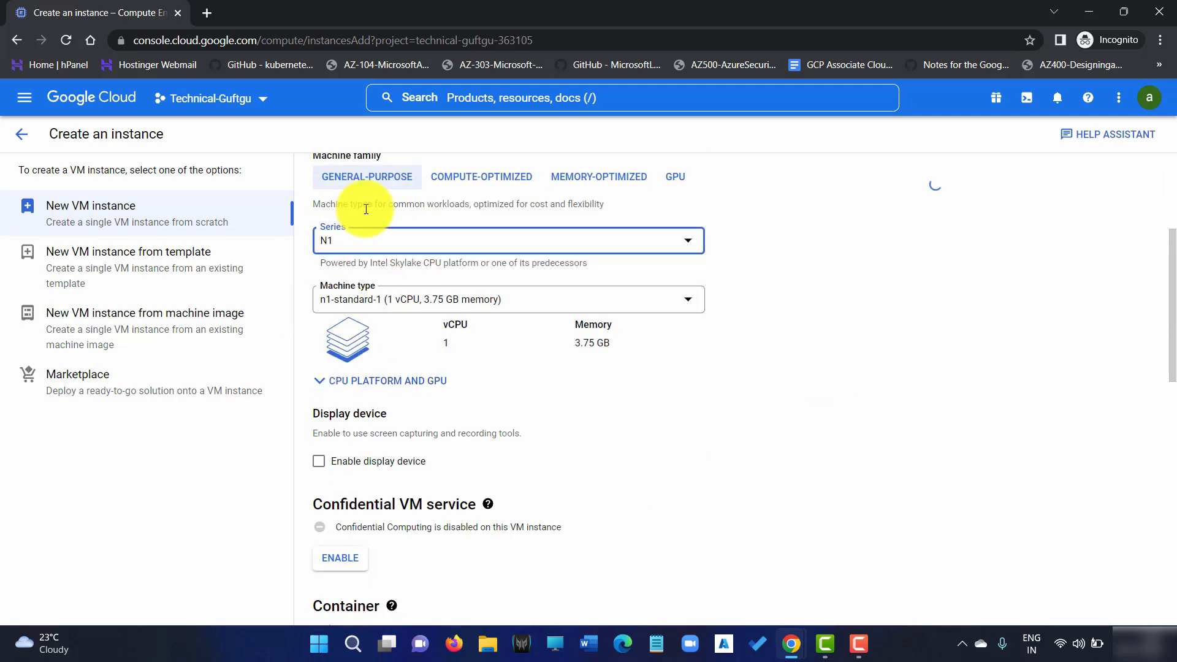
# Review the rest of the form, including the service-account warning, and create instance-1
pyautogui.scroll(-3, 433, 368)
pyautogui.scroll(-3, 396, 245)
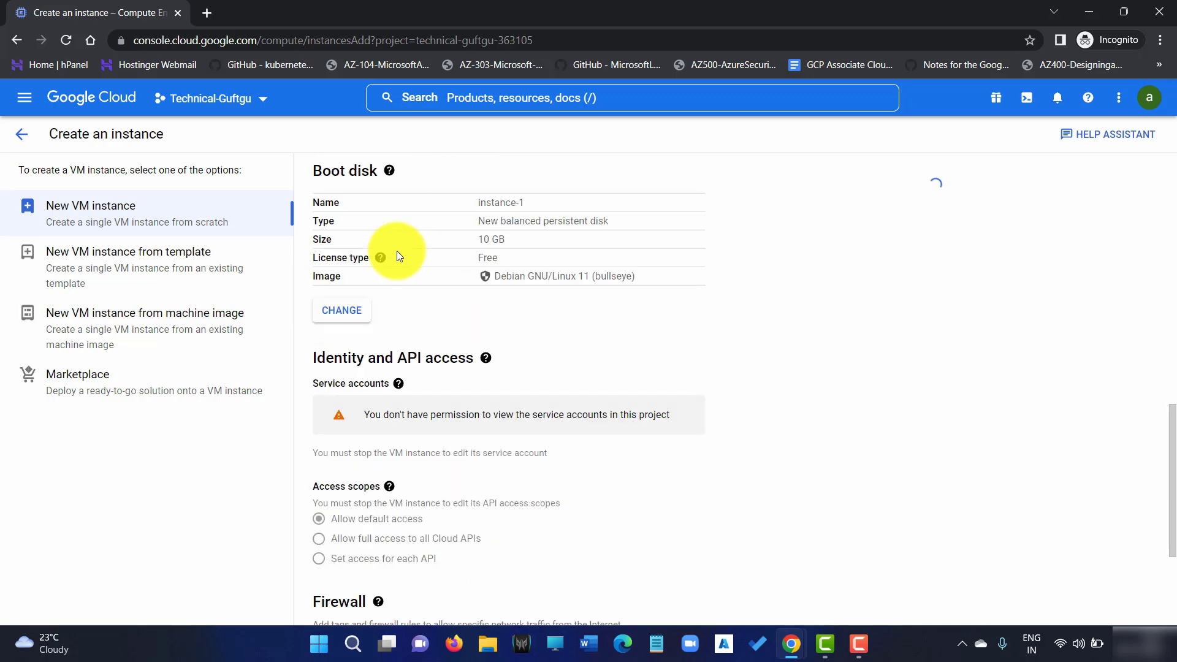
pyautogui.scroll(-3, 396, 252)
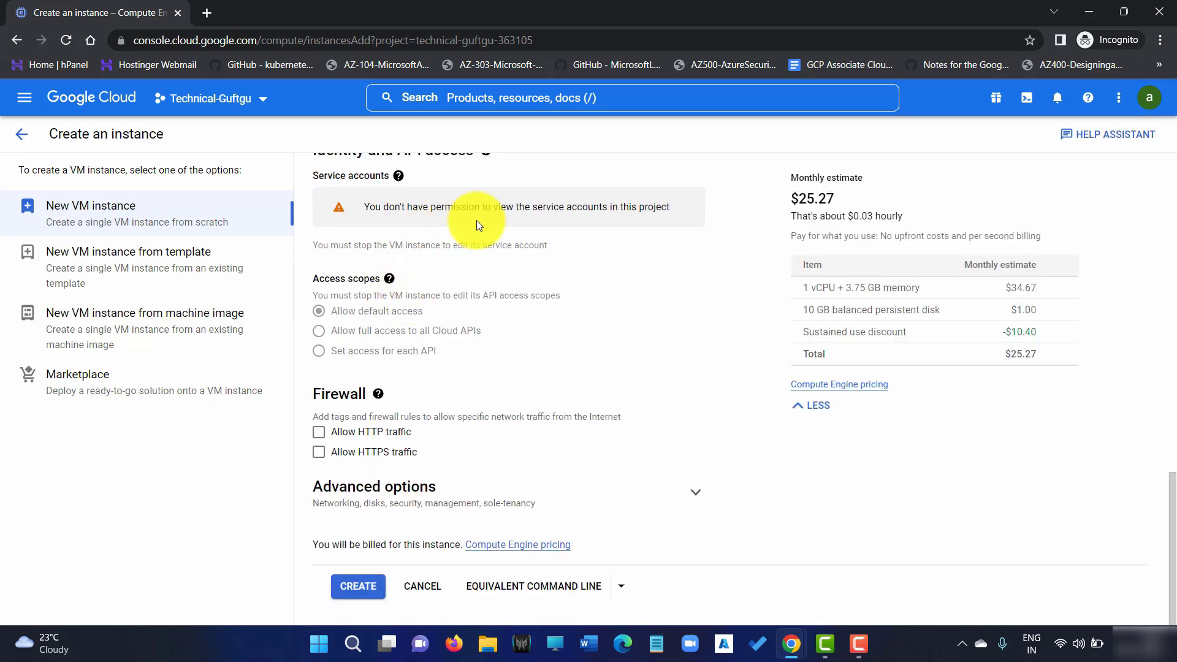
pyautogui.scroll(1, 477, 219)
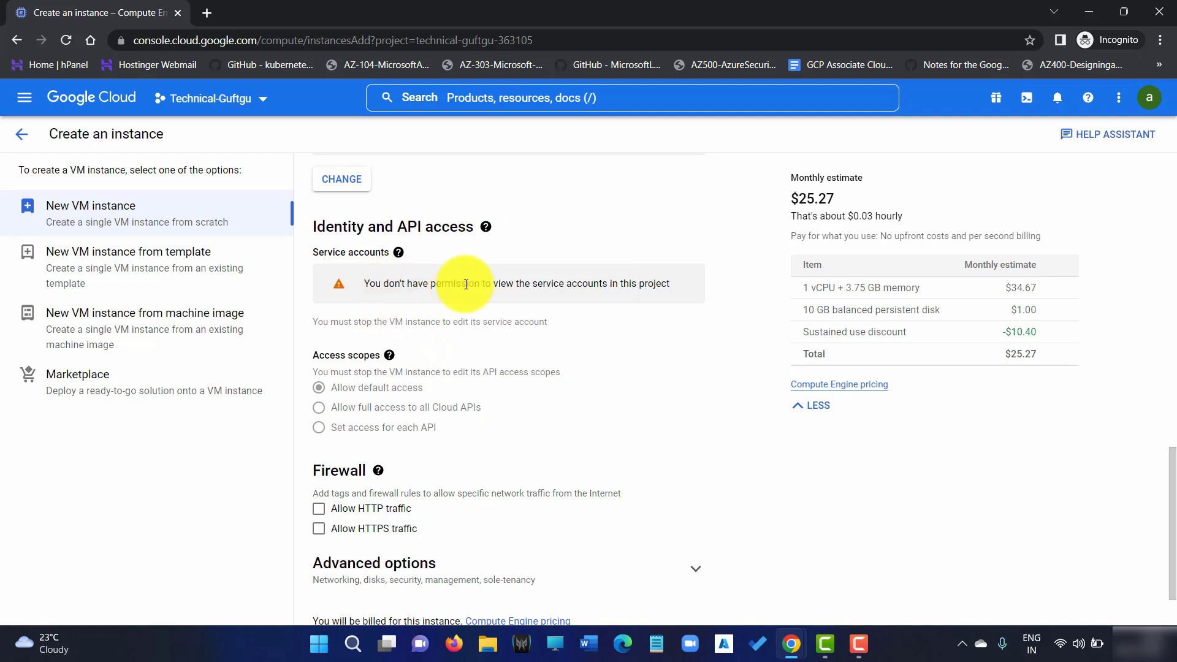
pyautogui.moveTo(513, 286); pyautogui.dragTo(684, 288)
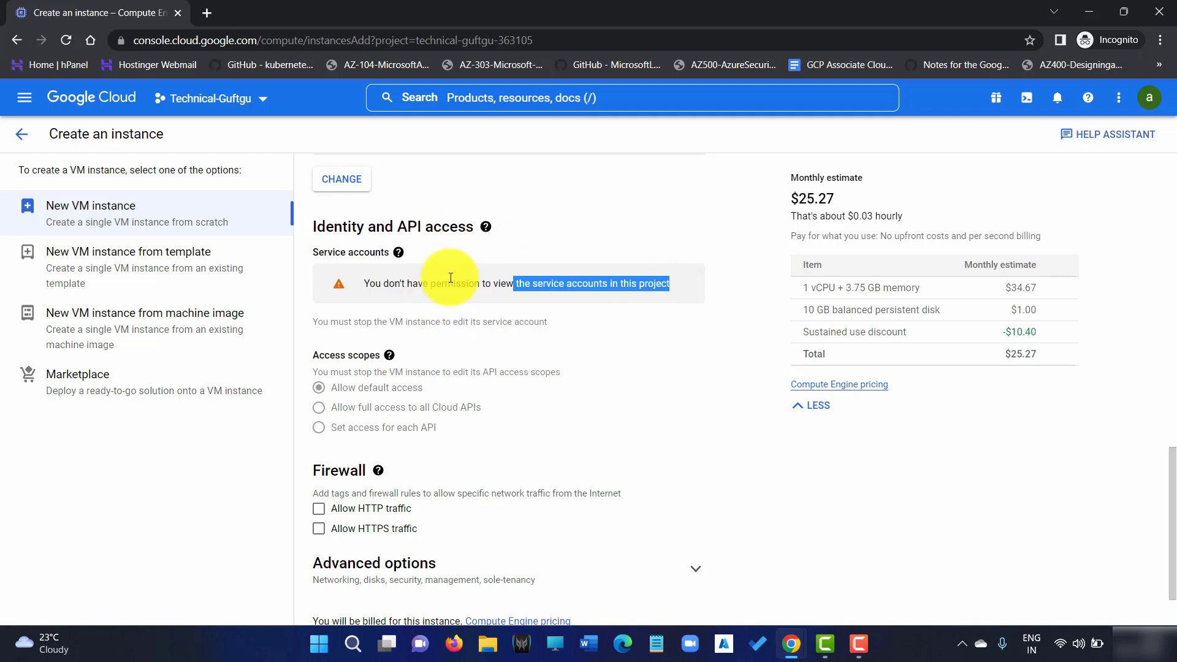
pyautogui.click(647, 203)
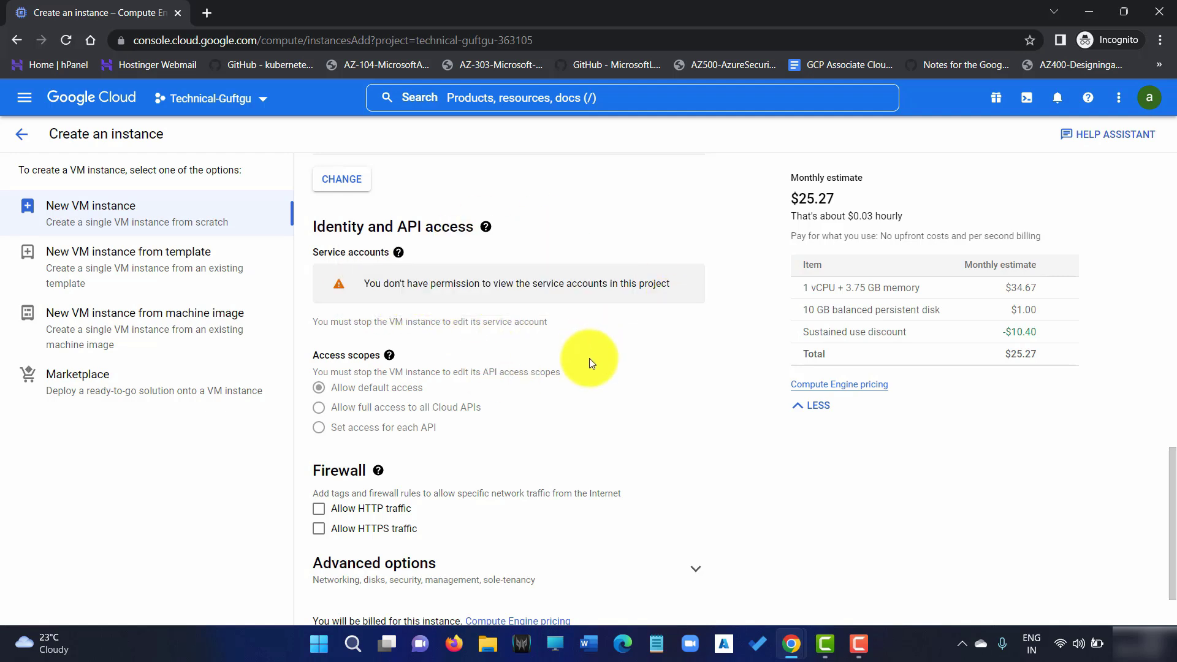
pyautogui.scroll(-2, 512, 313)
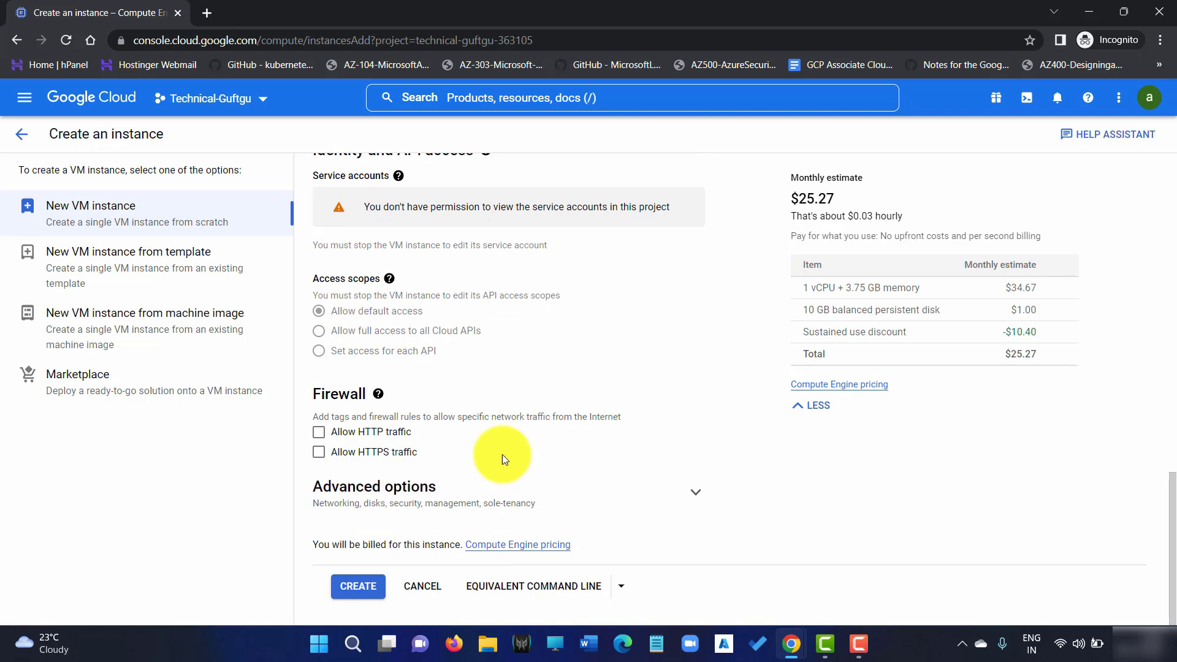
pyautogui.click(356, 585)
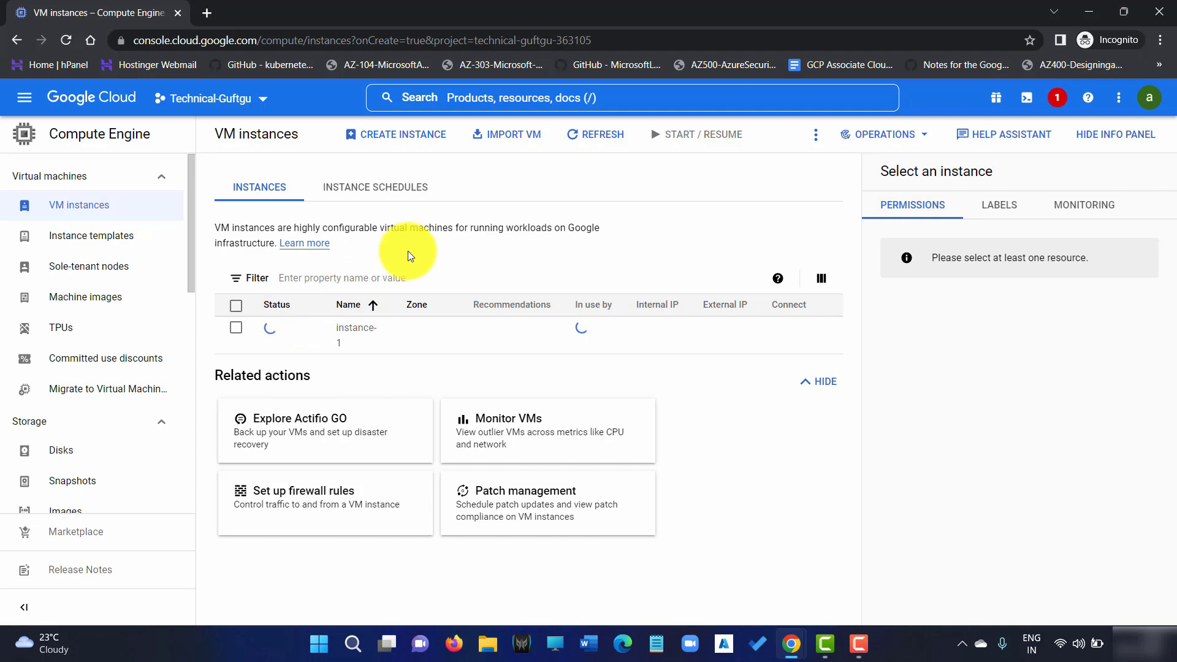
# Read the billing-not-enabled failure in Notifications, close it, and refresh the VM list
pyautogui.click(1052, 101)
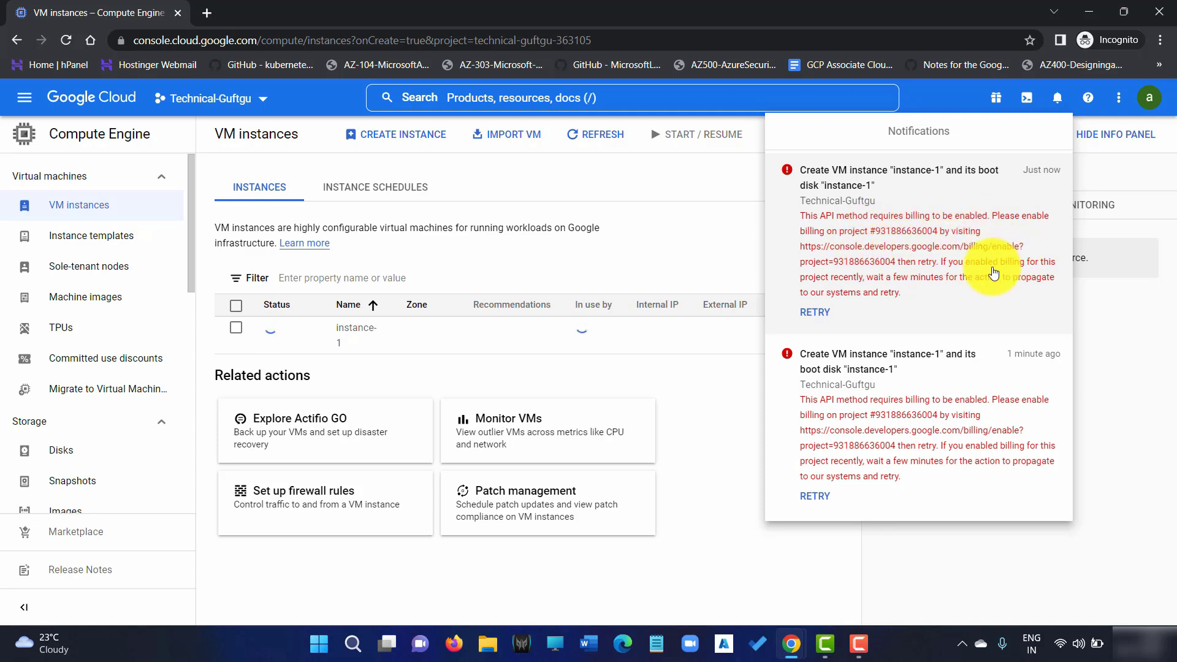
pyautogui.click(565, 138)
pyautogui.click(591, 146)
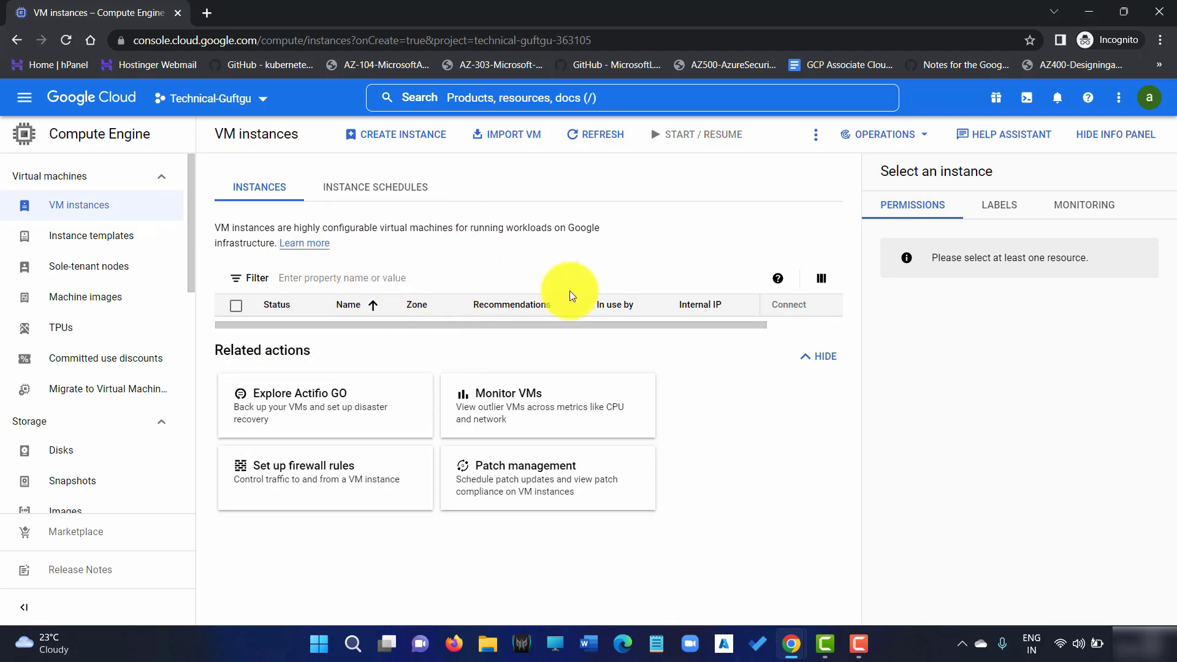
# In the owner's window, open IAM & Admin > IAM and select the test user's principal
pyautogui.moveTo(791, 644)
pyautogui.click(724, 562)
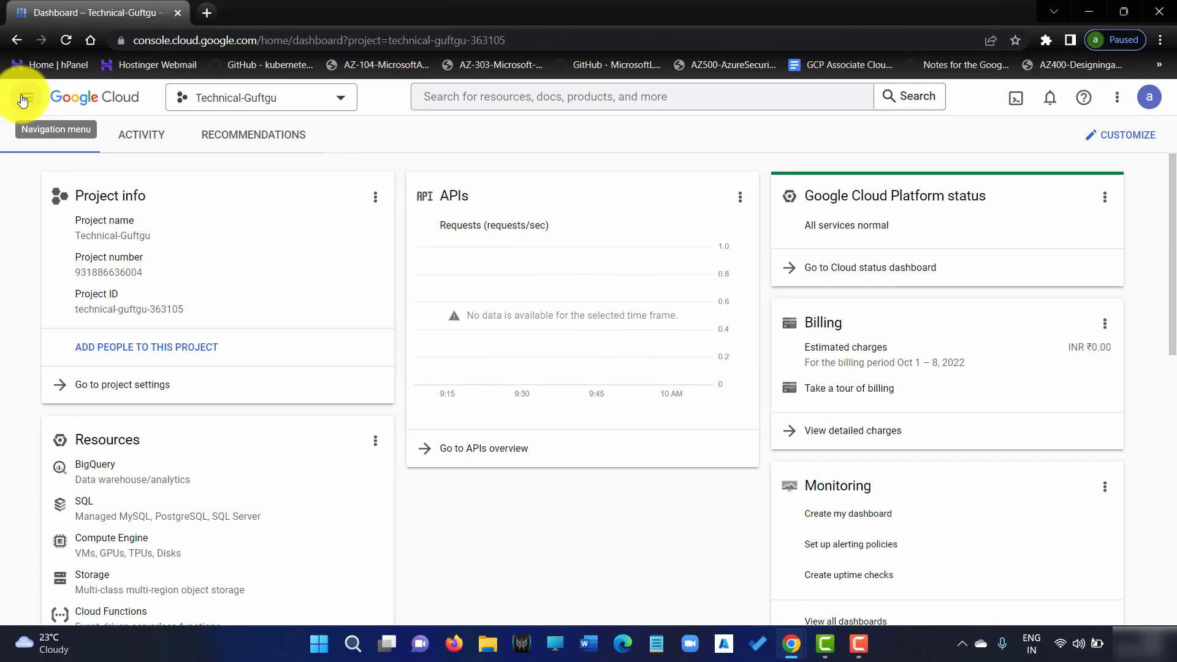
pyautogui.click(24, 98)
pyautogui.moveTo(118, 356)
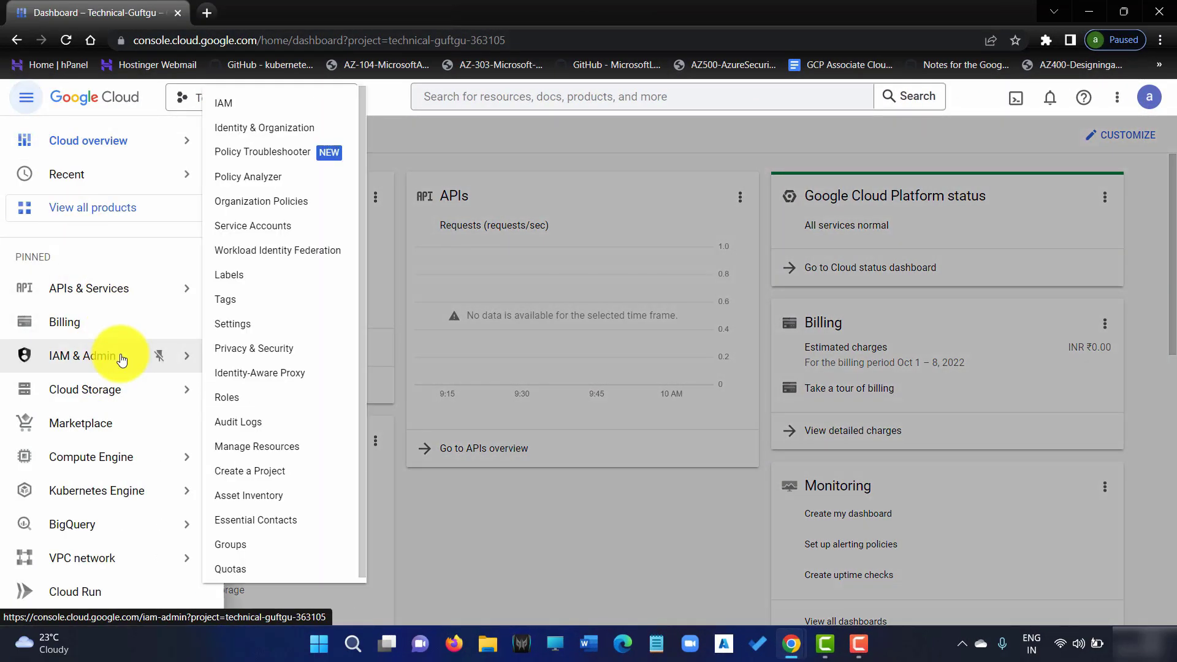
pyautogui.click(284, 106)
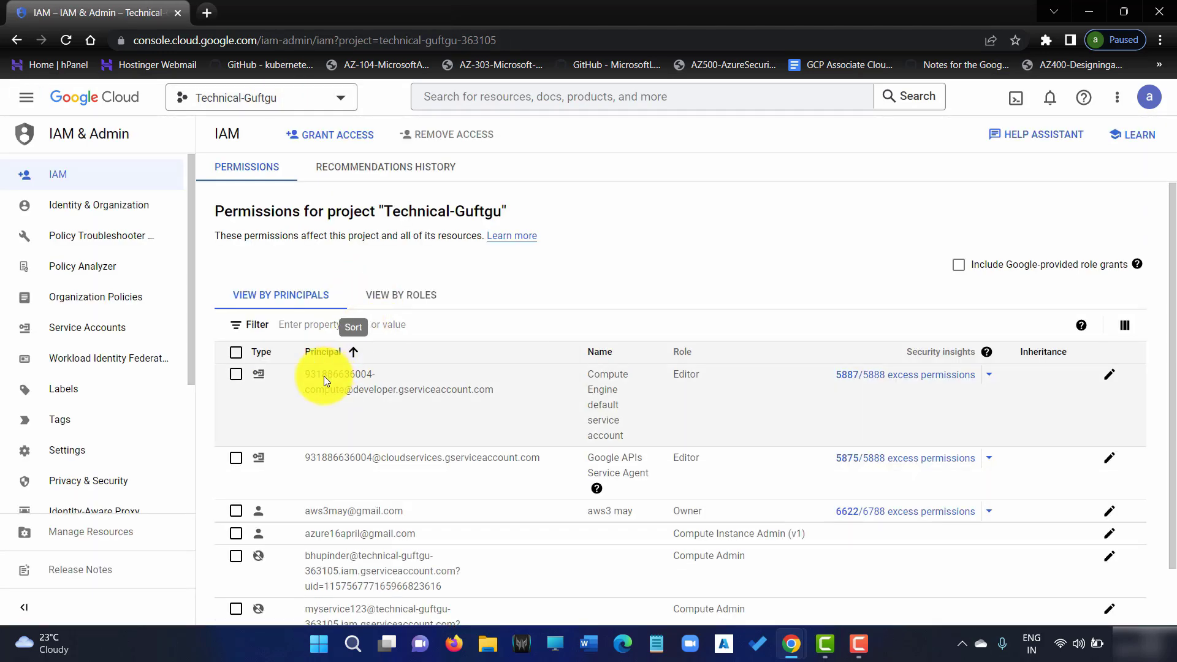
pyautogui.scroll(-2, 368, 521)
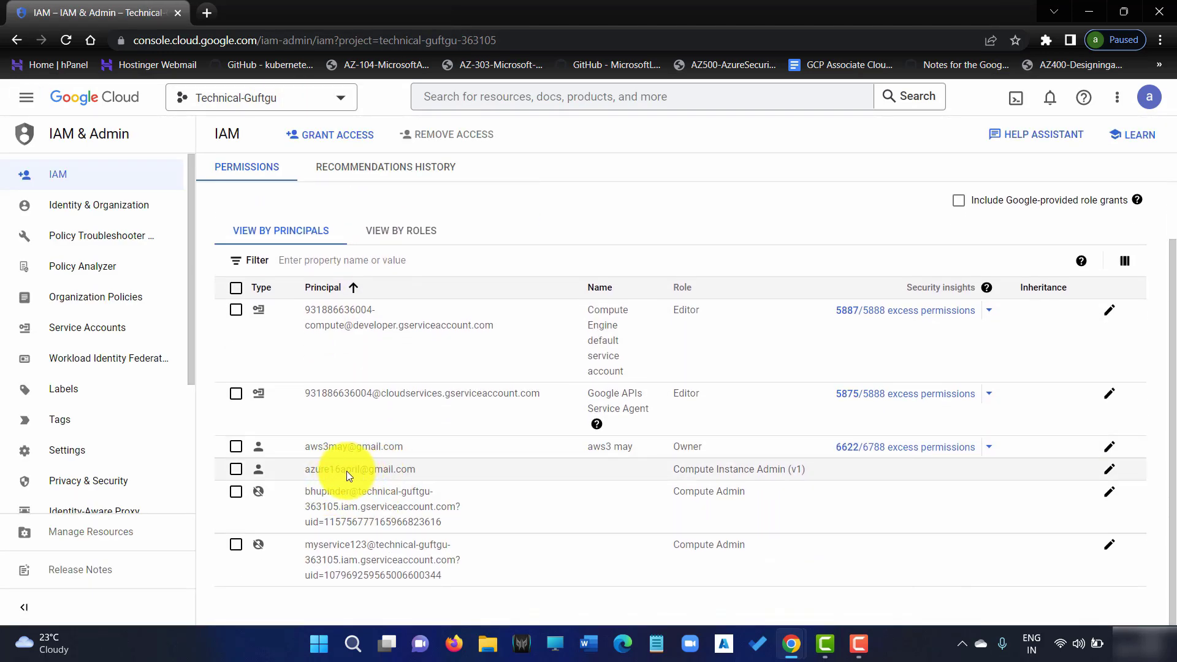
pyautogui.click(237, 470)
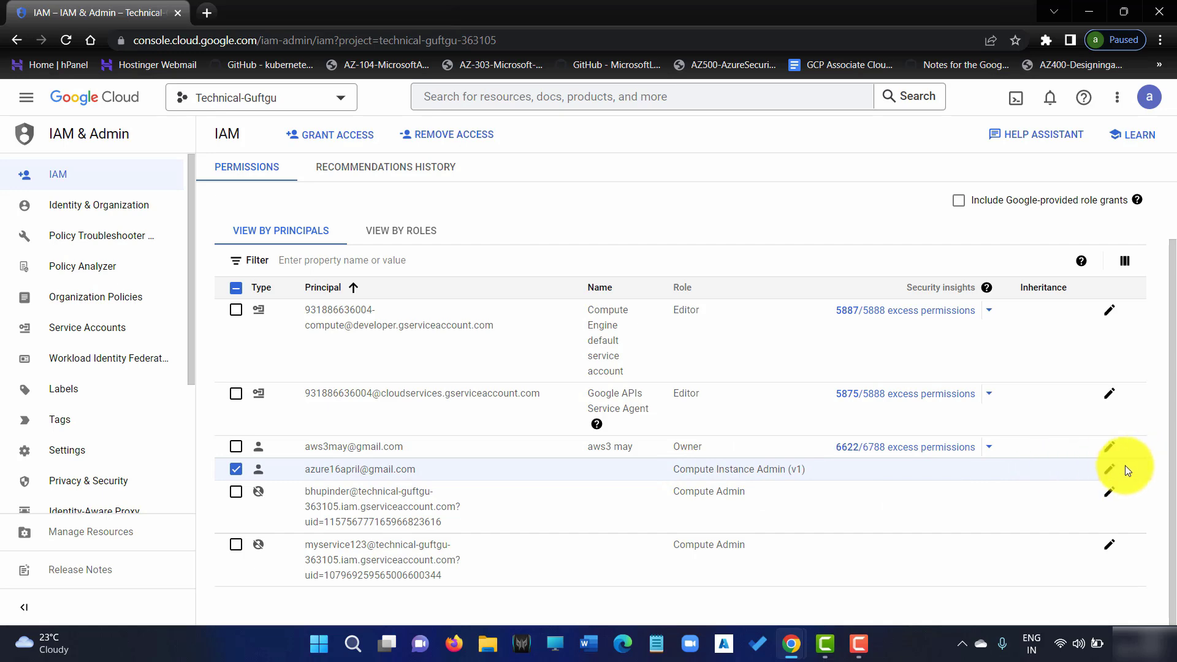
# Add Service Account Admin as a second role on the test user's principal and save
pyautogui.click(1110, 471)
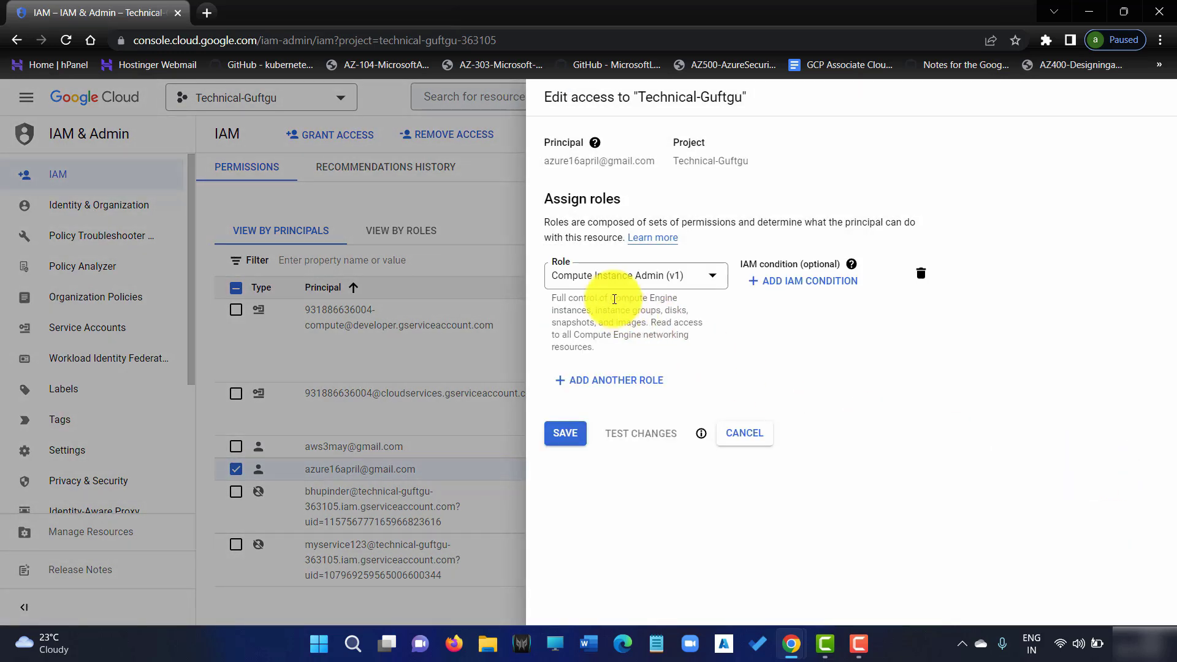
pyautogui.click(608, 381)
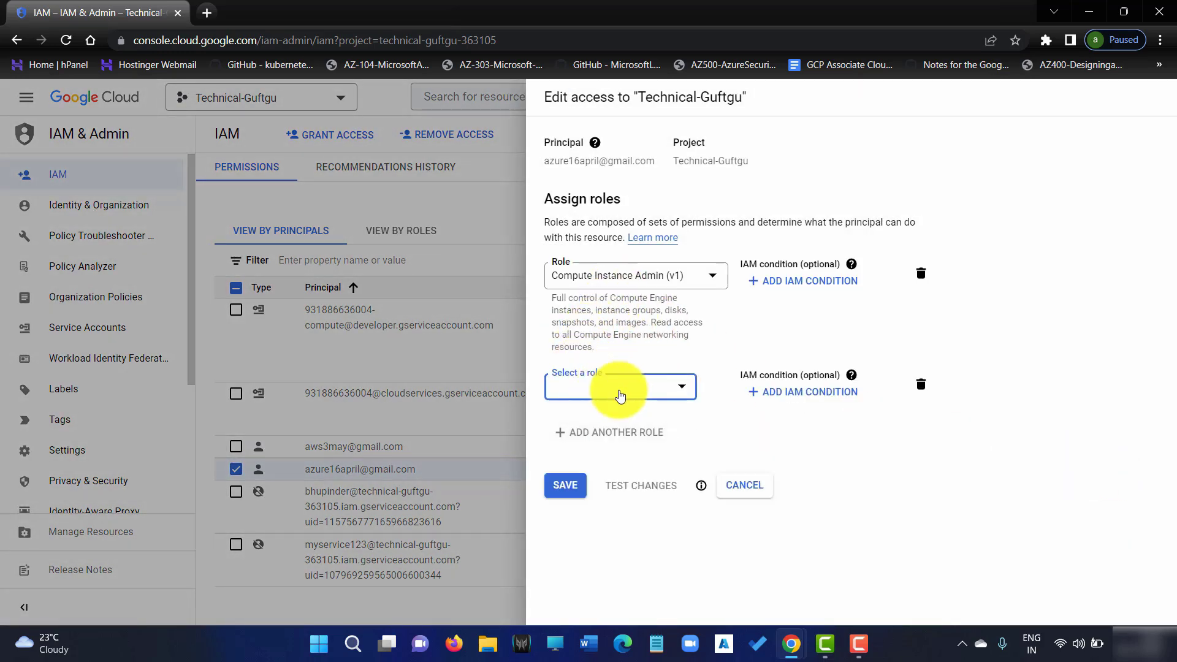
pyautogui.click(661, 391)
pyautogui.scroll(-15, 644, 264)
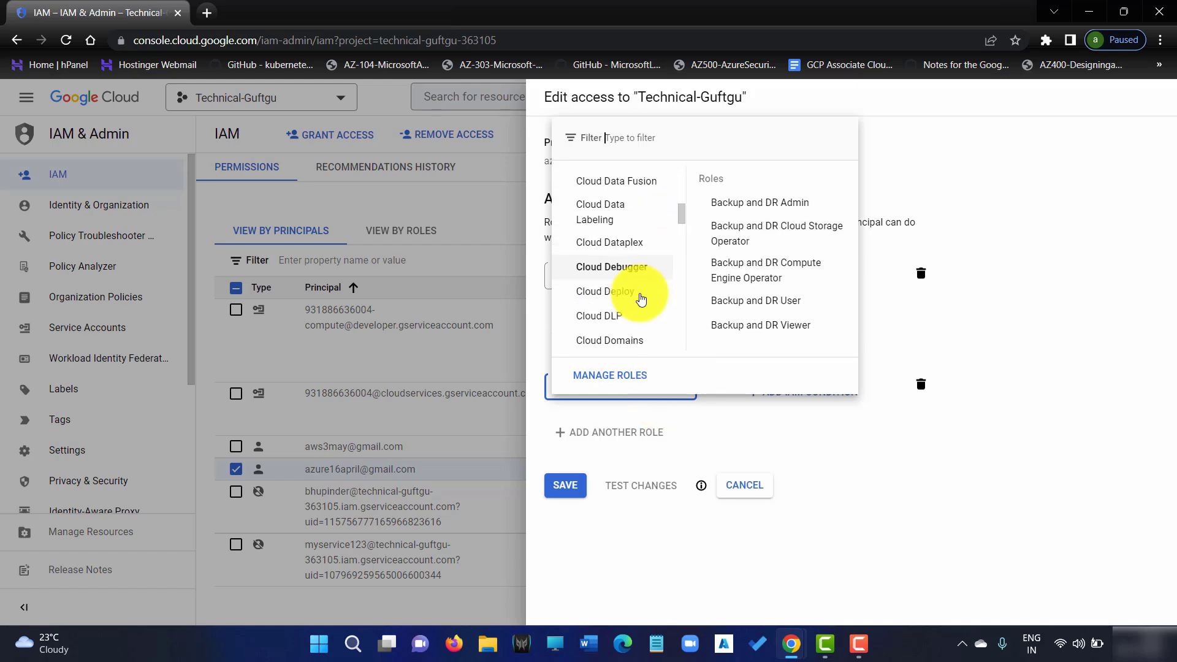
pyautogui.scroll(-6, 634, 306)
pyautogui.scroll(4, 636, 304)
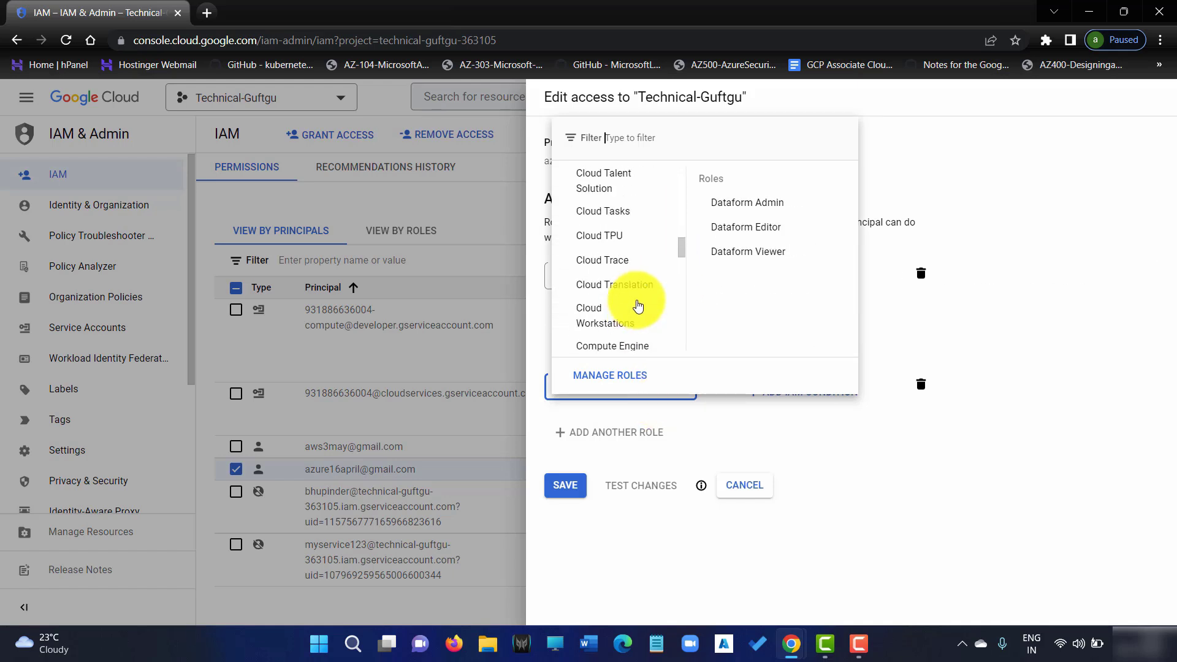
pyautogui.scroll(-2, 641, 275)
pyautogui.scroll(-15, 639, 275)
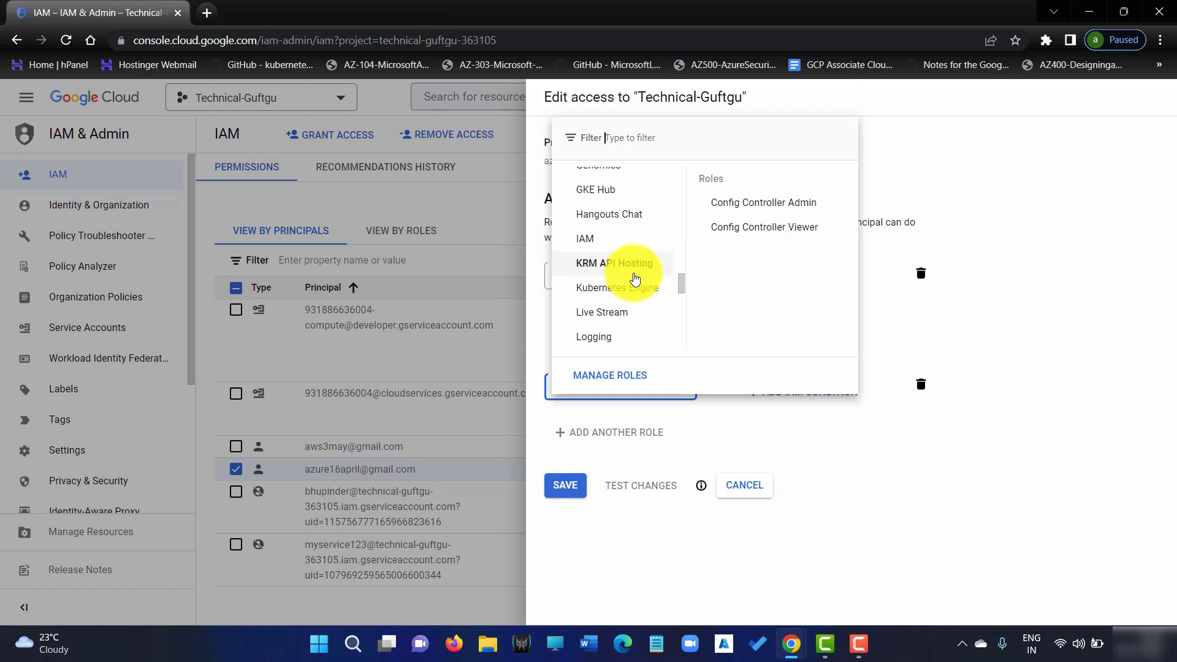
pyautogui.scroll(-15, 635, 279)
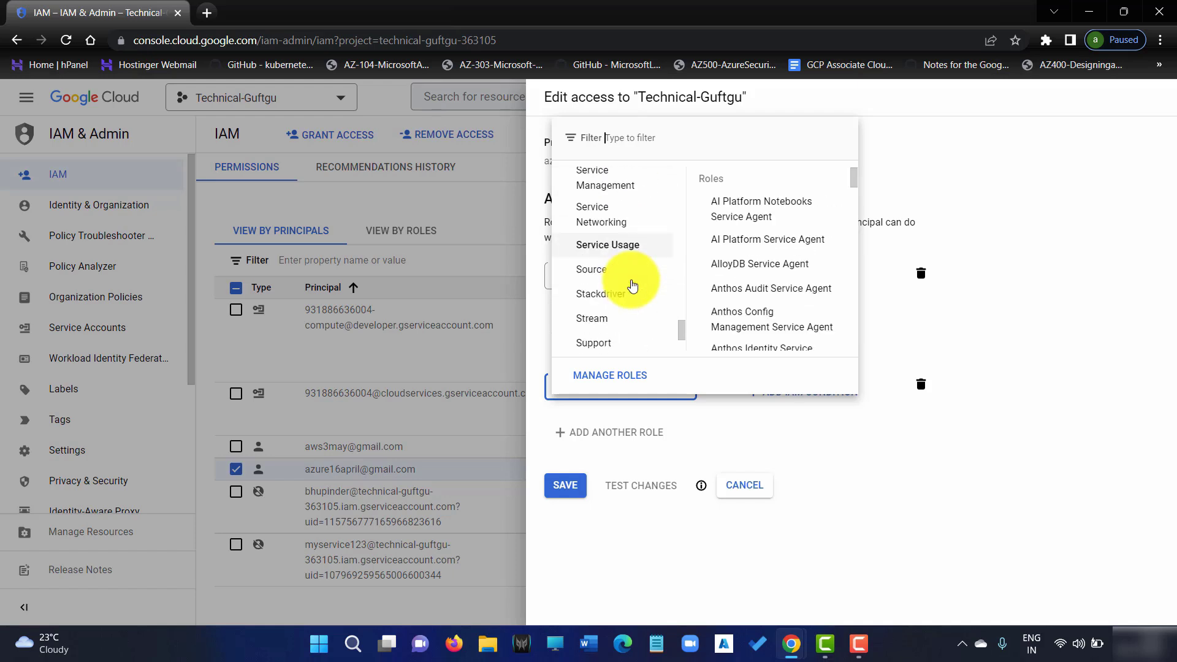
pyautogui.scroll(3, 632, 285)
pyautogui.moveTo(638, 216)
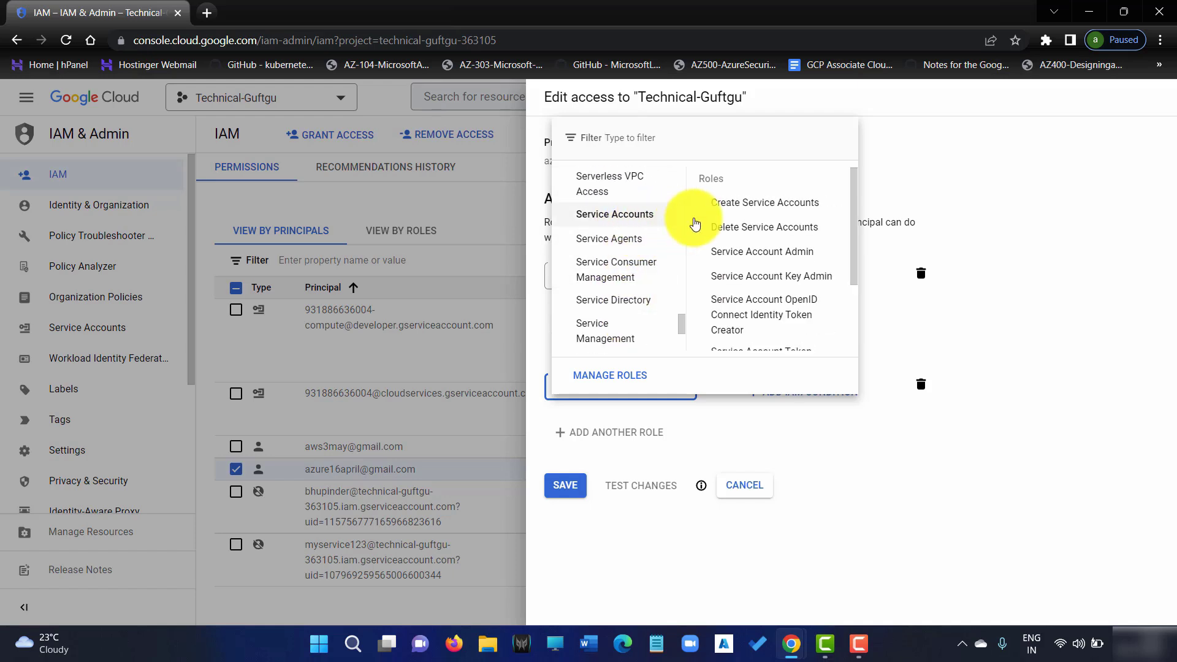
pyautogui.click(762, 250)
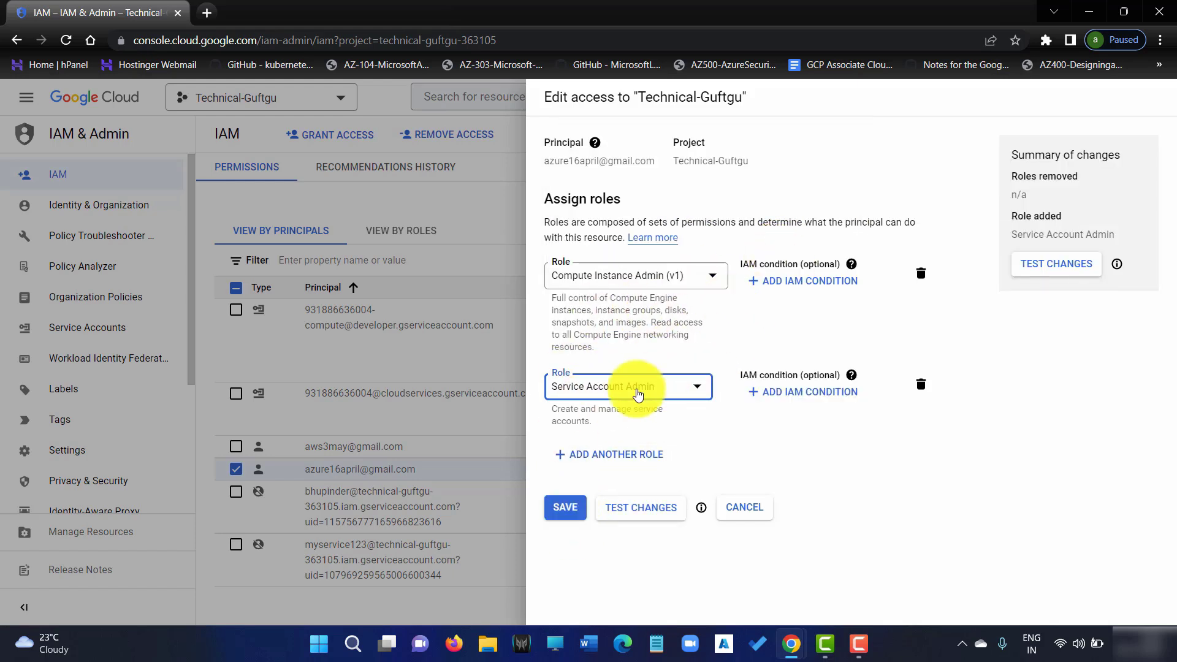
pyautogui.click(577, 519)
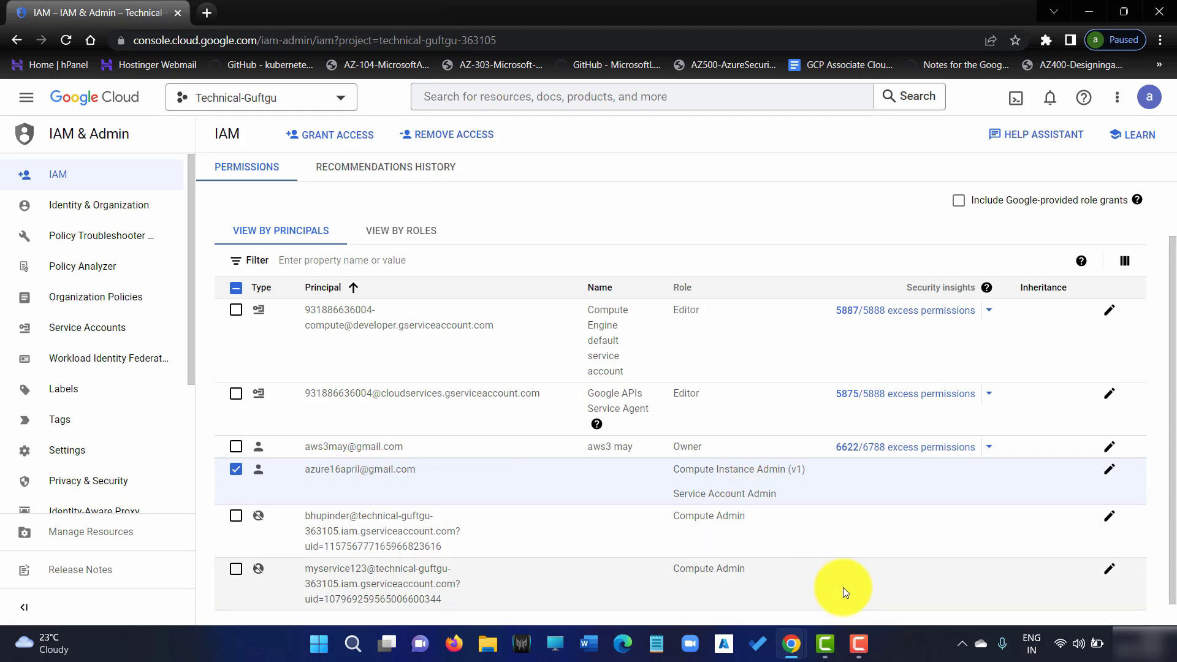
# In the test user's incognito window, re-enter the account password to sign back in
pyautogui.moveTo(790, 639)
pyautogui.click(885, 582)
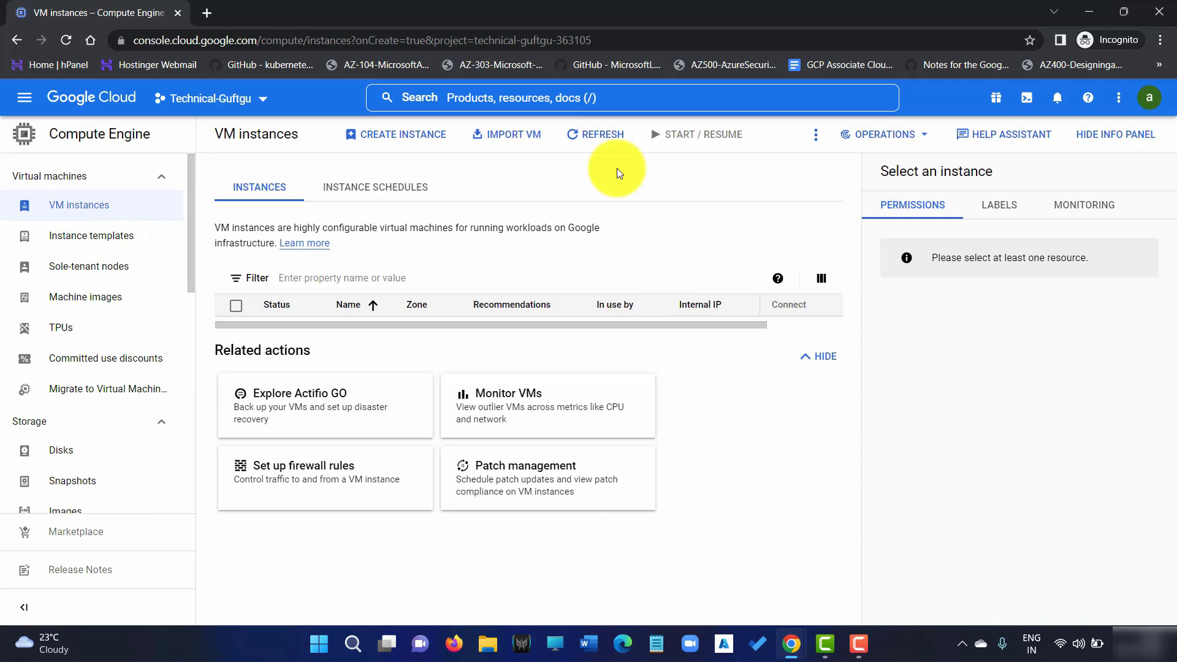
pyautogui.click(1153, 99)
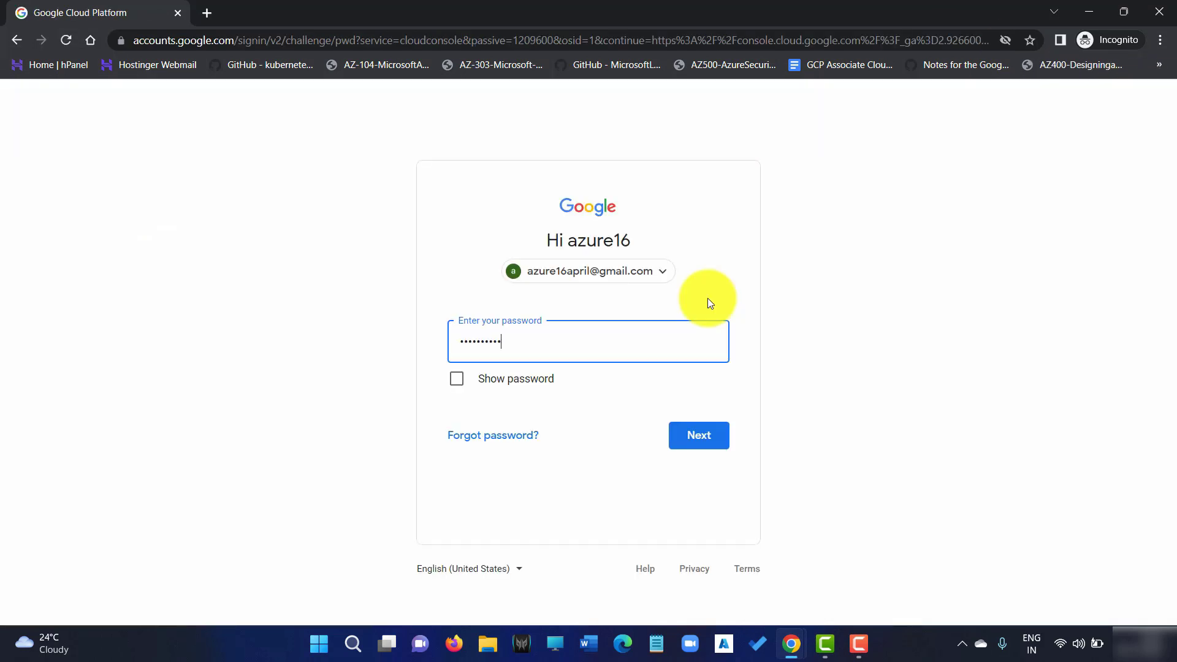
pyautogui.write('••')
pyautogui.press('Return')
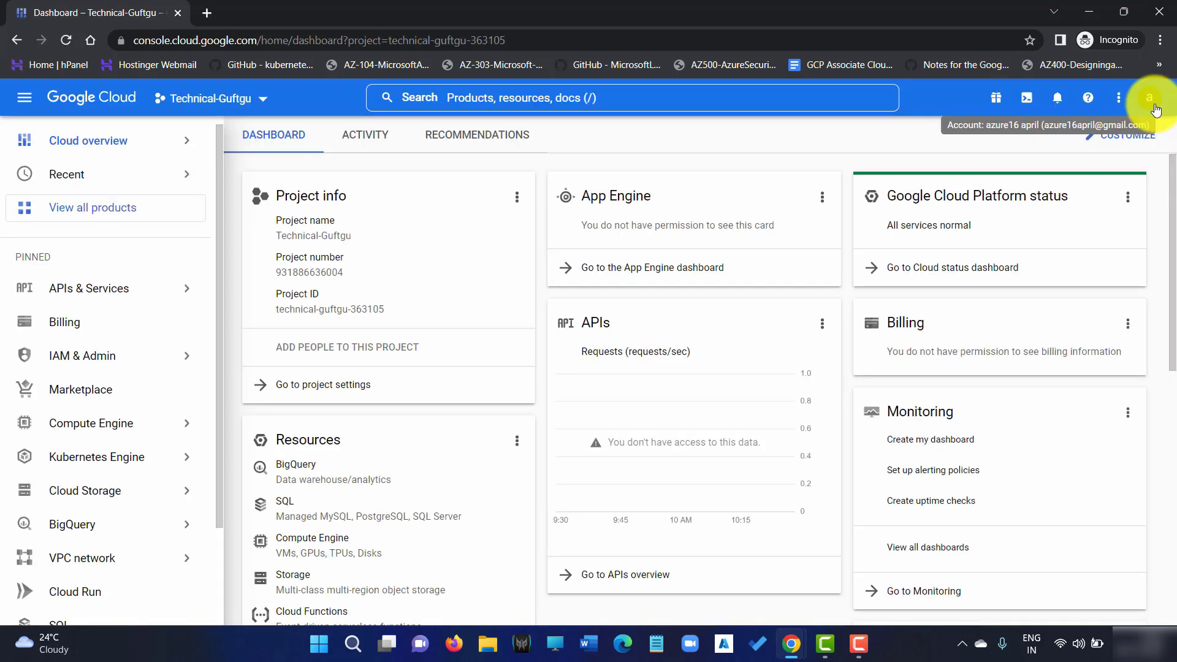
# Confirm the signed-in account and go to Compute Engine > VM instances
pyautogui.click(1151, 100)
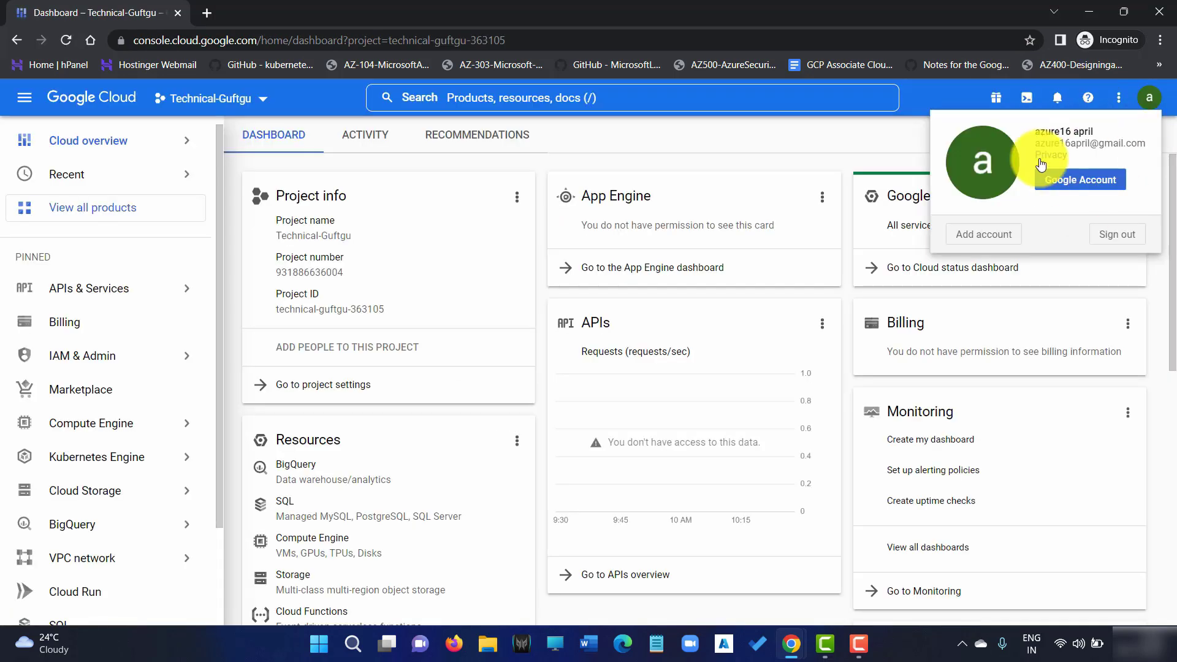
pyautogui.click(92, 425)
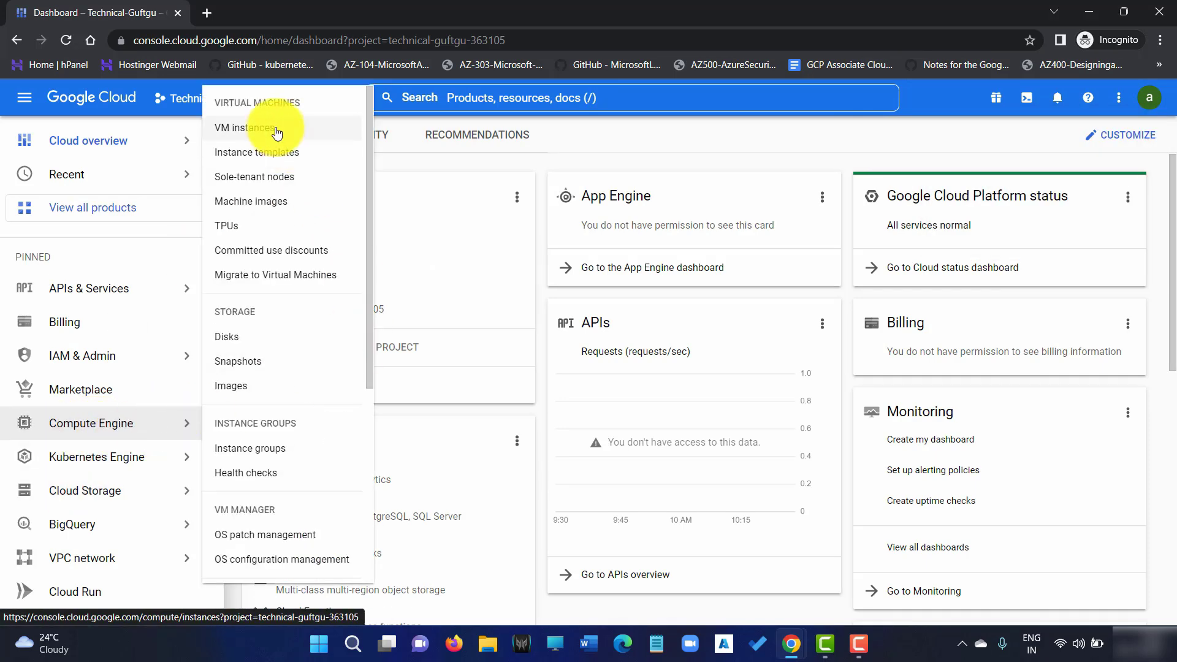
pyautogui.click(277, 131)
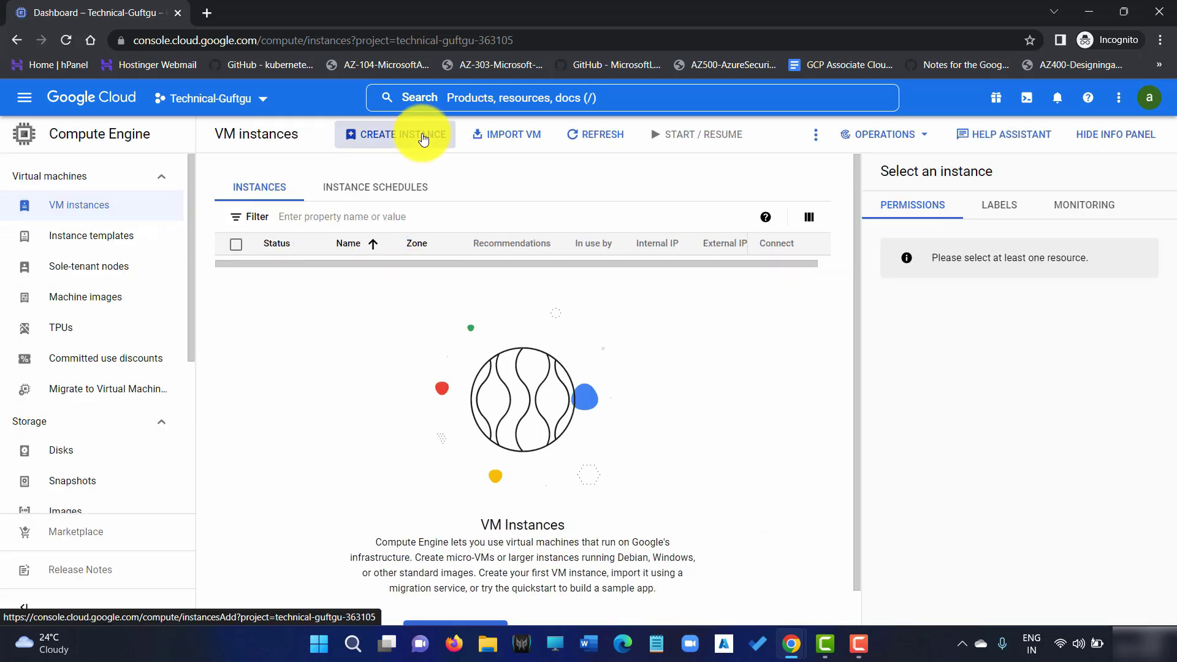
# Start a new VM instance-2 and set its machine series to N1
pyautogui.click(423, 138)
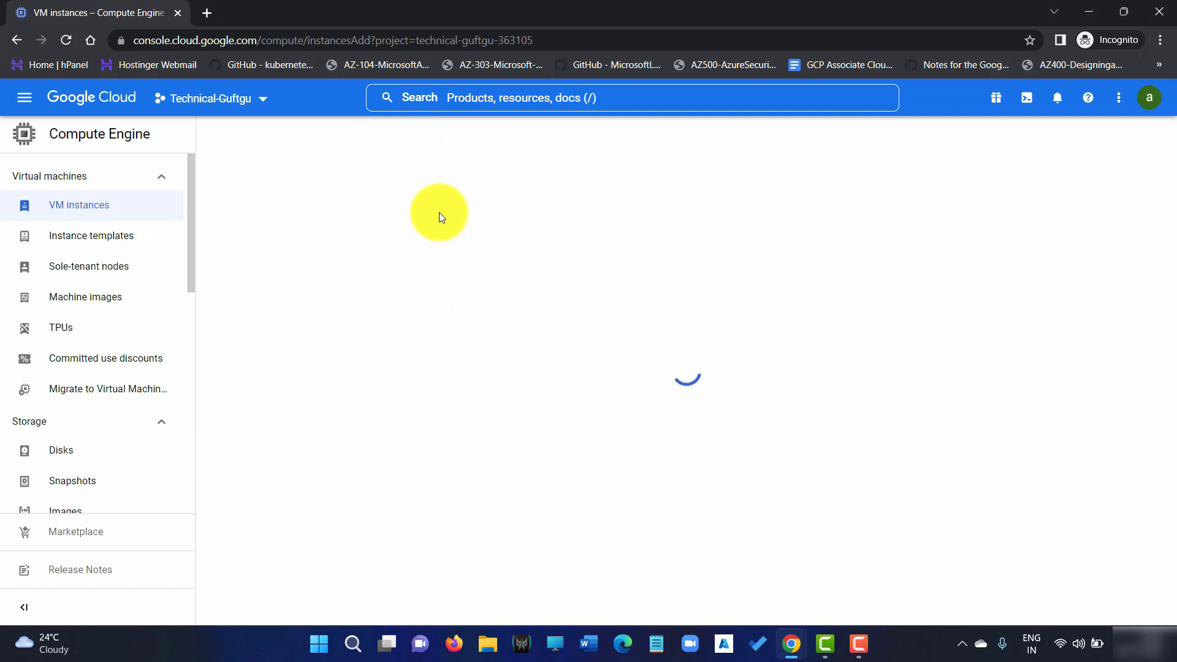
pyautogui.click(380, 189)
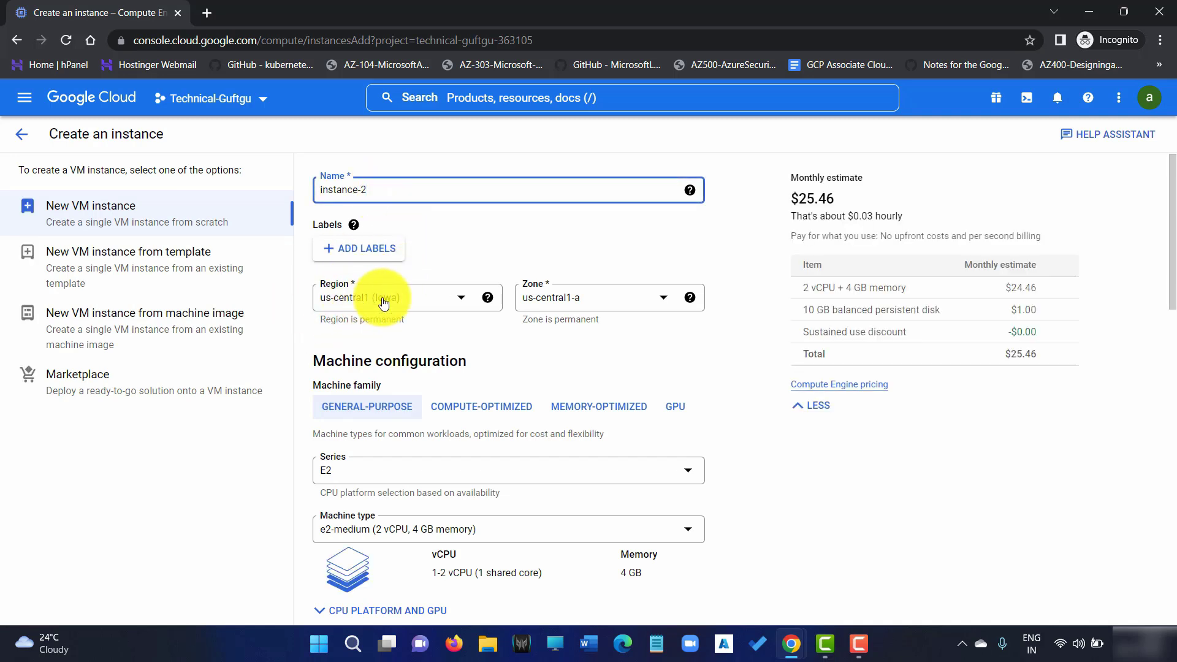
pyautogui.scroll(-2, 418, 317)
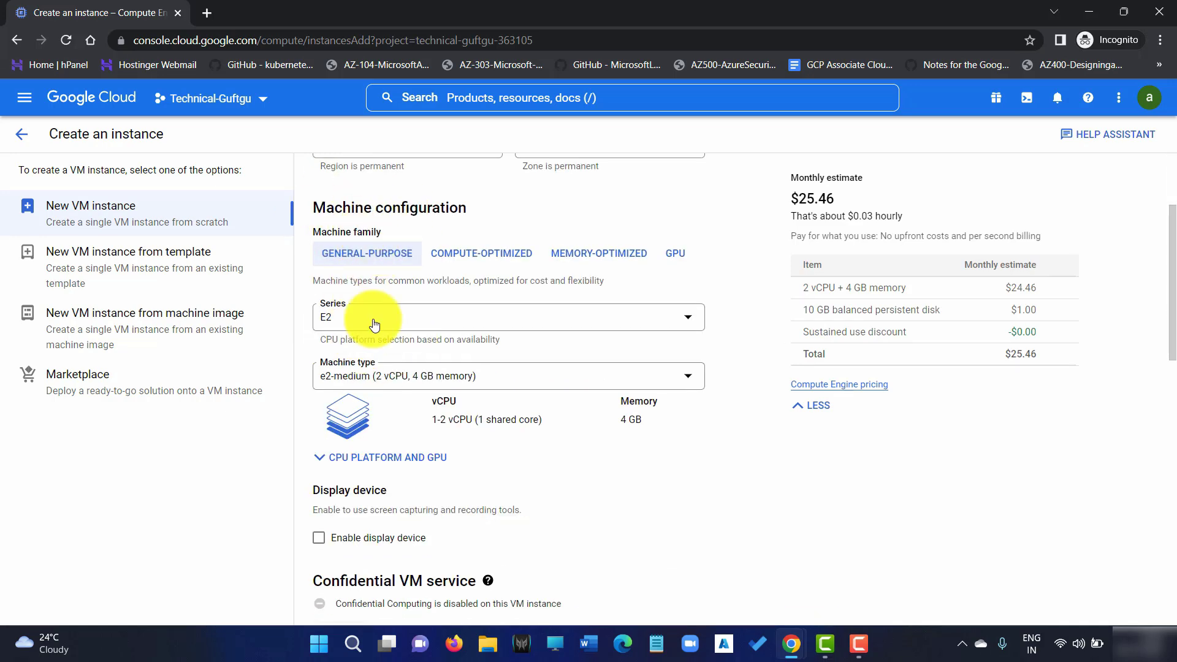
pyautogui.click(371, 318)
pyautogui.scroll(-2, 359, 484)
pyautogui.click(362, 488)
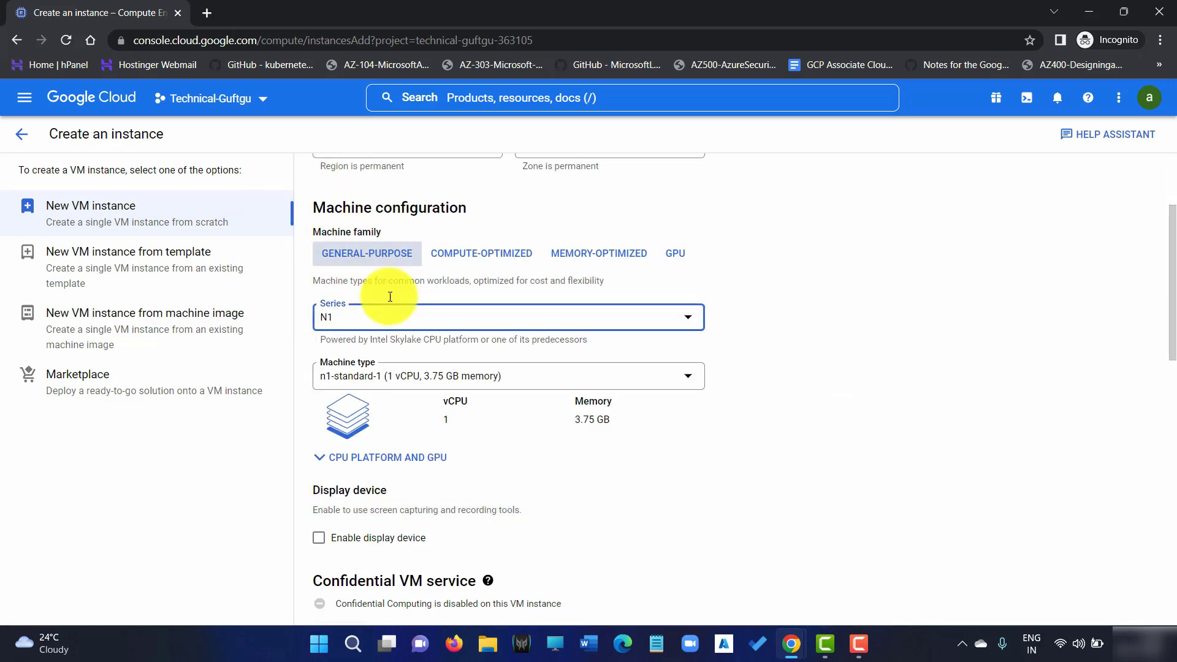
pyautogui.scroll(-6, 384, 376)
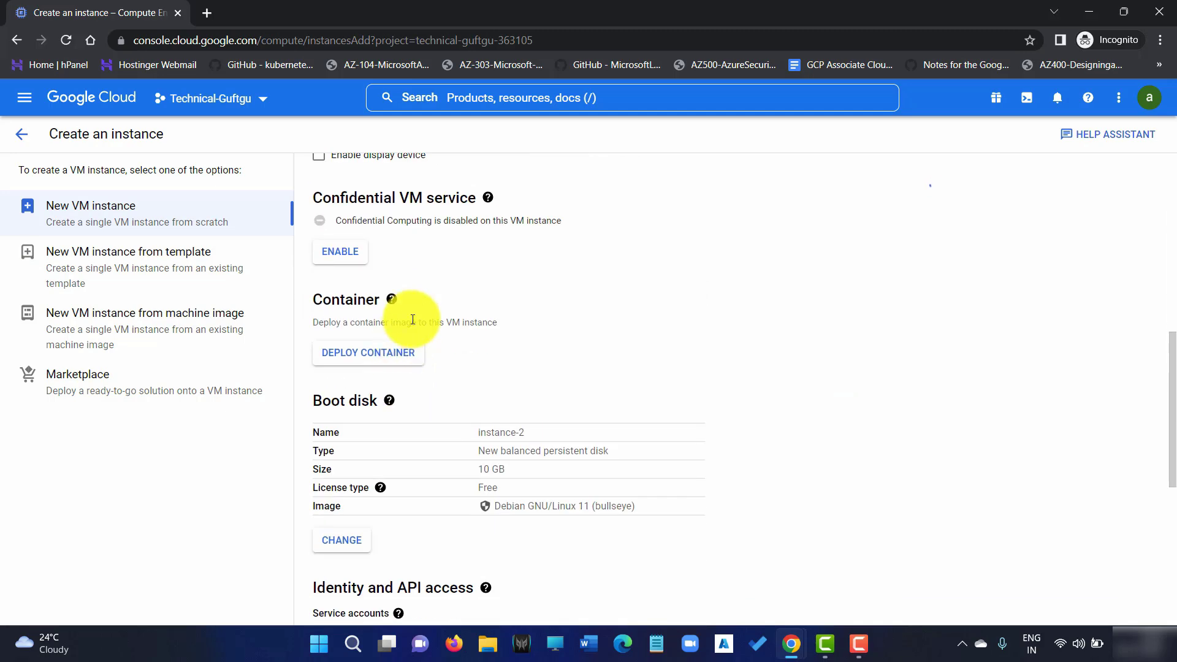
pyautogui.scroll(-6, 429, 351)
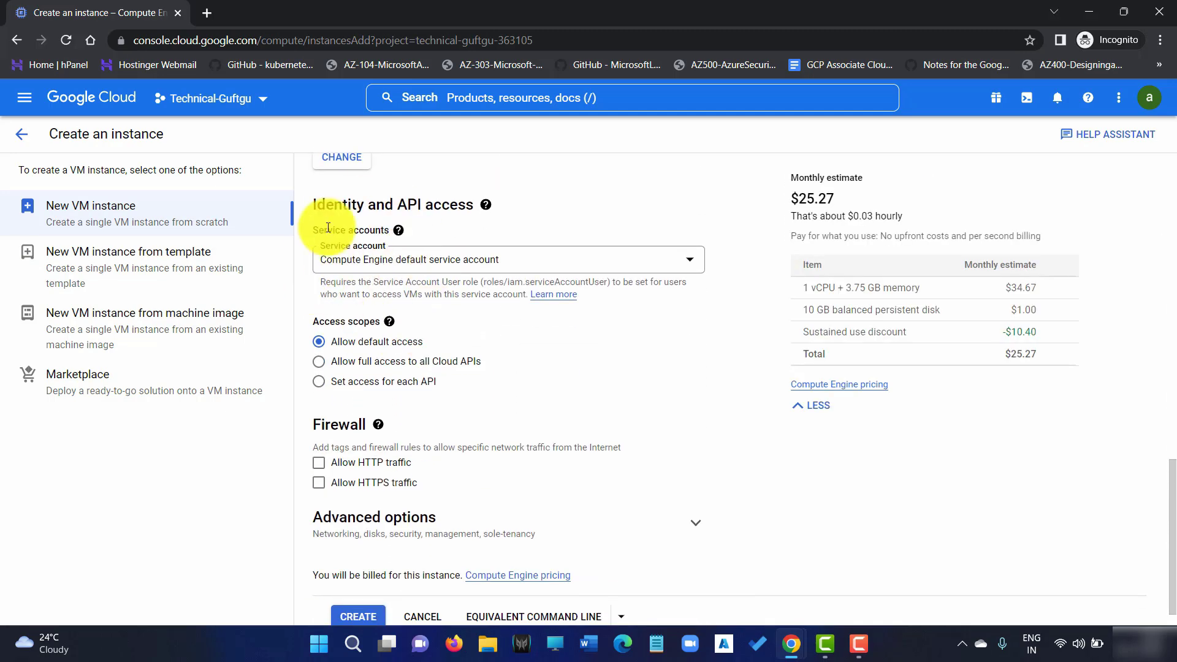
# Allow HTTP and HTTPS traffic on the instance and create it
pyautogui.moveTo(313, 230)
pyautogui.click(527, 263)
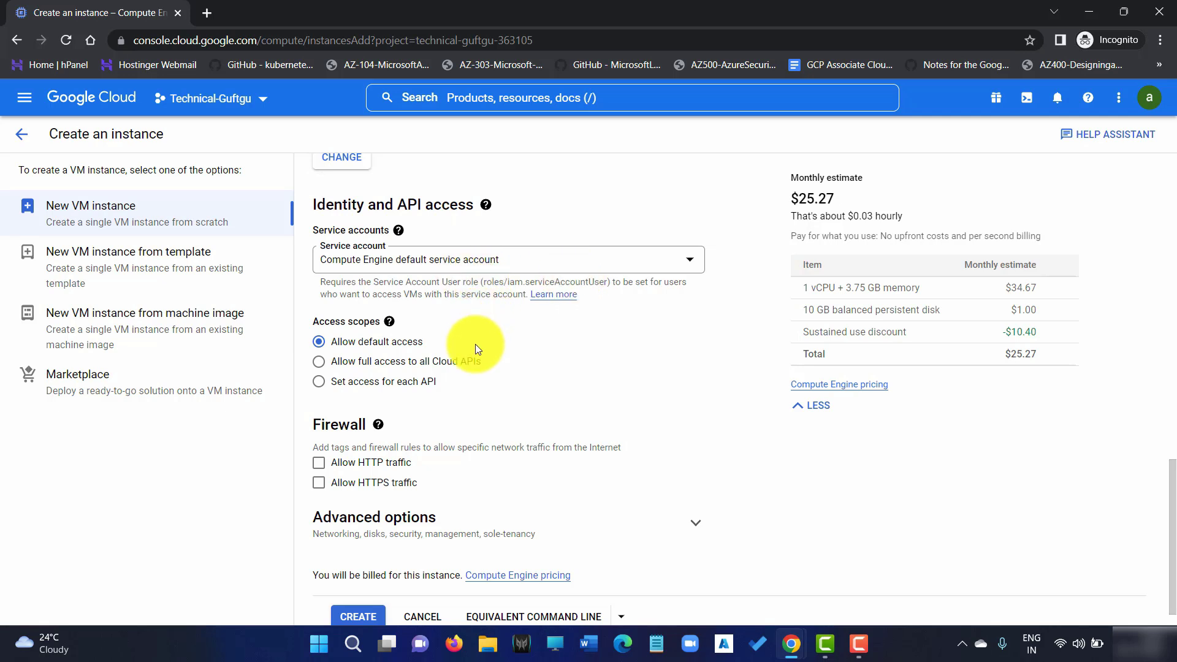
pyautogui.scroll(-1, 476, 344)
pyautogui.moveTo(378, 394)
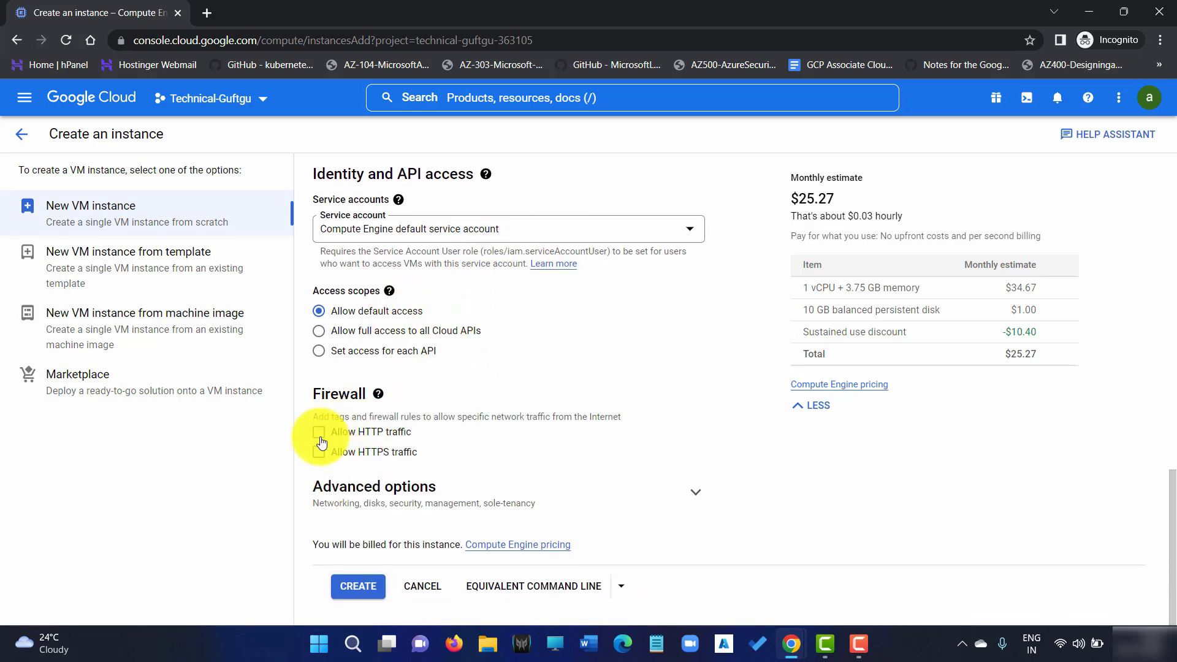
pyautogui.click(319, 432)
pyautogui.click(319, 452)
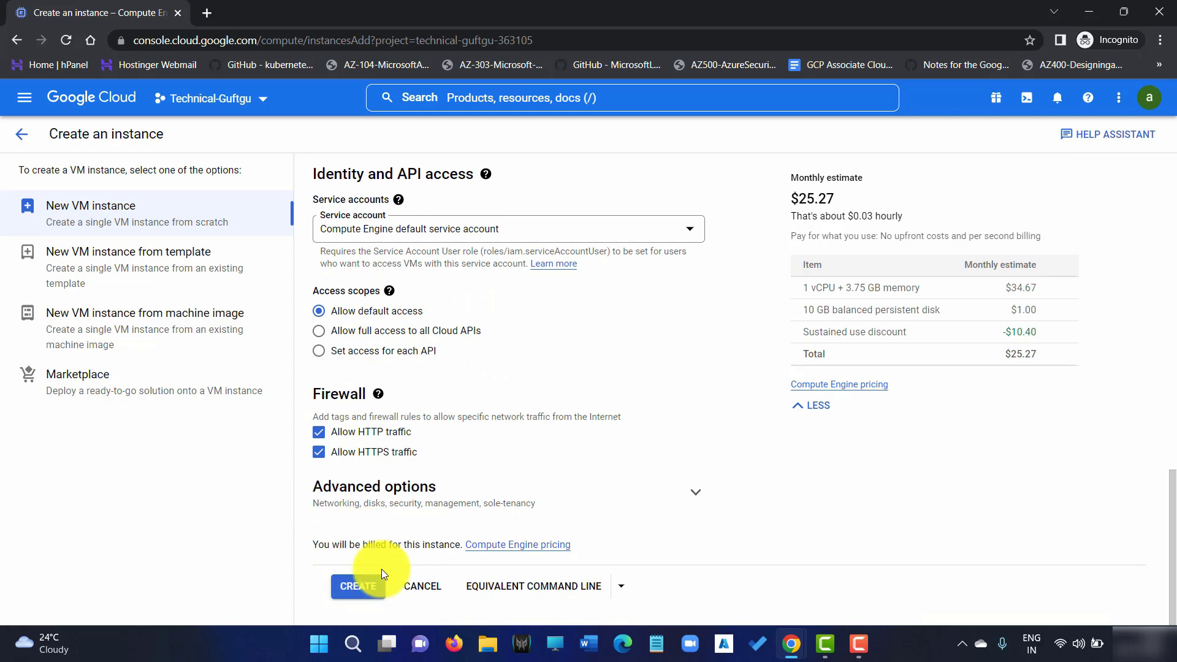
pyautogui.scroll(4, 646, 337)
pyautogui.scroll(13, 619, 270)
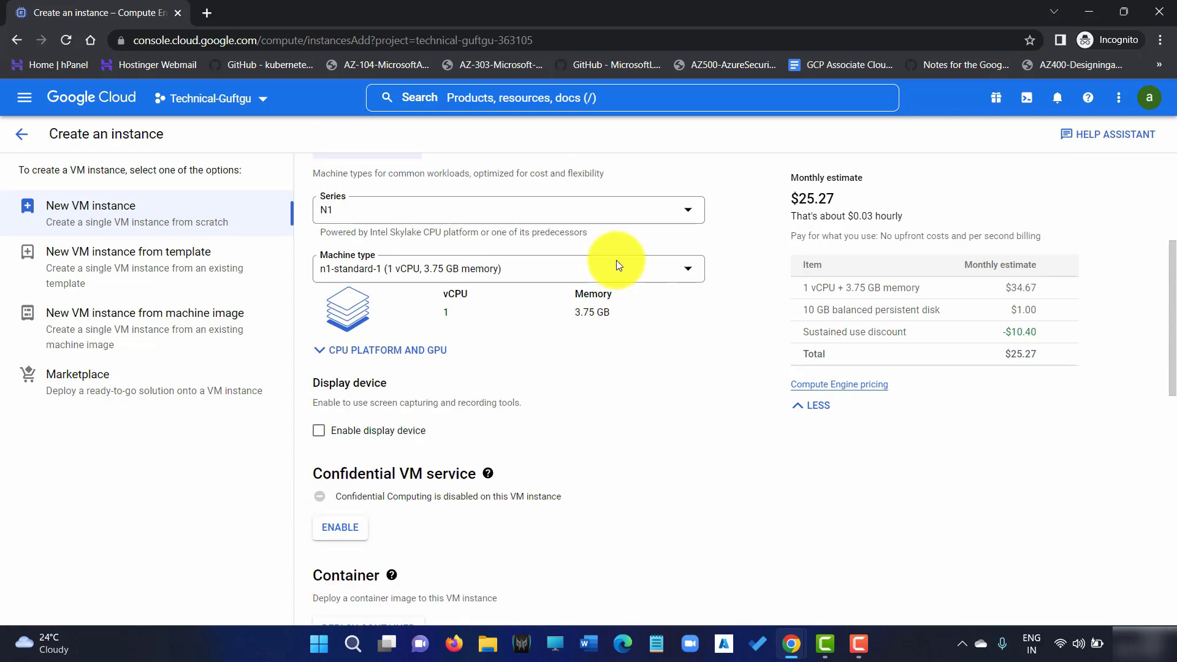
pyautogui.scroll(-12, 449, 218)
pyautogui.scroll(-6, 451, 230)
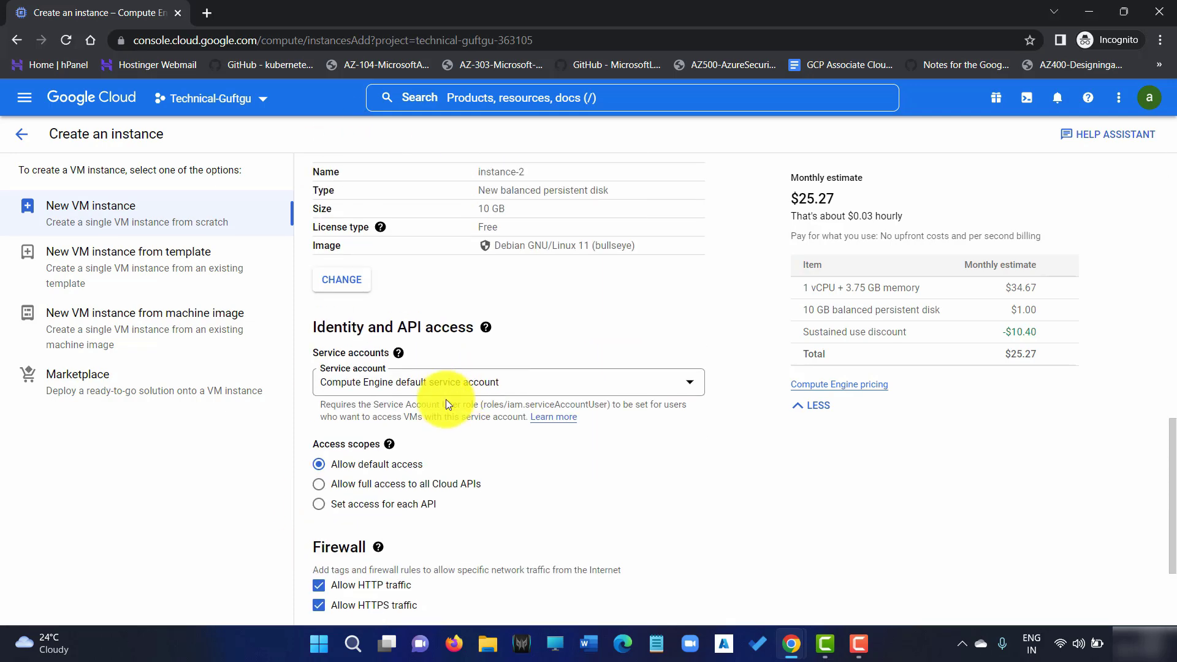
pyautogui.click(357, 586)
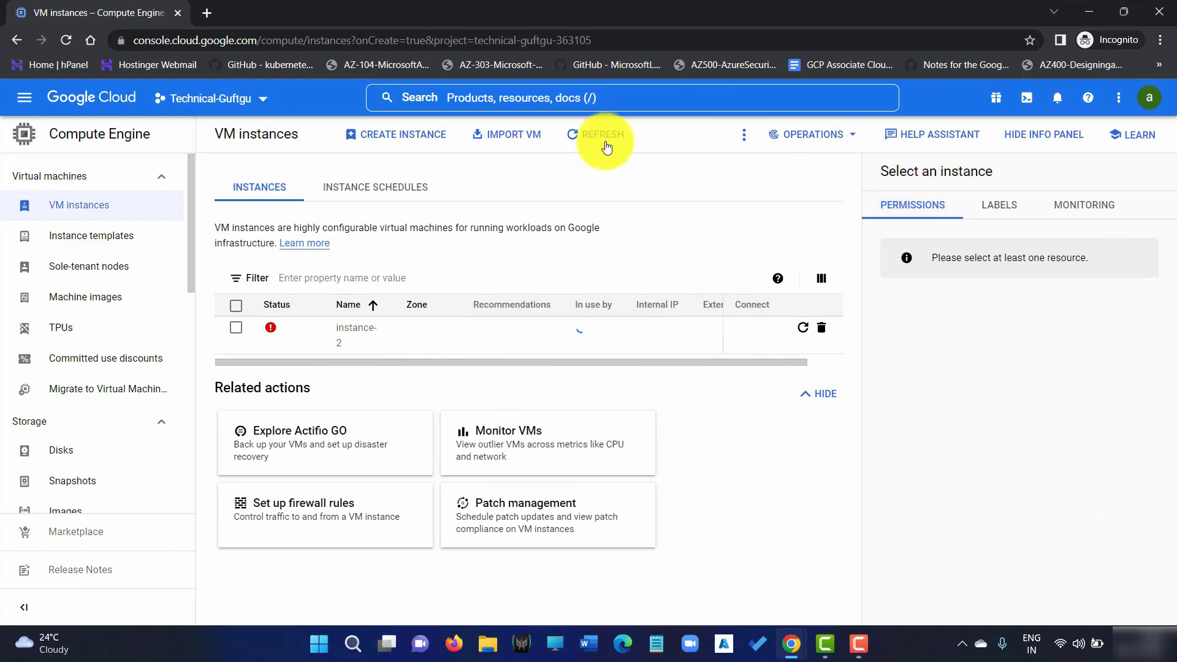
# Read the new VM's error: the test user lacks Service Account User on the compute service account
pyautogui.moveTo(267, 336)
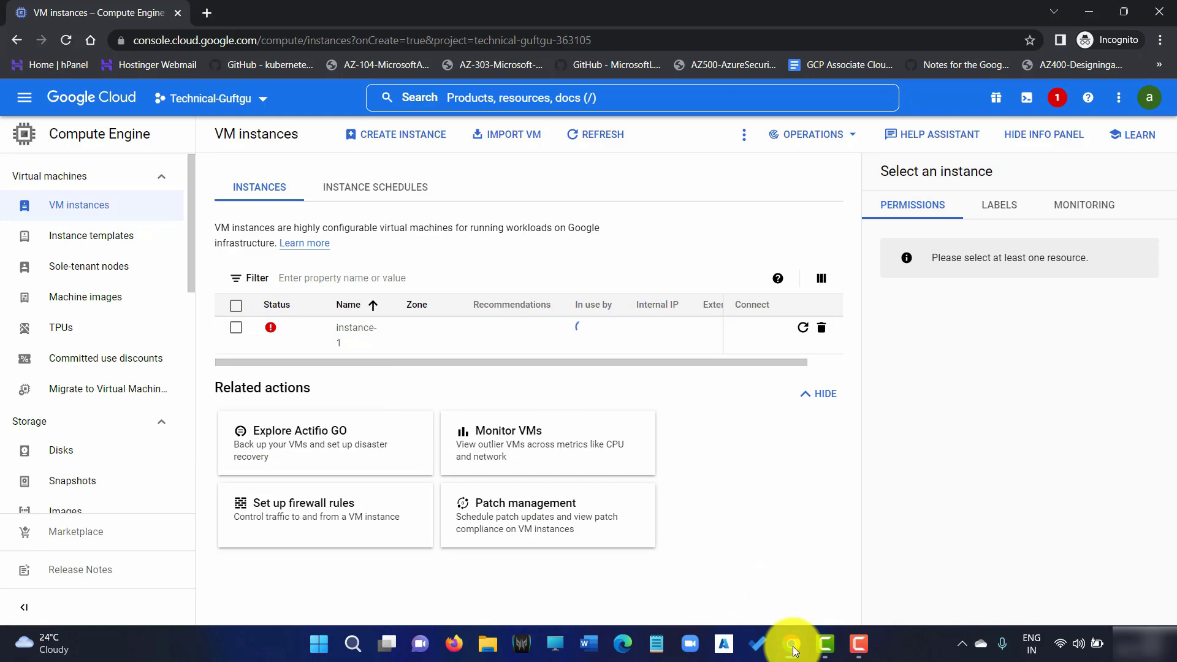
# In the owner's Welcome window, go to IAM & Admin > IAM for Technical-Guftgu
pyautogui.moveTo(791, 644)
pyautogui.click(741, 591)
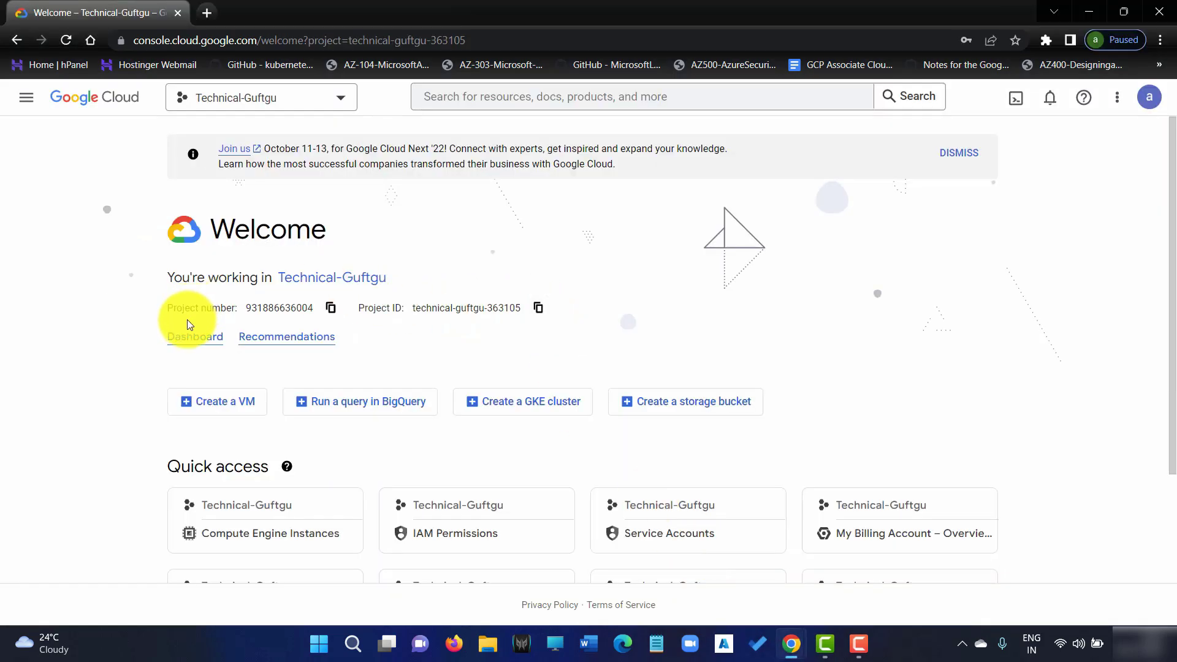
pyautogui.click(26, 97)
pyautogui.moveTo(114, 362)
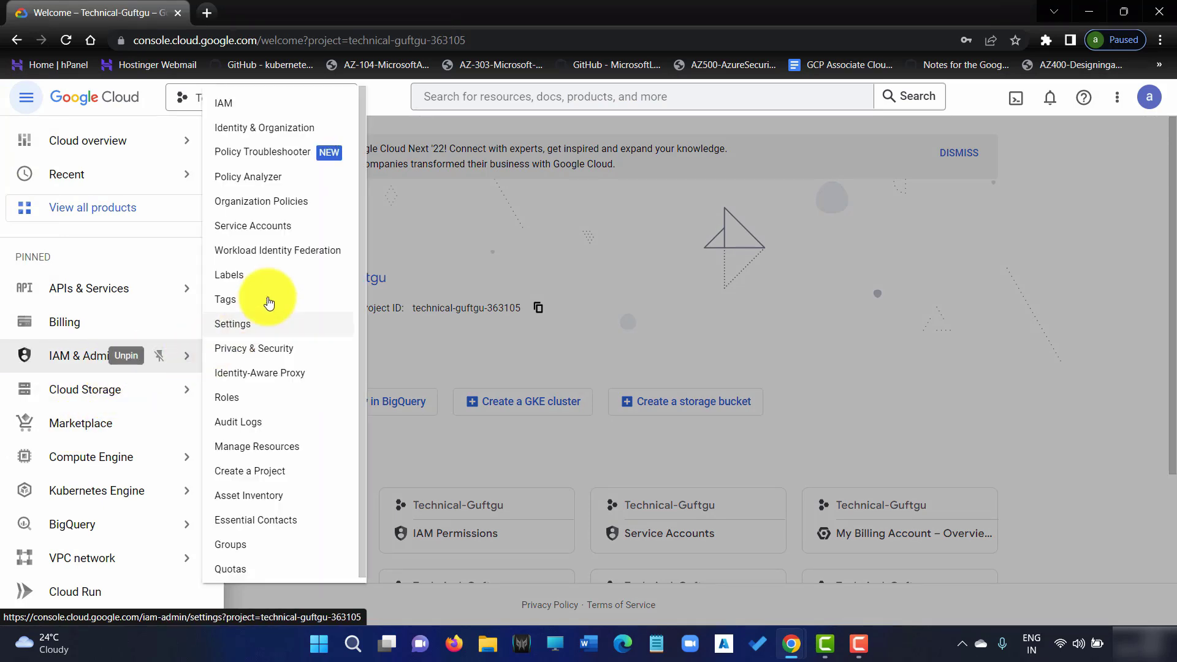
pyautogui.click(258, 106)
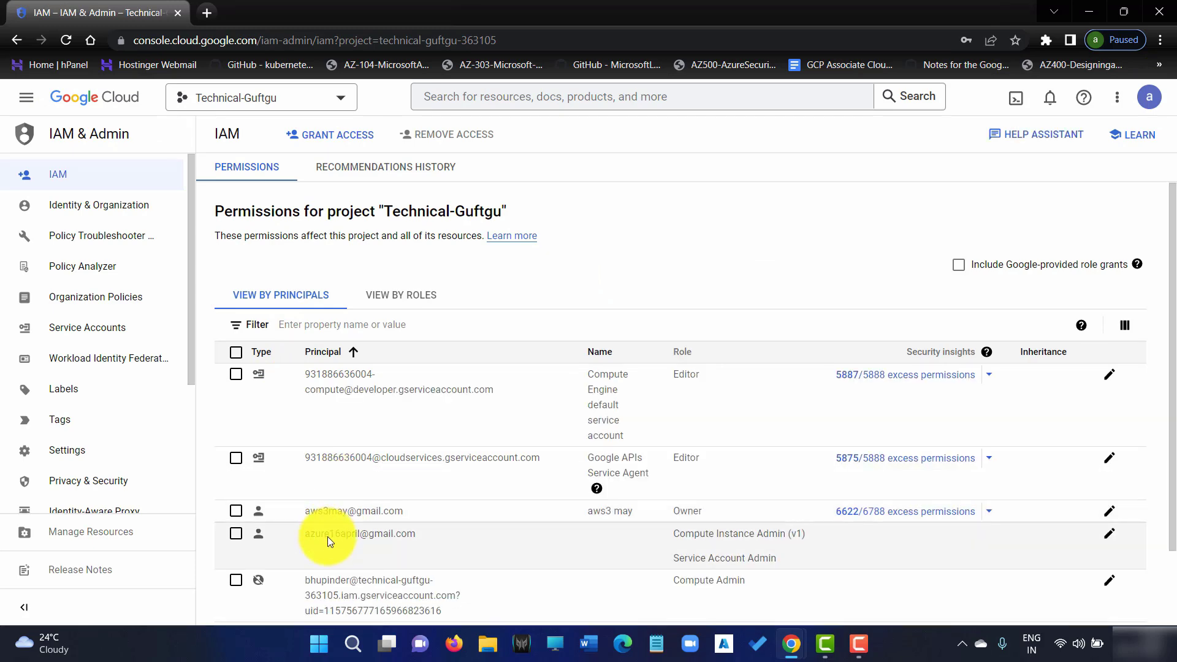
# Add Service Account User as a third role on the test user's principal and save
pyautogui.click(1110, 536)
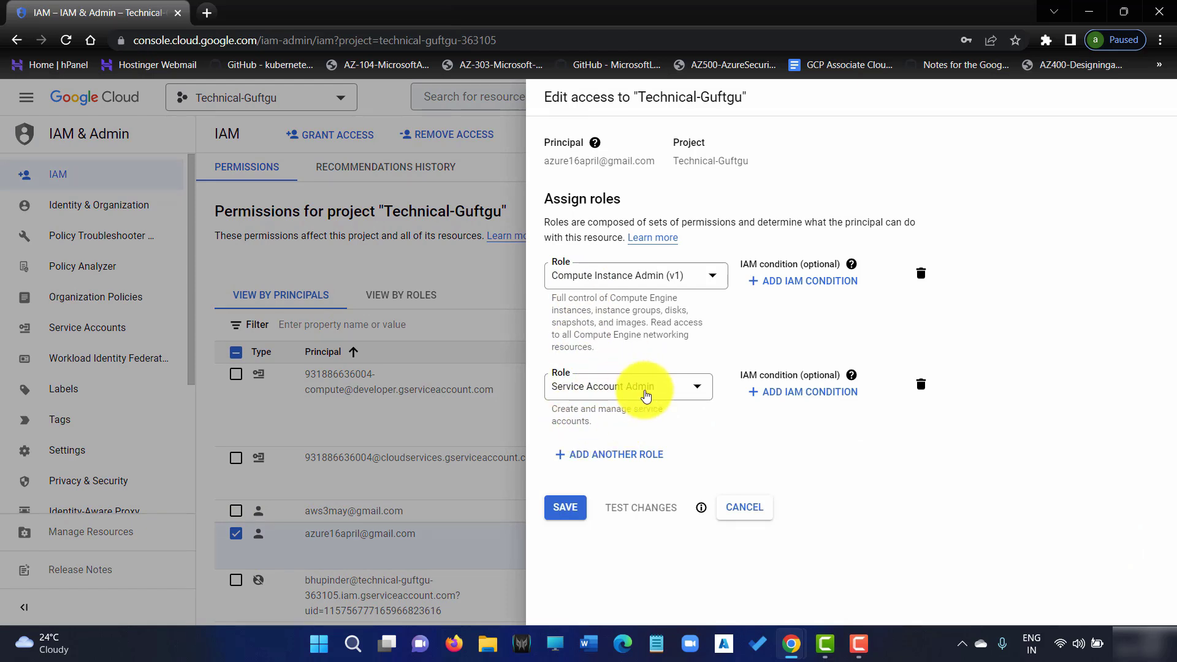
pyautogui.click(613, 454)
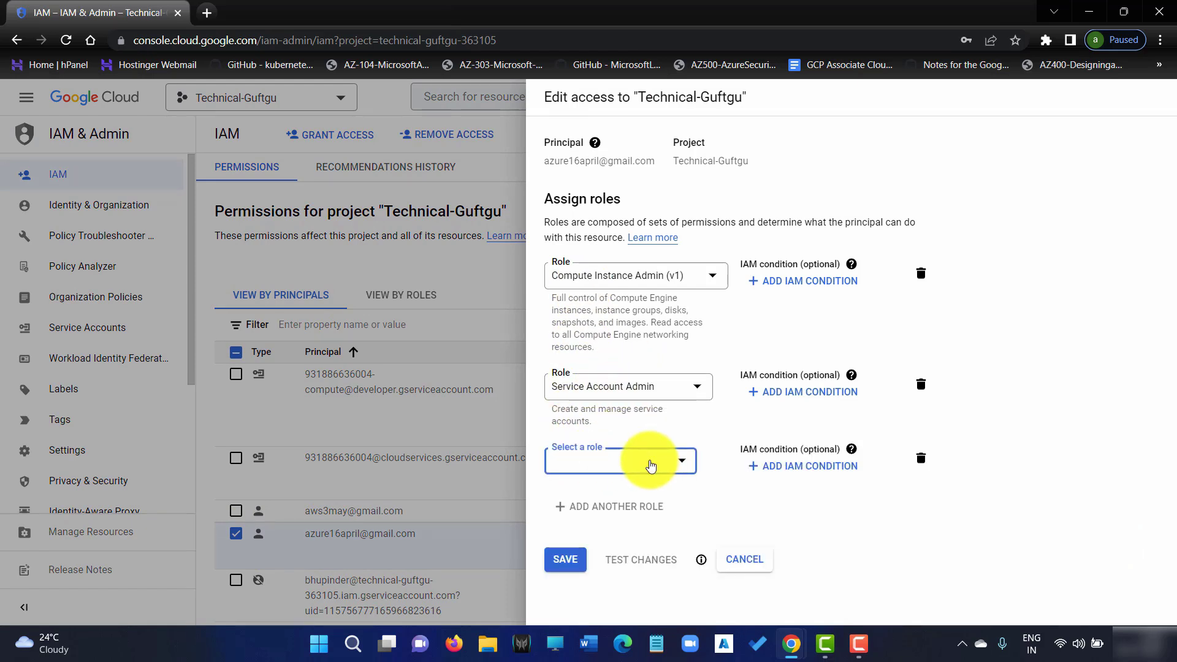
pyautogui.click(664, 468)
pyautogui.scroll(-15, 641, 368)
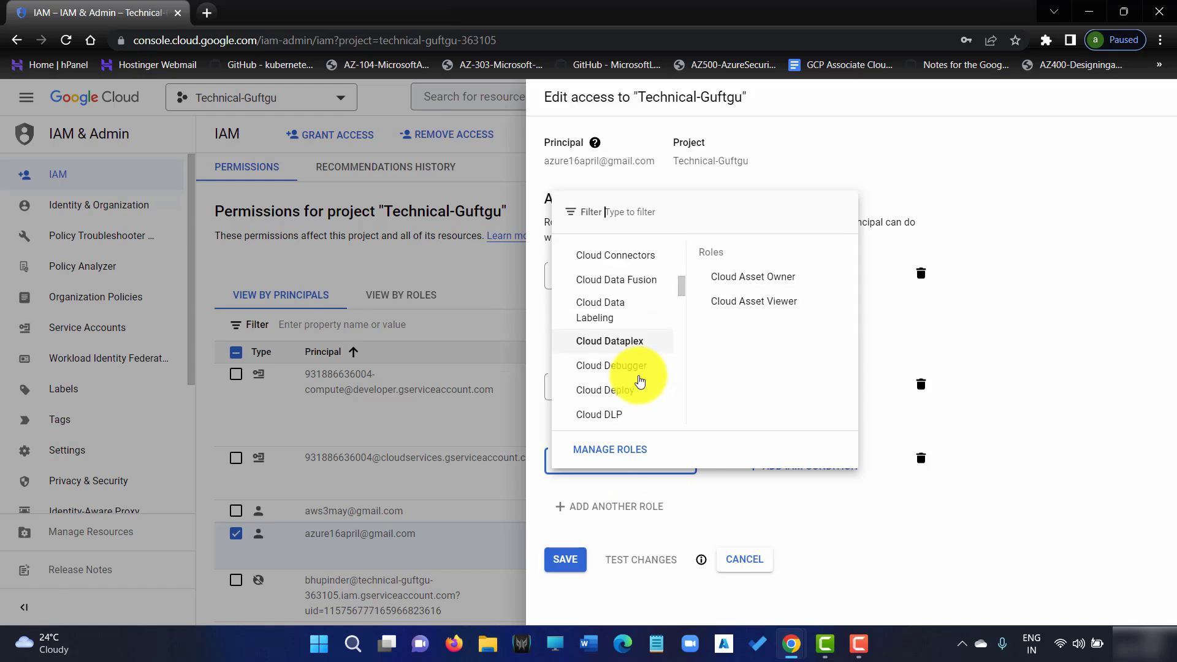
pyautogui.scroll(-20, 638, 386)
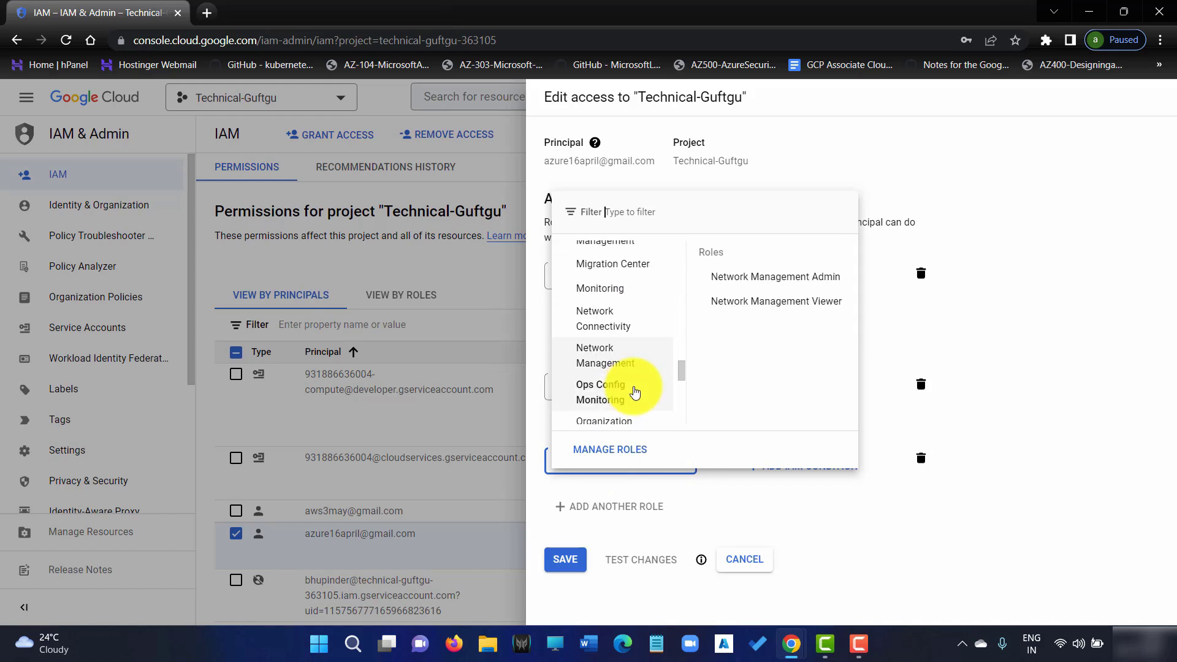
pyautogui.scroll(-10, 631, 389)
pyautogui.scroll(8, 631, 389)
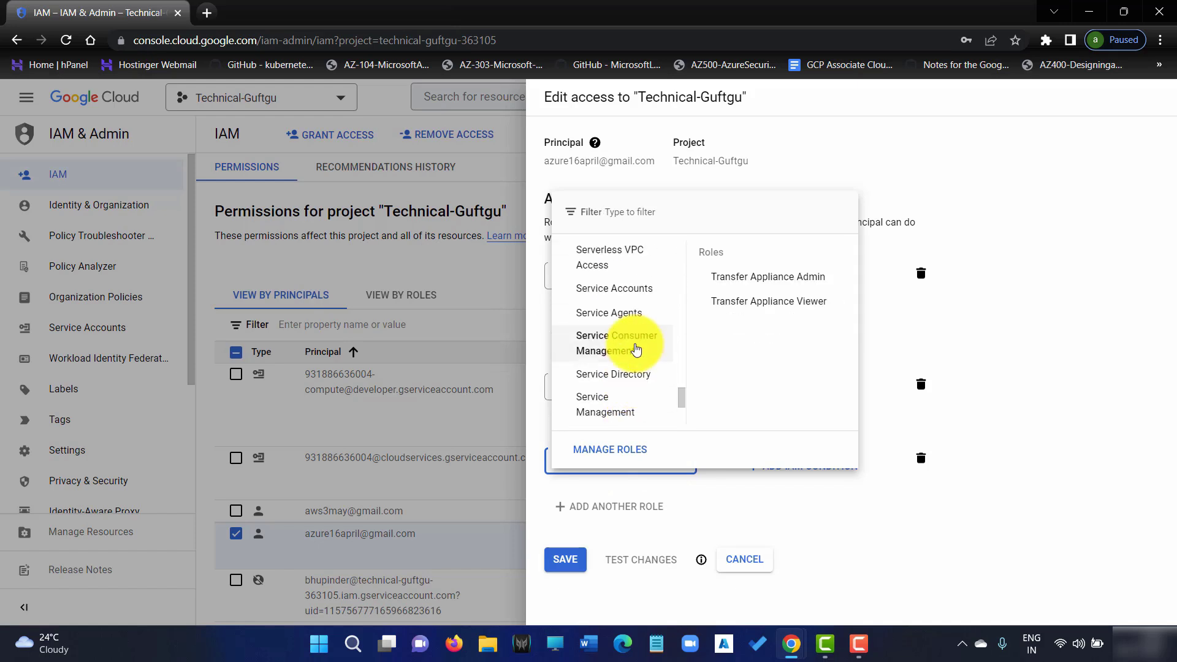
pyautogui.moveTo(638, 298)
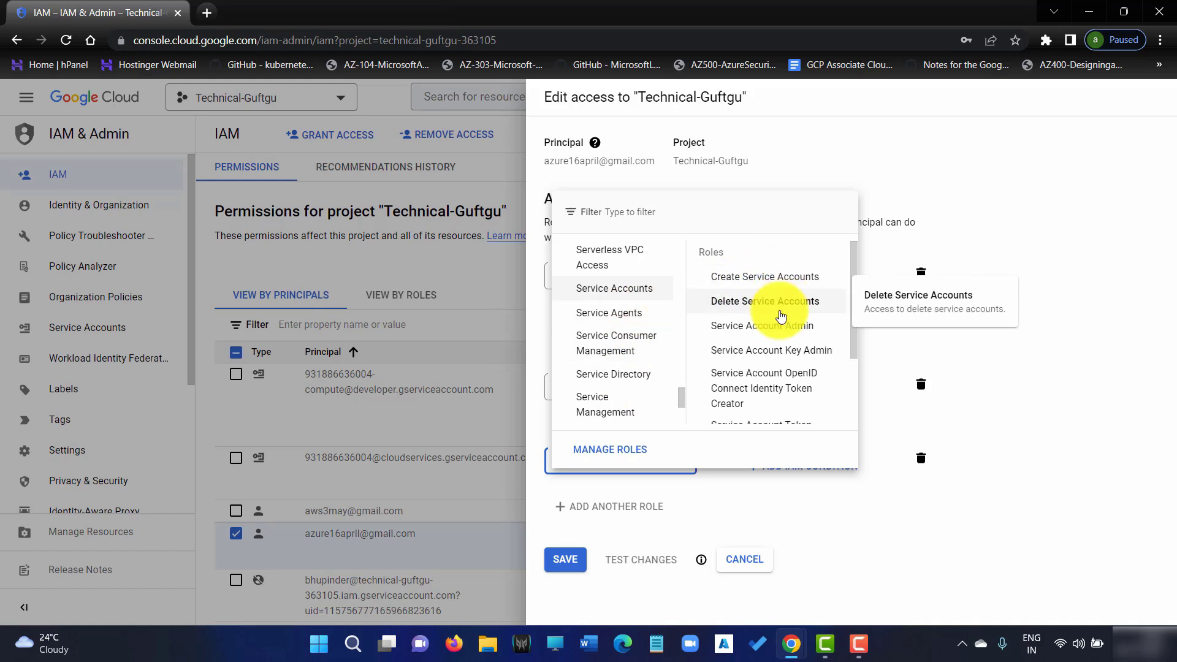
pyautogui.scroll(-3, 785, 368)
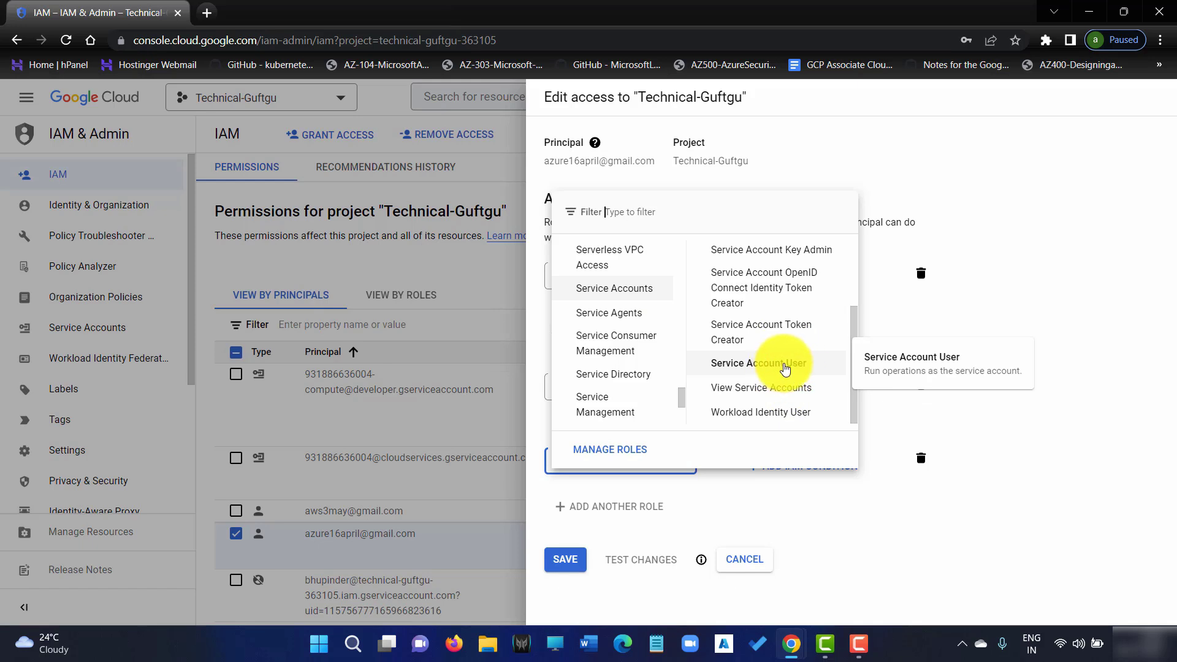
pyautogui.click(785, 368)
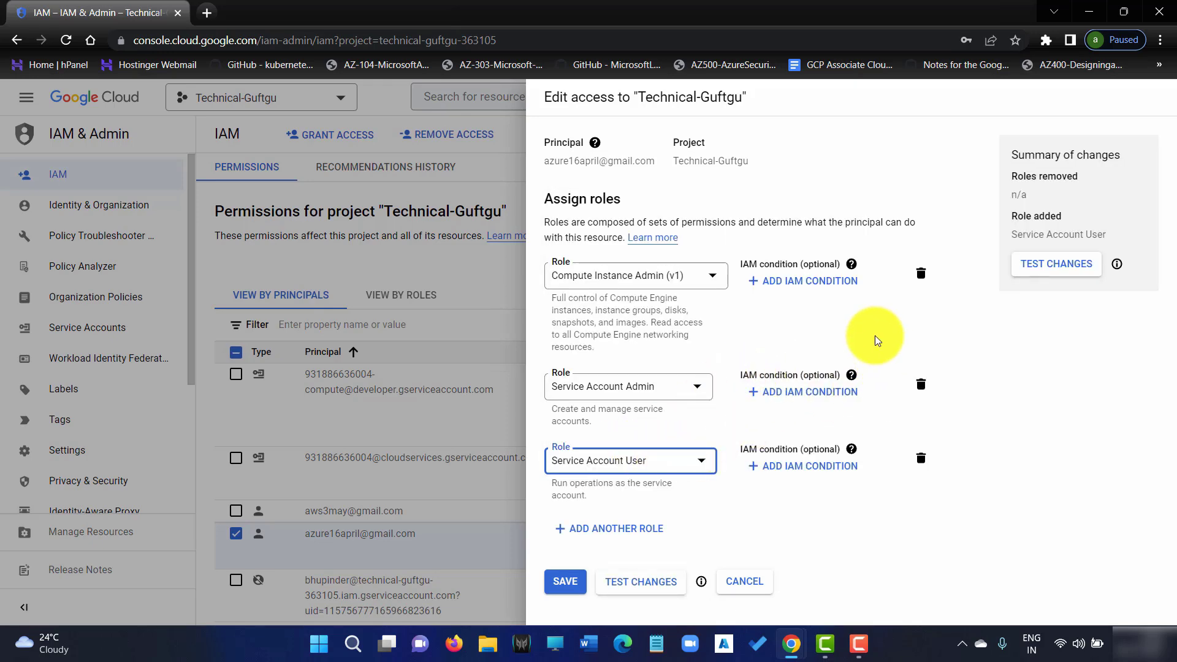
pyautogui.click(565, 581)
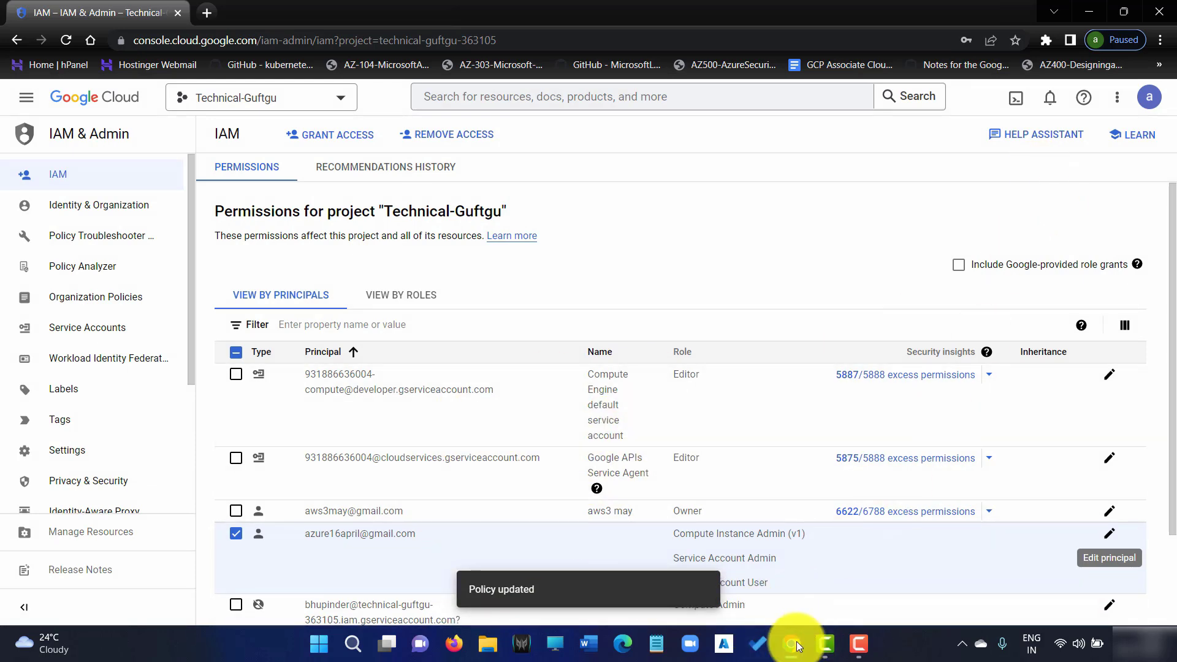
# In the test user's window, open Compute Engine > VM instances and begin a new instance
pyautogui.moveTo(797, 645)
pyautogui.click(796, 578)
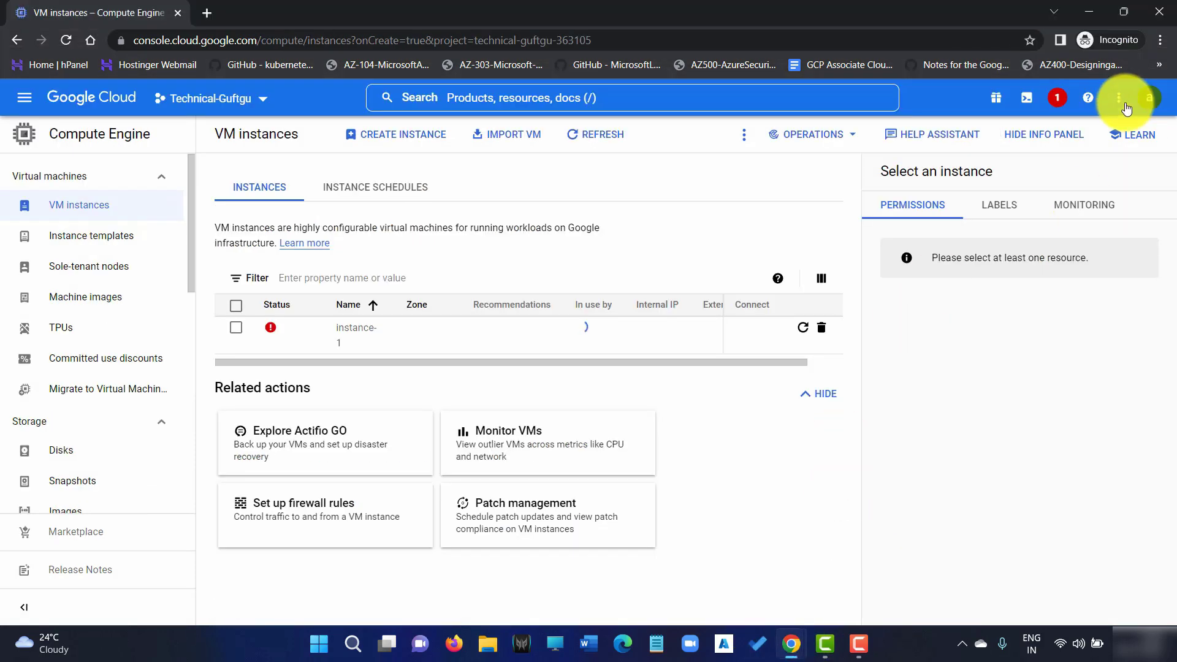
pyautogui.click(1150, 98)
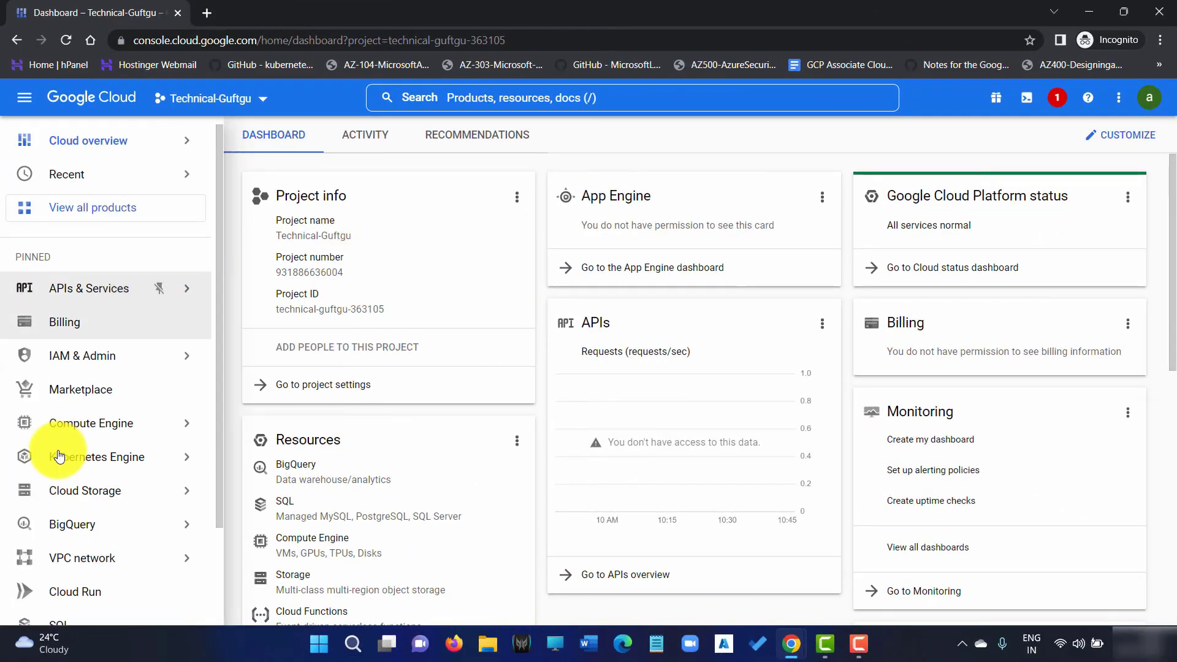
pyautogui.moveTo(118, 424)
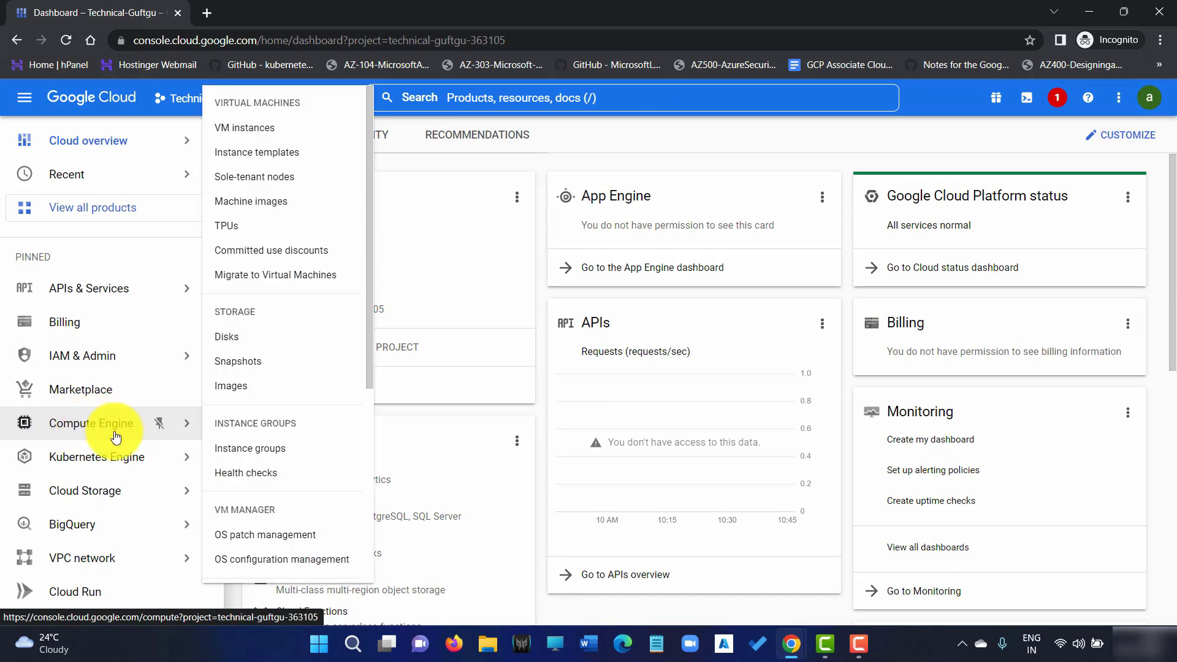
pyautogui.click(274, 127)
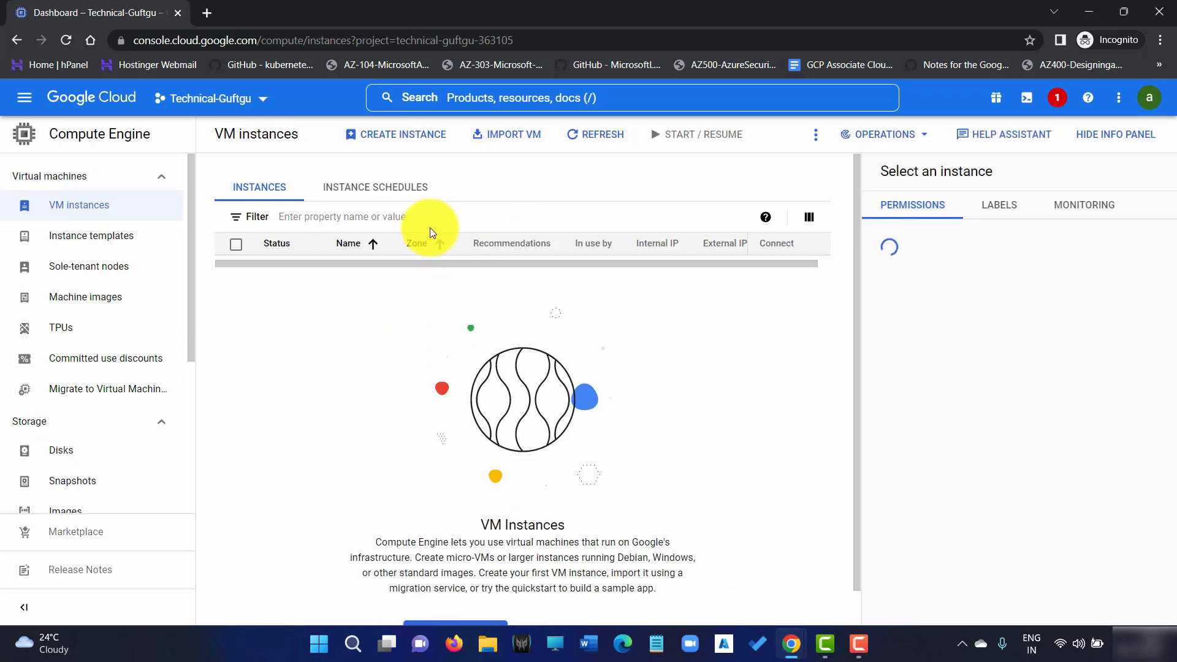
pyautogui.click(402, 141)
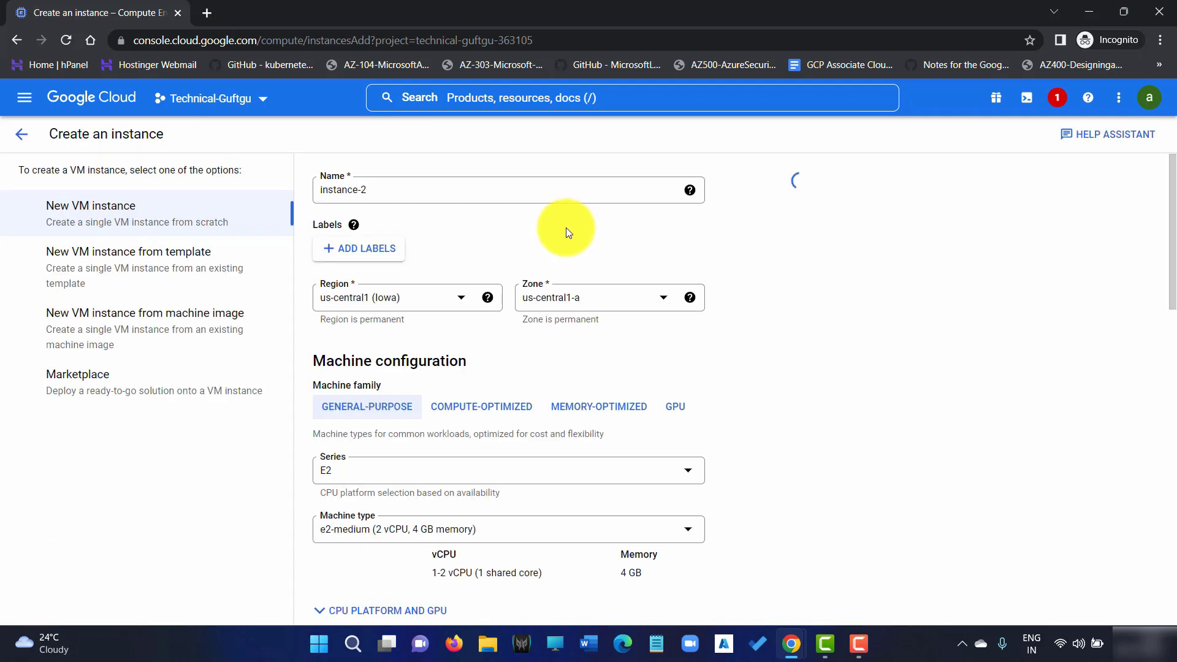
# Create instance-2, refresh the VM list to see it running, then return to the IAM window
pyautogui.scroll(-5, 392, 421)
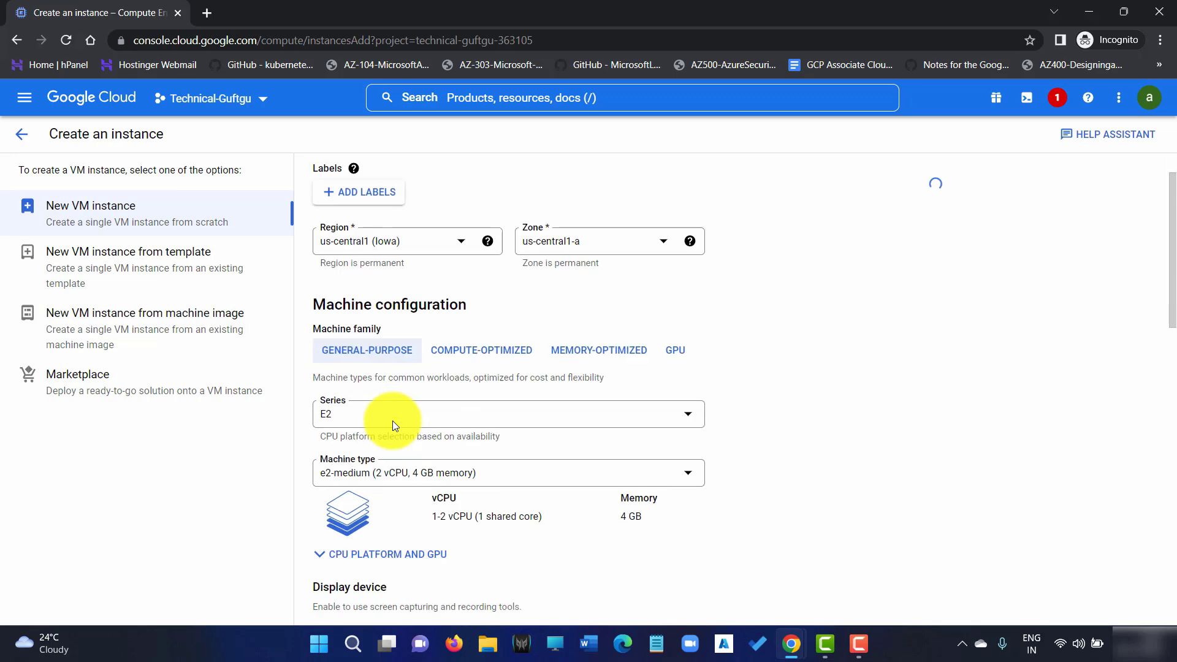
pyautogui.scroll(-10, 392, 411)
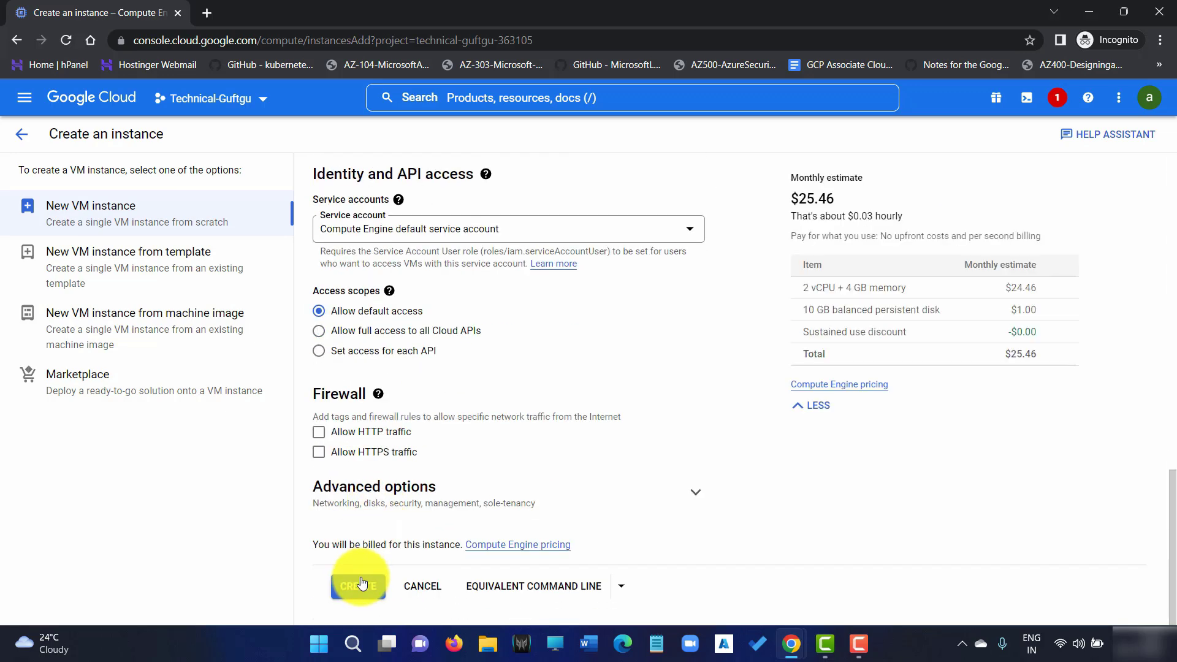
pyautogui.click(361, 584)
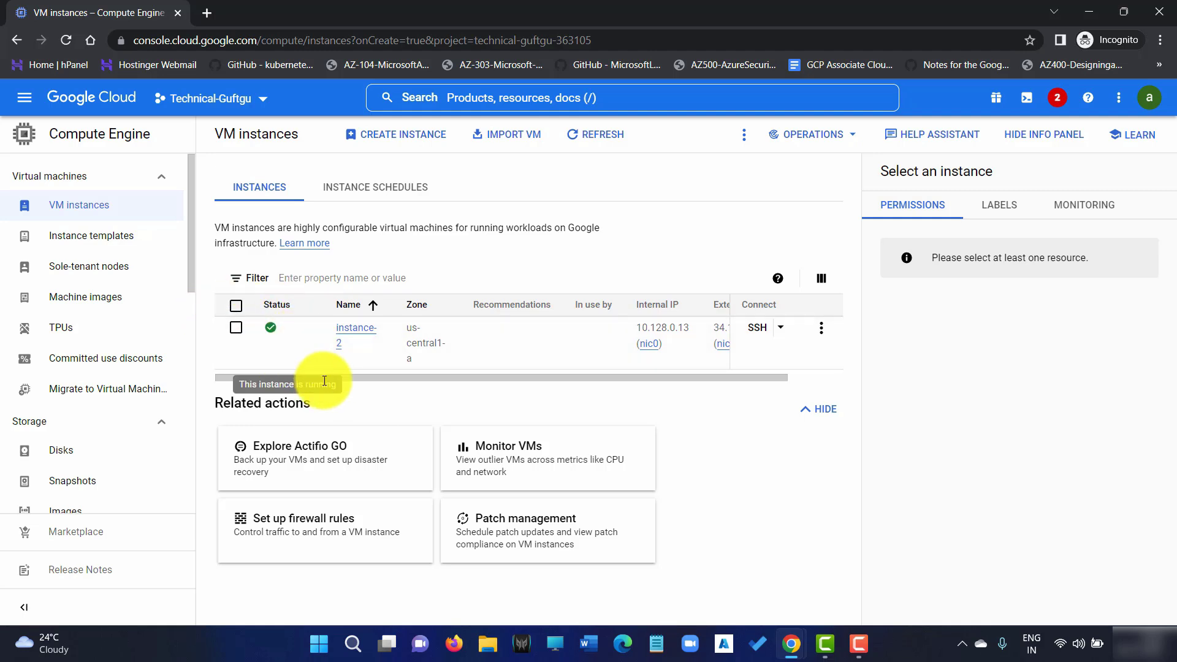
pyautogui.moveTo(381, 378); pyautogui.dragTo(210, 355)
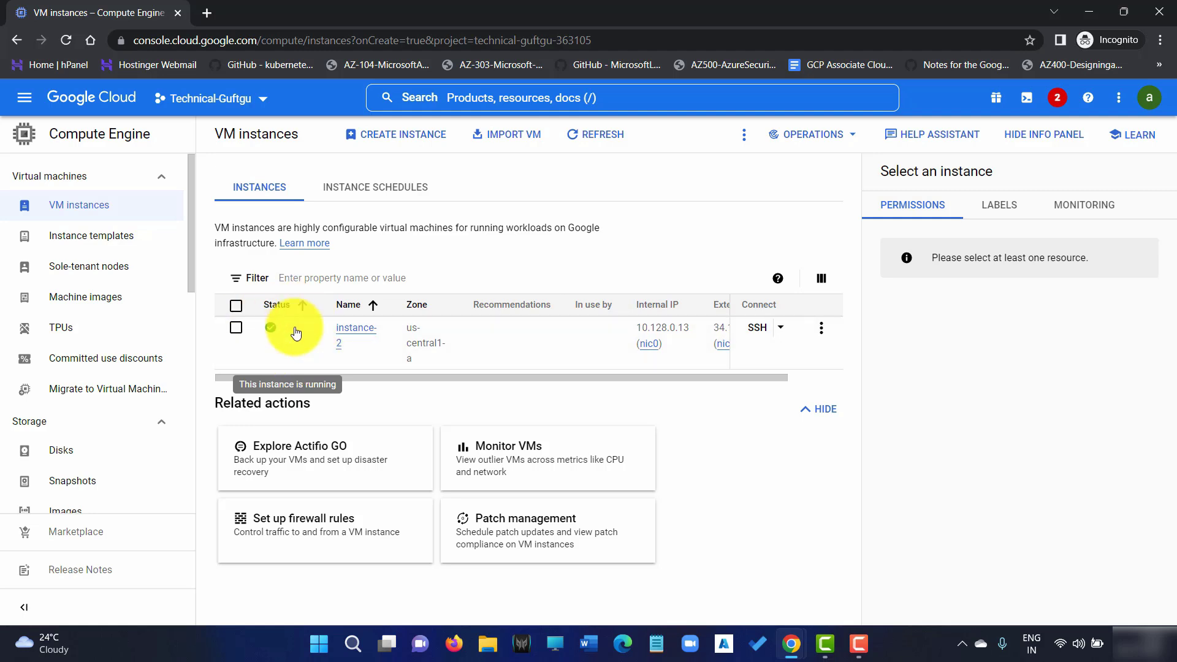
pyautogui.click(624, 139)
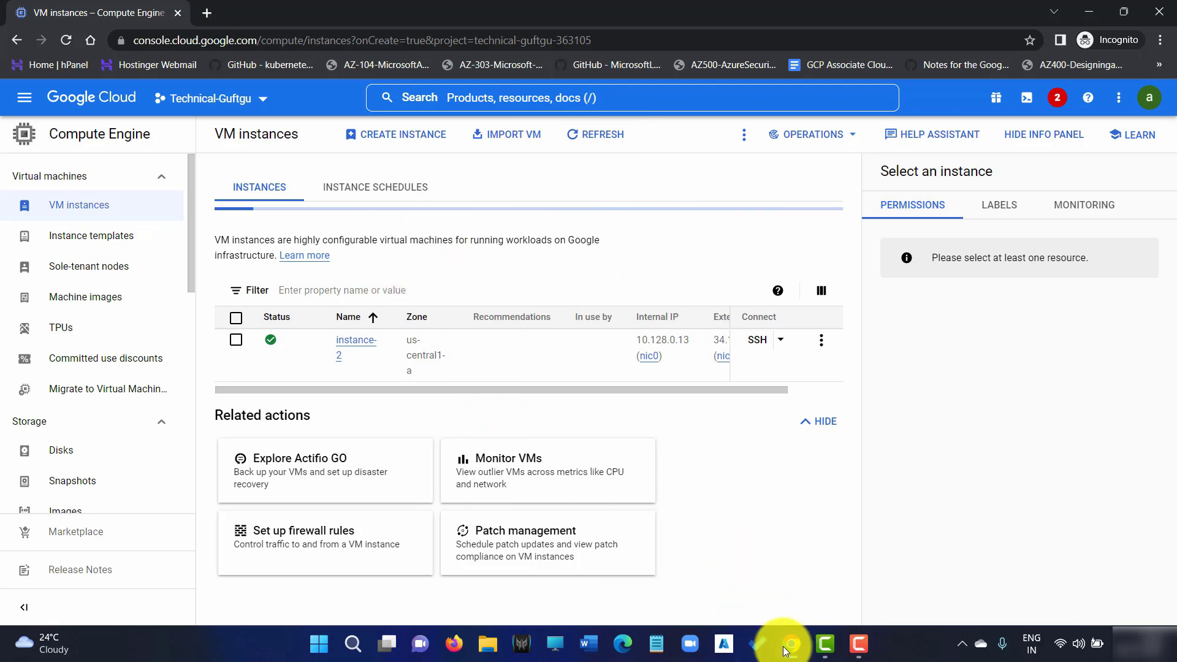
pyautogui.moveTo(790, 641)
pyautogui.click(784, 594)
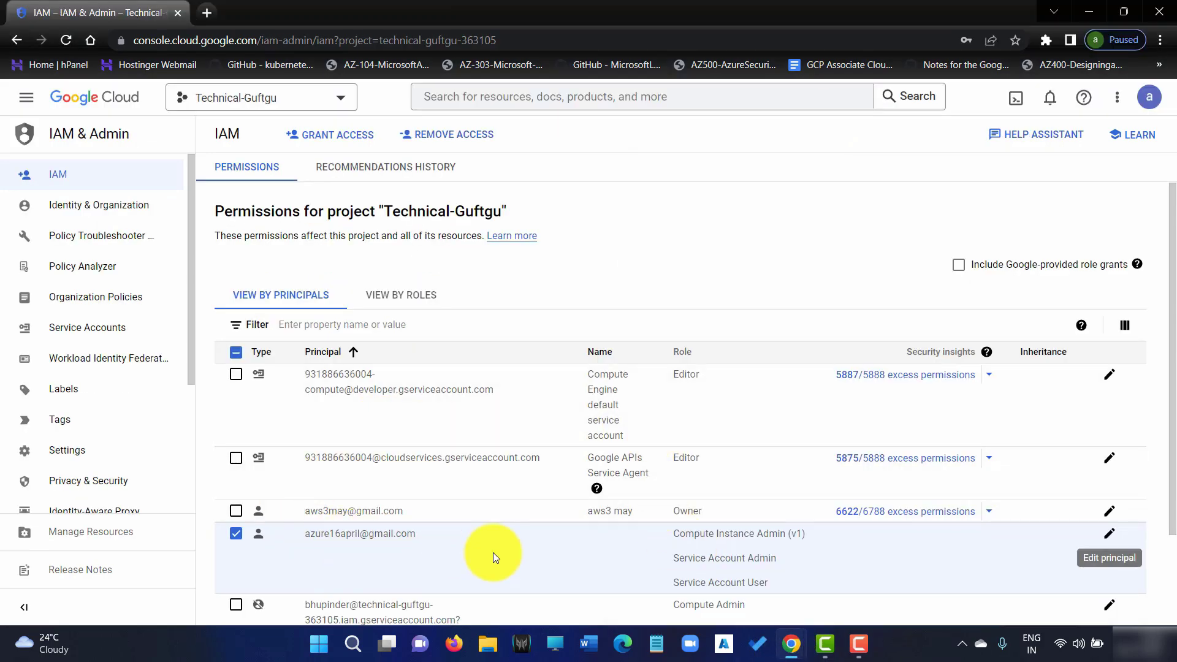
# Delete the Service Account Admin role from the test user's principal and save
pyautogui.scroll(-2, 716, 553)
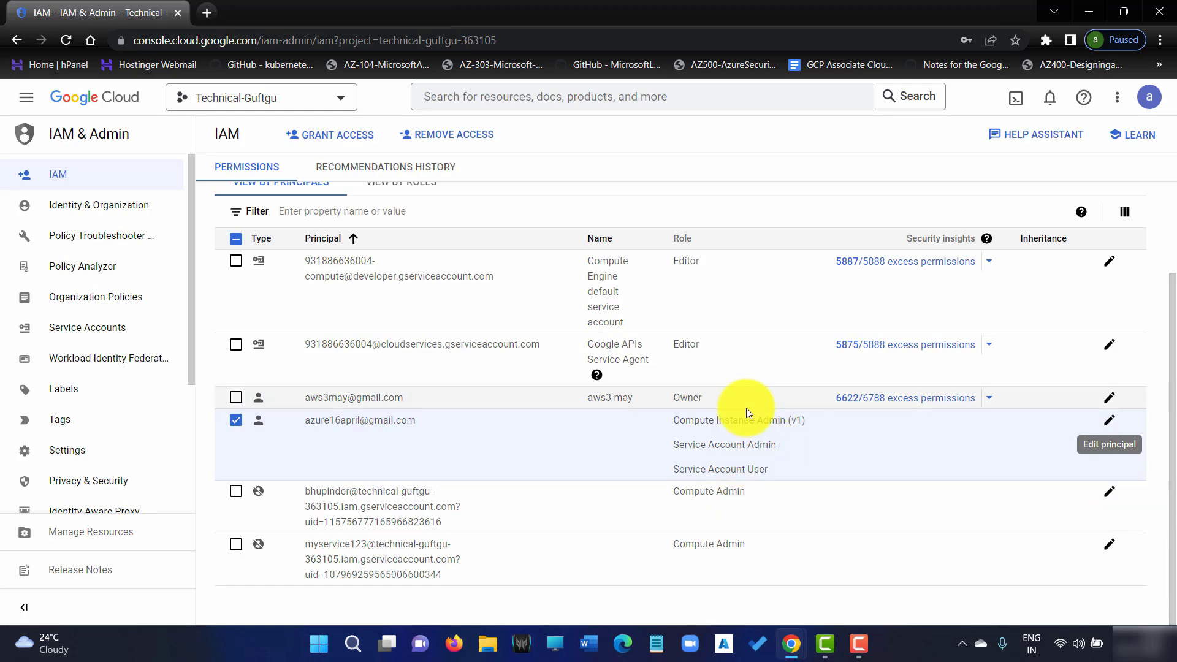
pyautogui.click(1111, 423)
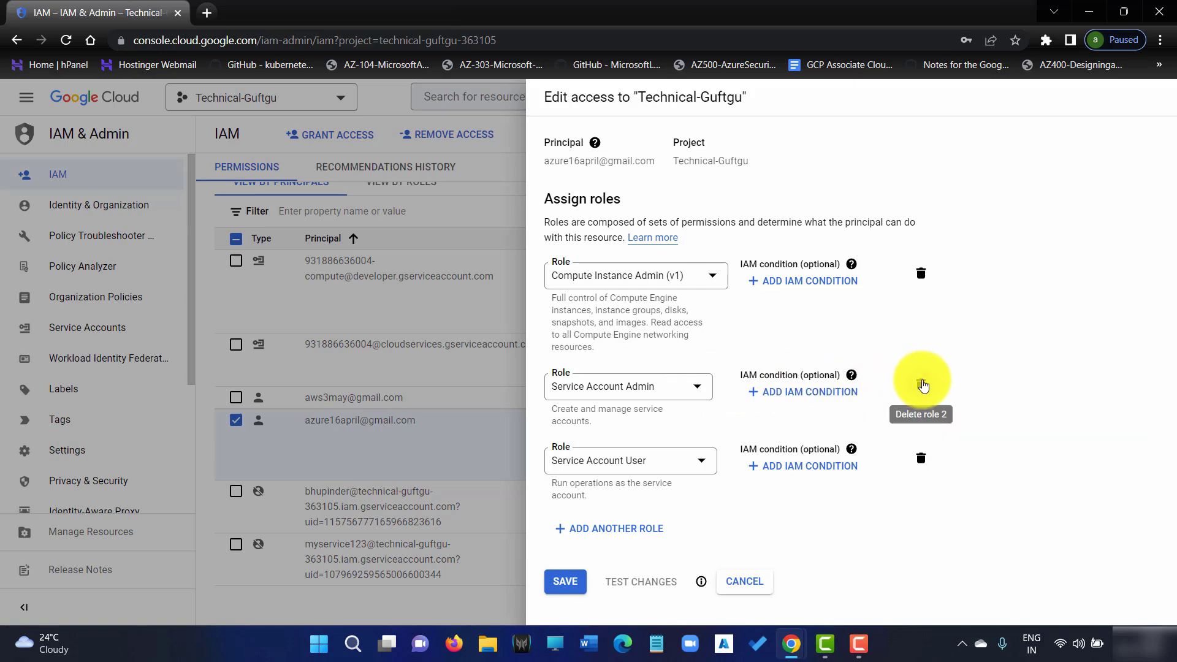
pyautogui.click(921, 385)
pyautogui.click(568, 508)
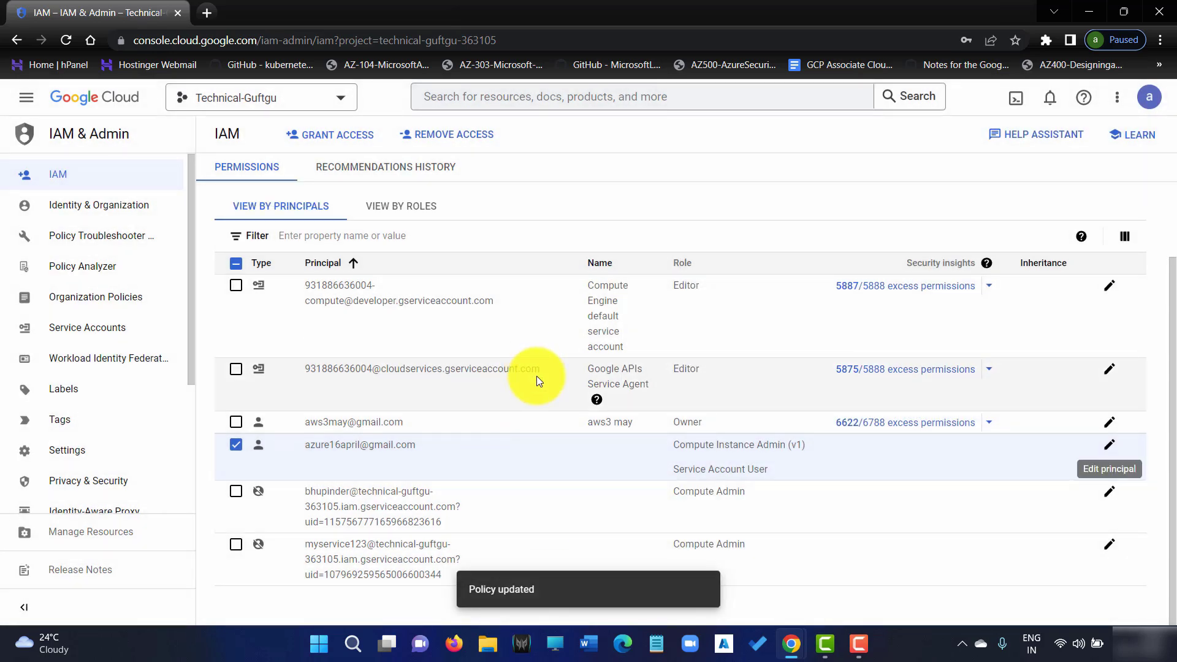
# Refresh the VM instances list in the test user's window
pyautogui.moveTo(791, 647)
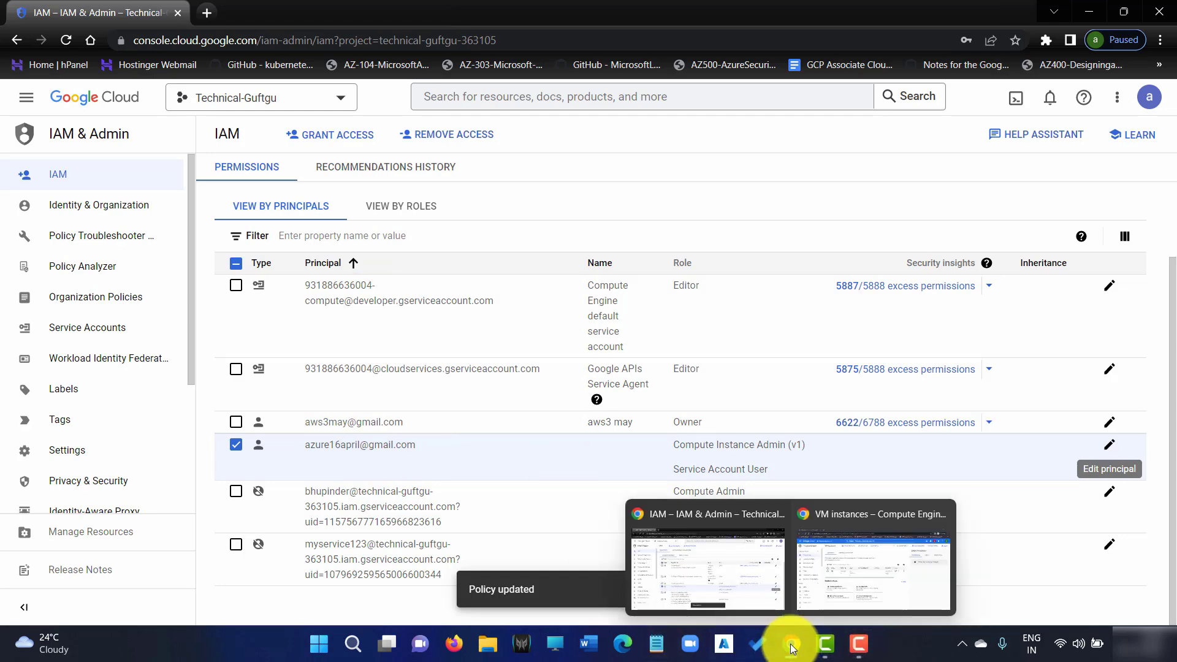
pyautogui.click(859, 582)
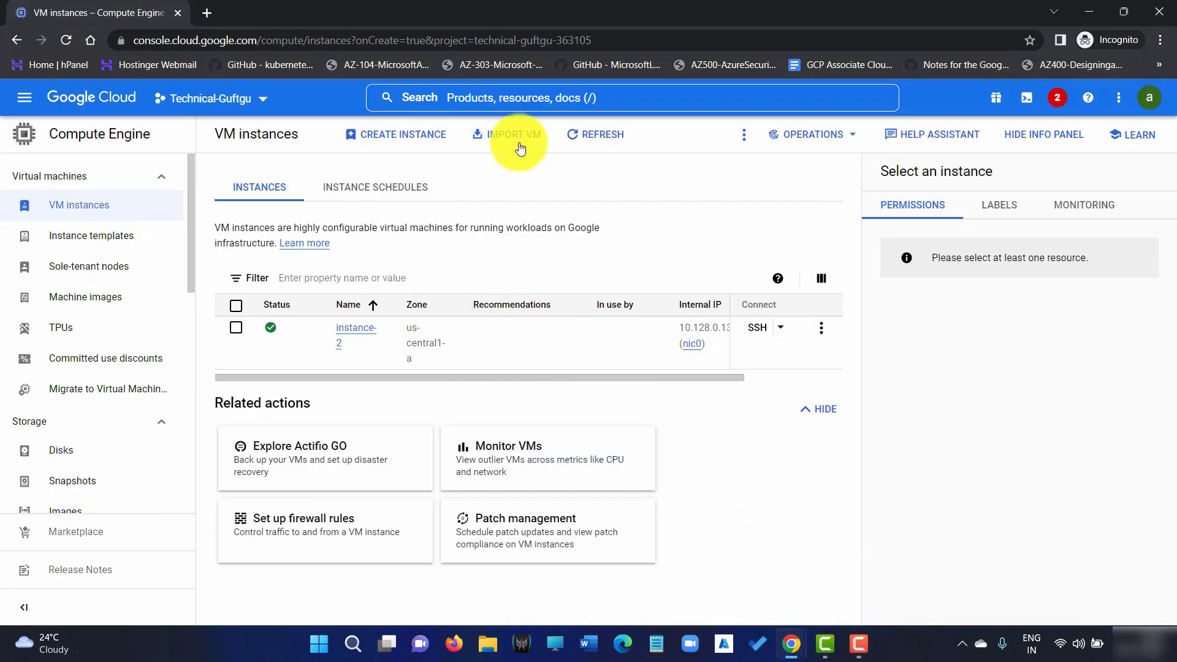
pyautogui.click(611, 135)
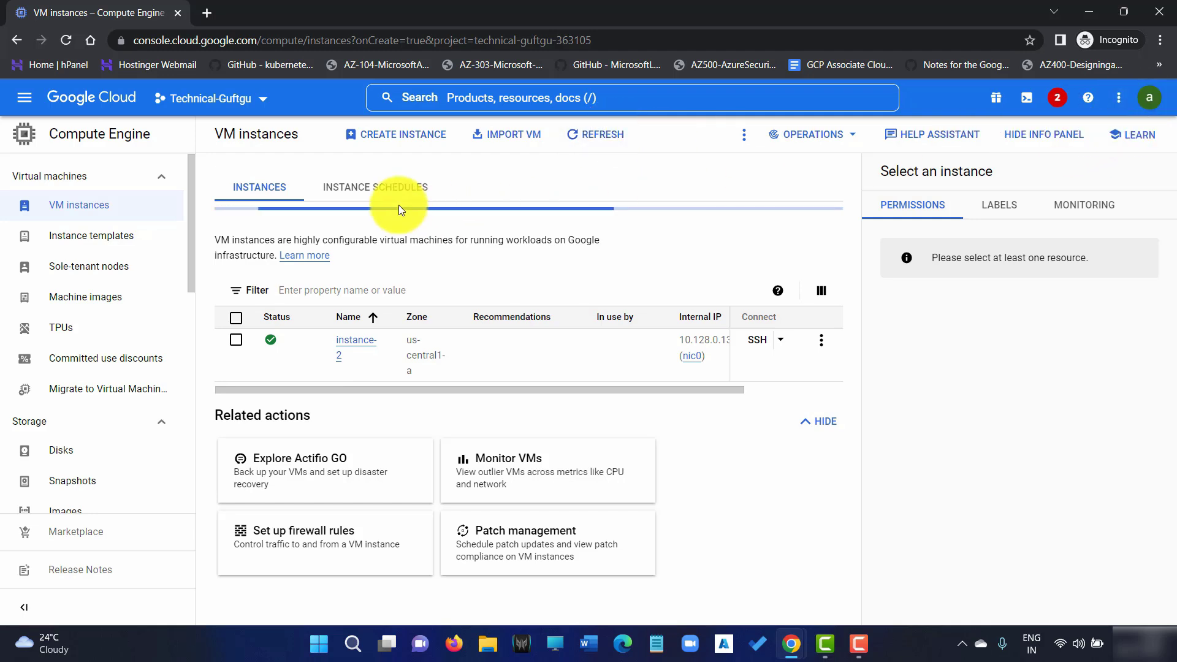
# Create a new VM named instance-3 on the N1 machine series
pyautogui.click(411, 139)
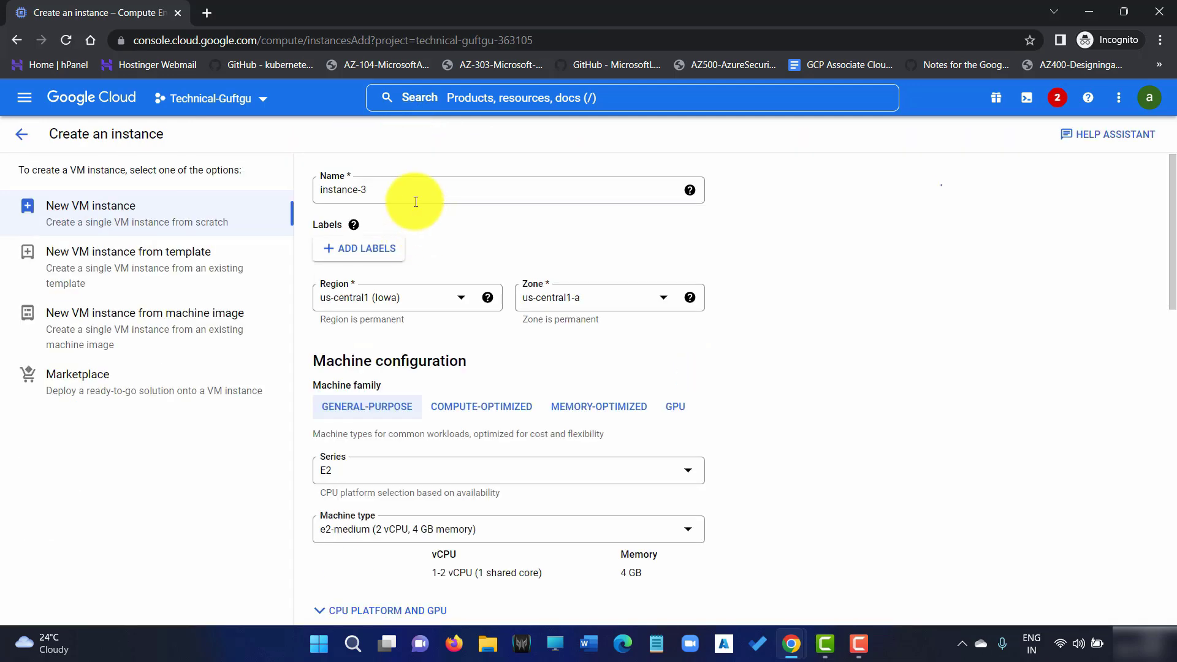
pyautogui.click(412, 190)
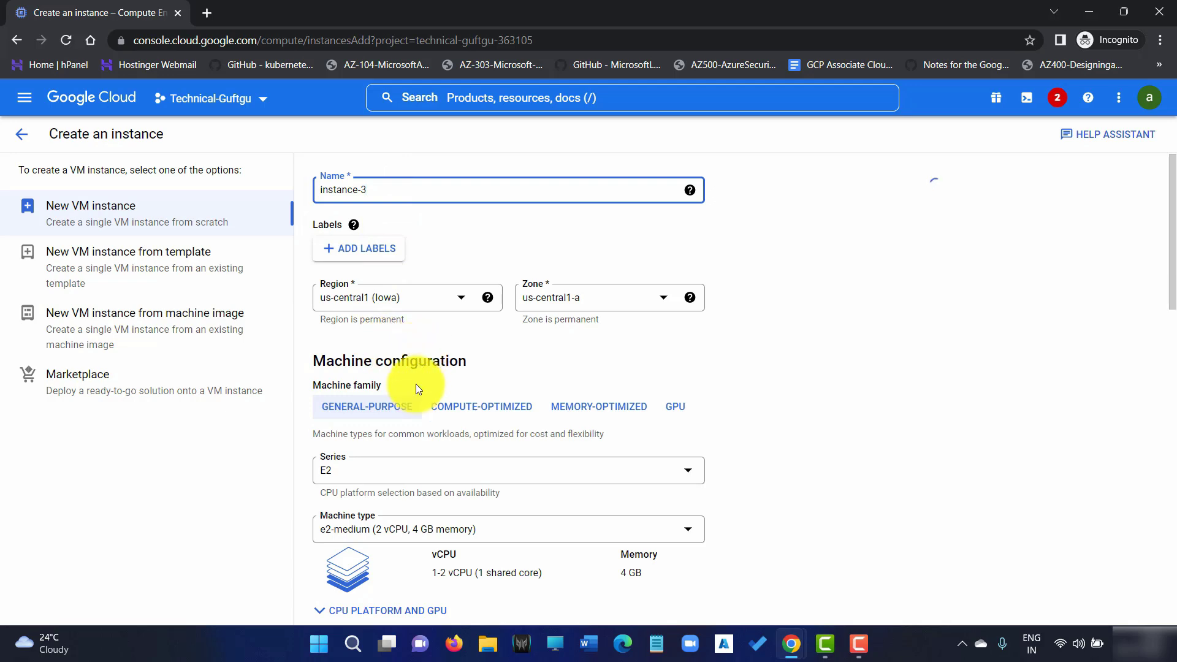
pyautogui.scroll(-2, 417, 385)
pyautogui.click(384, 318)
pyautogui.scroll(-1, 371, 480)
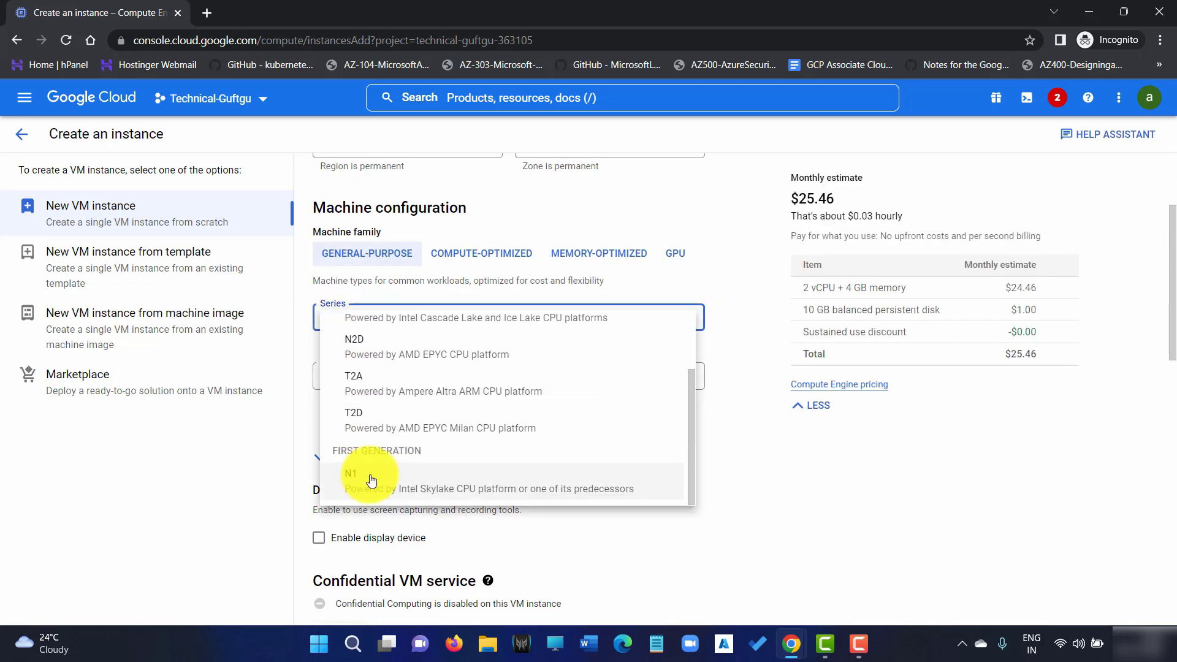
pyautogui.click(371, 480)
pyautogui.scroll(-15, 421, 414)
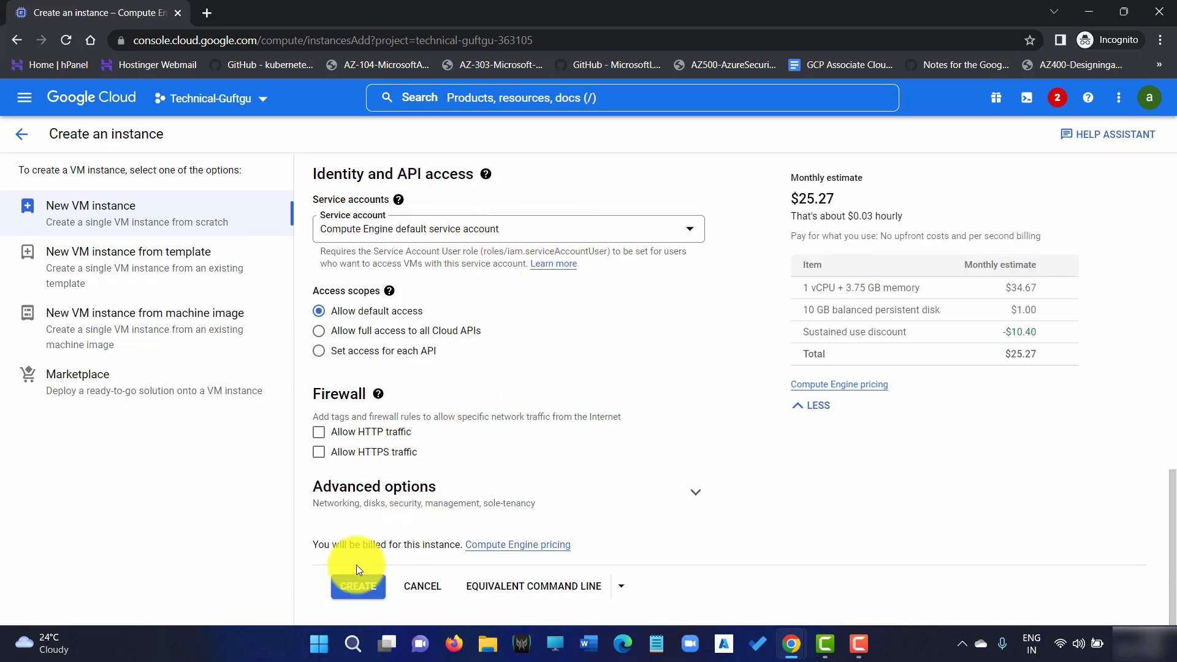
pyautogui.click(361, 586)
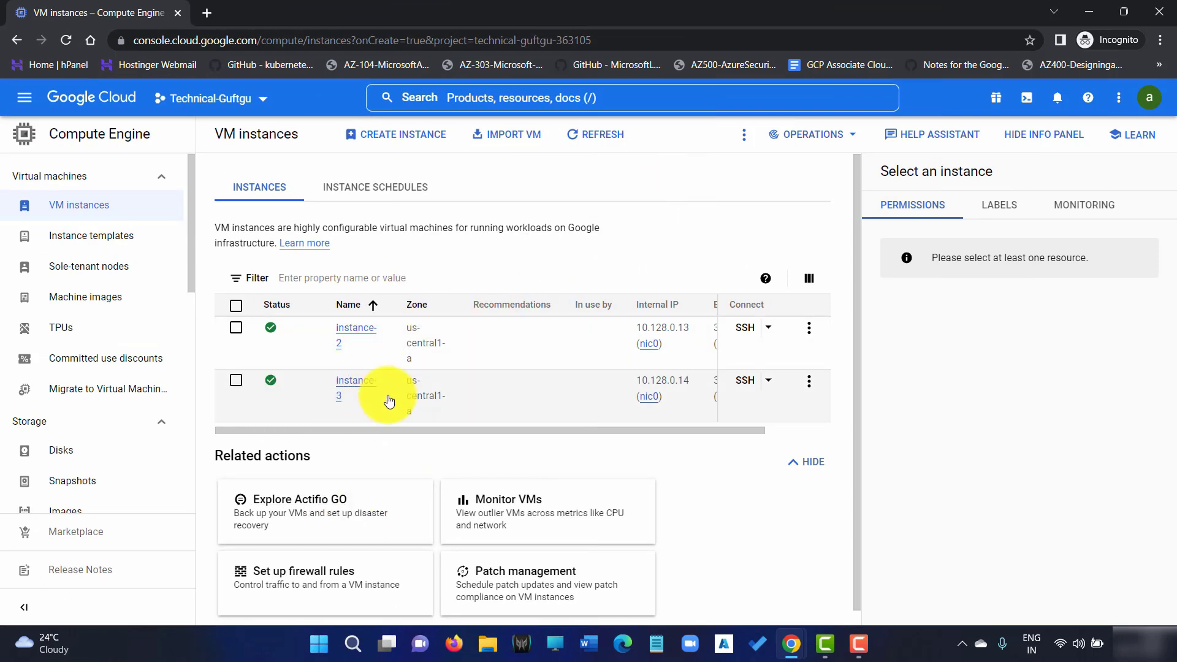
pyautogui.moveTo(388, 432); pyautogui.dragTo(454, 432)
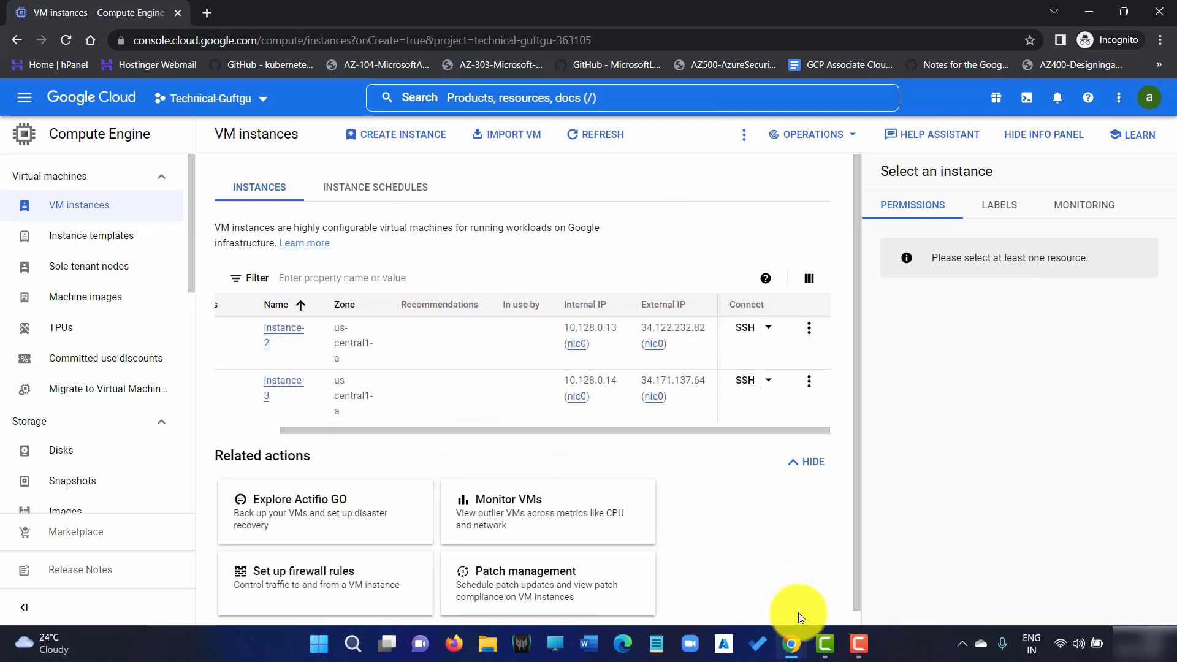
# Review the test user's Compute Instance Admin (v1) and Service Account User roles, closing Edit access unsaved
pyautogui.moveTo(793, 640)
pyautogui.click(762, 601)
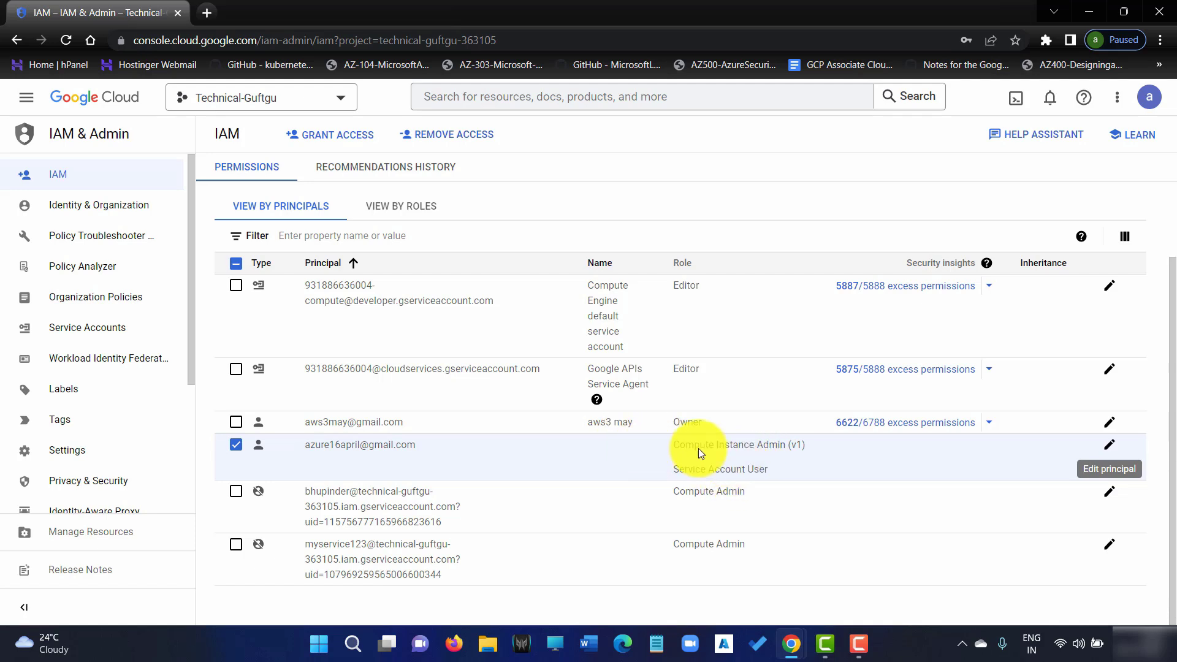
pyautogui.click(1110, 452)
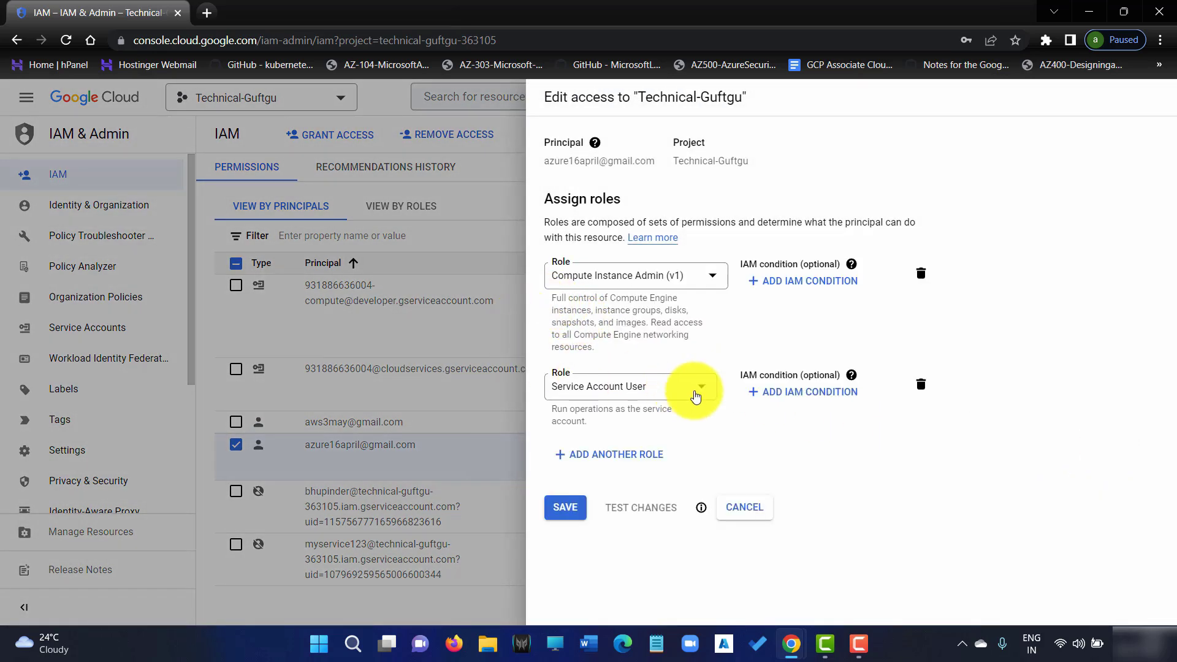
pyautogui.click(677, 396)
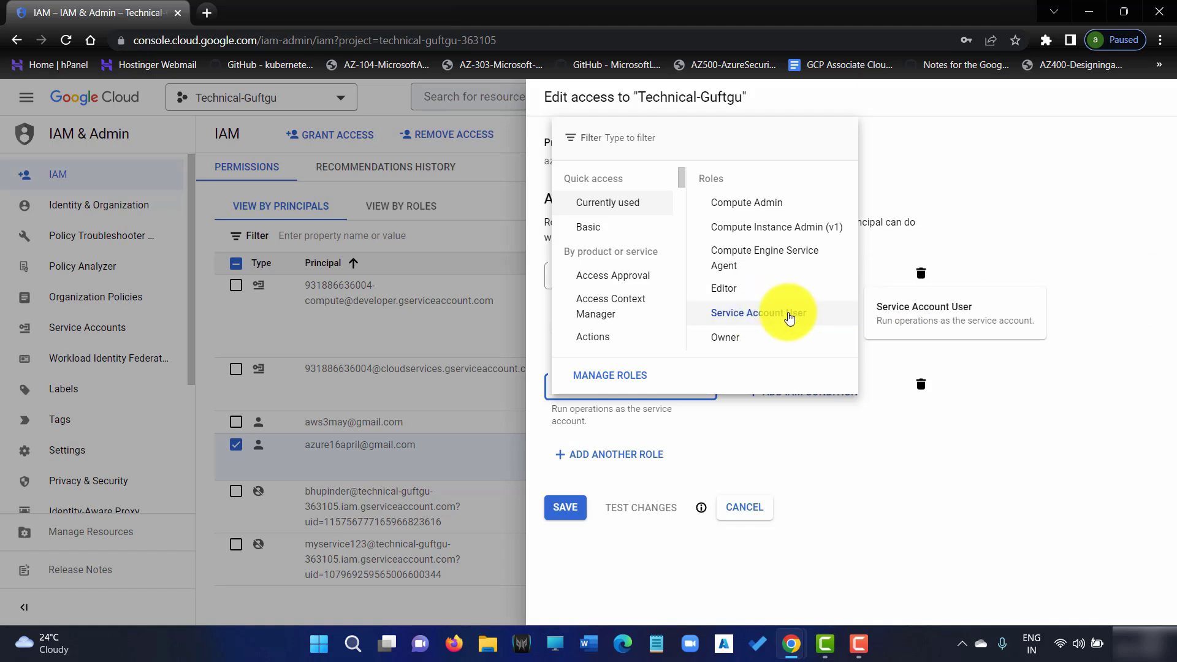
pyautogui.click(1038, 202)
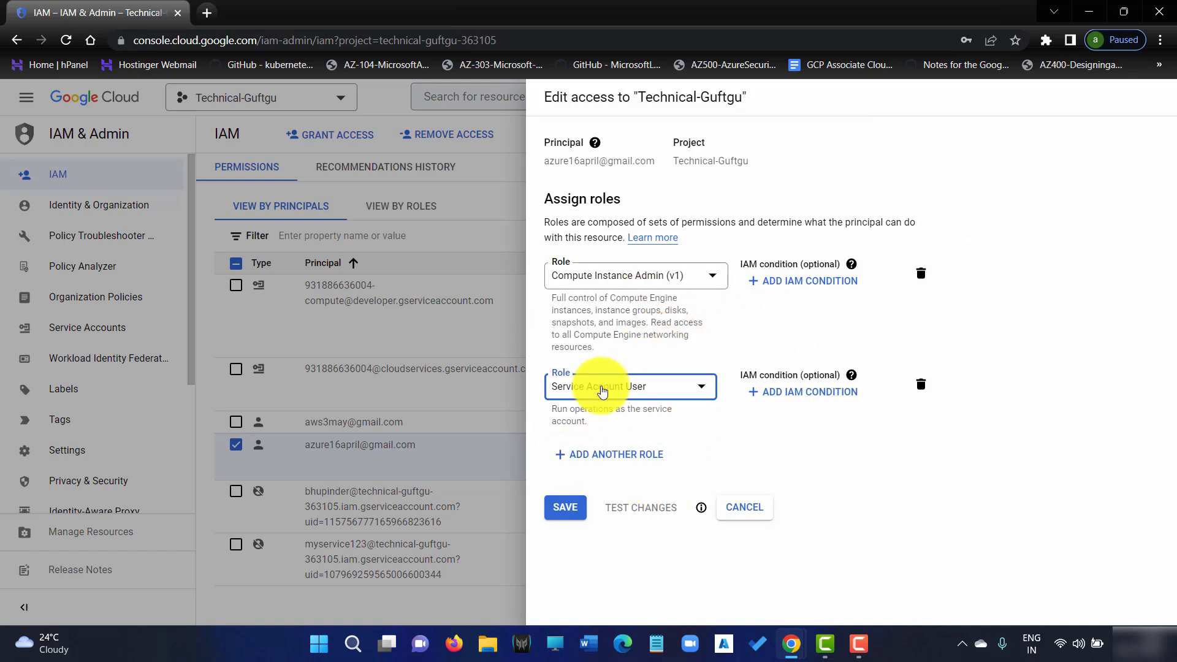
pyautogui.moveTo(701, 508)
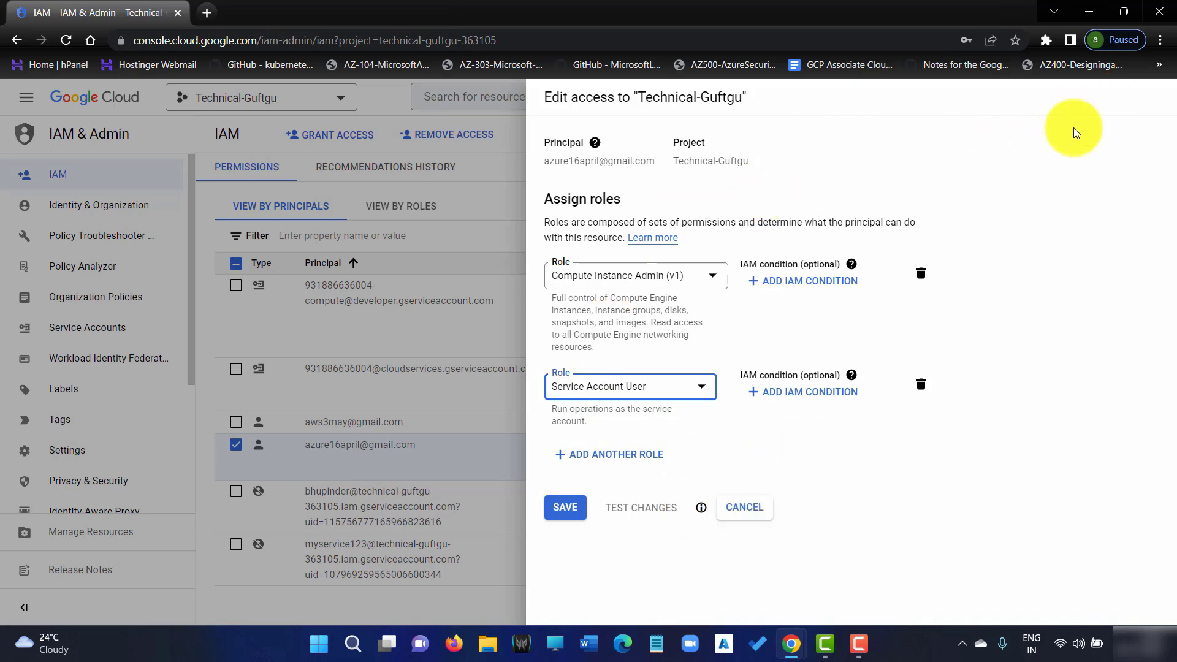
pyautogui.click(514, 127)
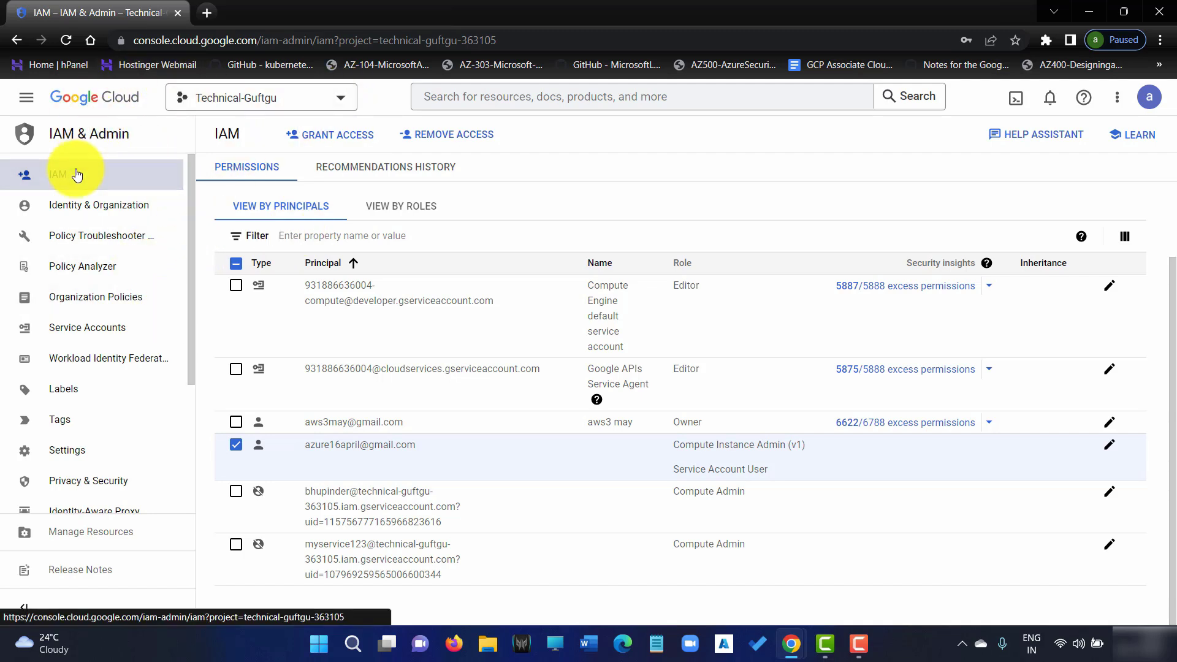
pyautogui.scroll(-4, 119, 329)
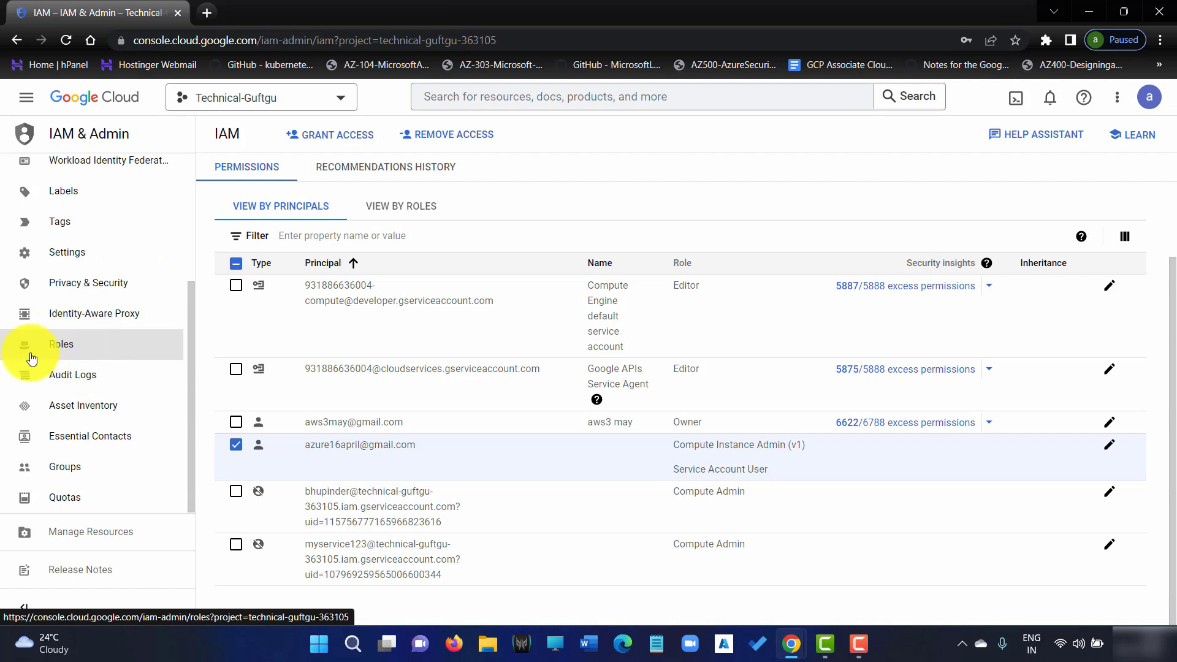
pyautogui.click(64, 347)
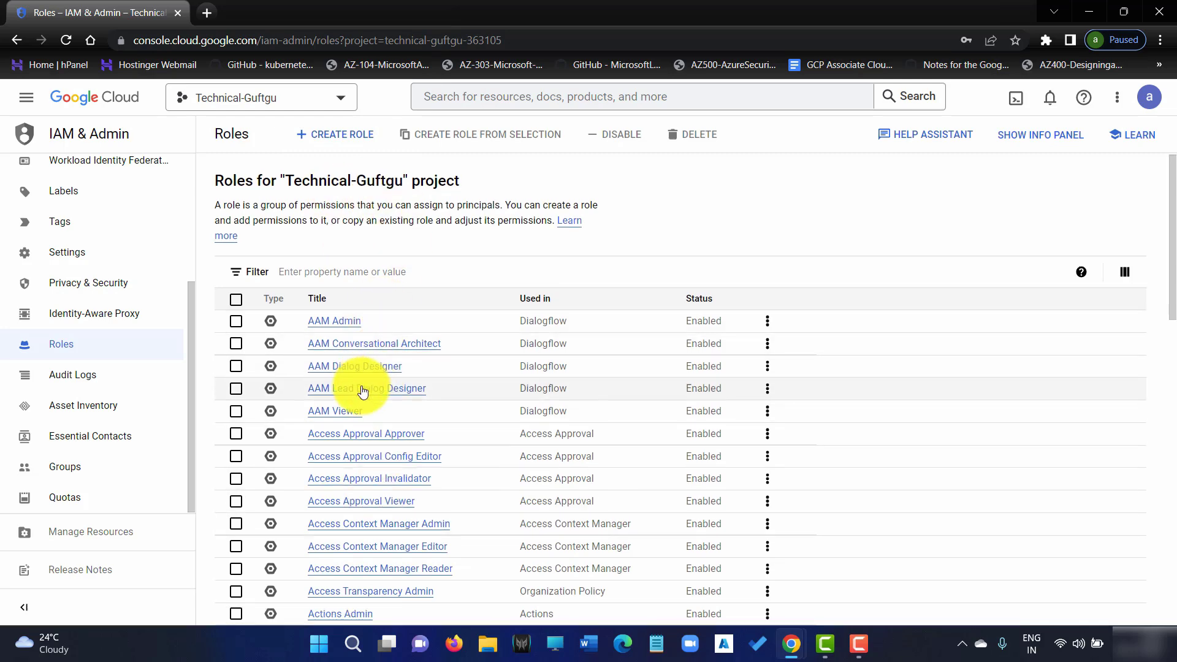
pyautogui.scroll(-3, 362, 390)
pyautogui.scroll(-1, 360, 454)
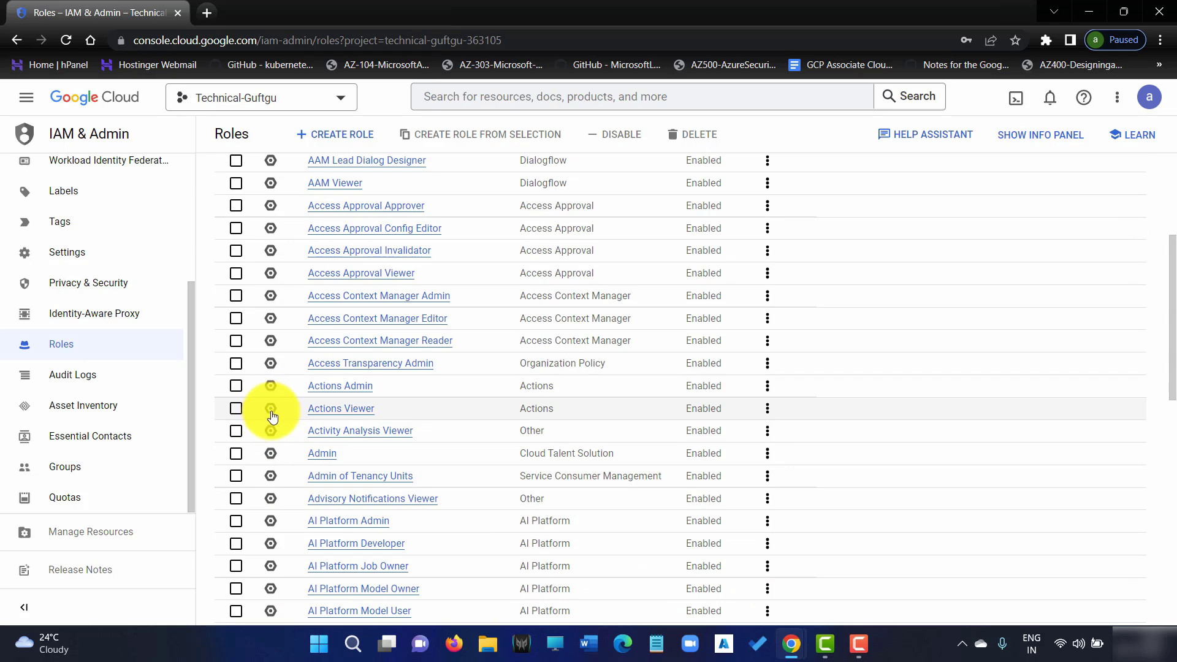
pyautogui.scroll(4, 393, 344)
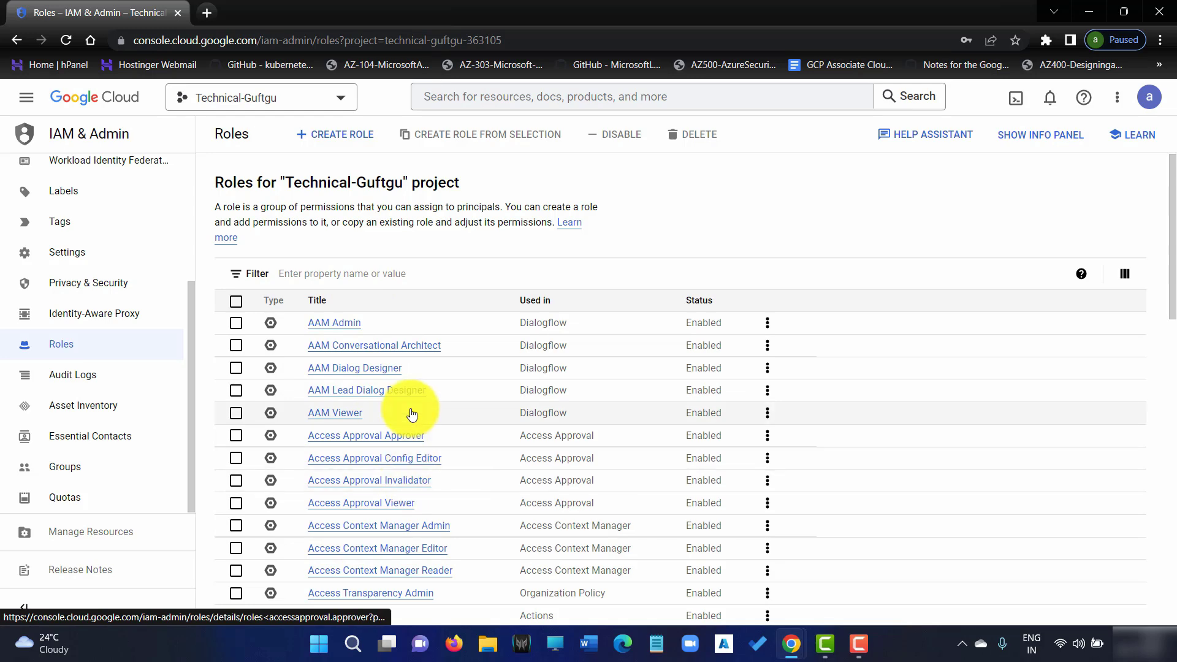
pyautogui.scroll(-4, 407, 429)
pyautogui.scroll(-10, 409, 431)
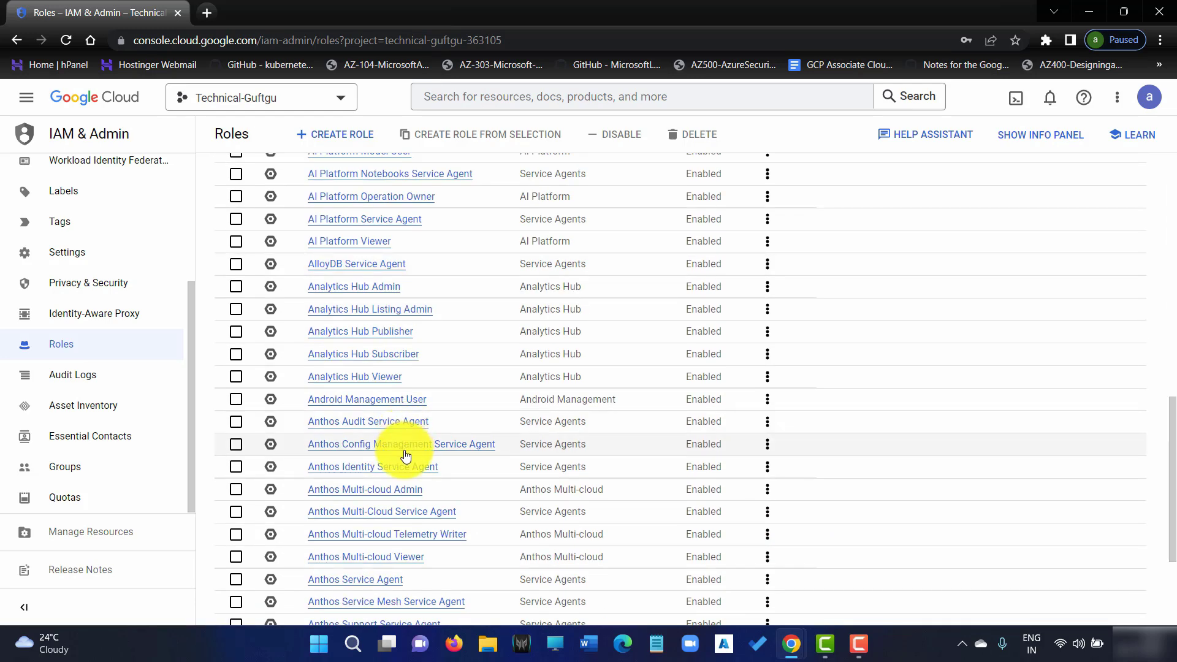
pyautogui.scroll(8, 395, 436)
pyautogui.scroll(7, 388, 397)
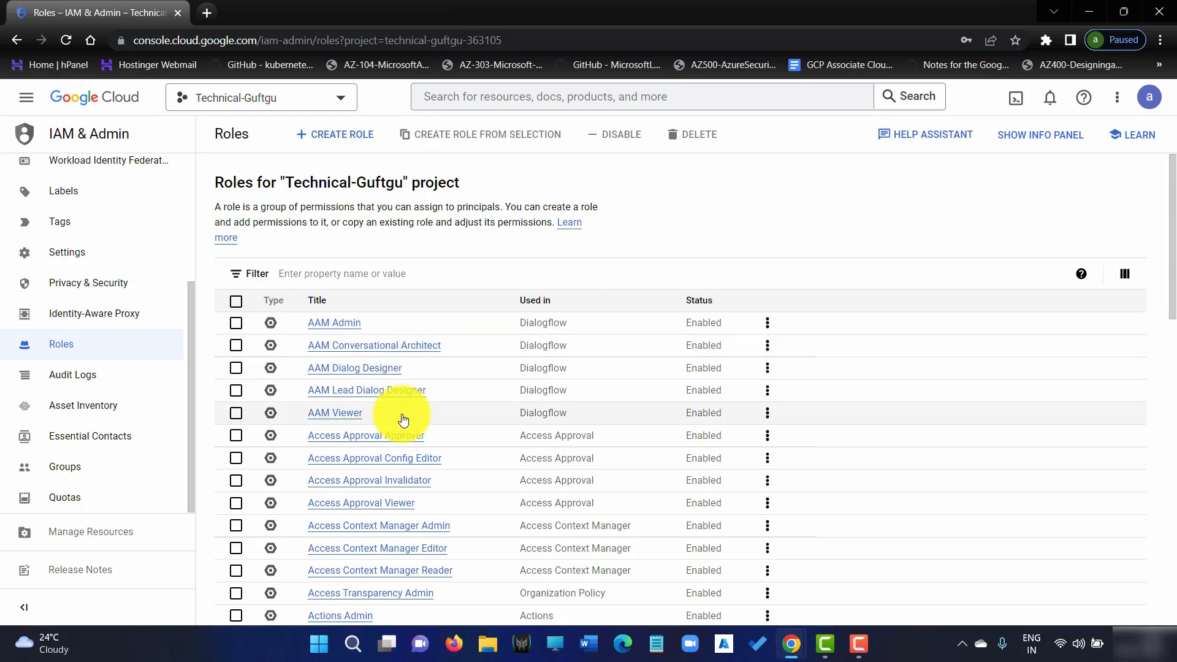
pyautogui.scroll(-15, 395, 424)
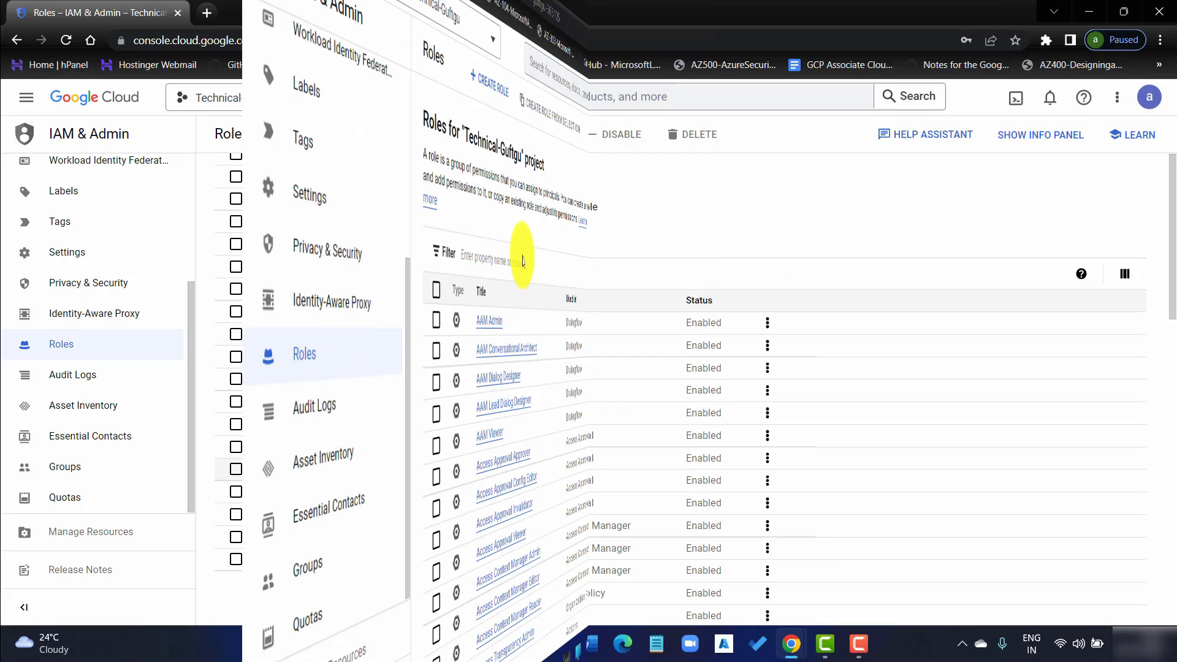
pyautogui.scroll(-1, 401, 382)
pyautogui.scroll(6, 404, 382)
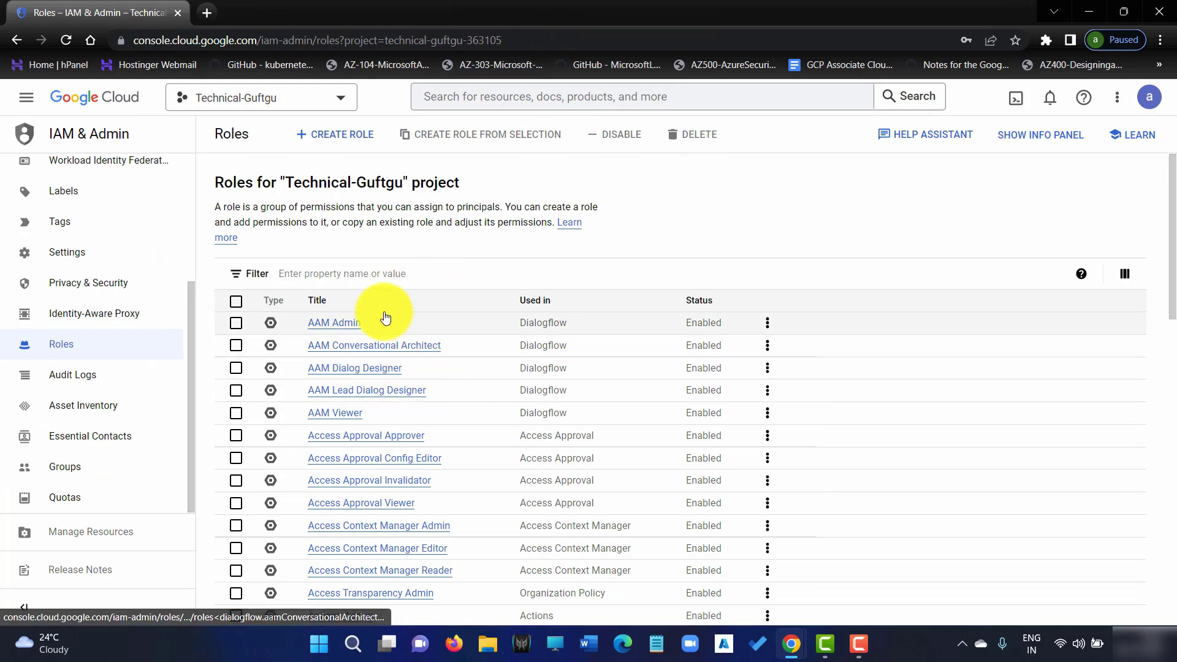
# Start a new custom role and title it myrole-tg
pyautogui.click(328, 134)
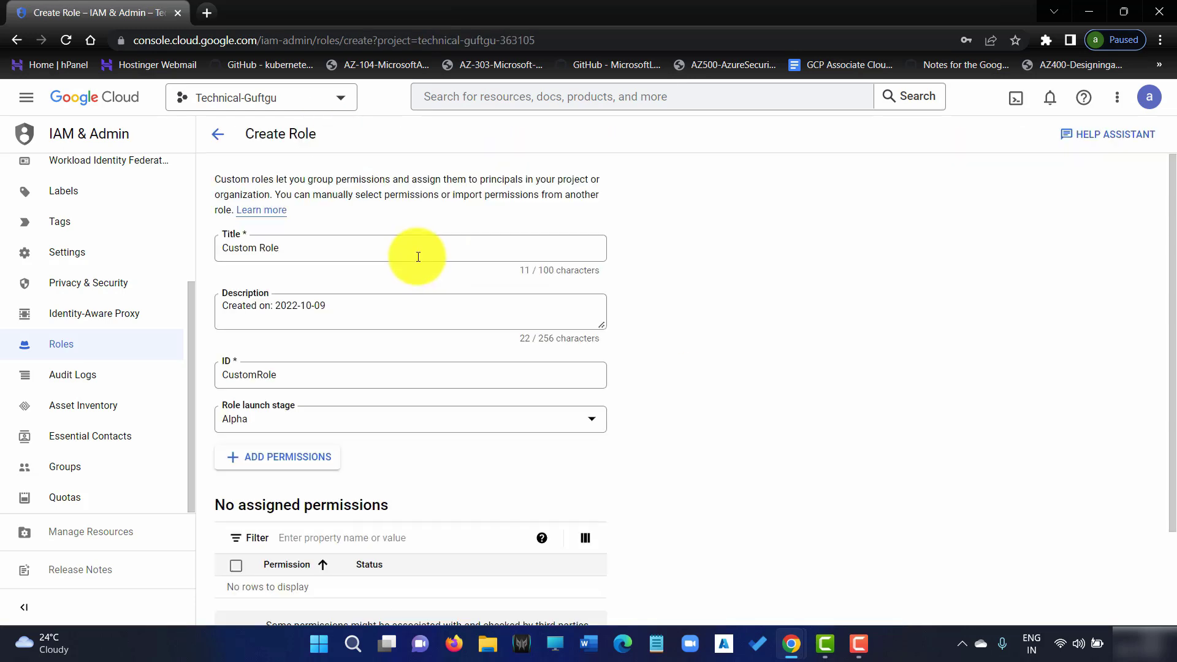
pyautogui.click(329, 245)
pyautogui.press('BackSpace')
pyautogui.press('BackSpace')
pyautogui.press('BackSpace')
pyautogui.press('BackSpace')
pyautogui.press('BackSpace')
pyautogui.press('BackSpace')
pyautogui.press('BackSpace')
pyautogui.press('BackSpace')
pyautogui.press('BackSpace')
pyautogui.press('BackSpace')
pyautogui.press('BackSpace')
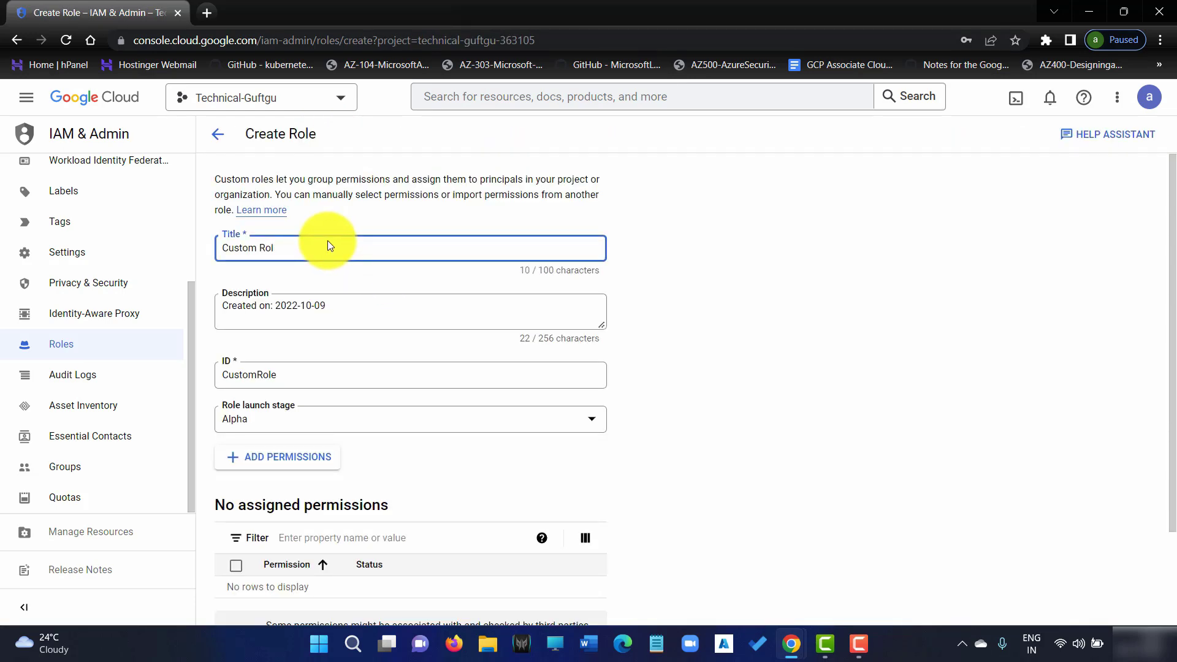
pyautogui.write('myrole')
pyautogui.write('123')
pyautogui.press('BackSpace')
pyautogui.press('BackSpace')
pyautogui.write('-tg')
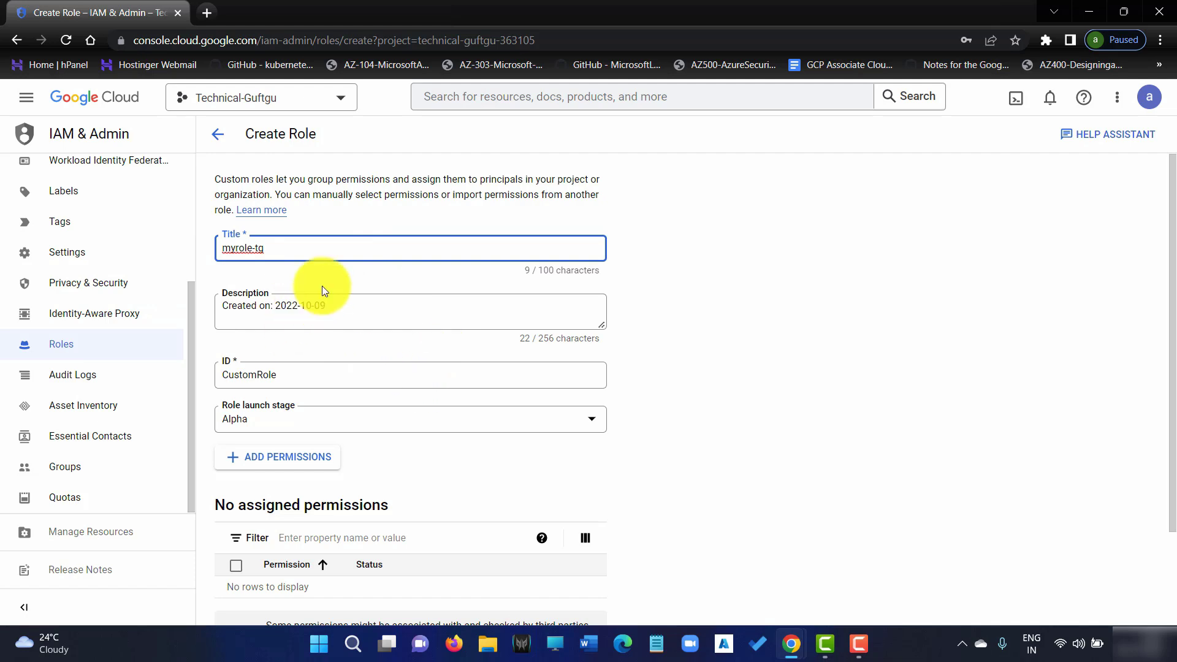
# Append 'delete vm instances' to the description, set ID CustomRole123, and keep launch stage Alpha
pyautogui.click(363, 308)
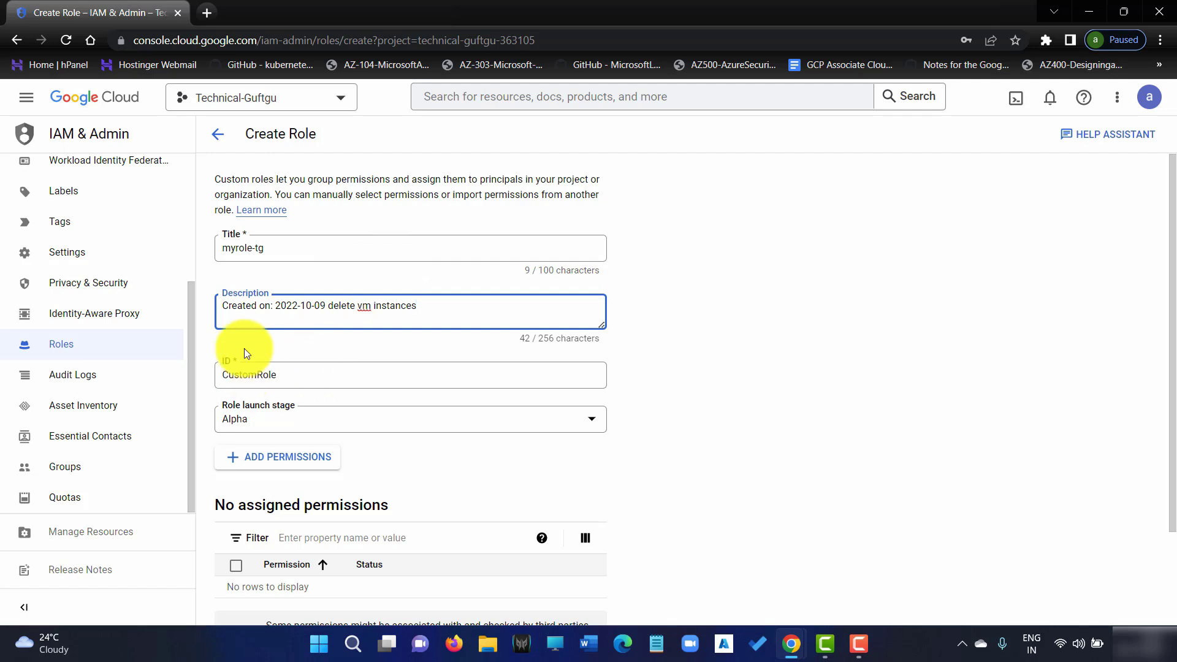
pyautogui.click(307, 381)
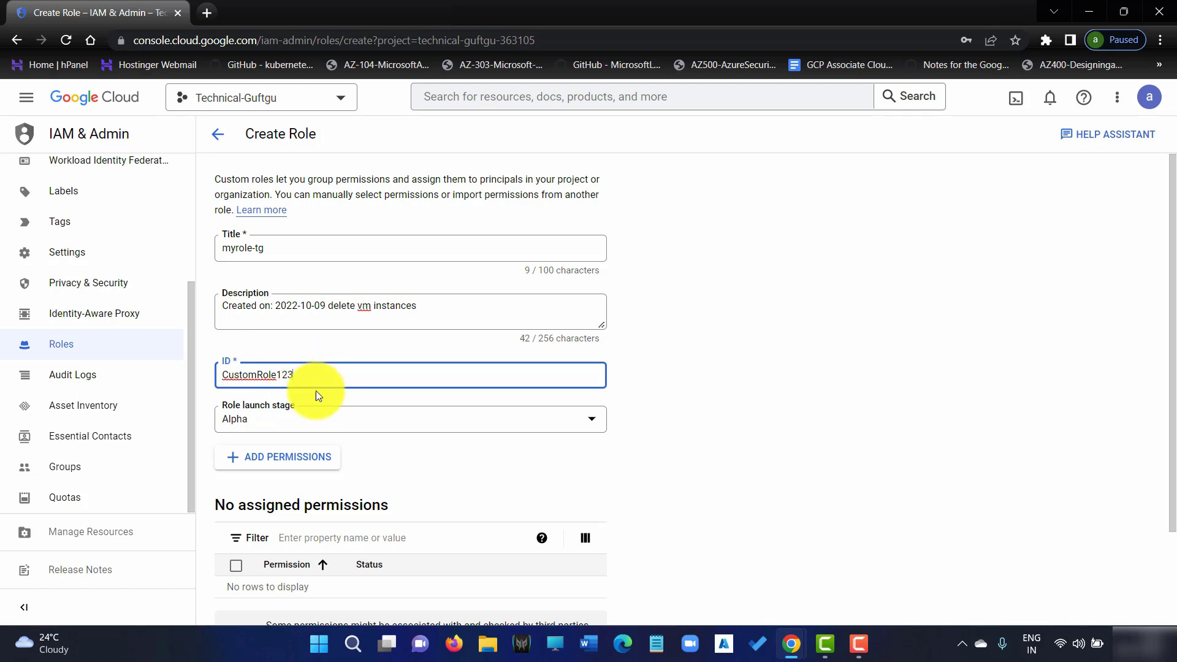
pyautogui.scroll(-2, 380, 393)
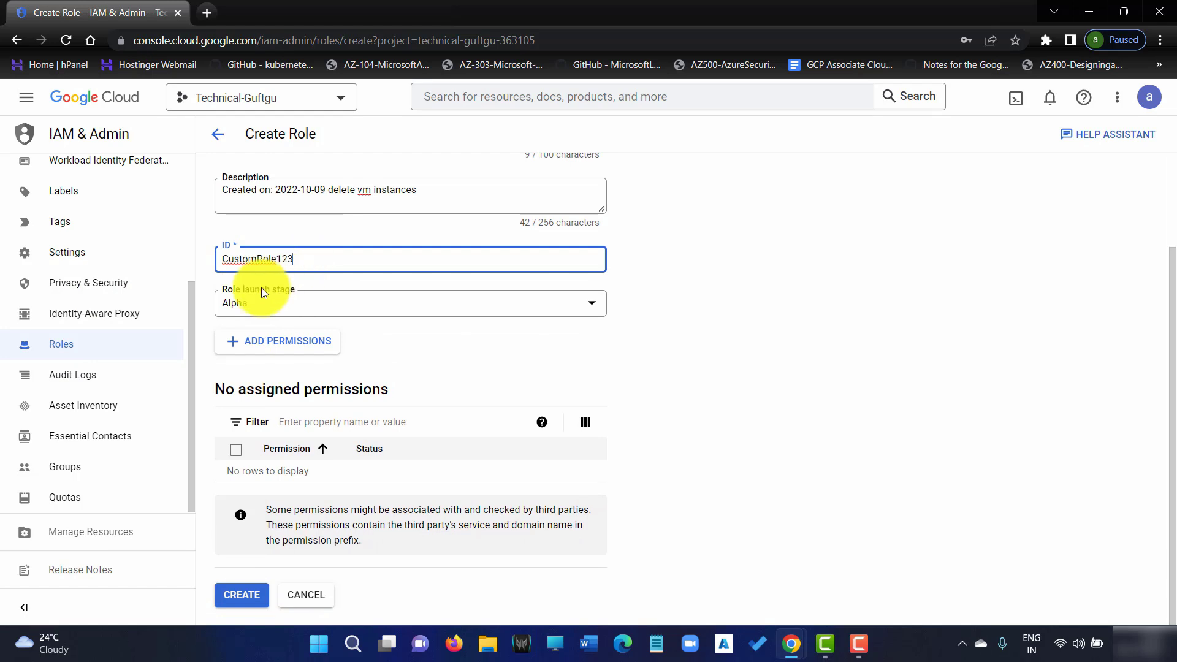
pyautogui.click(316, 308)
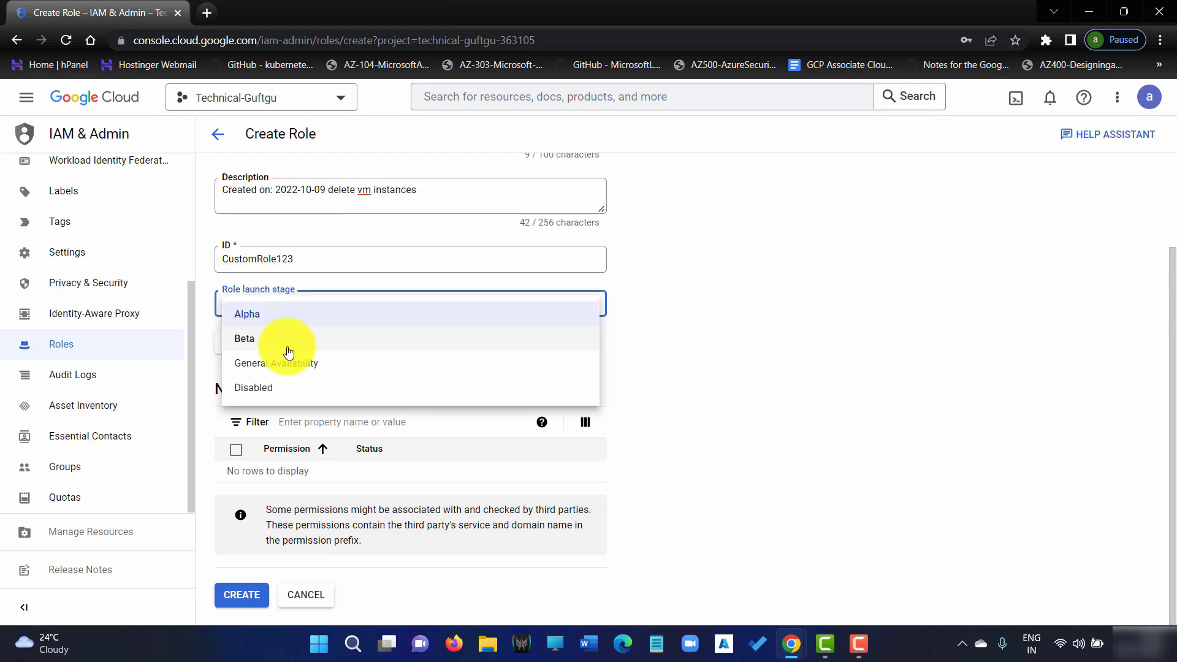
pyautogui.click(297, 315)
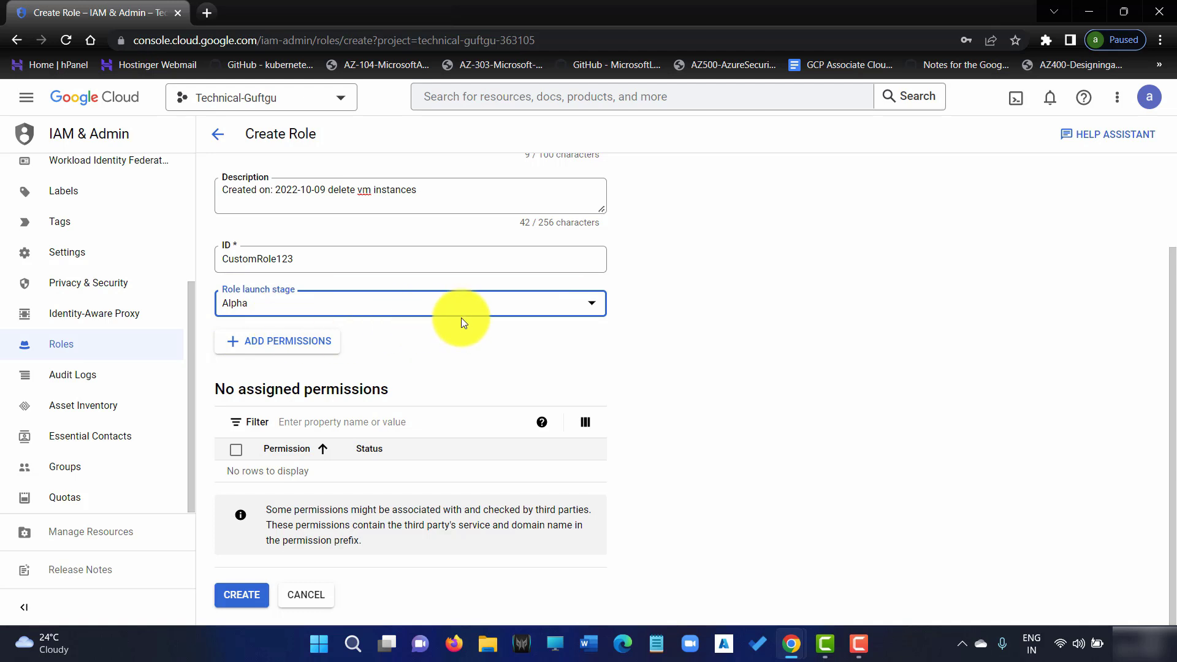
pyautogui.click(269, 304)
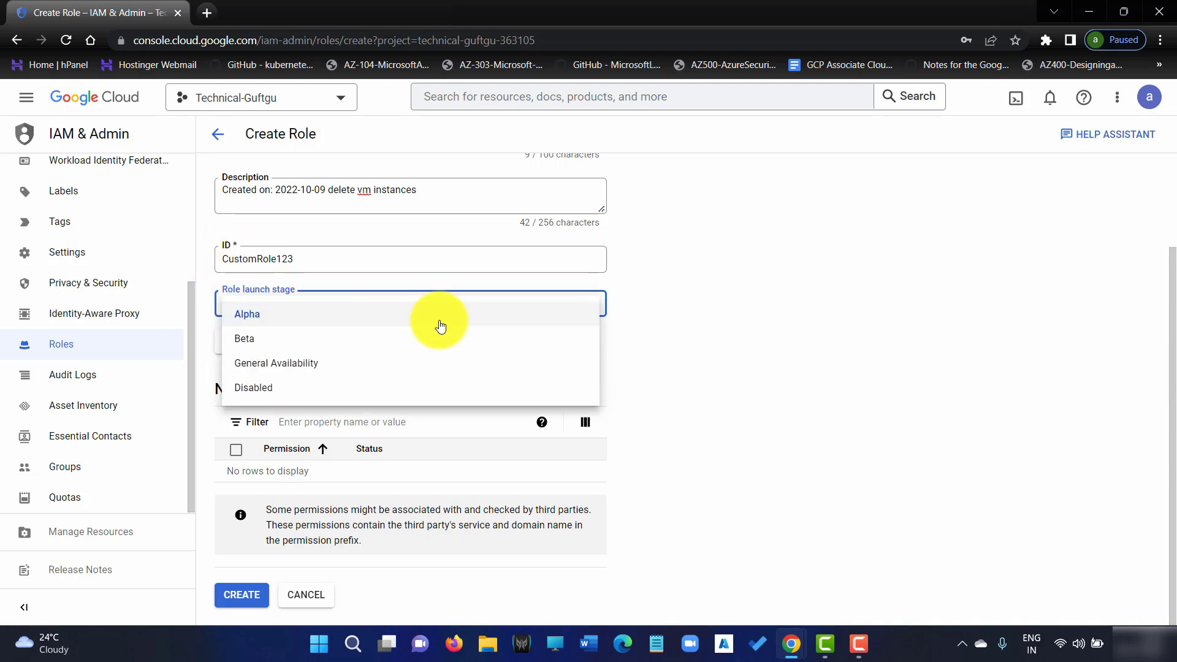
pyautogui.click(260, 312)
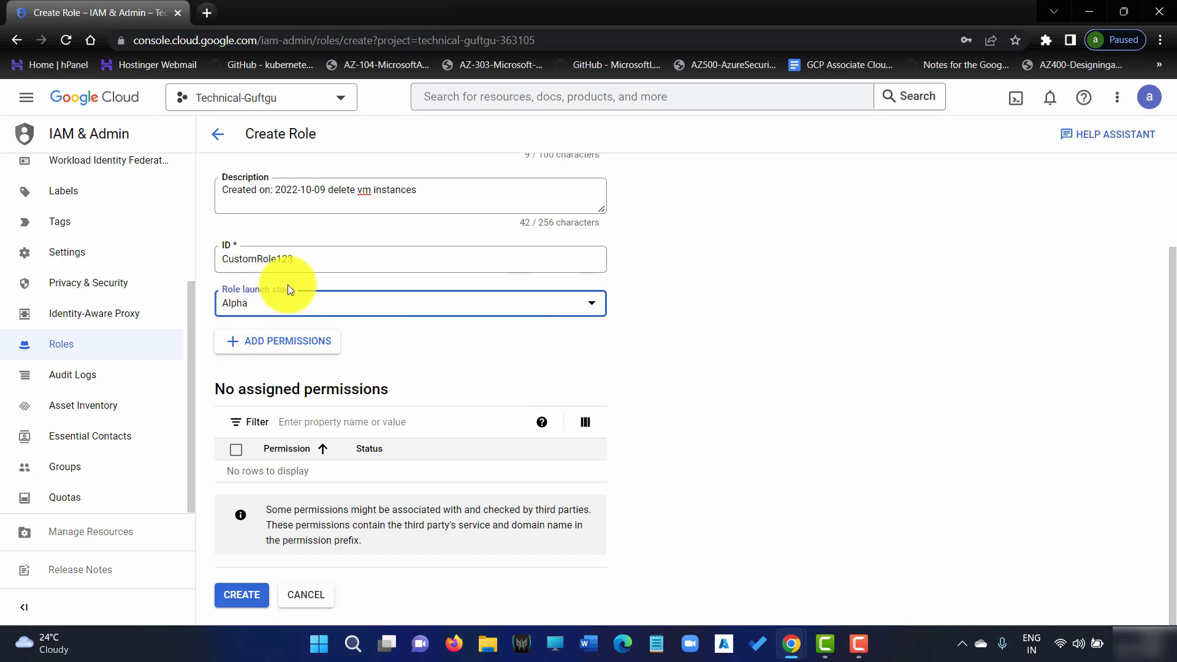
pyautogui.click(304, 346)
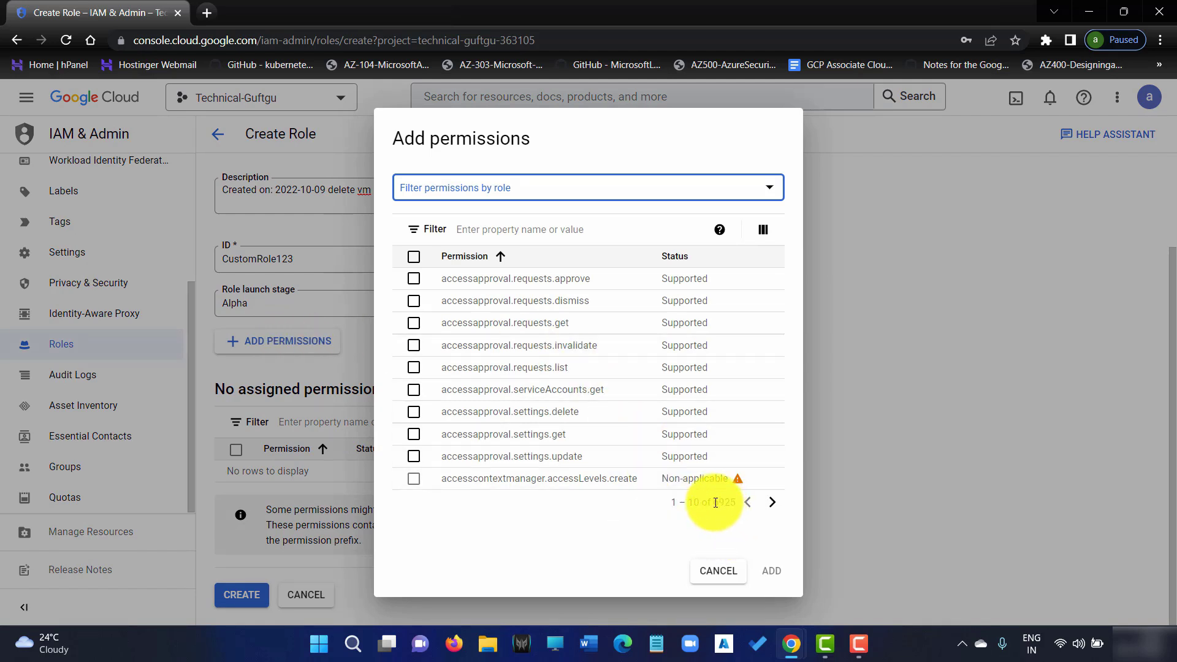
# Filter the Add permissions list by Service: compute, narrowing 6925 permissions to 611
pyautogui.moveTo(716, 503); pyautogui.dragTo(730, 503)
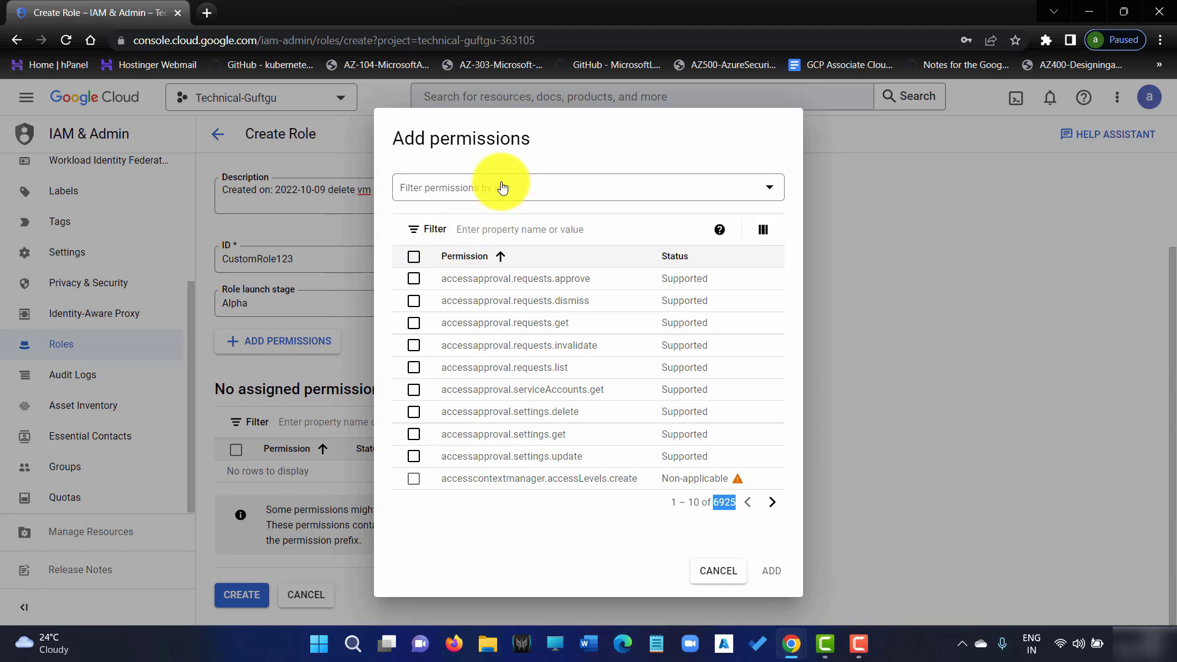
pyautogui.click(472, 188)
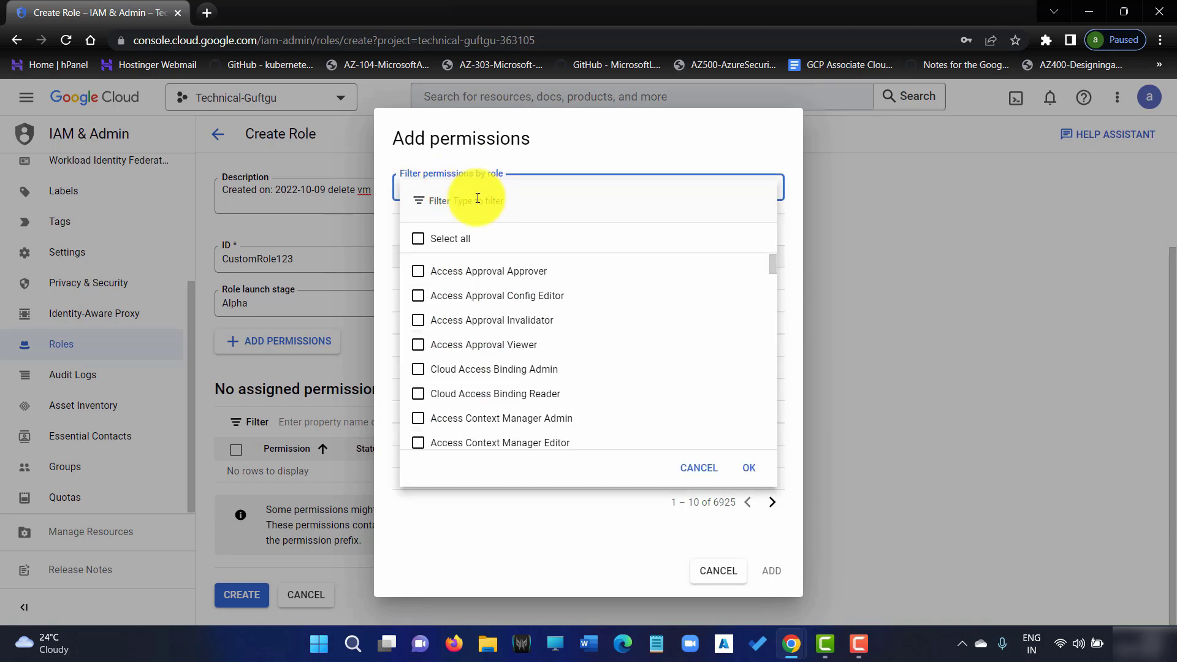
pyautogui.click(495, 202)
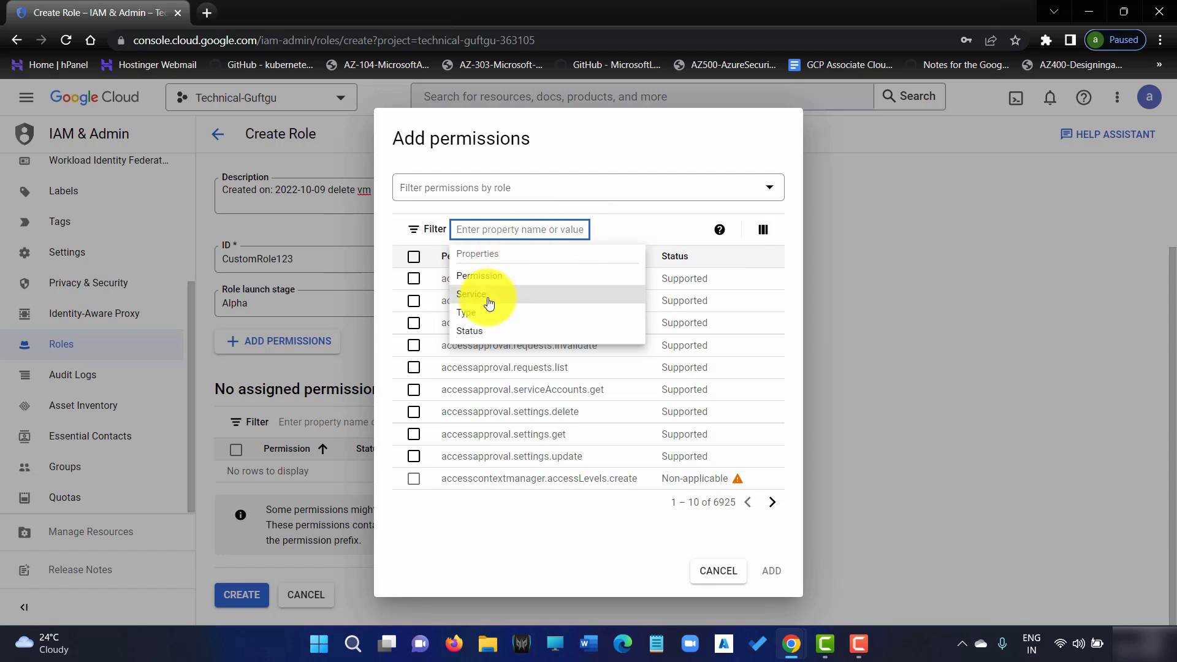
pyautogui.write('Service:compute')
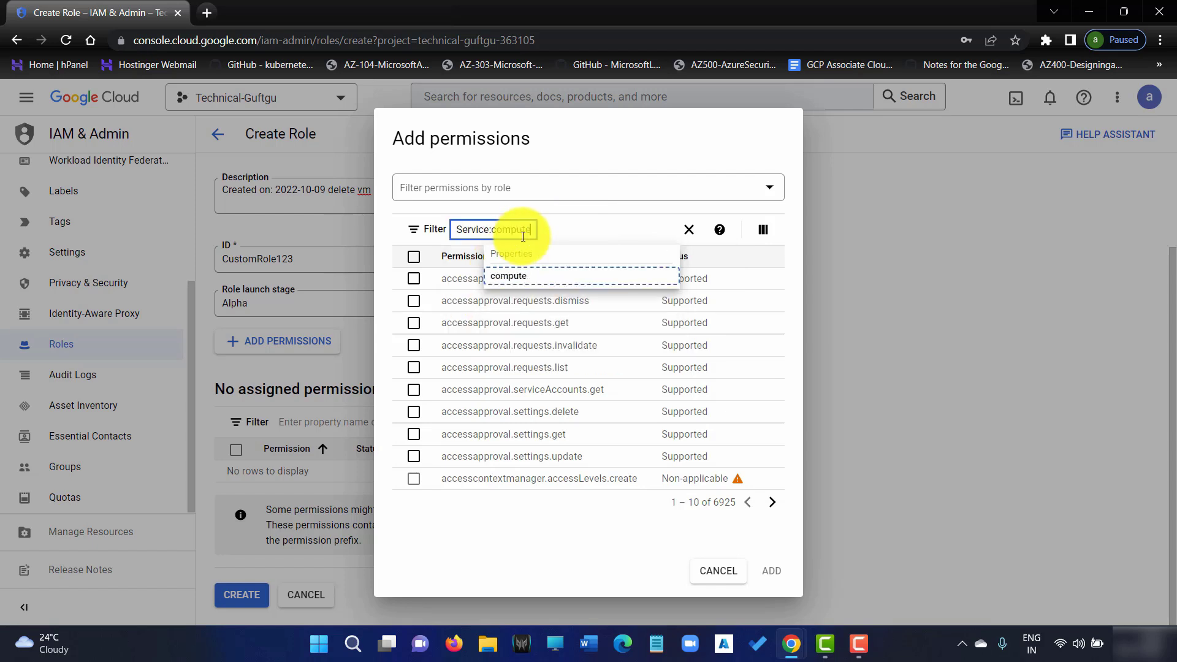
pyautogui.click(518, 276)
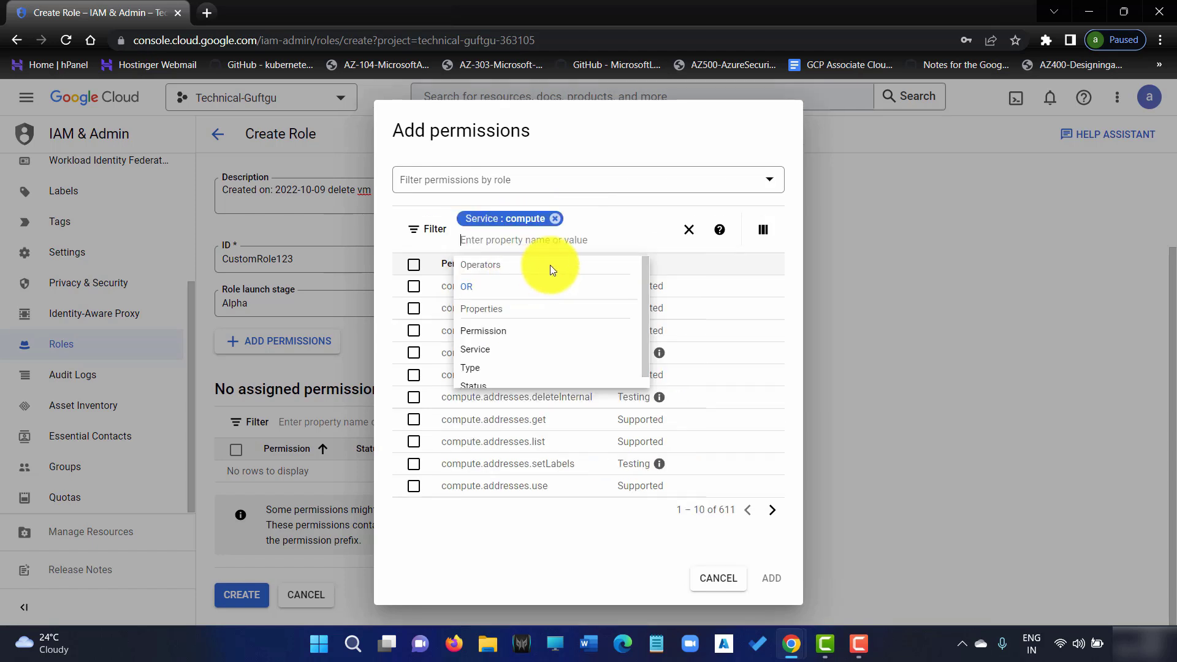
# Page to compute permissions 181–190 and add compute.instances.delete to the role
pyautogui.click(617, 202)
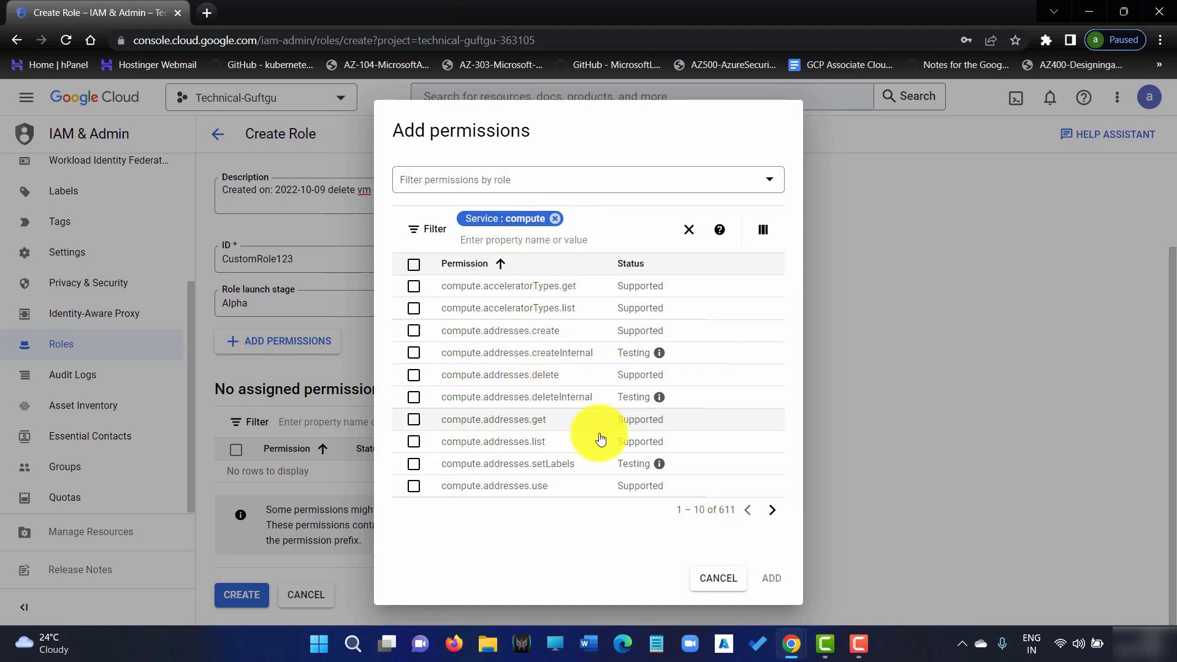
pyautogui.click(770, 515)
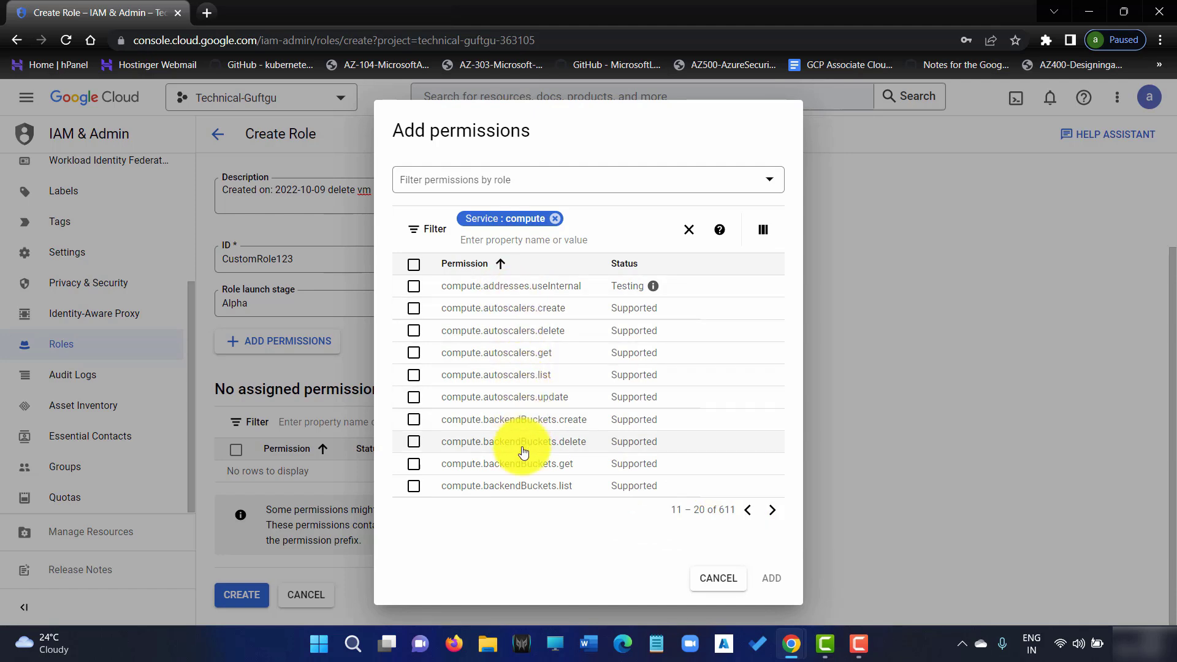
pyautogui.click(774, 511)
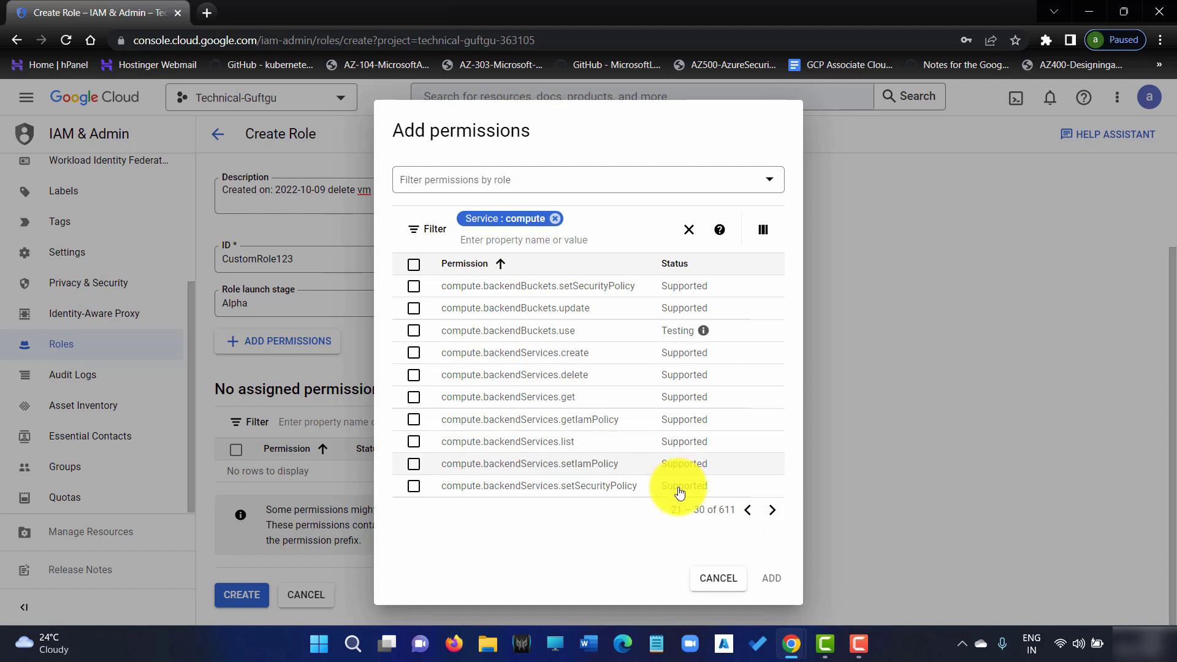
pyautogui.click(773, 511)
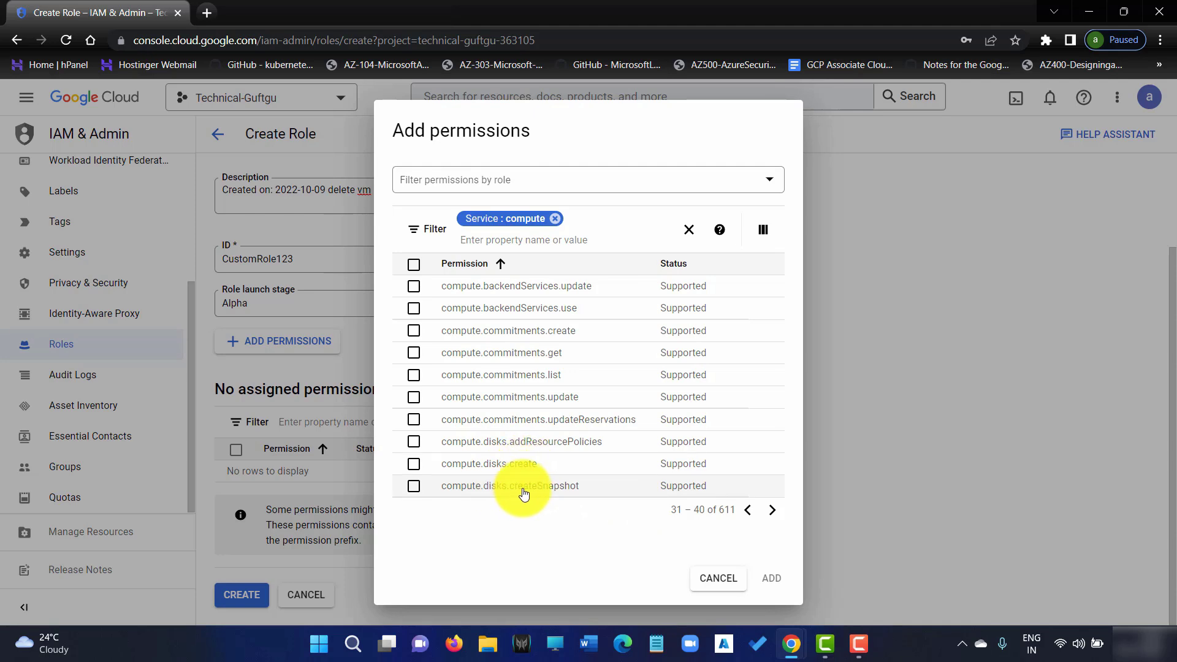
pyautogui.click(772, 512)
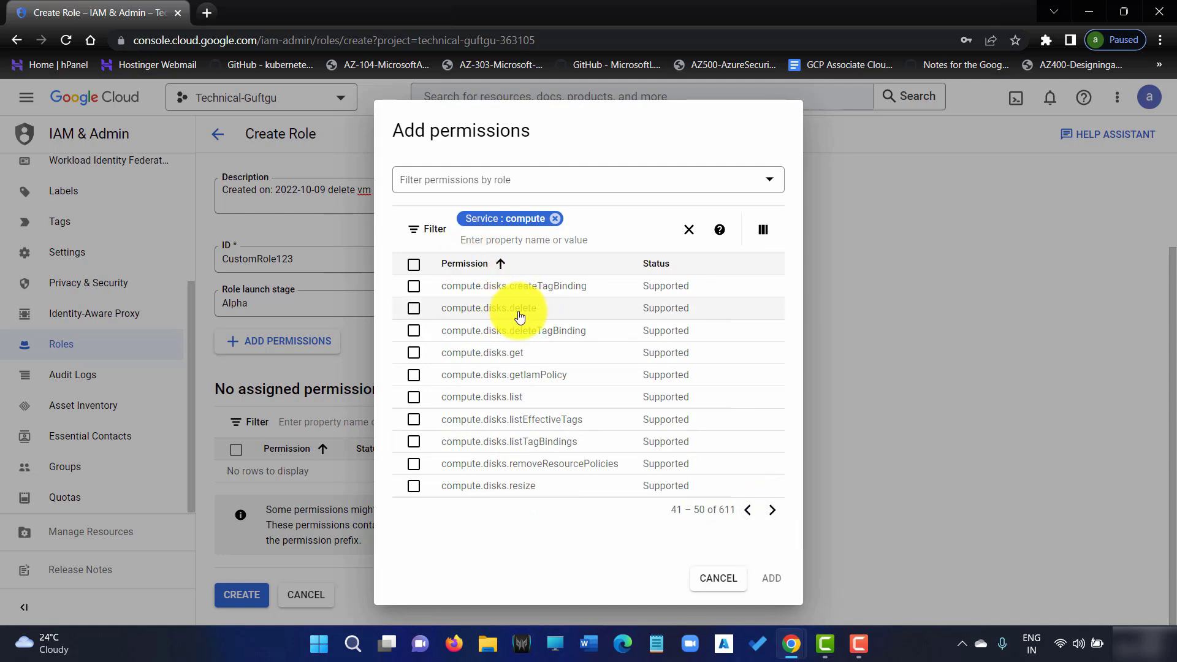
pyautogui.click(773, 512)
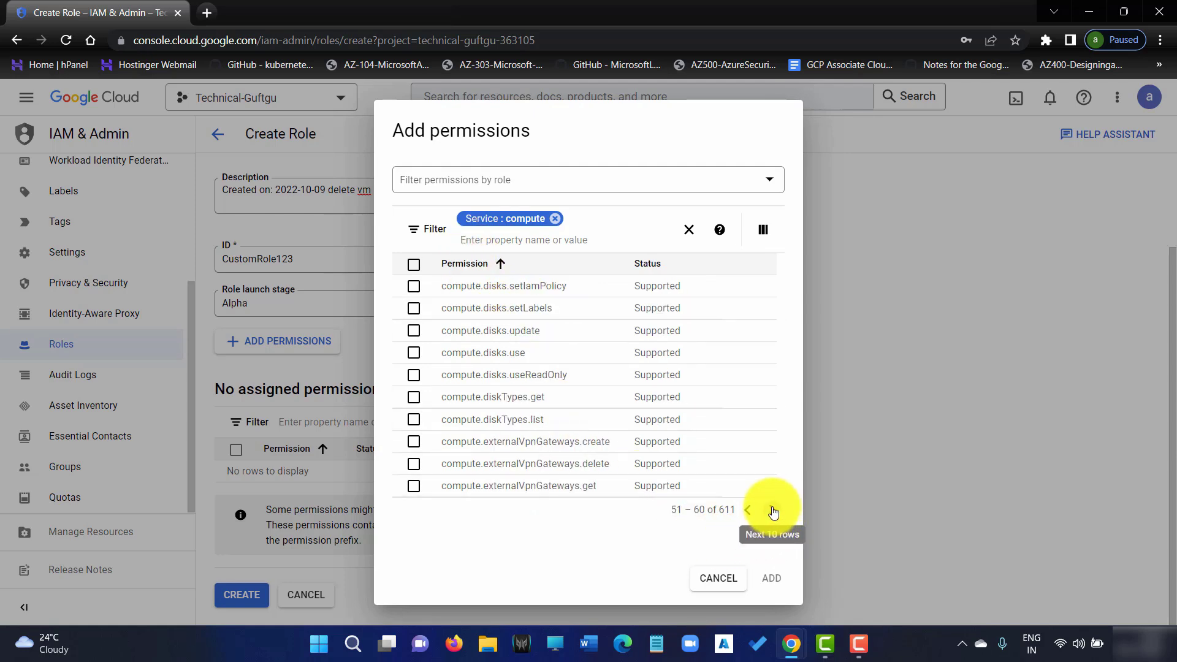
pyautogui.click(774, 512)
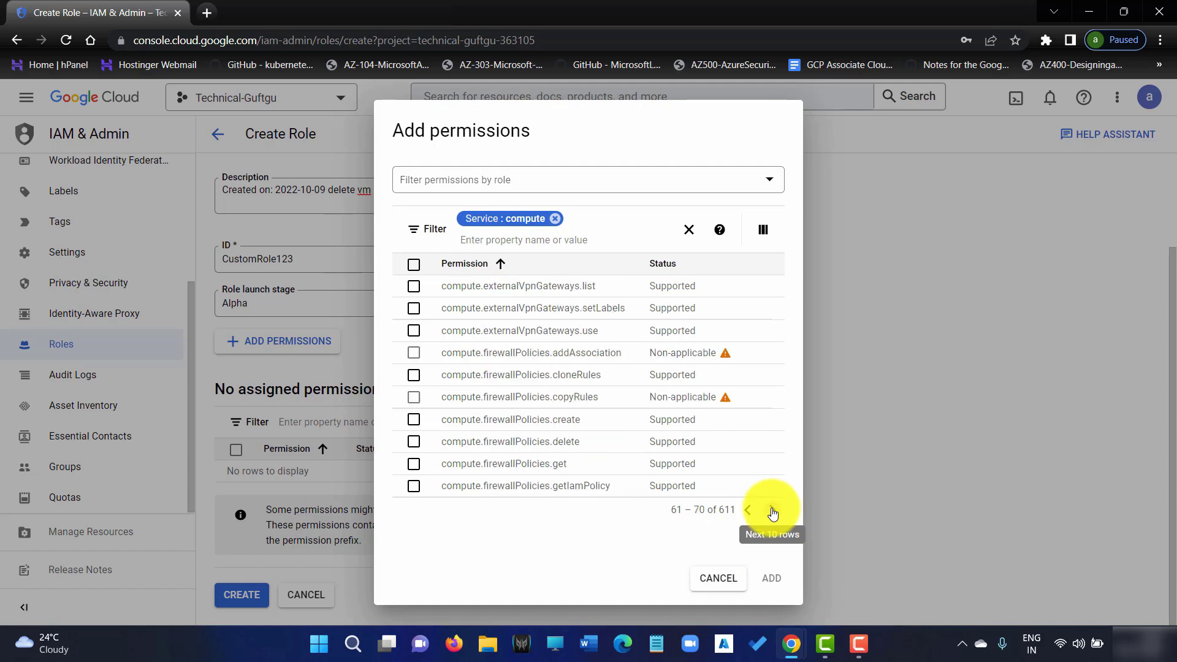
pyautogui.click(773, 512)
pyautogui.click(773, 512)
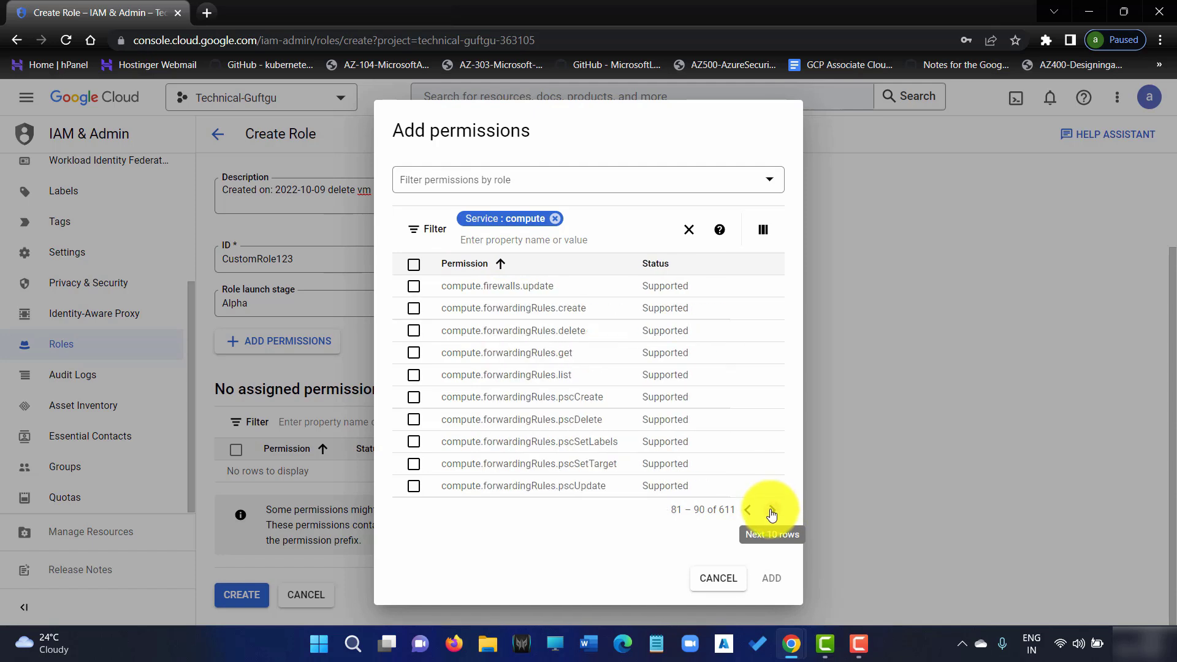
pyautogui.click(772, 512)
pyautogui.click(772, 513)
pyautogui.click(772, 512)
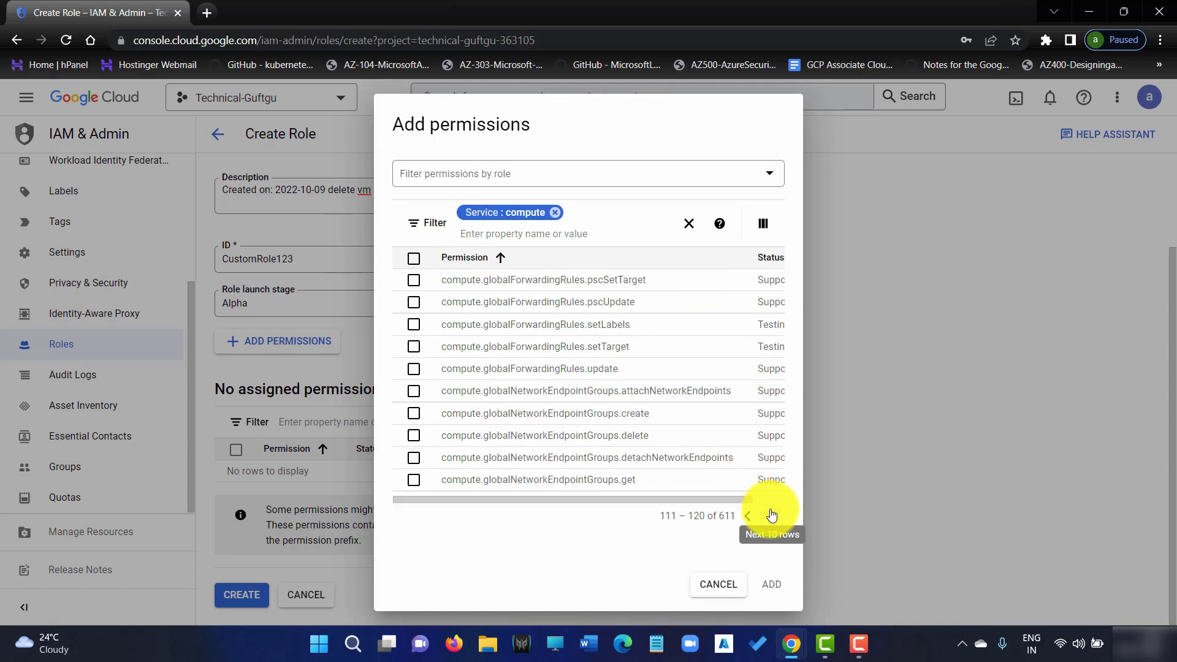
pyautogui.click(772, 514)
pyautogui.click(772, 514)
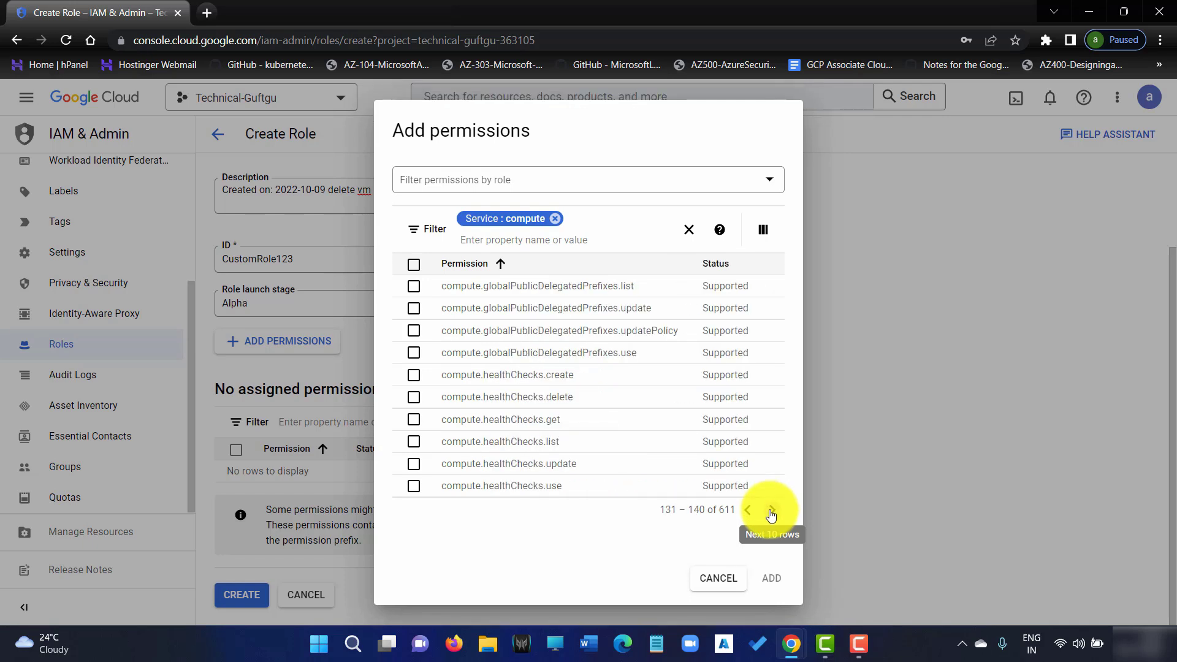
pyautogui.click(772, 514)
pyautogui.click(772, 514)
pyautogui.click(772, 514)
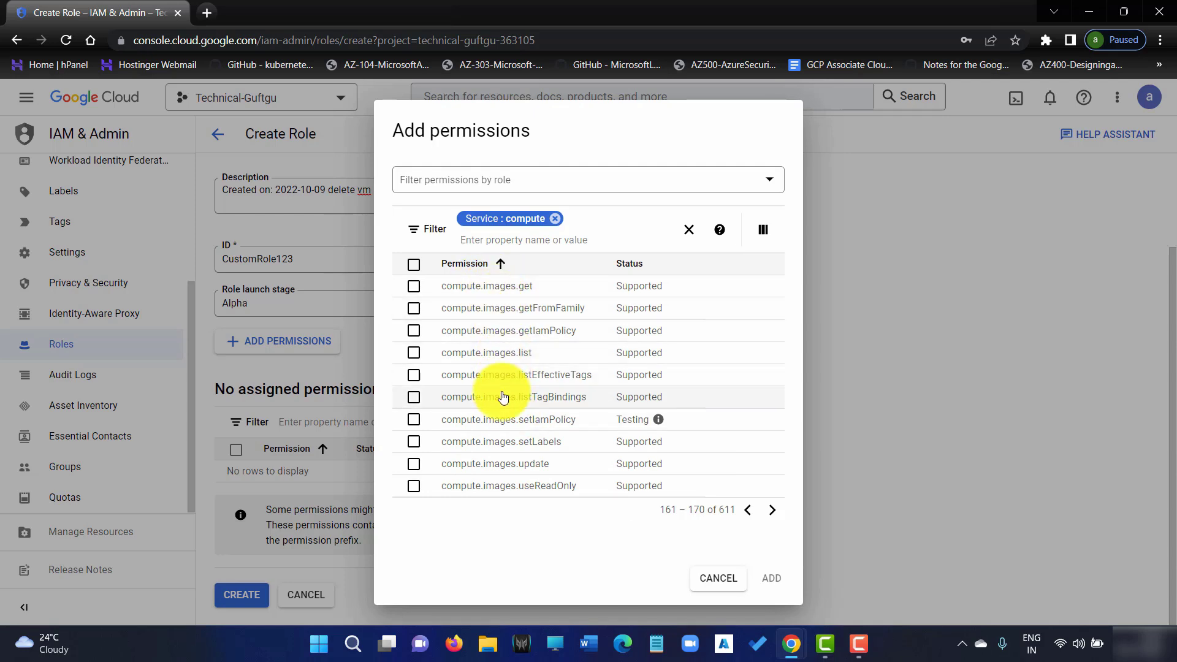
pyautogui.click(777, 513)
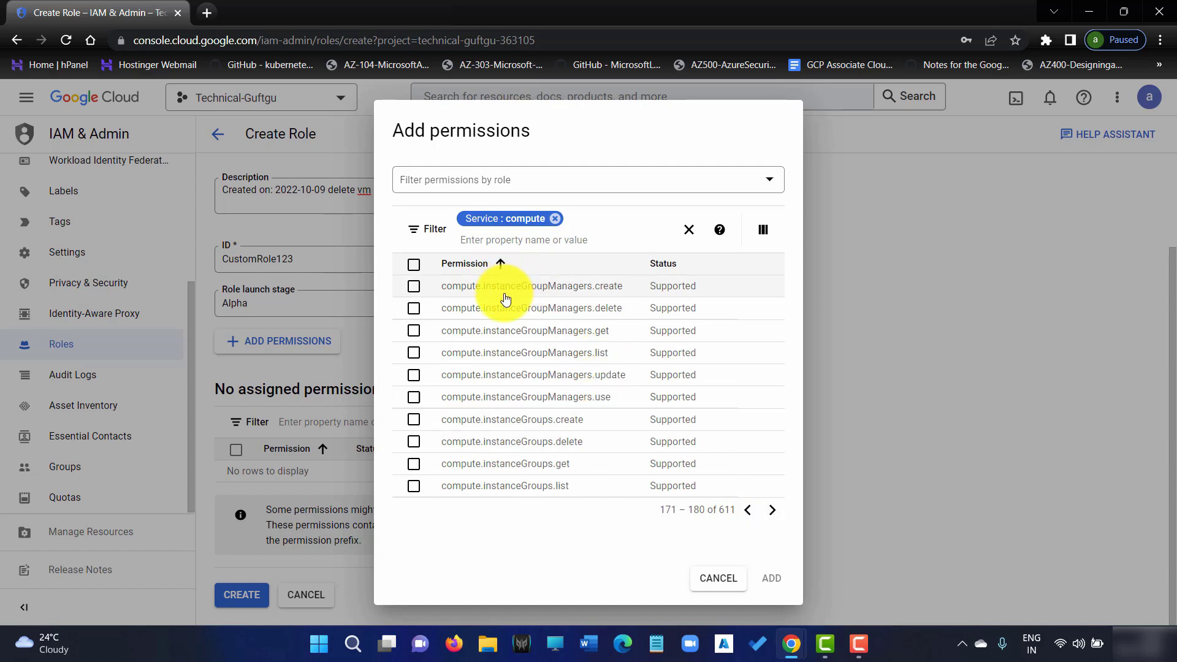
pyautogui.click(775, 513)
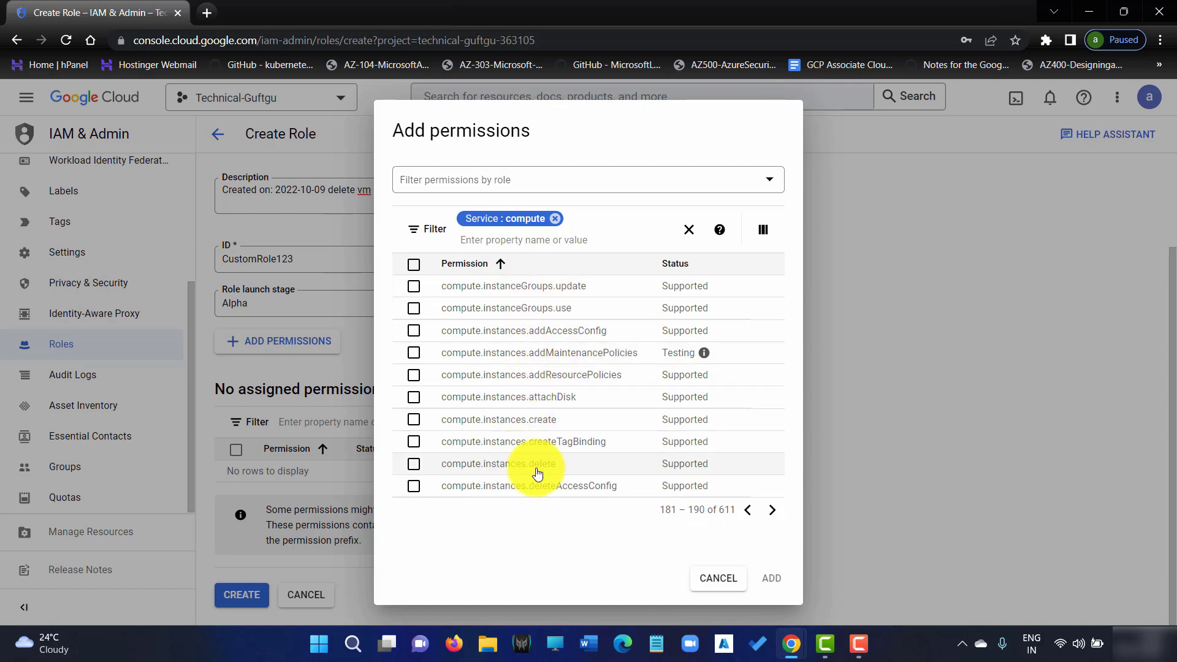
pyautogui.click(414, 470)
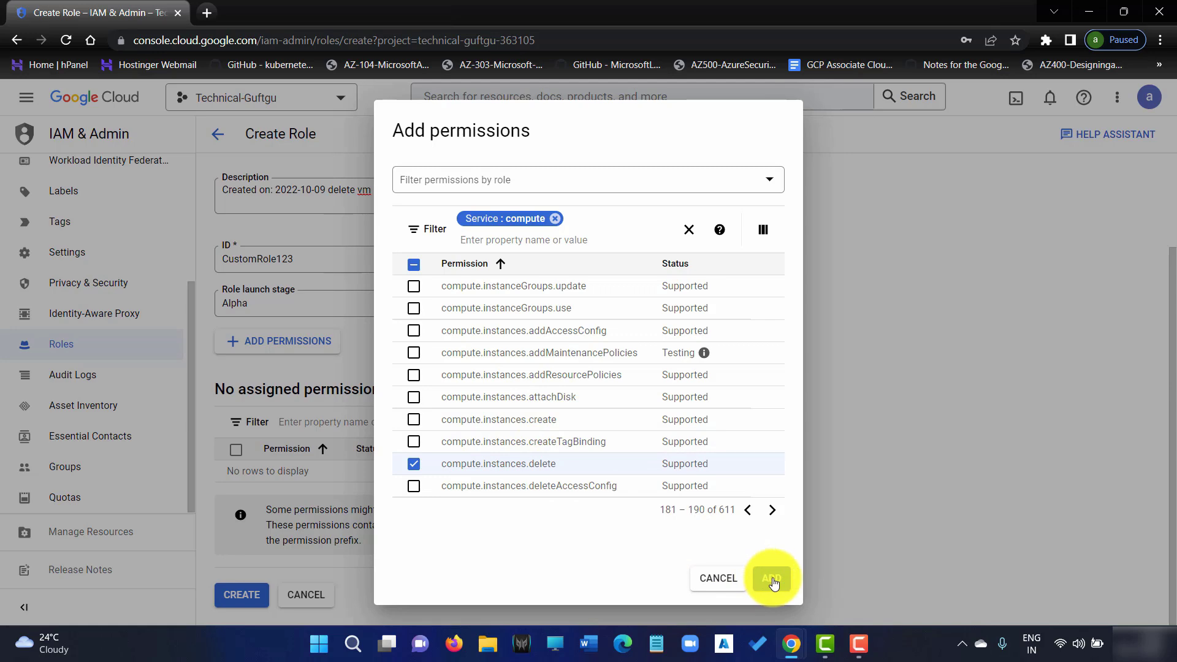
pyautogui.click(773, 579)
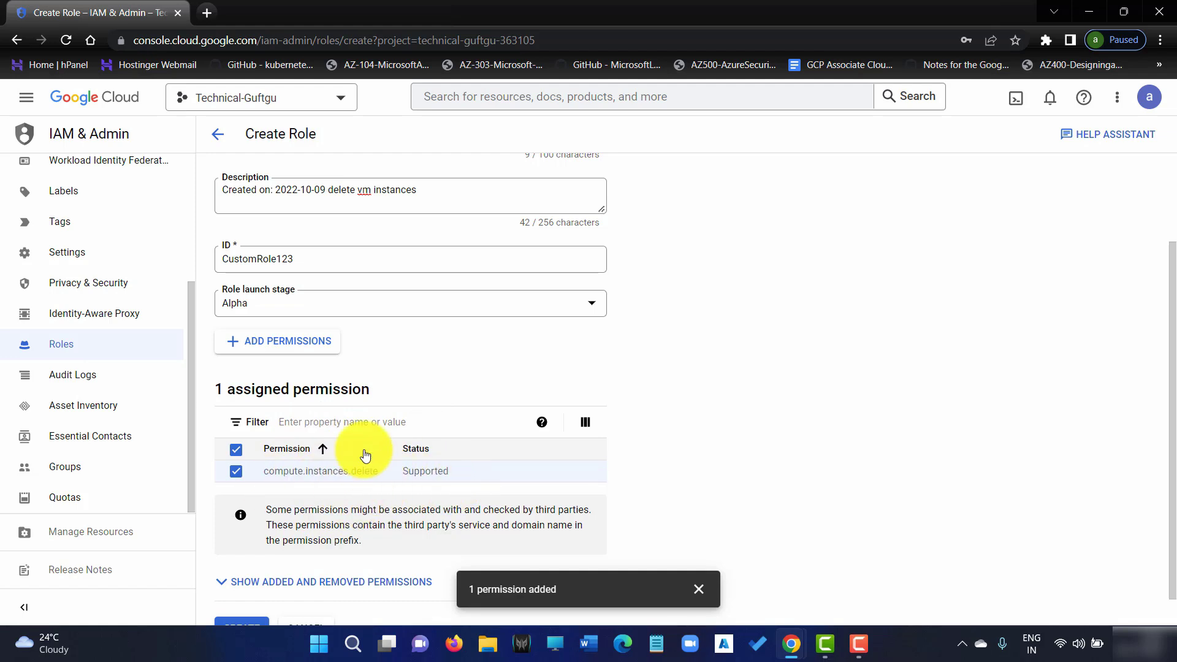
# Create the myrole-tg custom role from the Create Role form
pyautogui.scroll(-1, 381, 508)
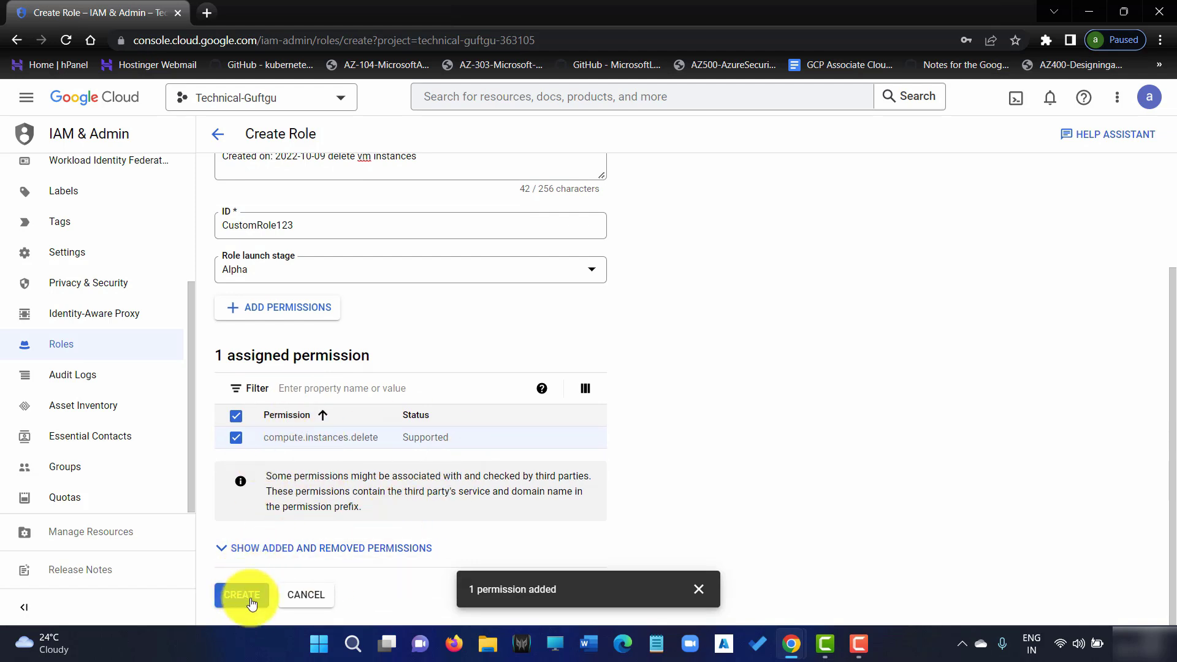
pyautogui.click(251, 597)
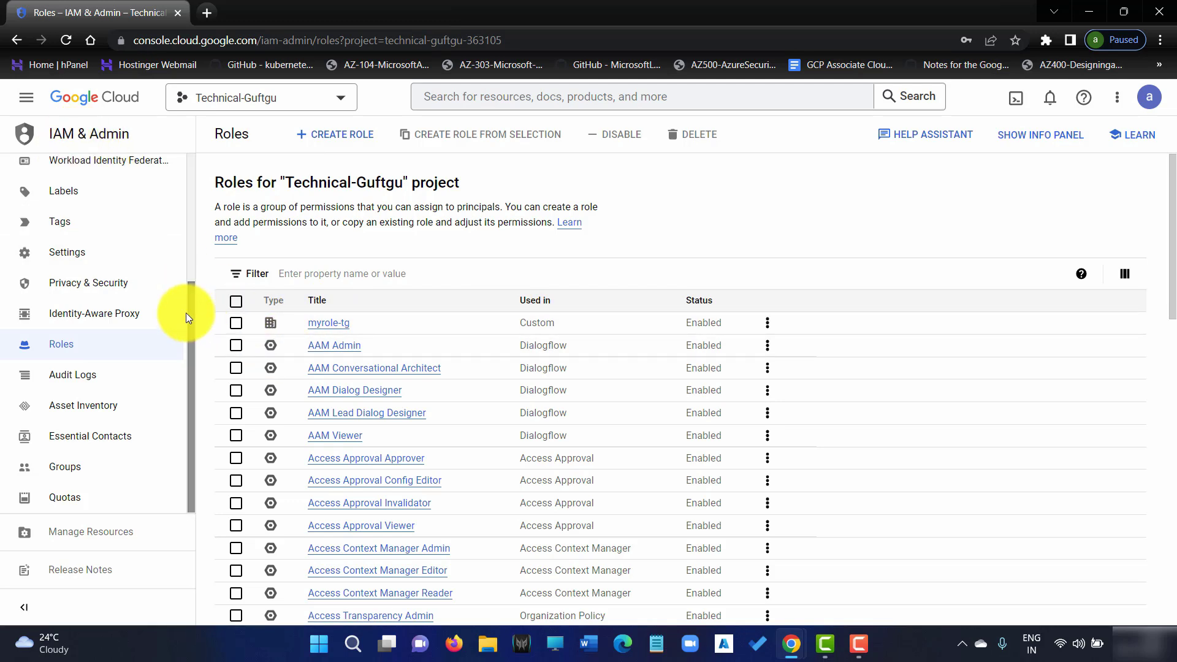
# Remove Compute Instance Admin (v1) and Service Account User from the test user in IAM
pyautogui.scroll(3, 184, 246)
pyautogui.click(96, 179)
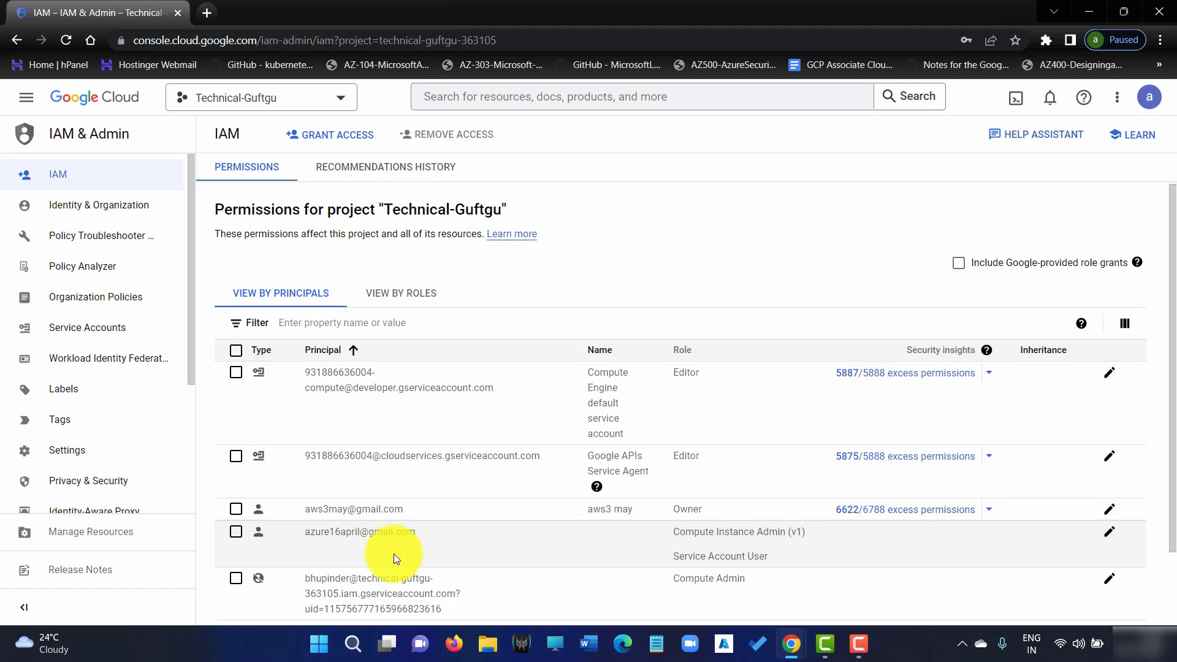
pyautogui.scroll(-1, 394, 554)
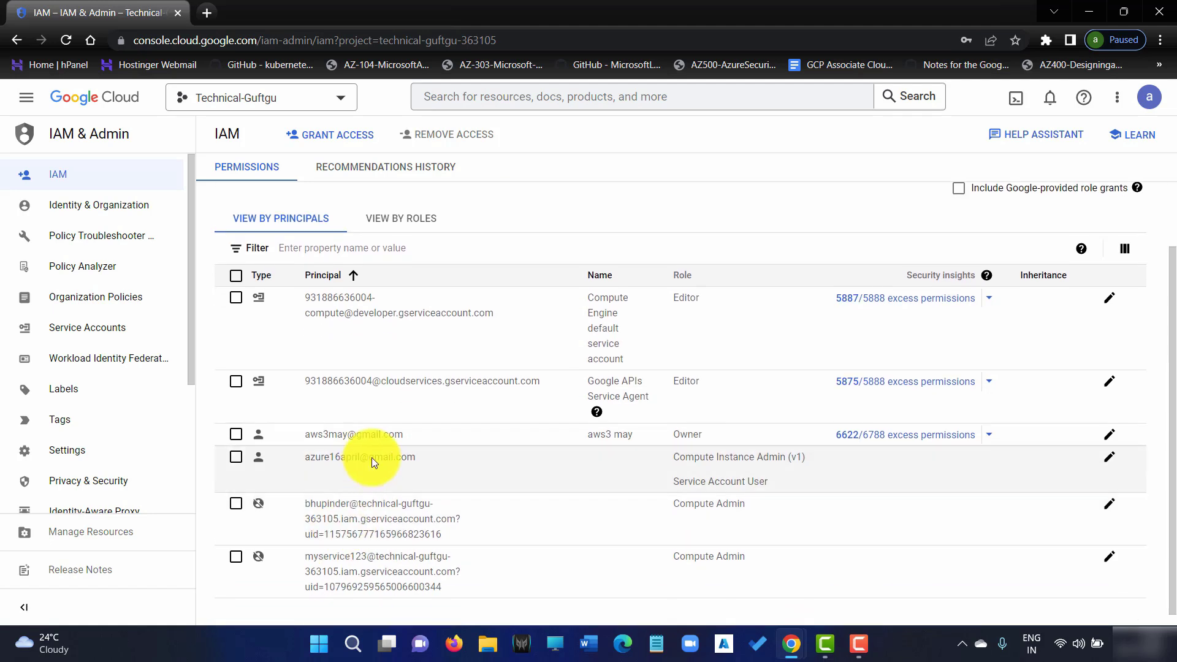
pyautogui.click(237, 458)
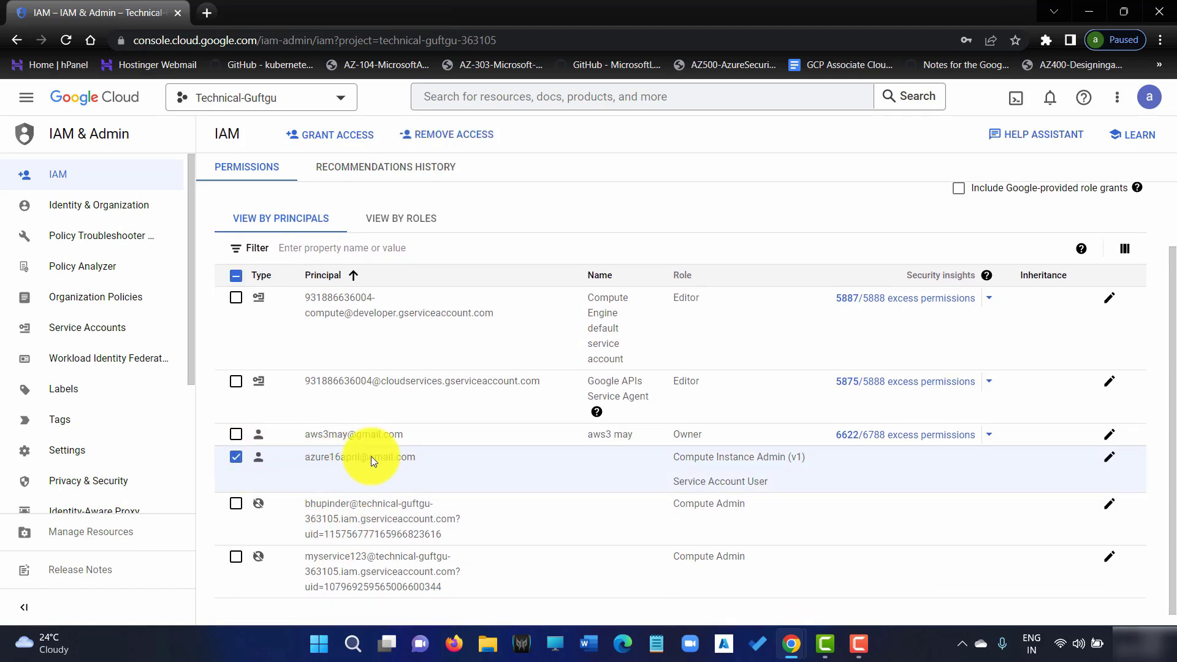
pyautogui.click(1108, 460)
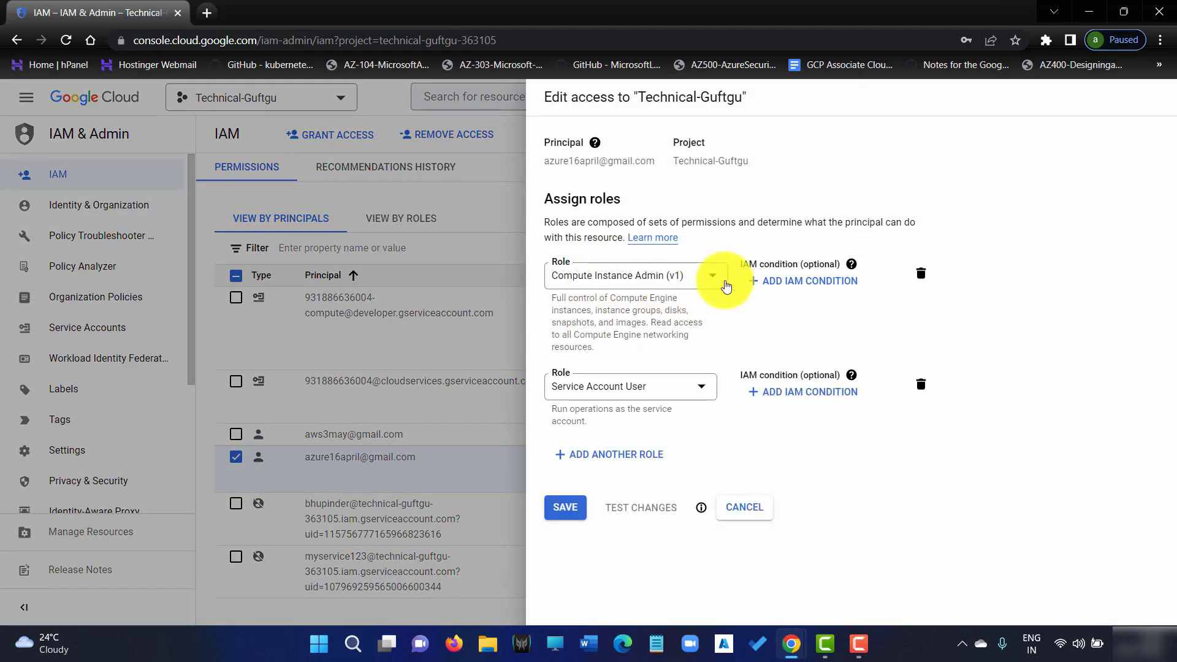
pyautogui.click(917, 279)
pyautogui.click(920, 277)
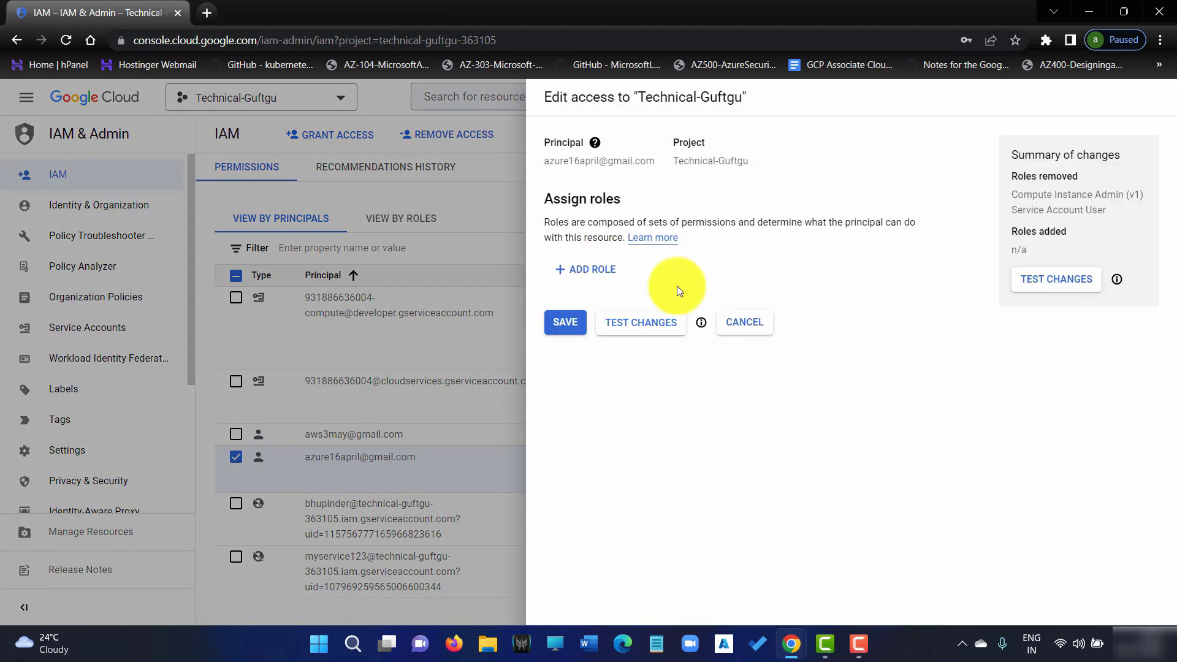
# Assign the custom myrole-tg role to the test user and save
pyautogui.click(604, 271)
pyautogui.click(552, 278)
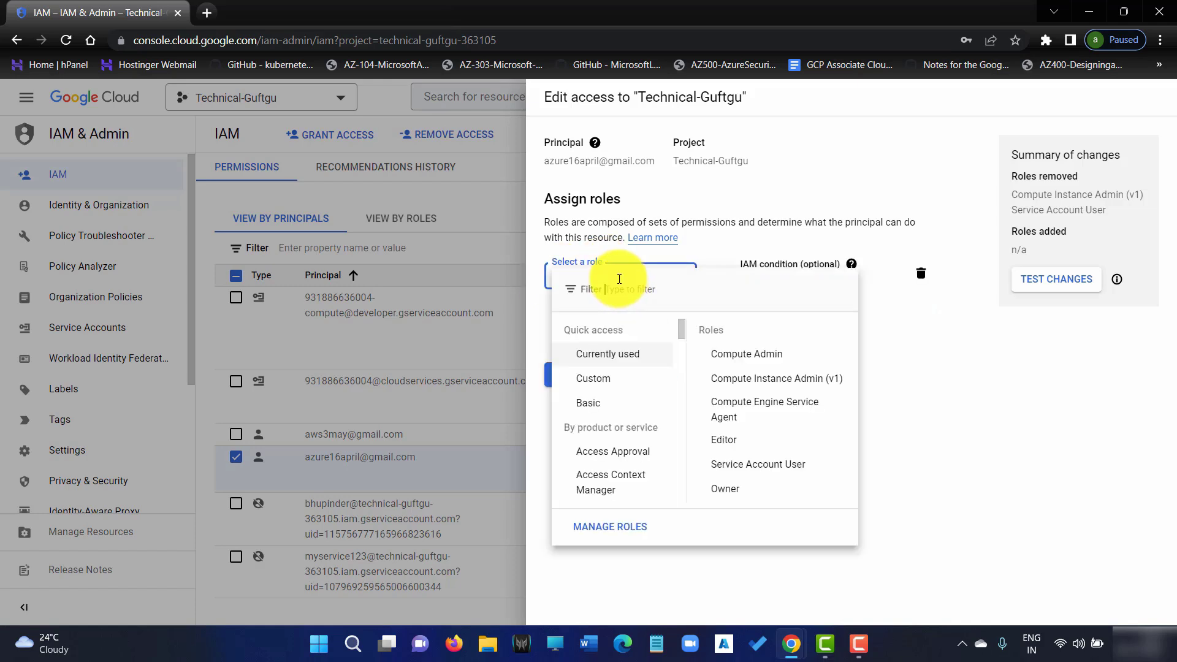
pyautogui.click(594, 380)
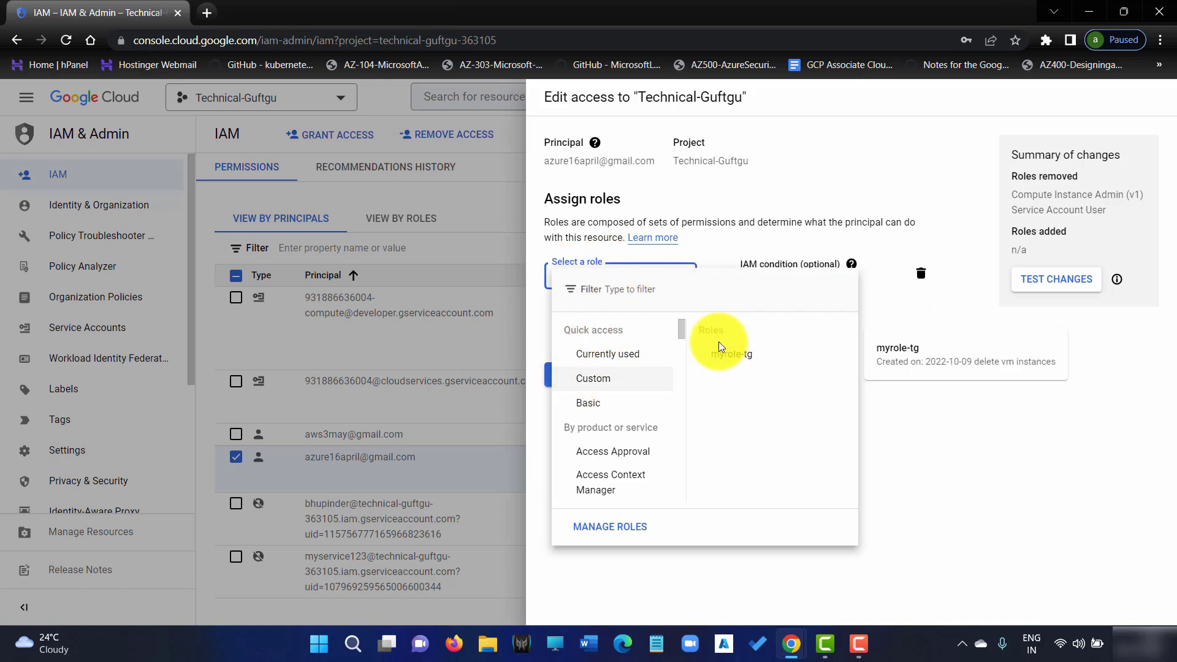
pyautogui.click(731, 354)
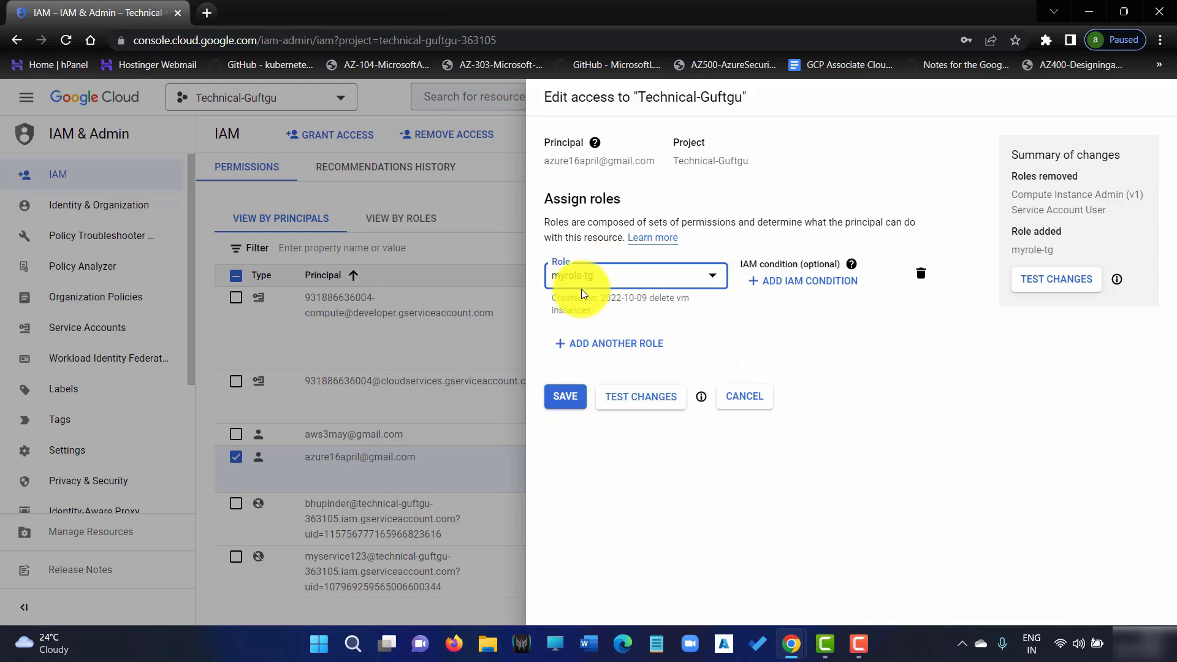
pyautogui.click(565, 397)
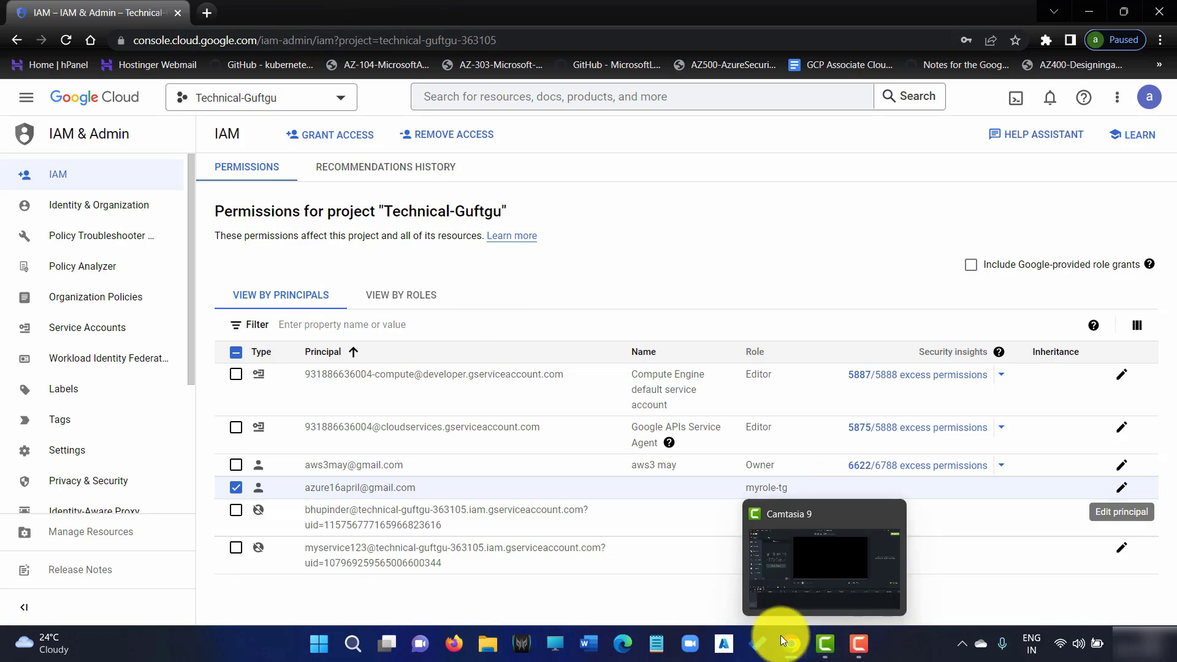
pyautogui.moveTo(790, 641)
pyautogui.click(945, 579)
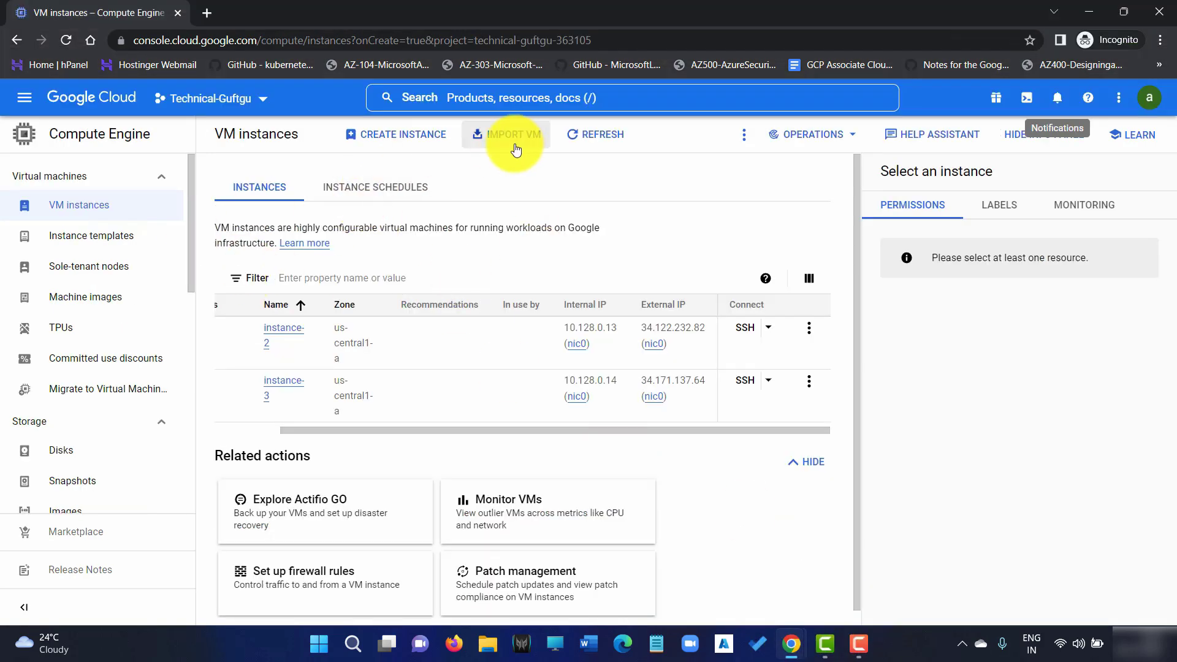
# In the test user's window, refresh, sign out, and reopen Compute Engine's VM instances page
pyautogui.click(587, 134)
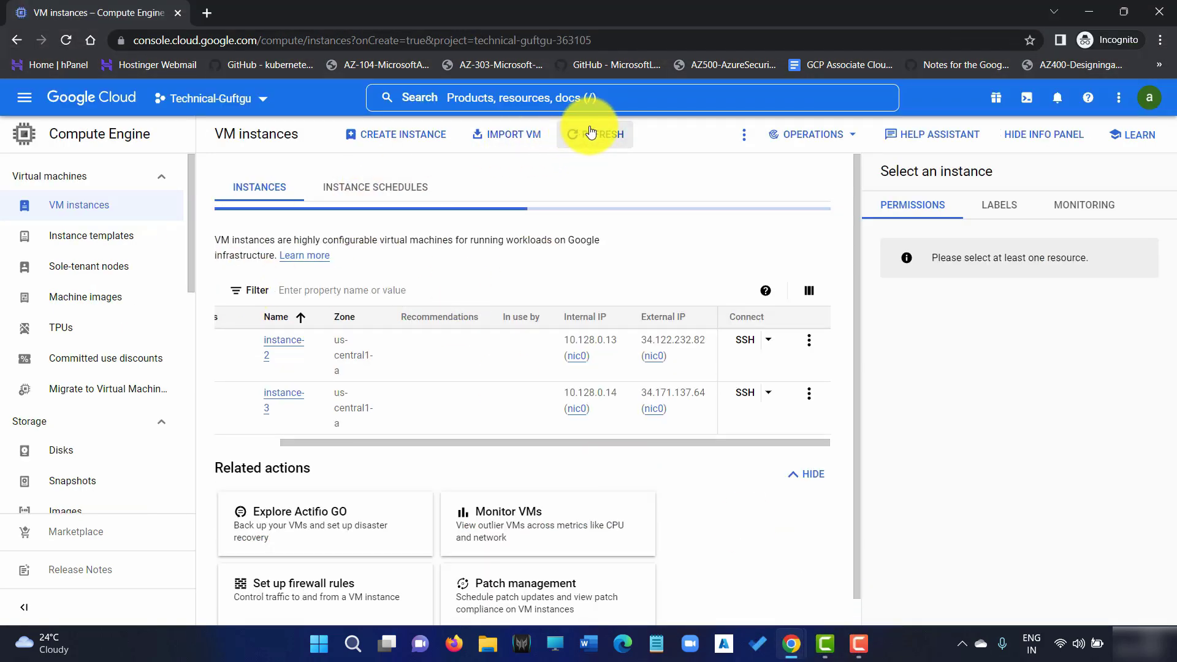
pyautogui.click(1152, 100)
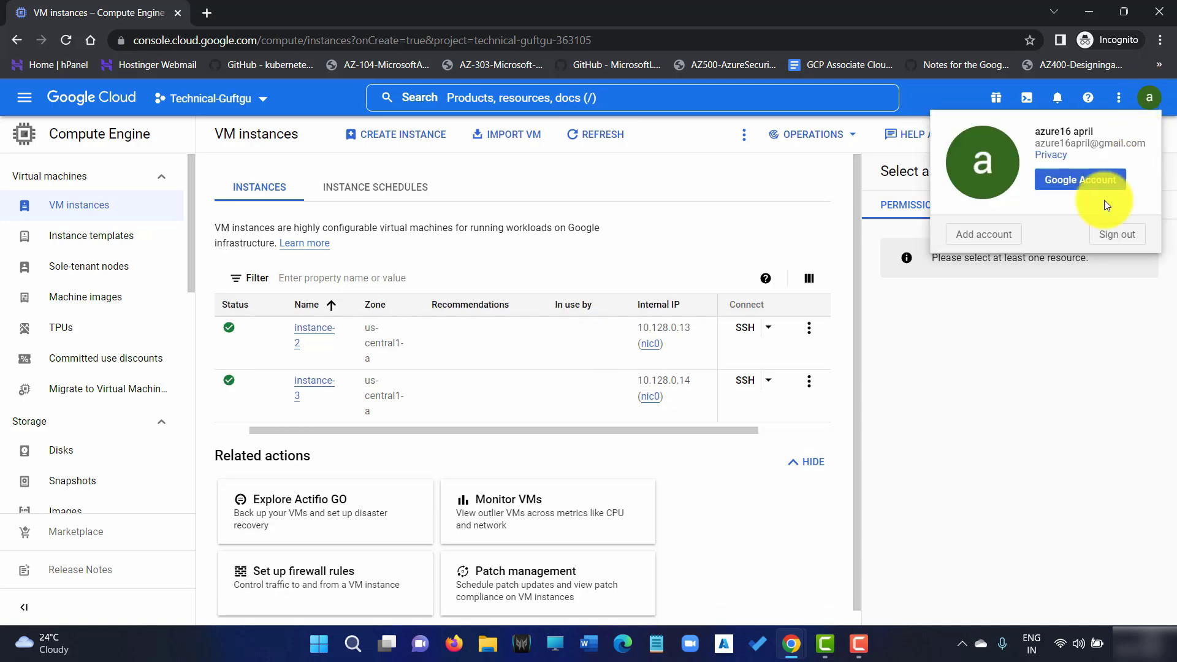
pyautogui.click(1122, 236)
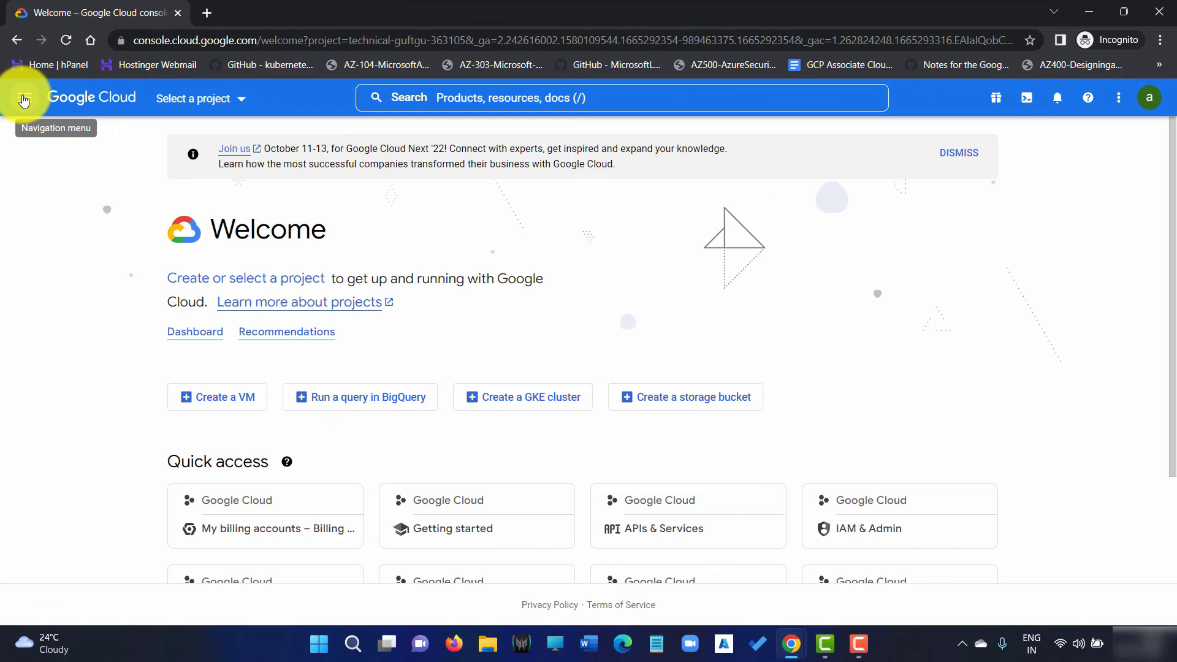
pyautogui.click(24, 98)
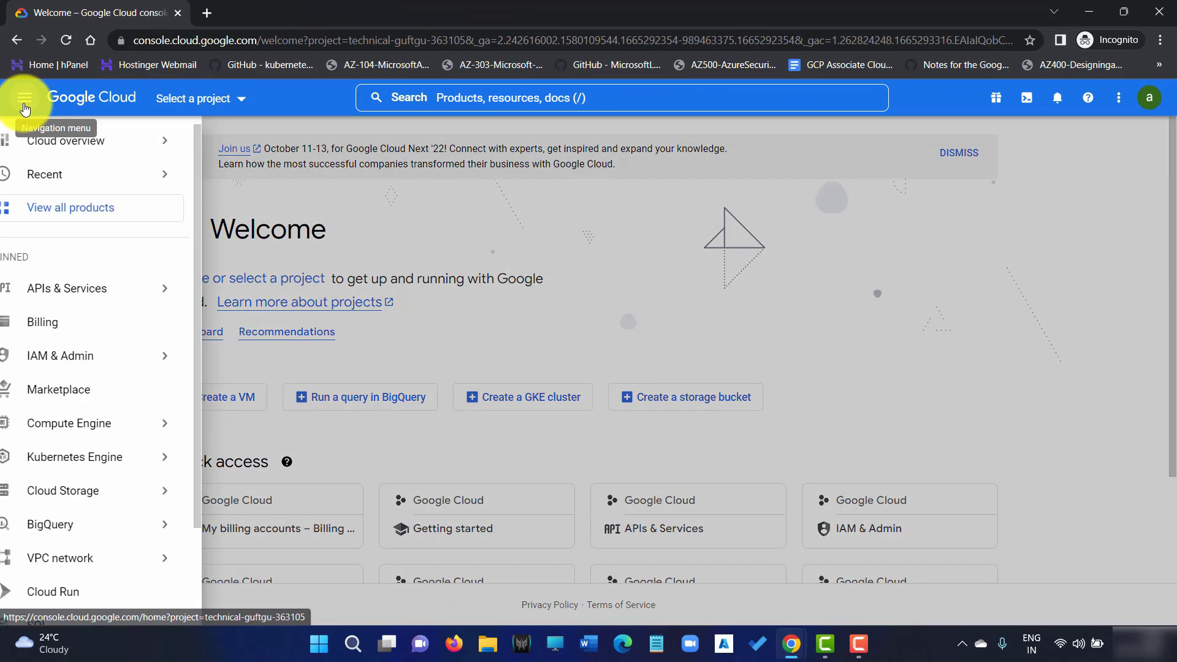
pyautogui.moveTo(86, 424)
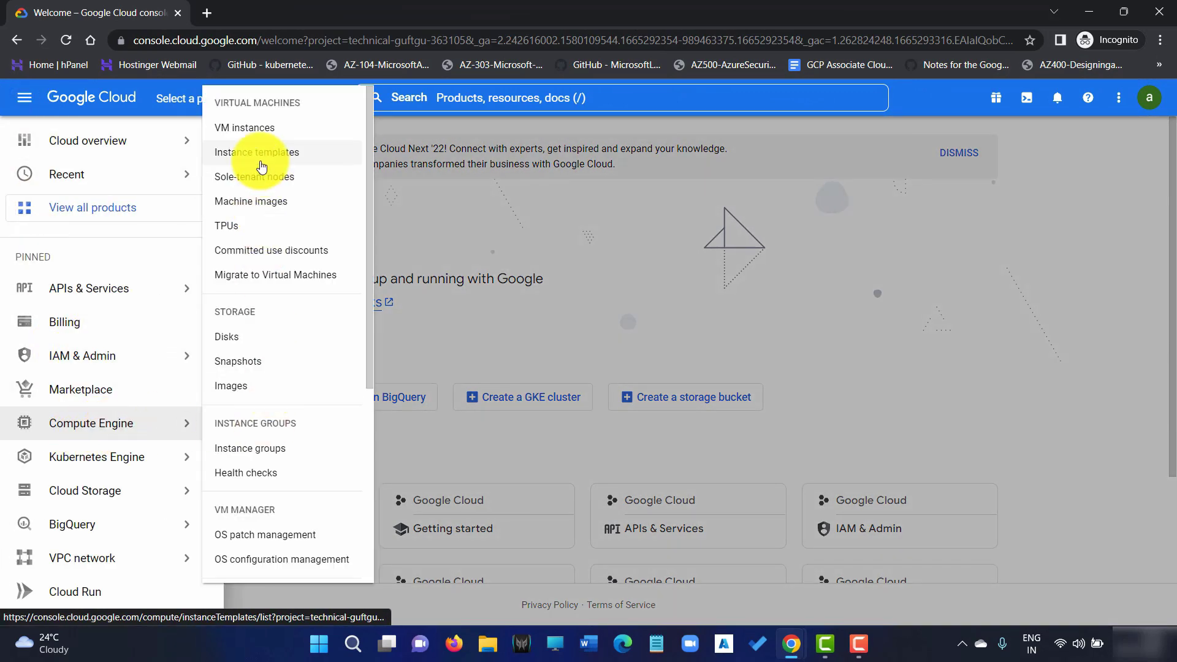
pyautogui.click(263, 129)
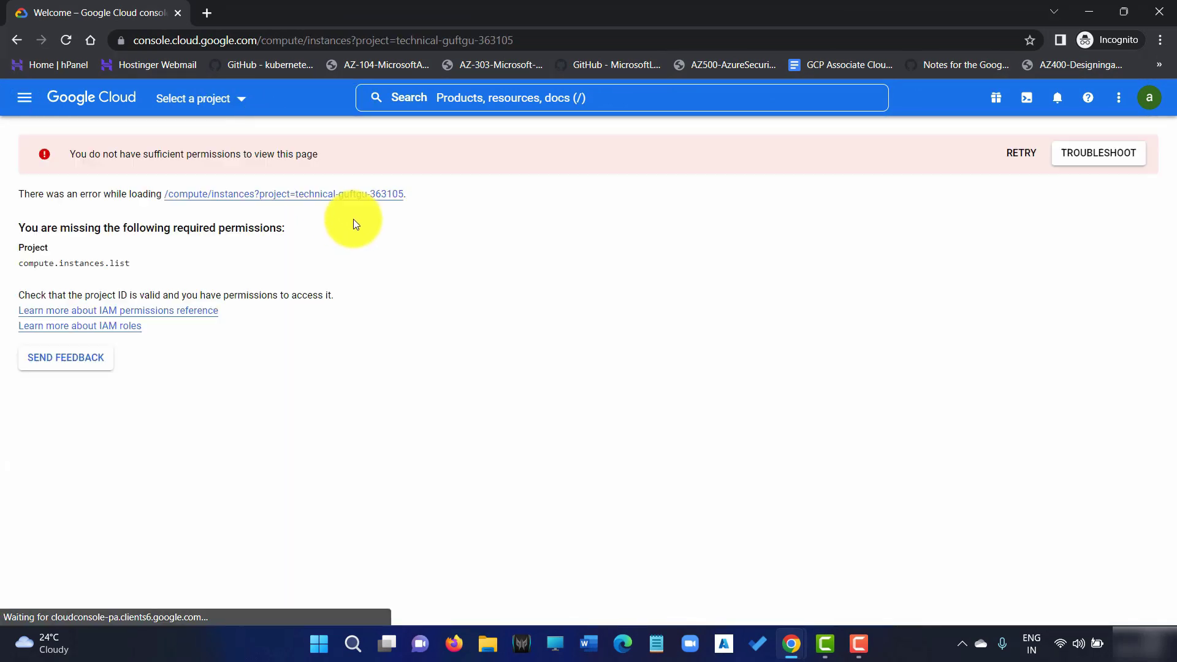
# Highlight the insufficient-permissions error naming the missing compute.instances.list, then return to the IAM window
pyautogui.moveTo(120, 156); pyautogui.dragTo(298, 151)
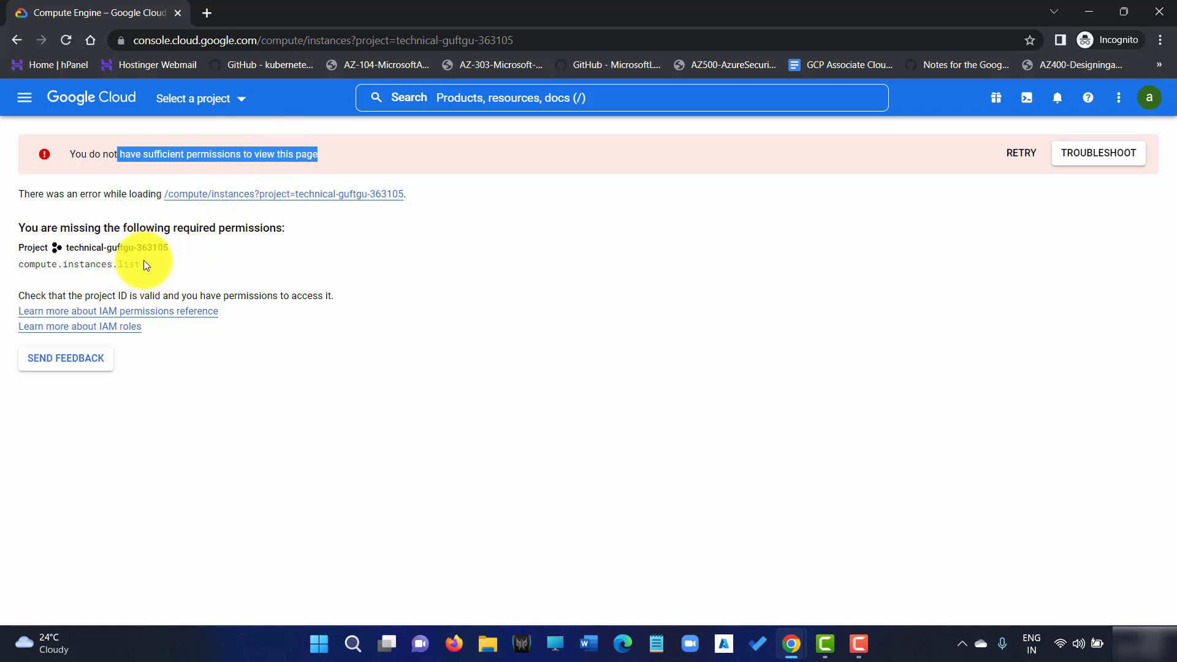
pyautogui.moveTo(18, 289); pyautogui.dragTo(80, 272)
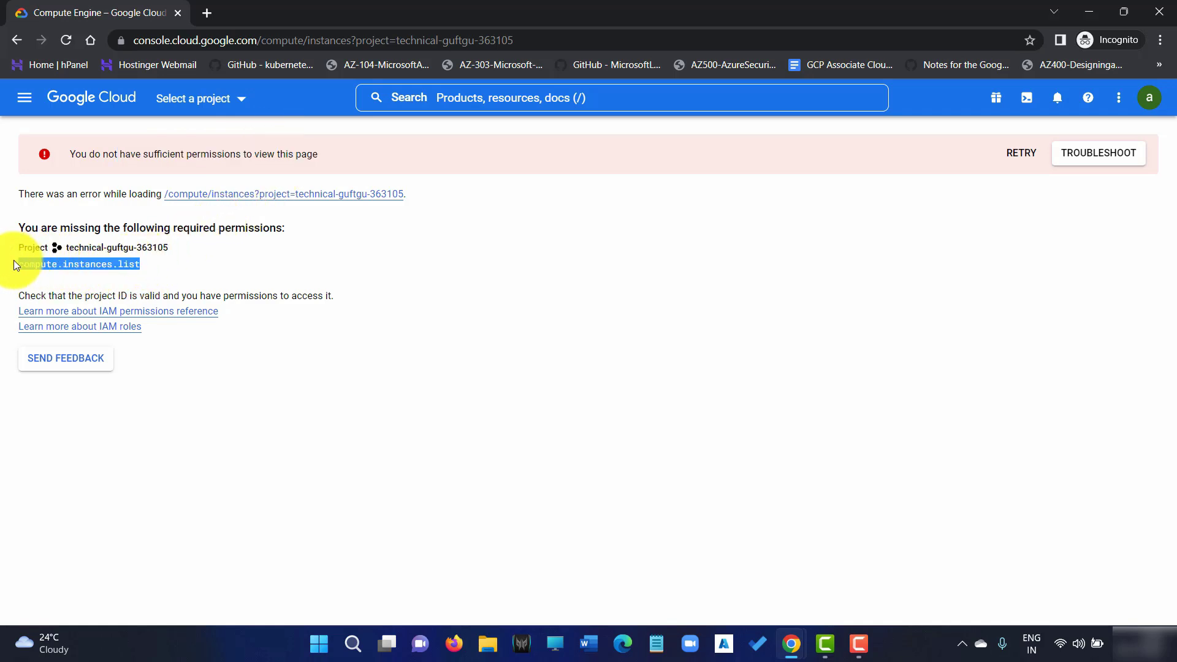
pyautogui.click(110, 263)
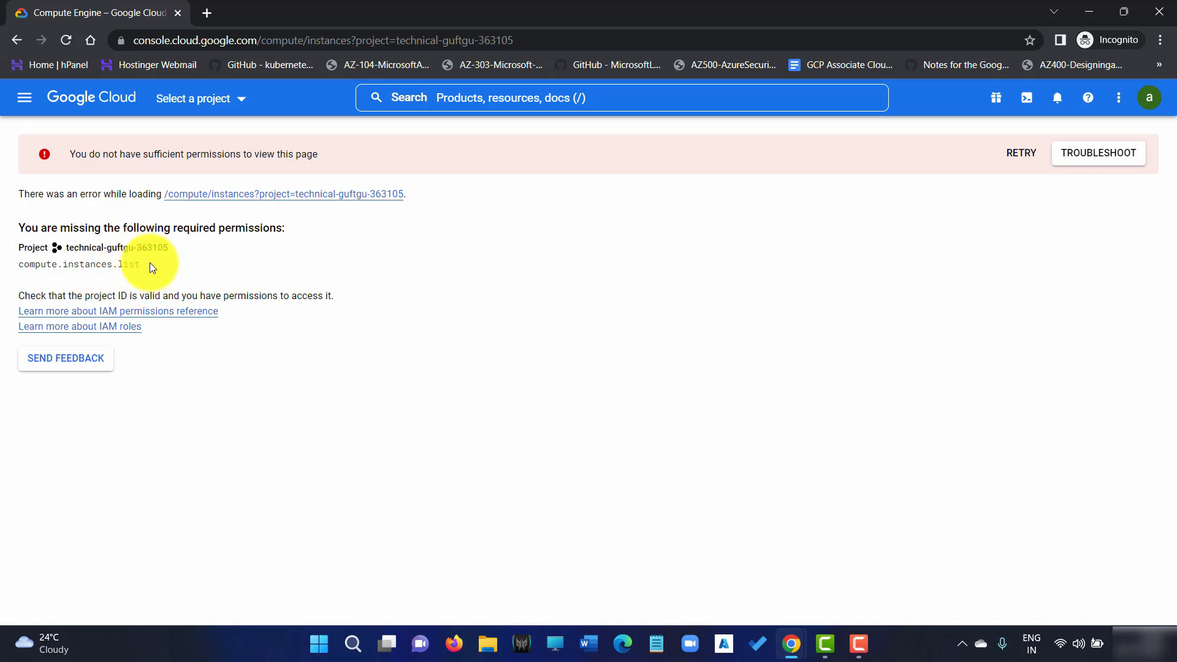
pyautogui.moveTo(116, 265); pyautogui.dragTo(27, 270)
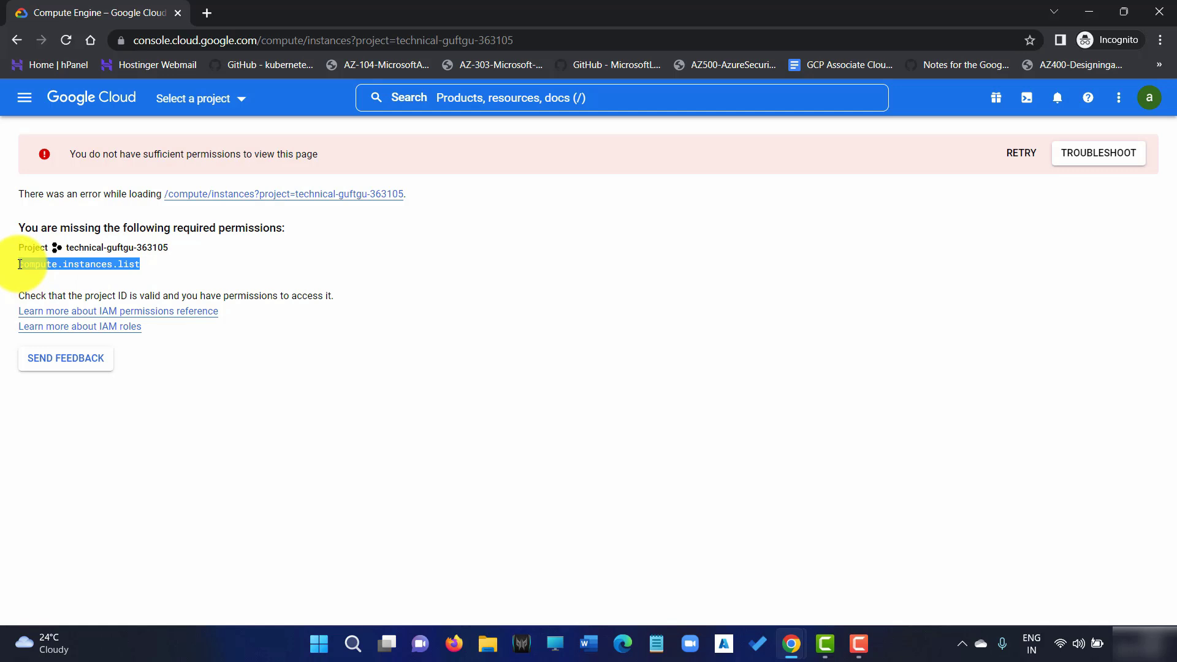
pyautogui.click(124, 263)
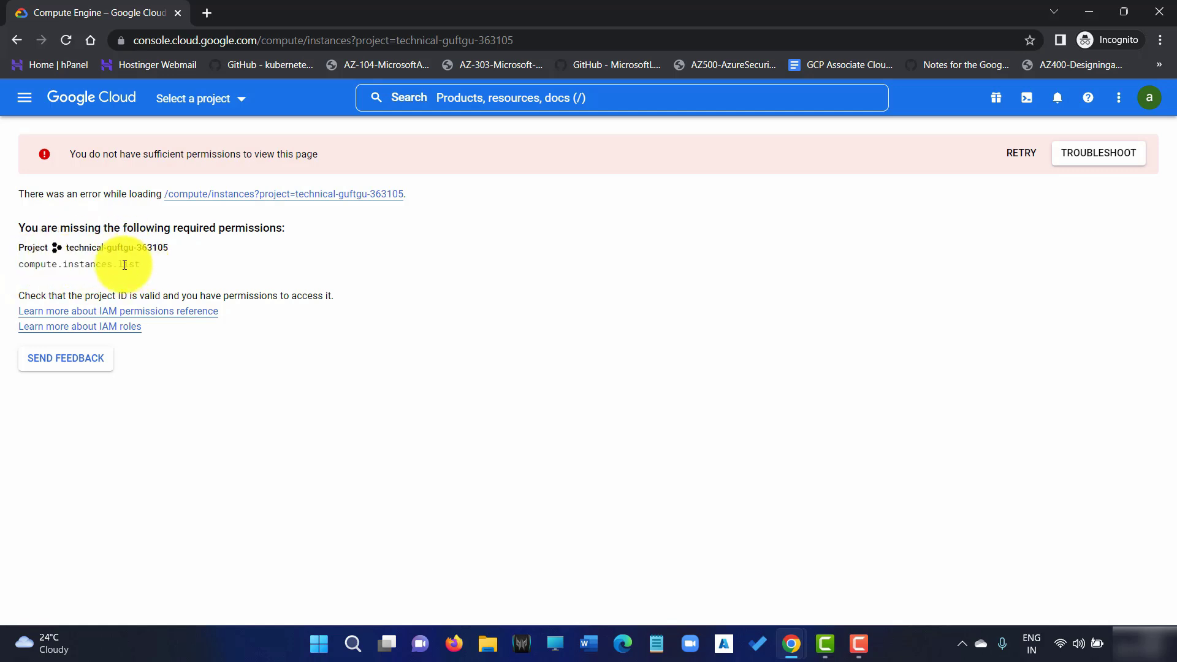
pyautogui.moveTo(19, 268); pyautogui.dragTo(137, 263)
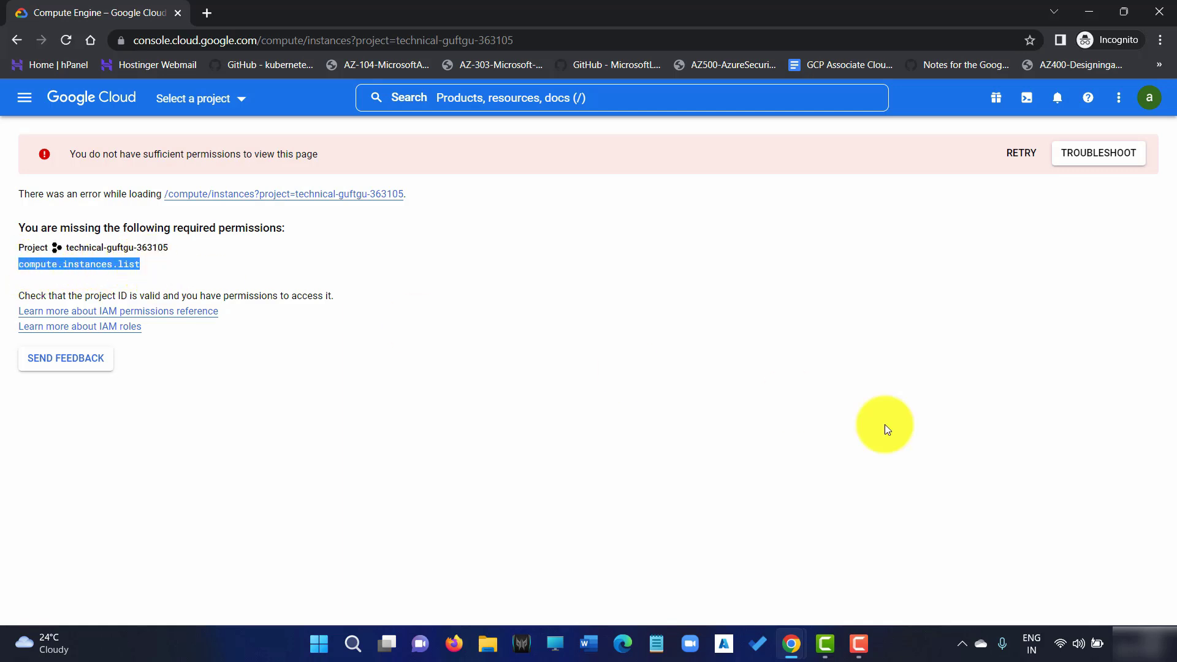
pyautogui.moveTo(790, 632)
pyautogui.click(678, 527)
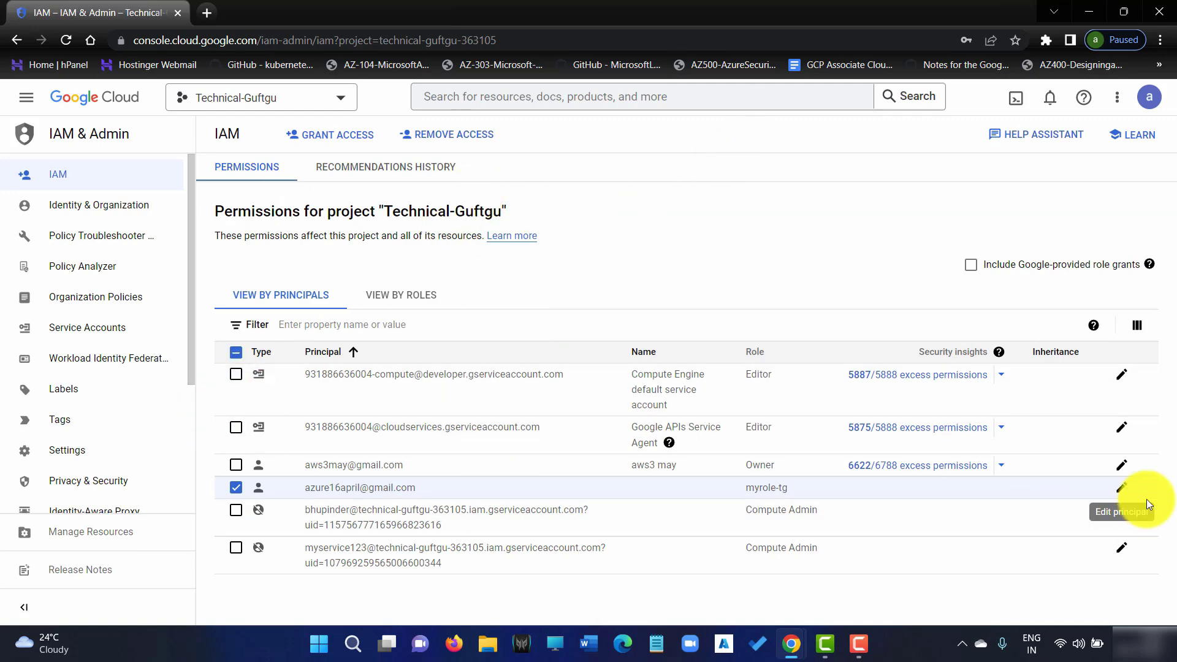
# Open myrole-tg's Edit Role page from the Roles list and bring up its addable permissions
pyautogui.click(1124, 491)
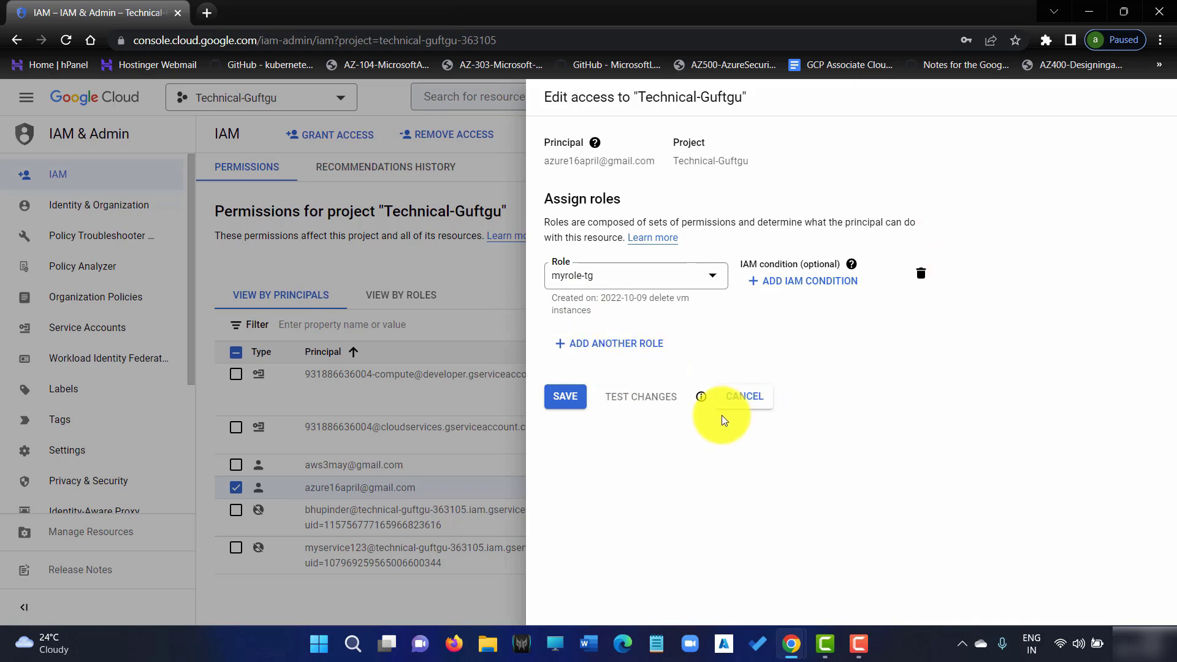
pyautogui.click(171, 142)
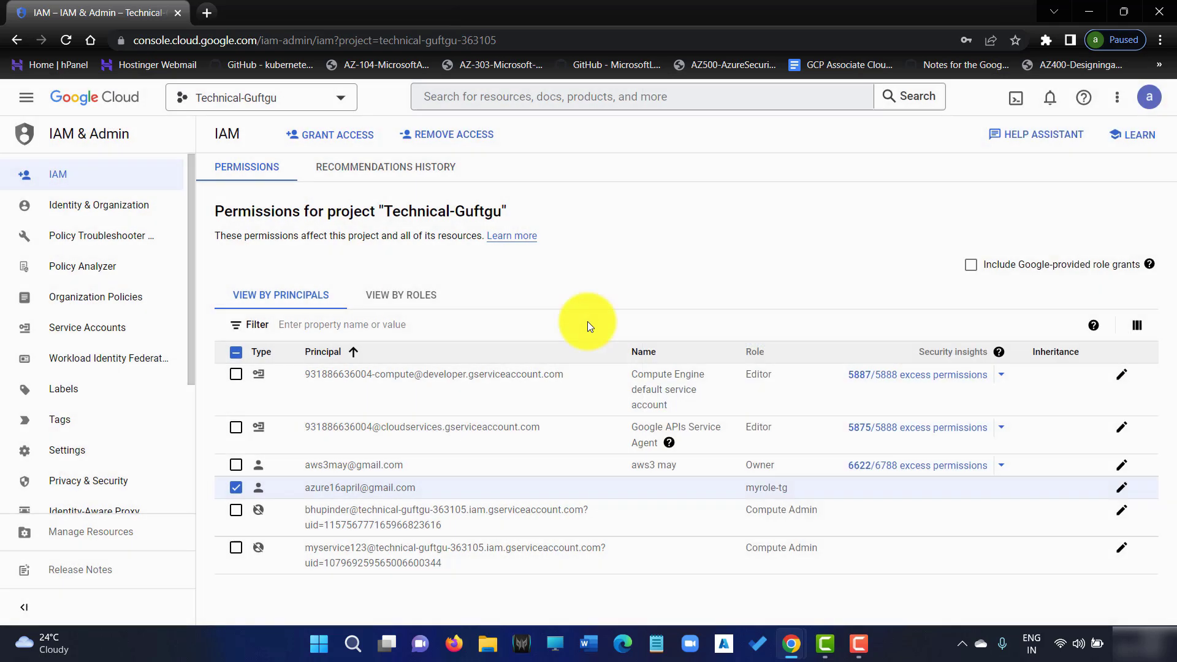
pyautogui.scroll(-3, 86, 441)
pyautogui.click(92, 348)
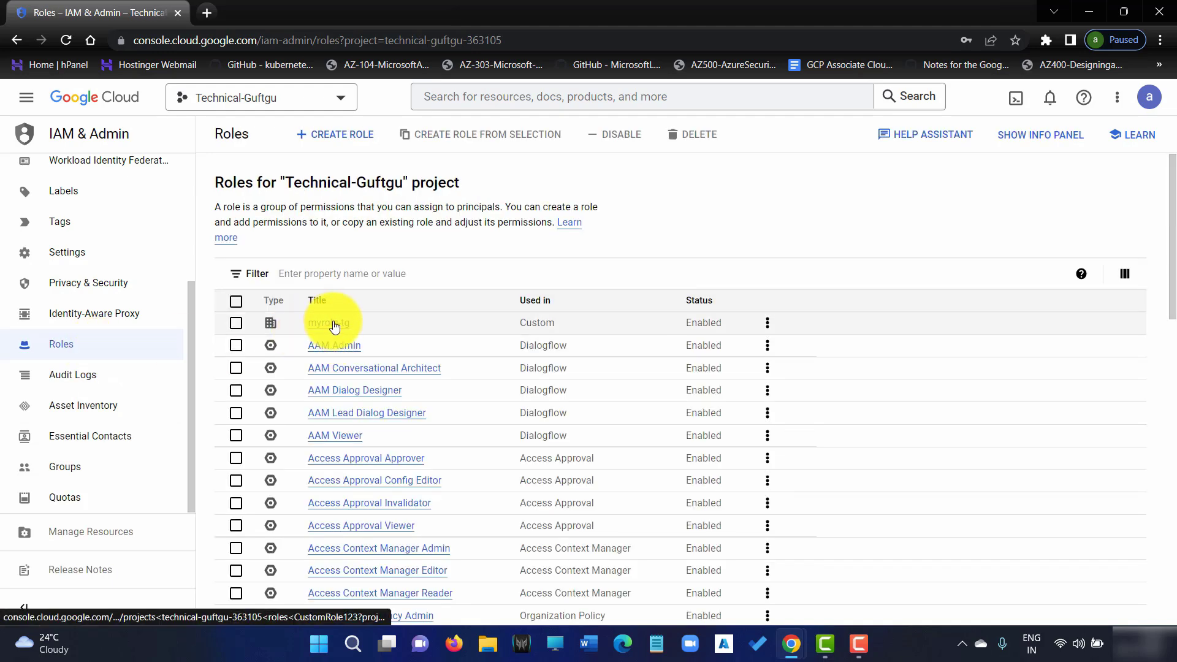
pyautogui.click(767, 323)
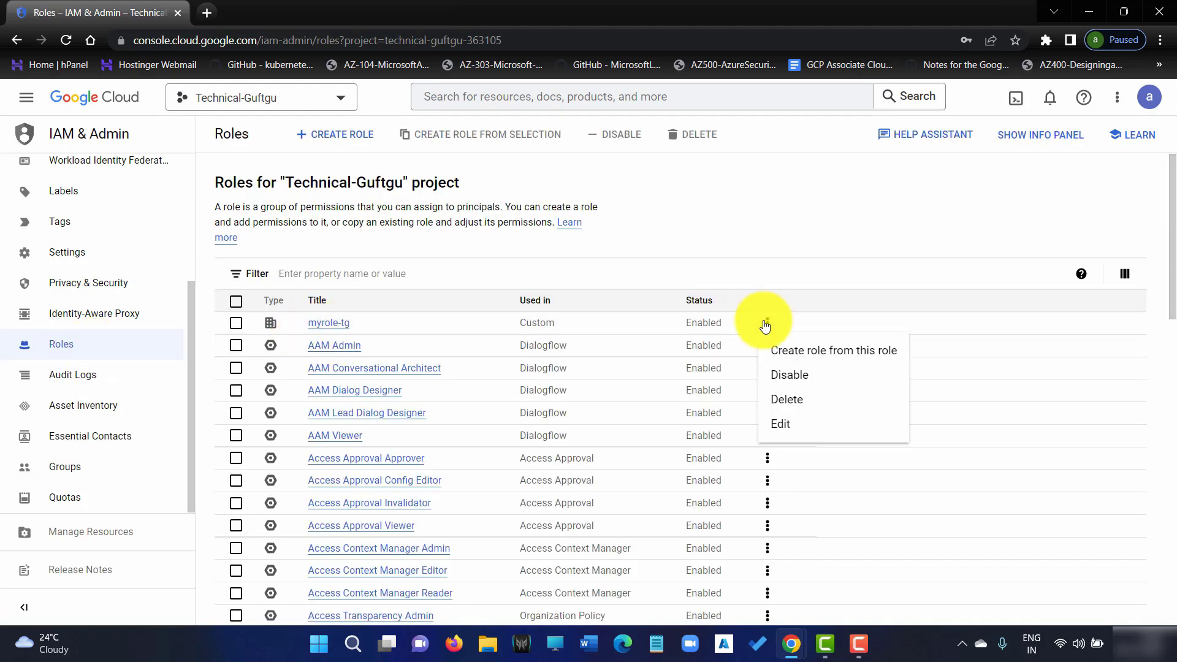
pyautogui.click(780, 426)
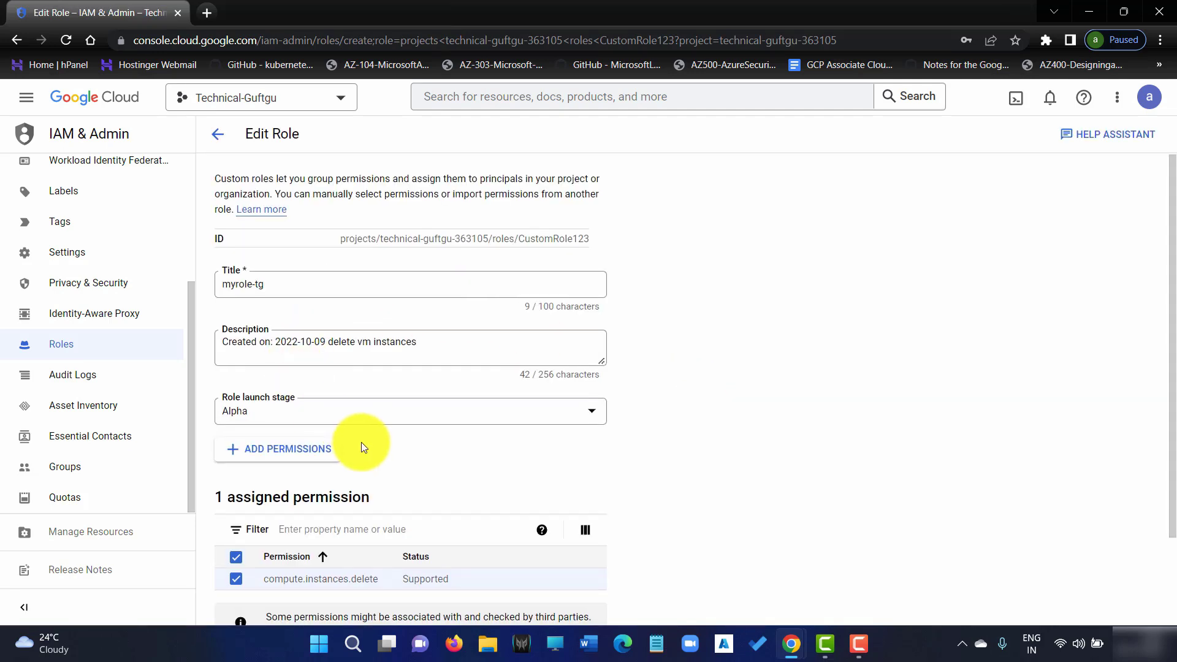
pyautogui.scroll(-2, 362, 443)
pyautogui.click(298, 342)
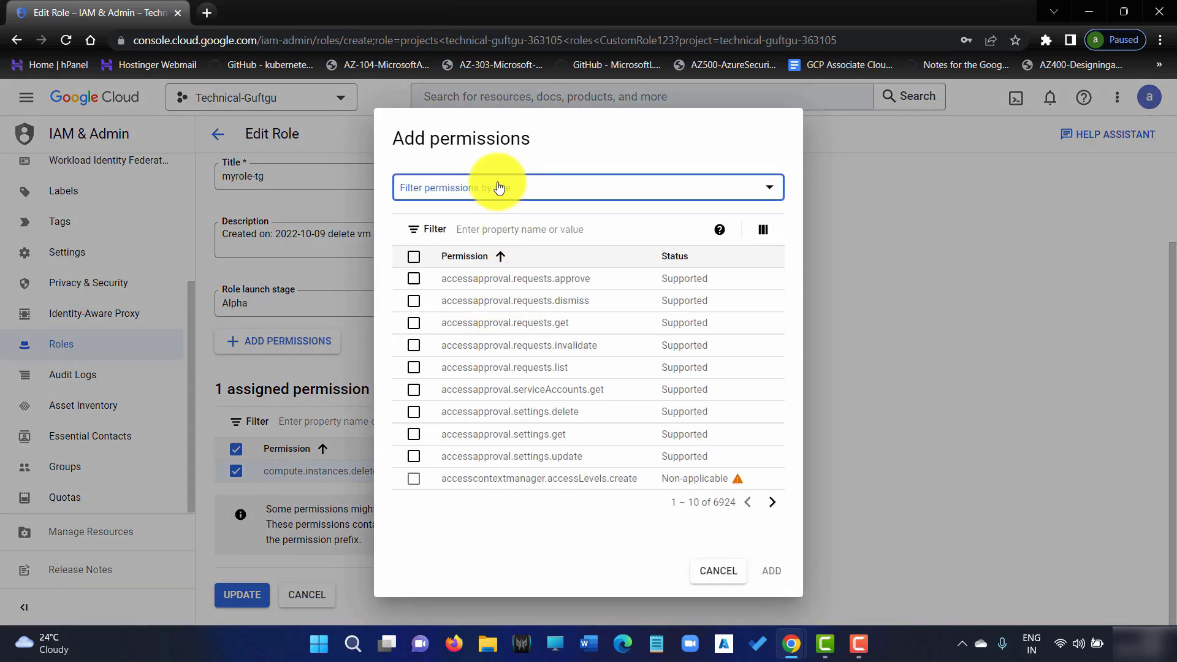
# Filter the Add permissions list to the compute service
pyautogui.click(499, 188)
pyautogui.click(565, 198)
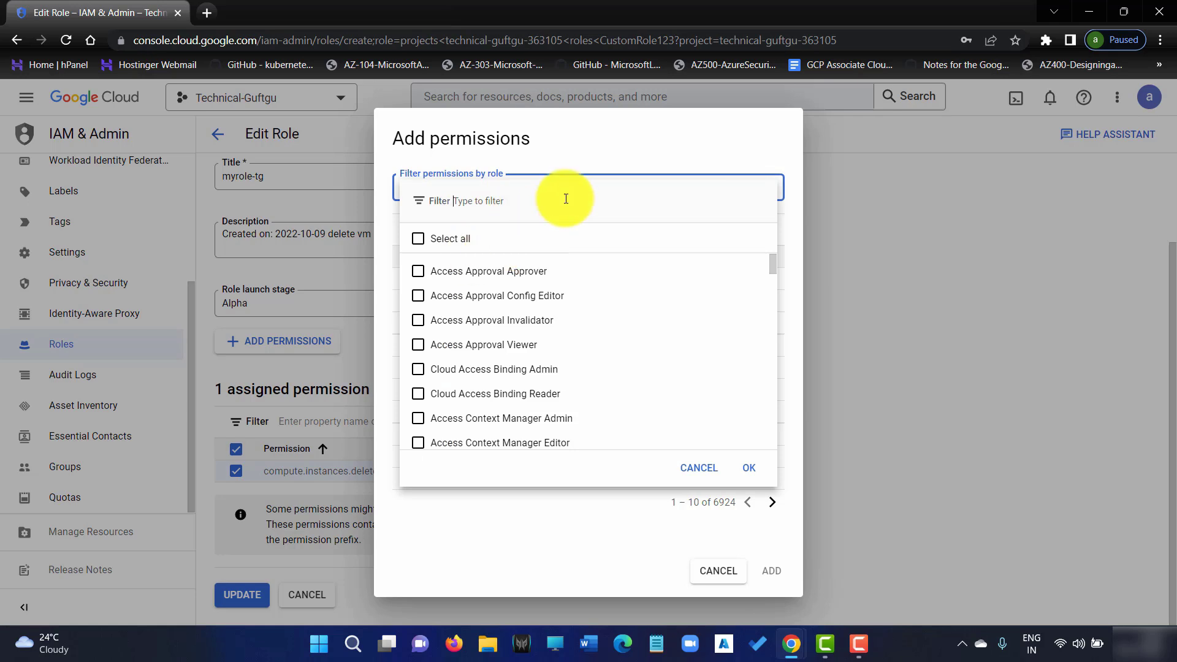
pyautogui.click(576, 158)
pyautogui.click(518, 233)
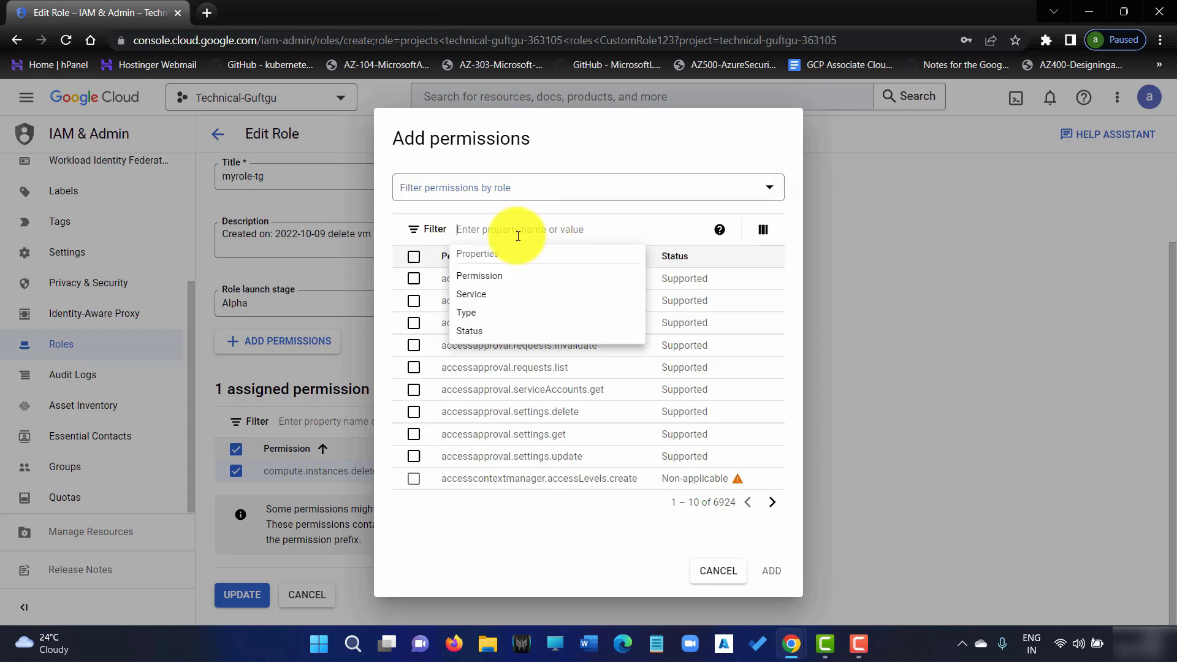
pyautogui.click(484, 295)
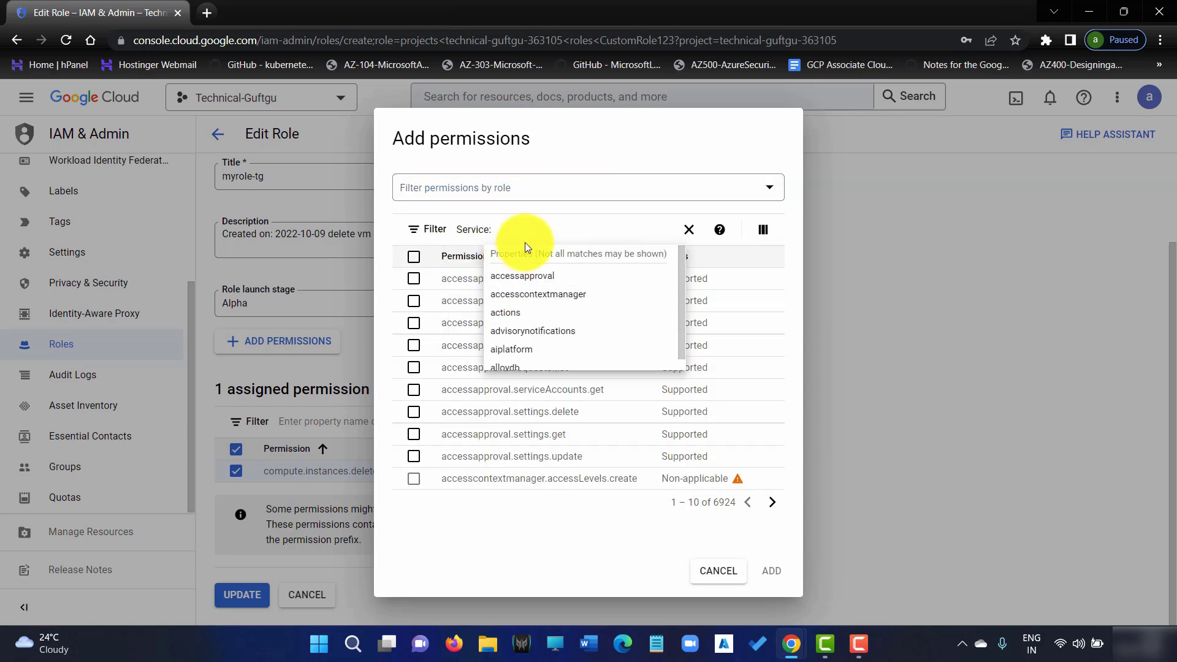
pyautogui.write('comput')
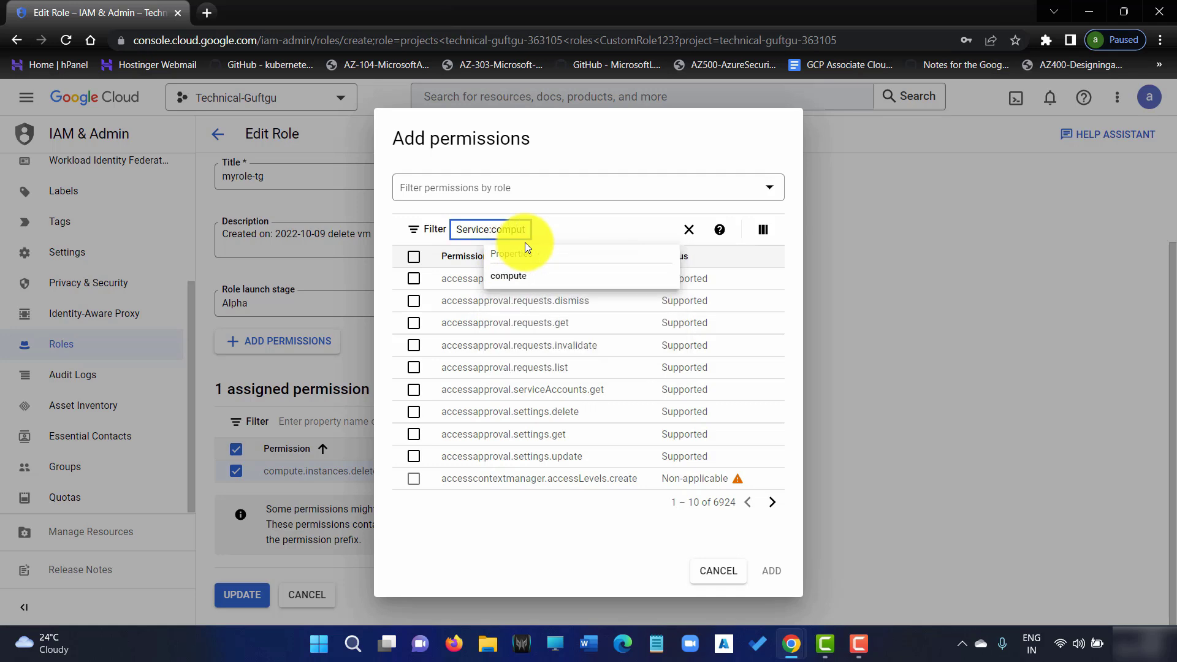
pyautogui.click(535, 276)
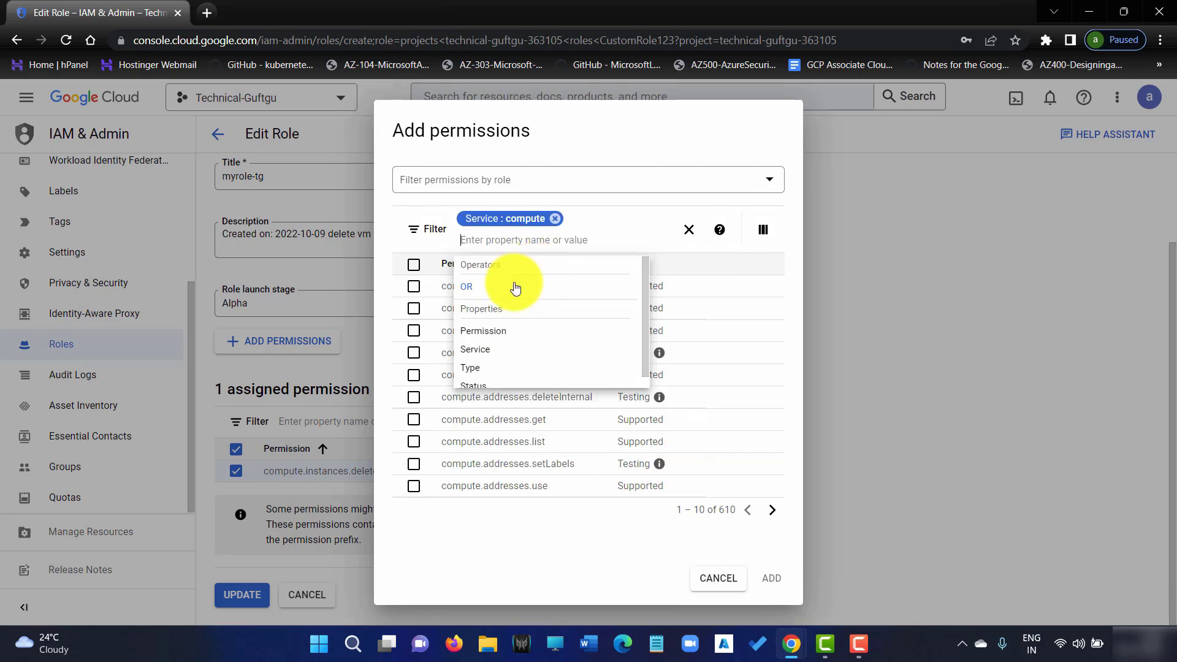
pyautogui.click(631, 202)
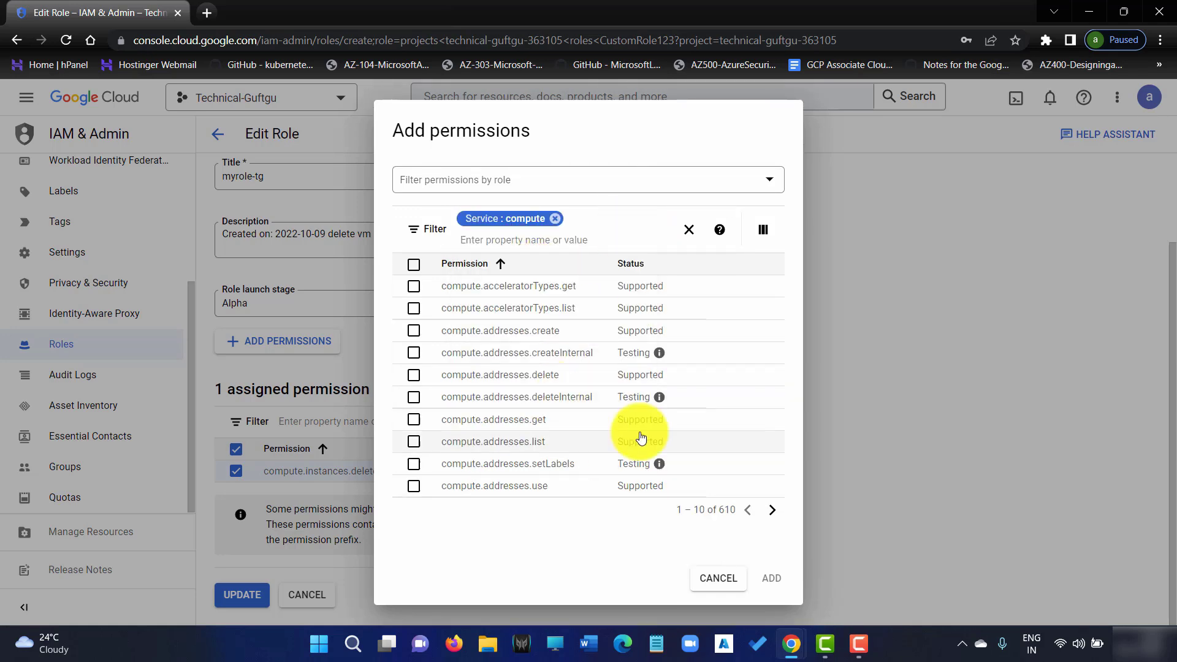
# Add compute.instances.list to myrole-tg and update the role
pyautogui.click(773, 511)
pyautogui.click(774, 512)
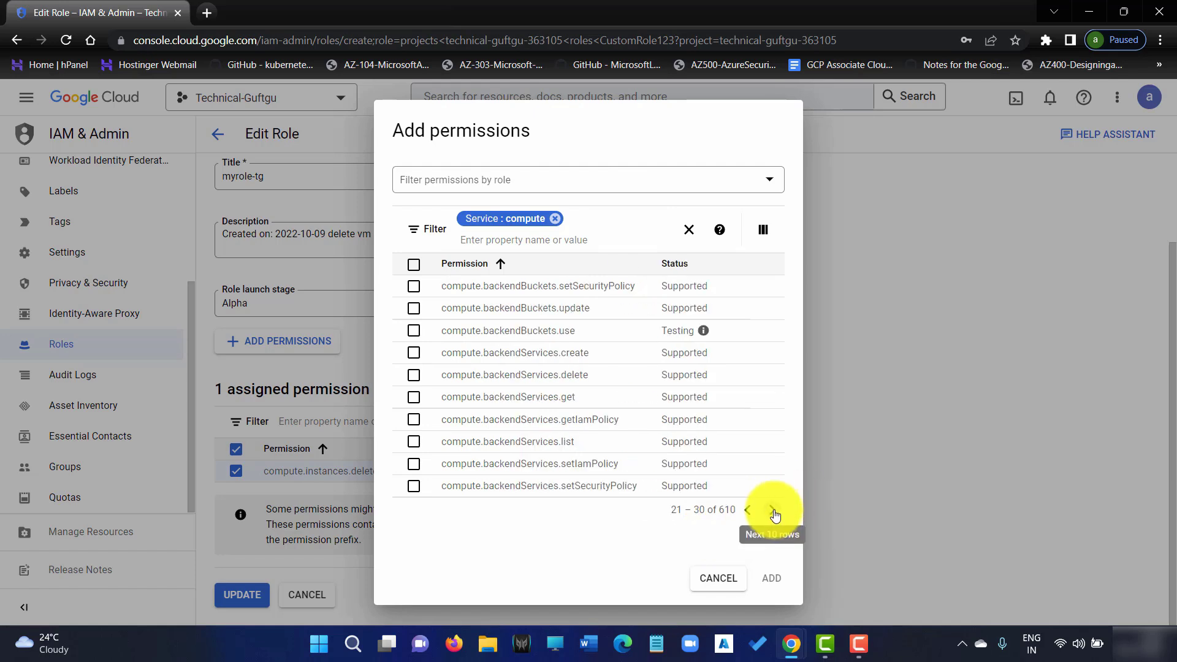
pyautogui.click(774, 511)
pyautogui.click(774, 512)
pyautogui.click(774, 511)
pyautogui.click(774, 511)
pyautogui.click(774, 511)
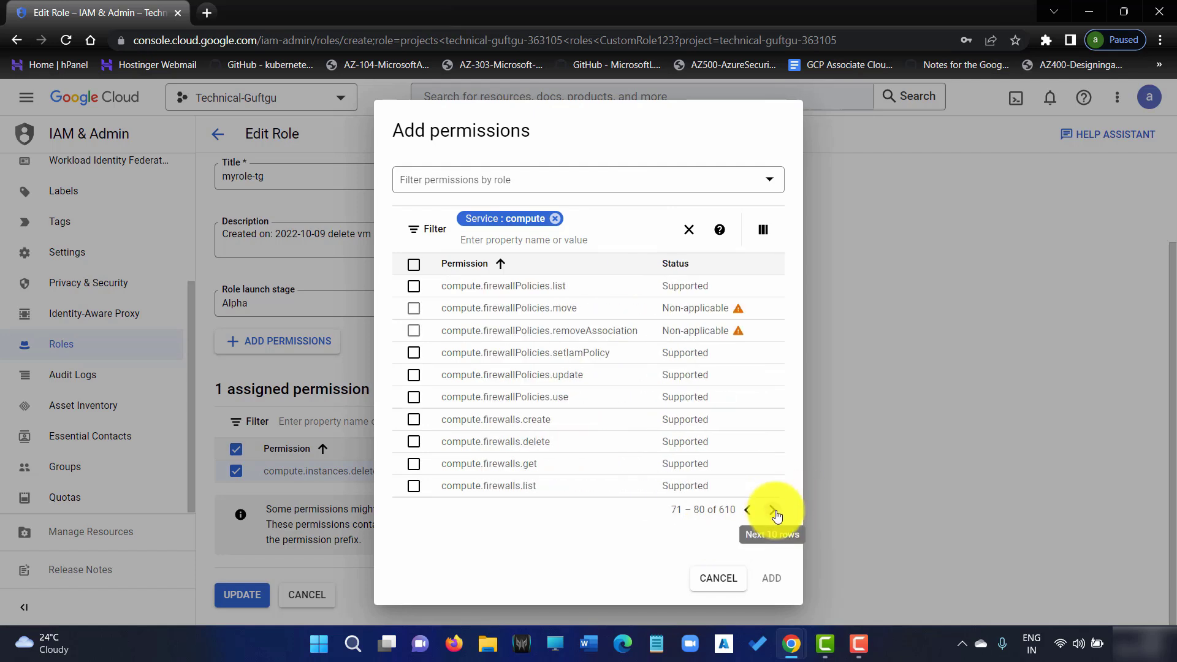
pyautogui.click(774, 512)
pyautogui.click(774, 511)
pyautogui.click(774, 511)
pyautogui.click(774, 511)
pyautogui.click(774, 512)
pyautogui.click(774, 512)
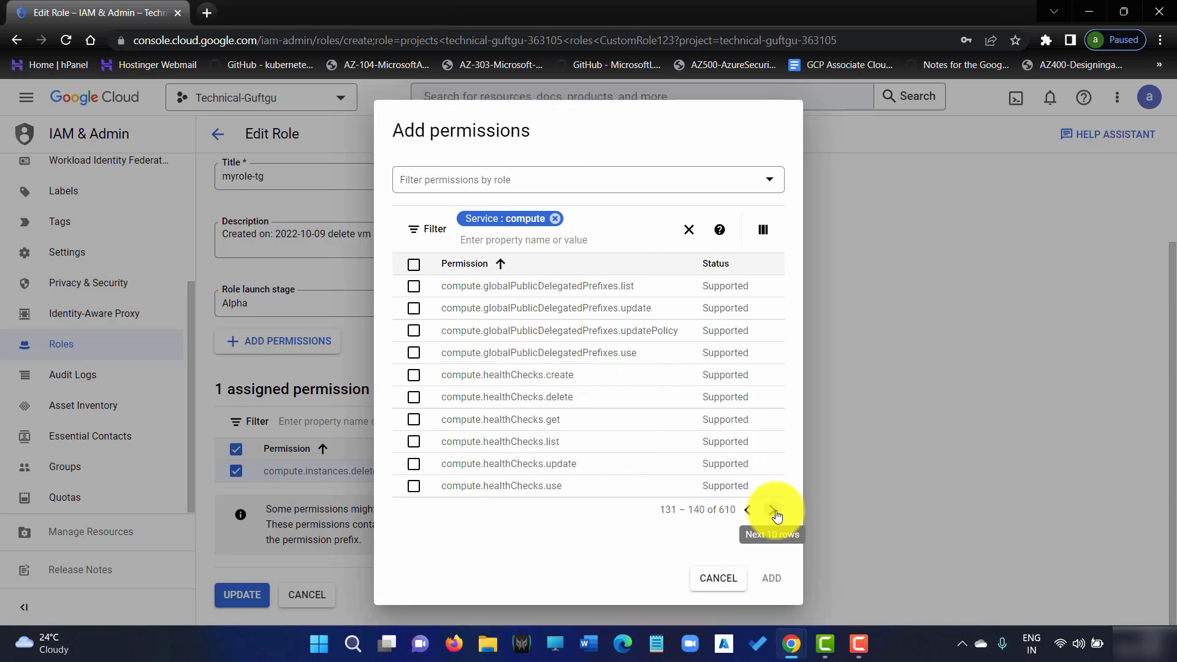
pyautogui.click(774, 512)
pyautogui.click(774, 511)
pyautogui.click(774, 512)
pyautogui.click(774, 511)
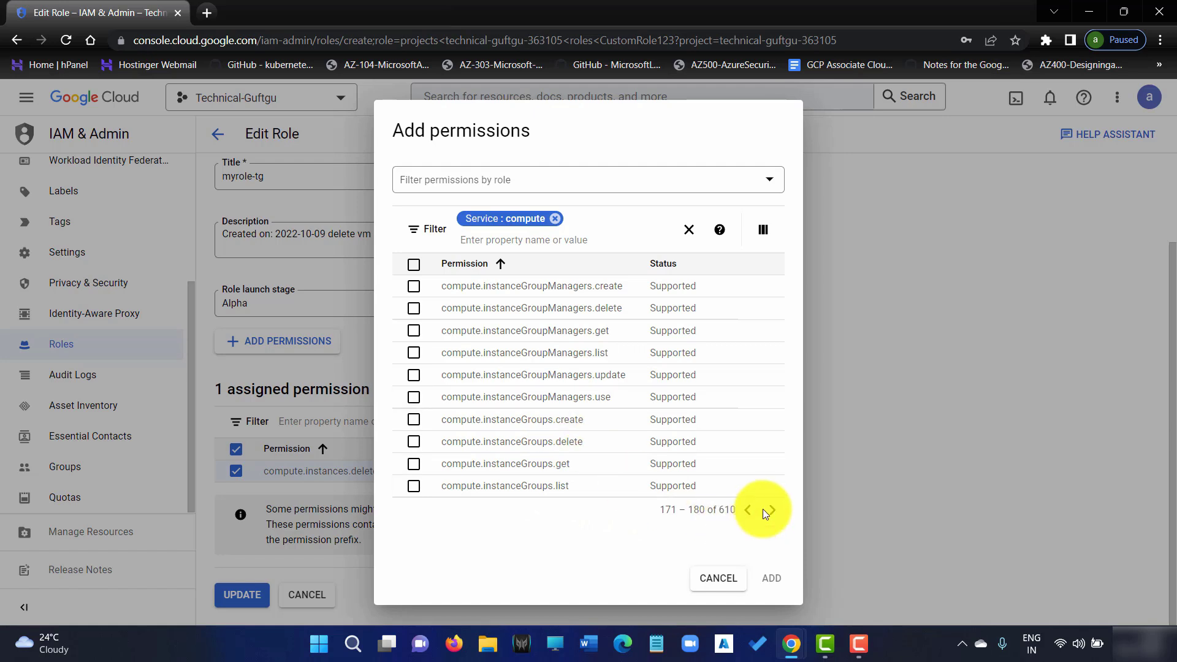
pyautogui.click(770, 510)
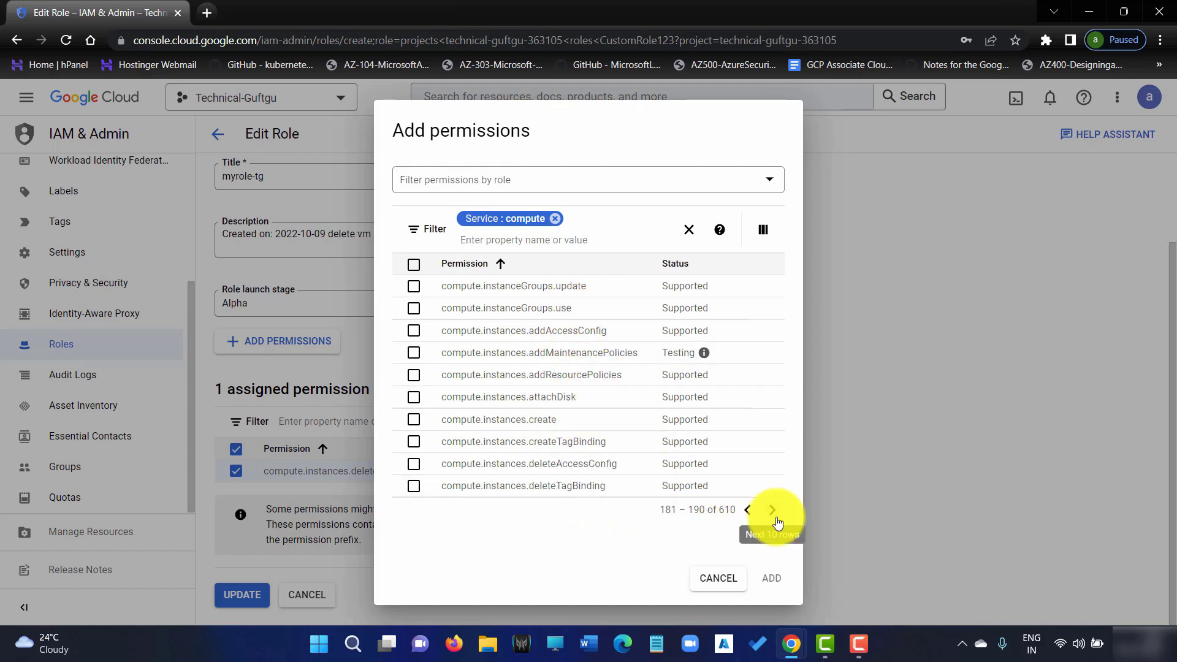
pyautogui.click(774, 514)
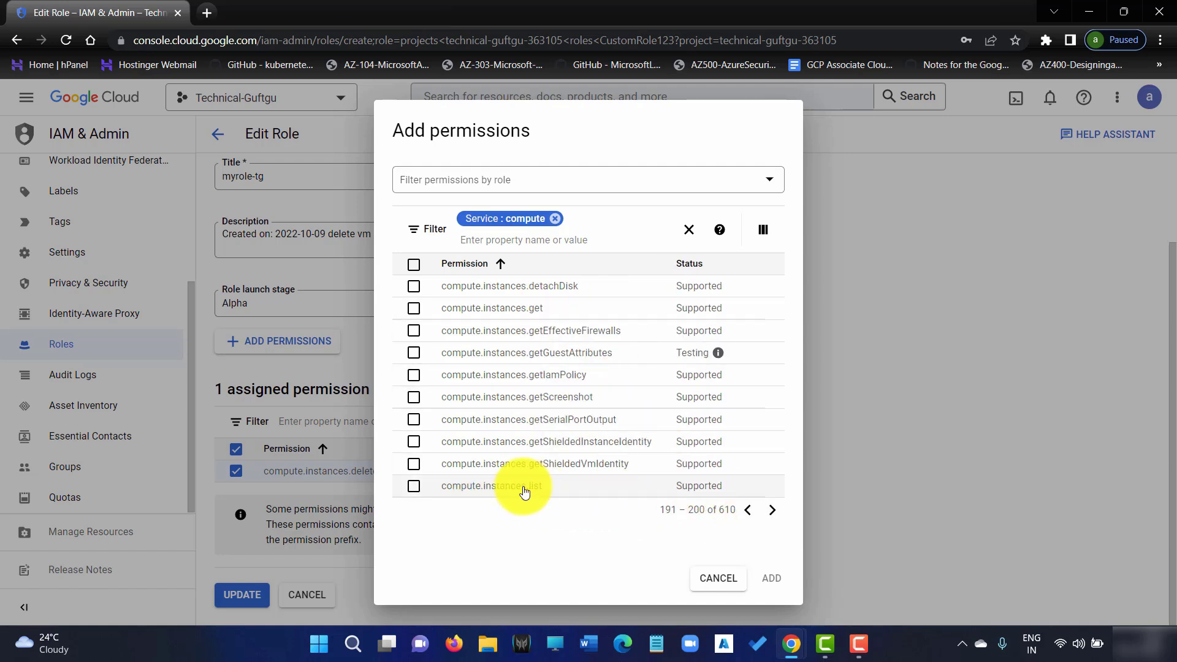
pyautogui.click(415, 488)
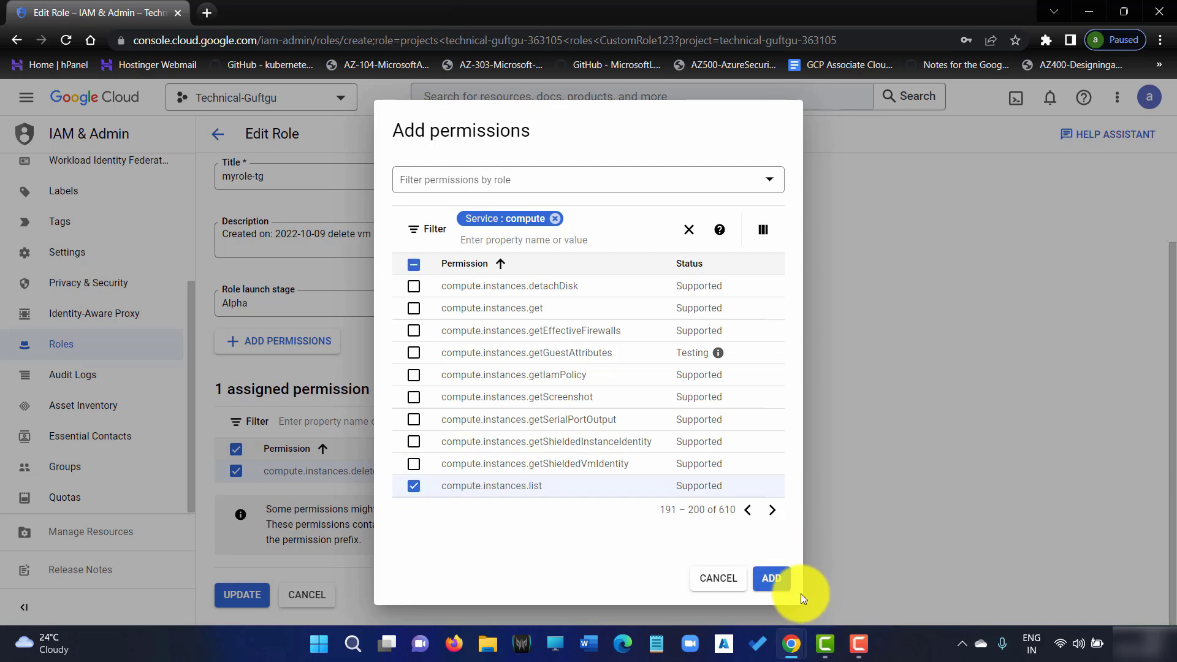
pyautogui.click(783, 581)
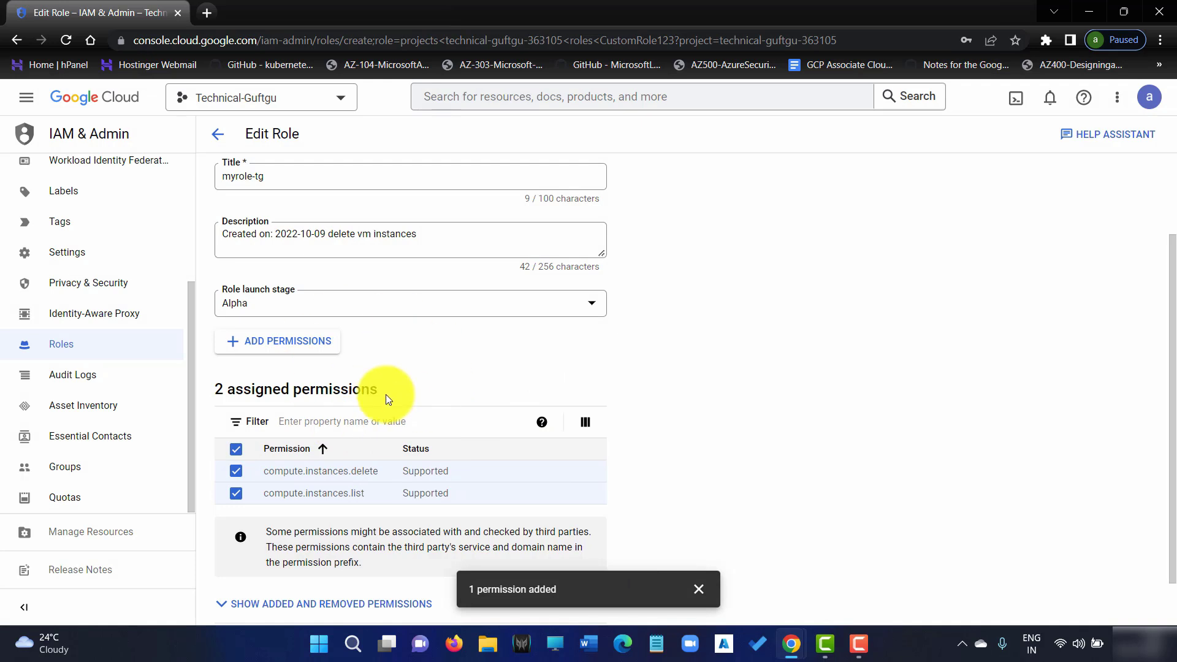
pyautogui.scroll(-2, 636, 376)
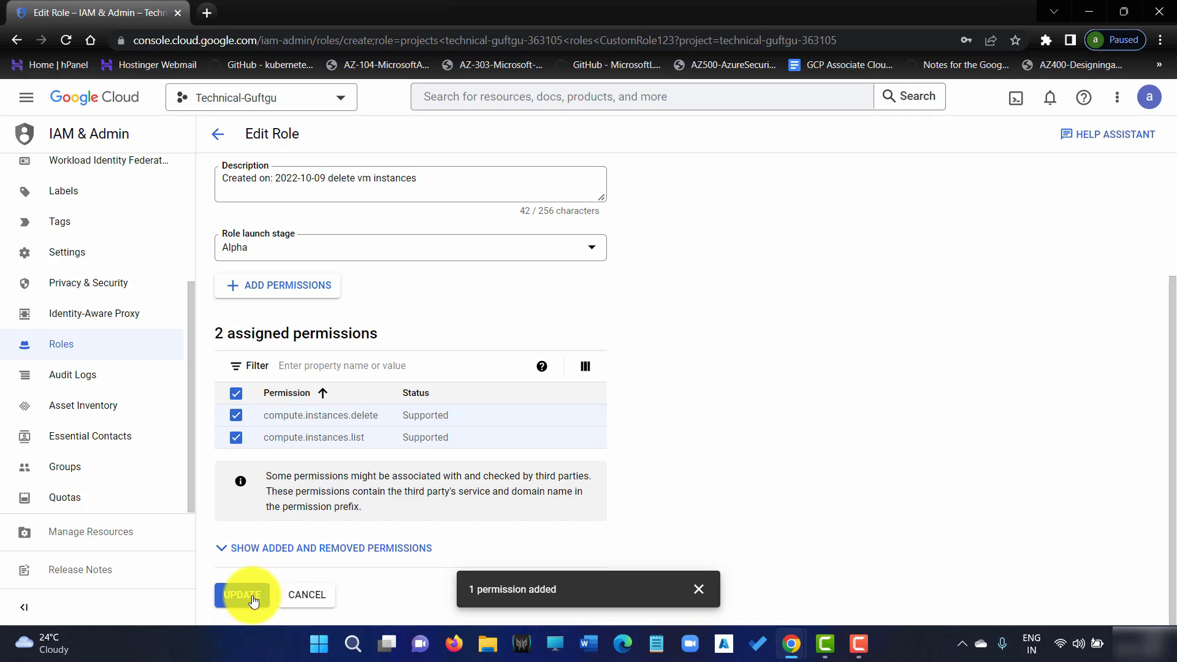
pyautogui.click(241, 592)
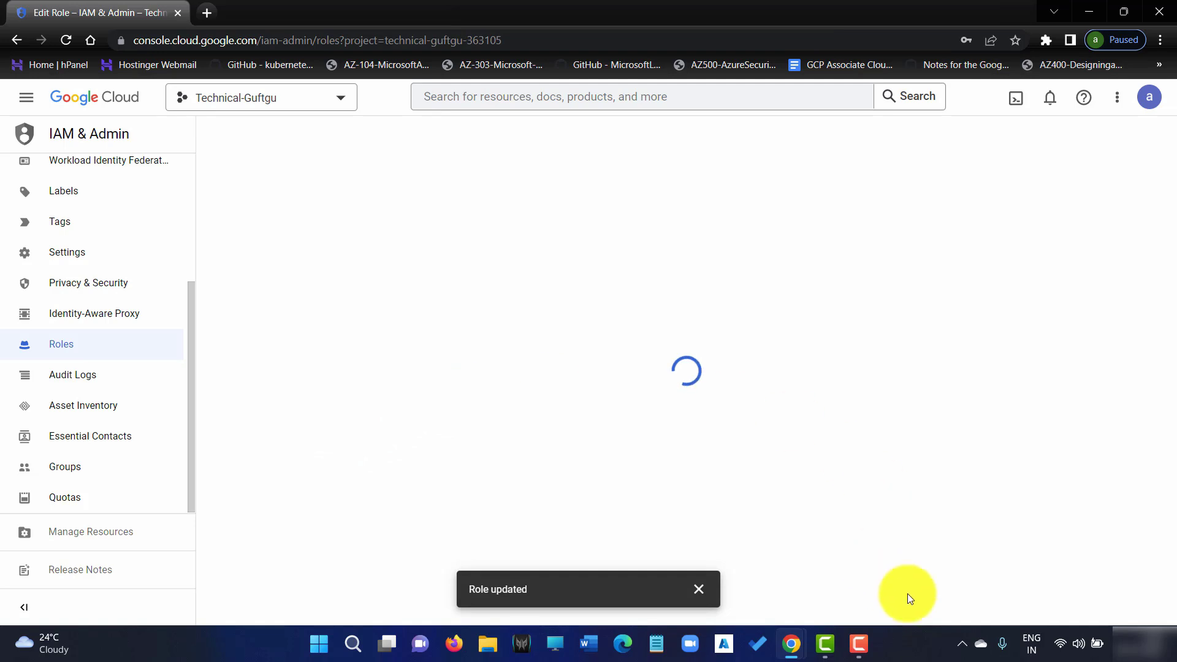
# Switch to the test user's incognito window and sign the test user out
pyautogui.moveTo(792, 642)
pyautogui.click(872, 570)
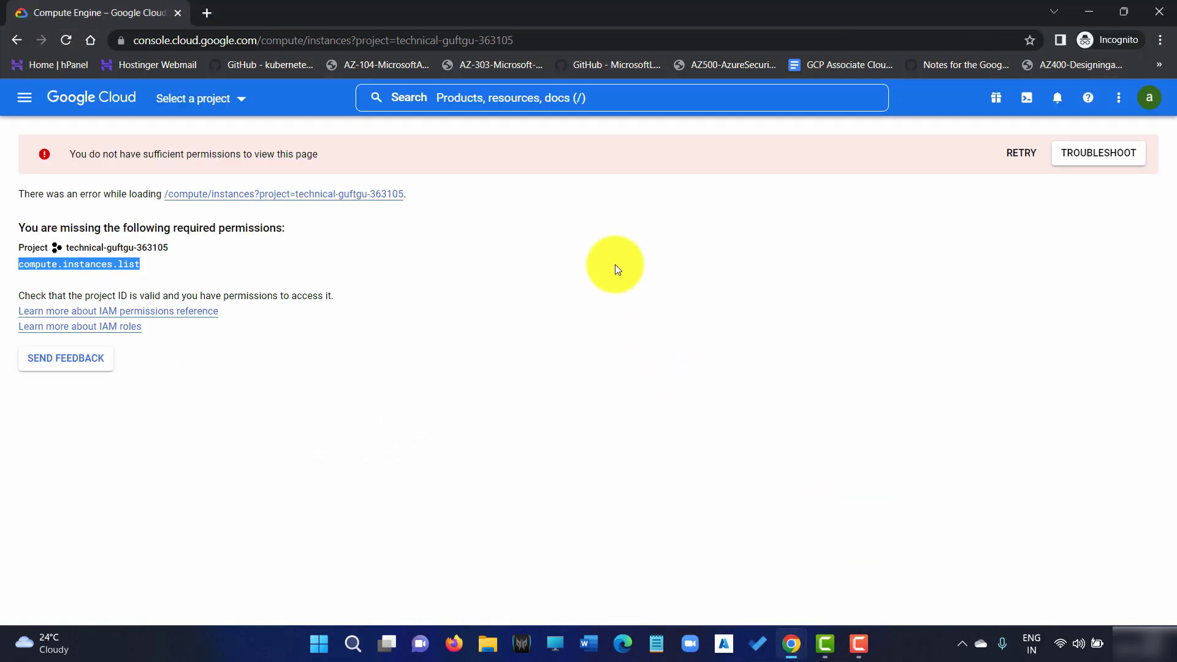
pyautogui.click(1149, 99)
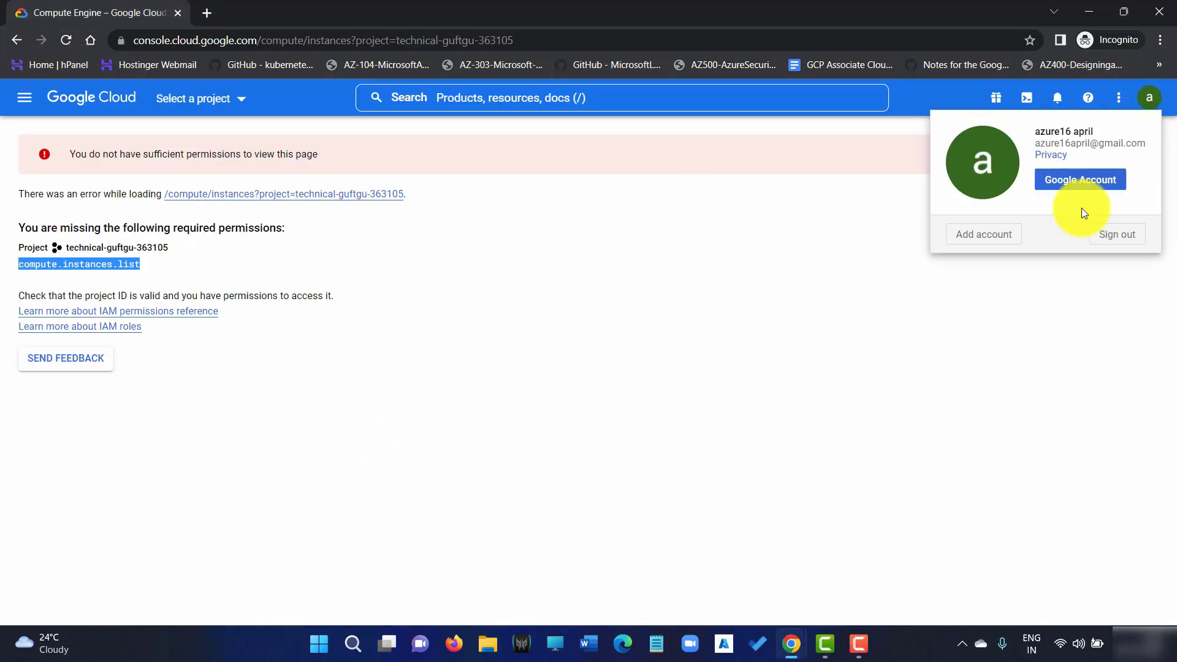
pyautogui.click(1121, 247)
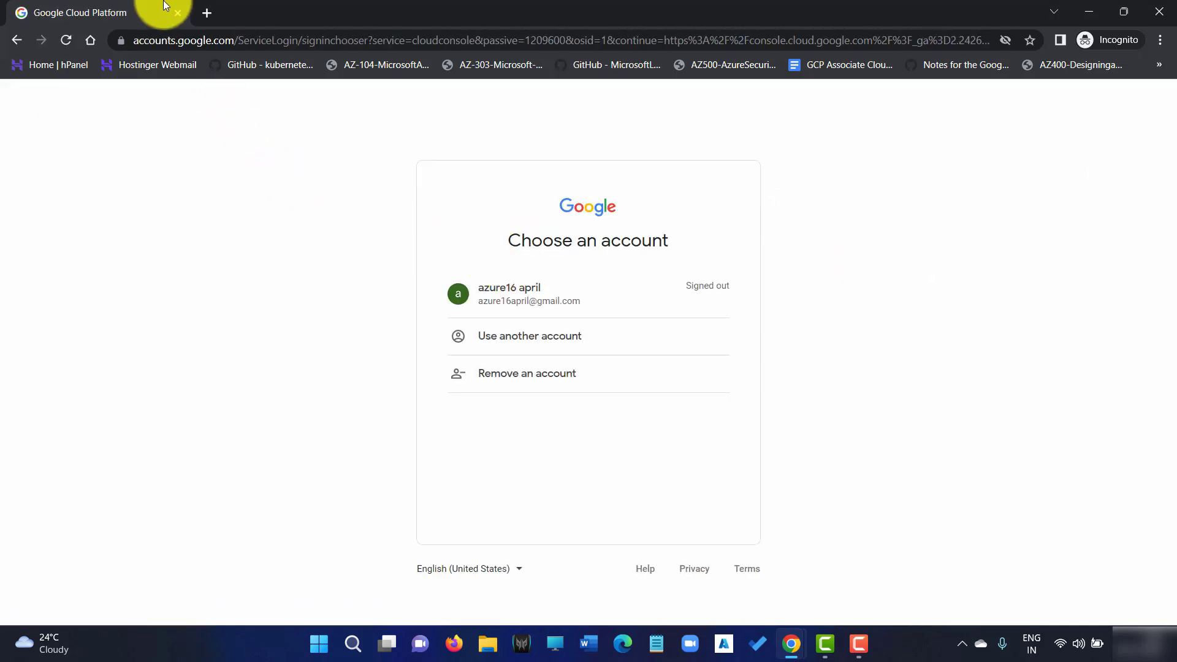
# Search 'gcp console' in a new incognito tab and sign in to Google Cloud with the test account
pyautogui.click(206, 12)
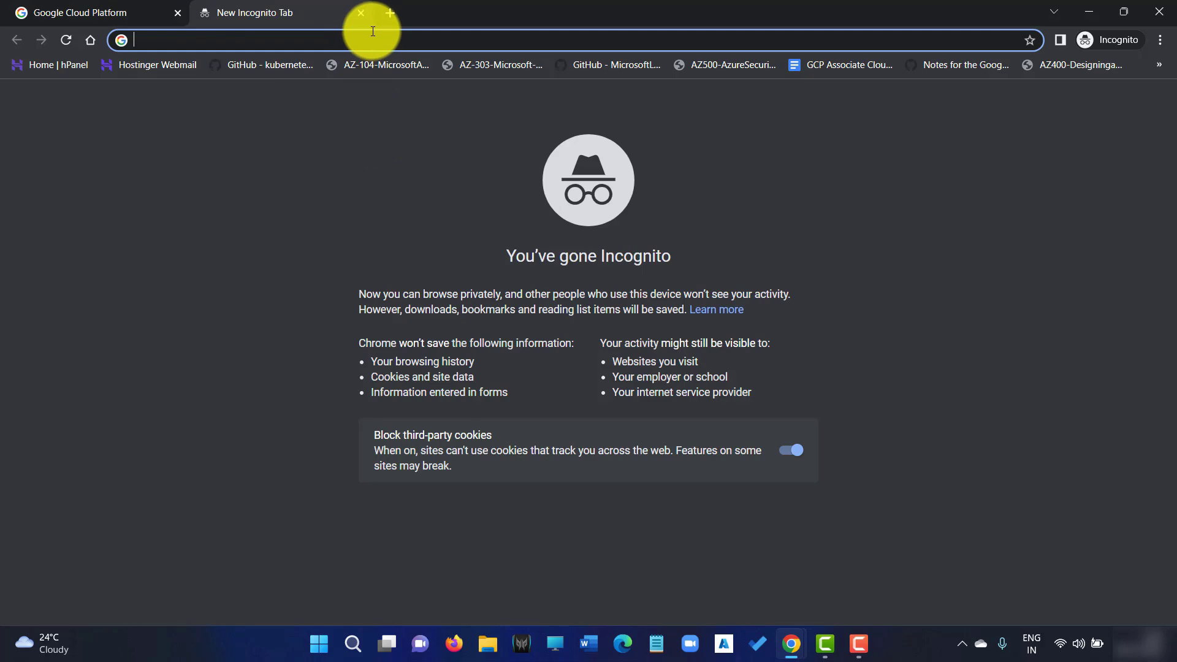
pyautogui.write('gcp console')
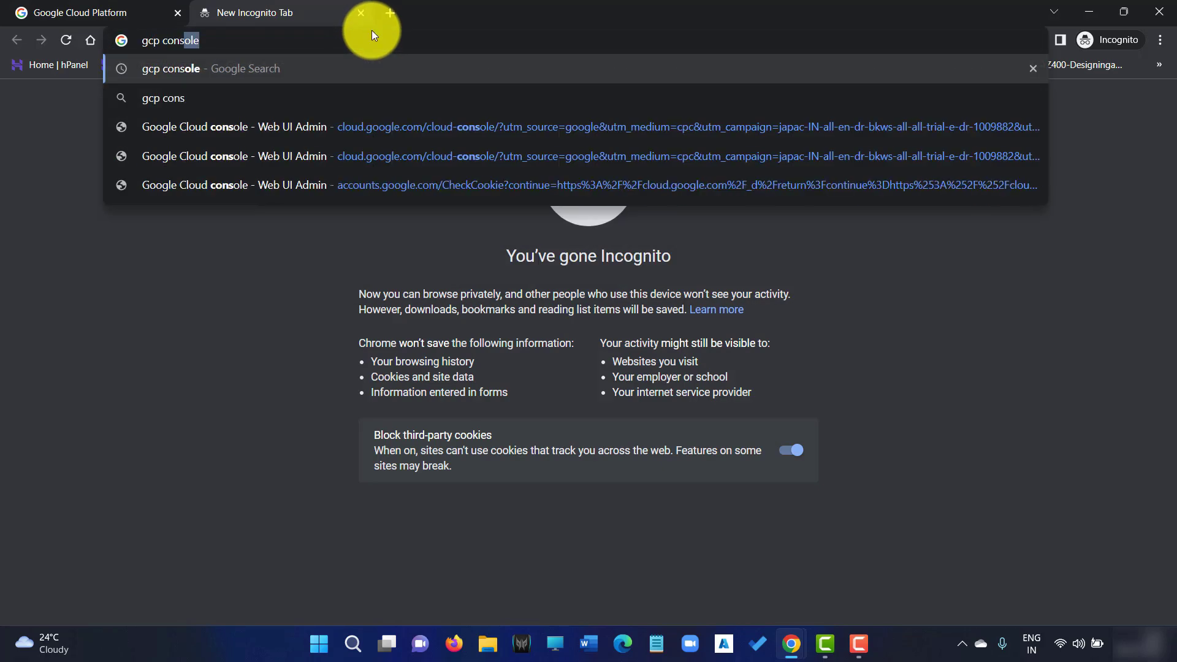
pyautogui.press('Return')
pyautogui.click(299, 247)
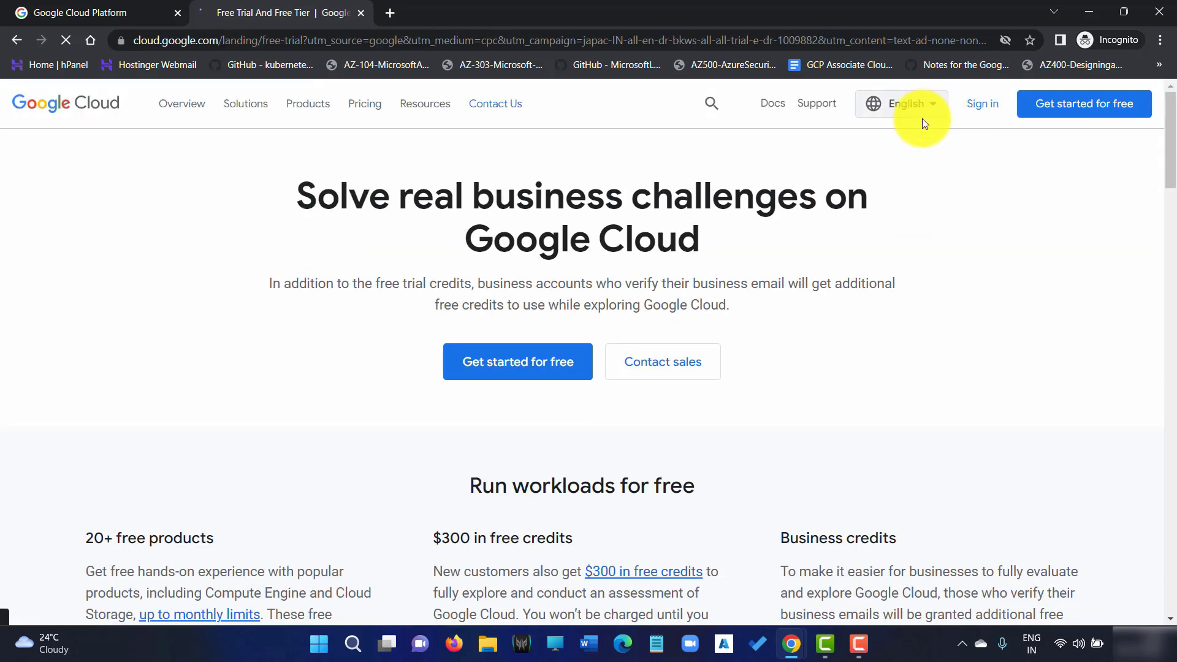
pyautogui.click(985, 111)
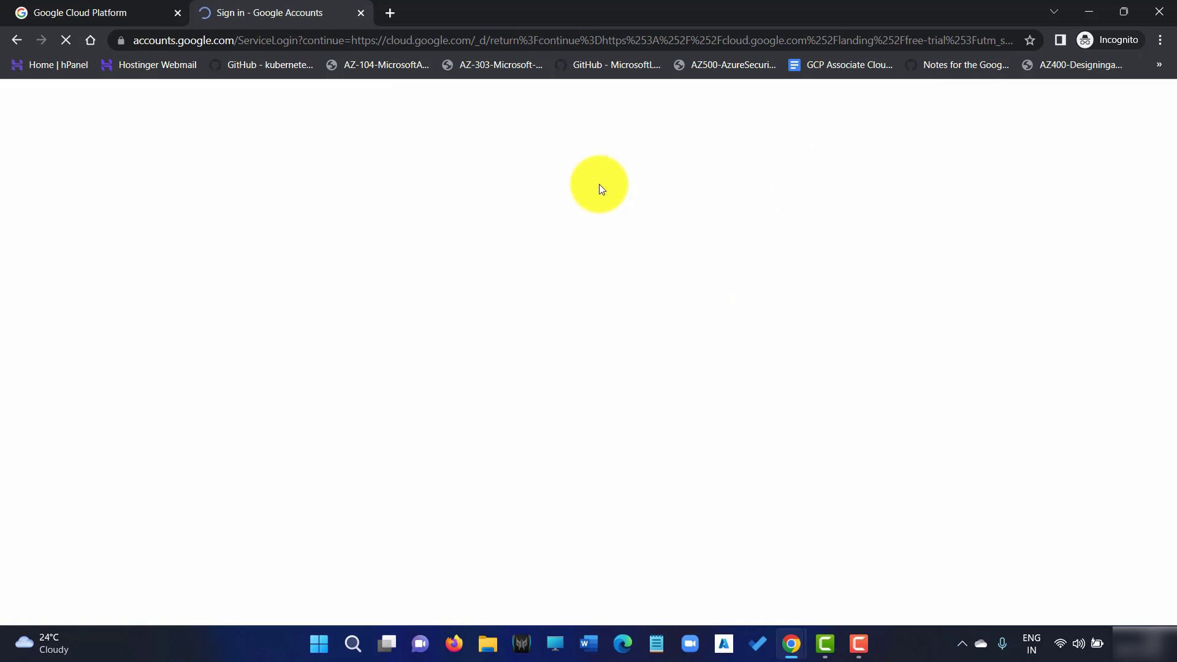
pyautogui.click(602, 300)
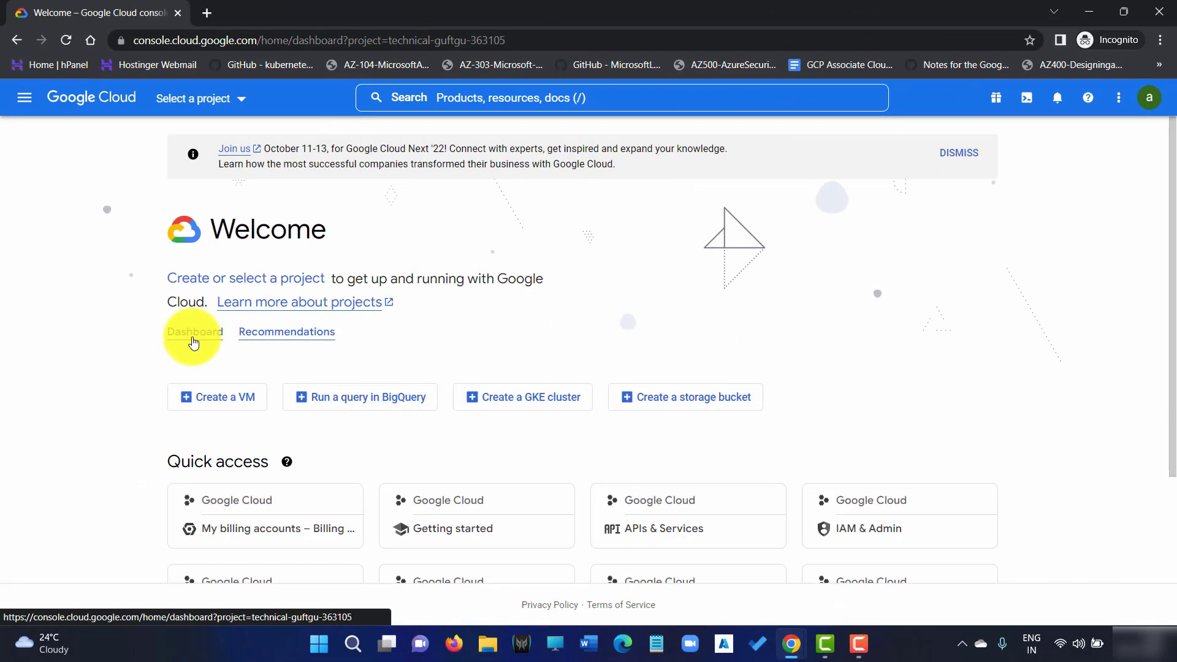
# Open the project dashboard and go to Compute Engine's VM instances list
pyautogui.click(270, 334)
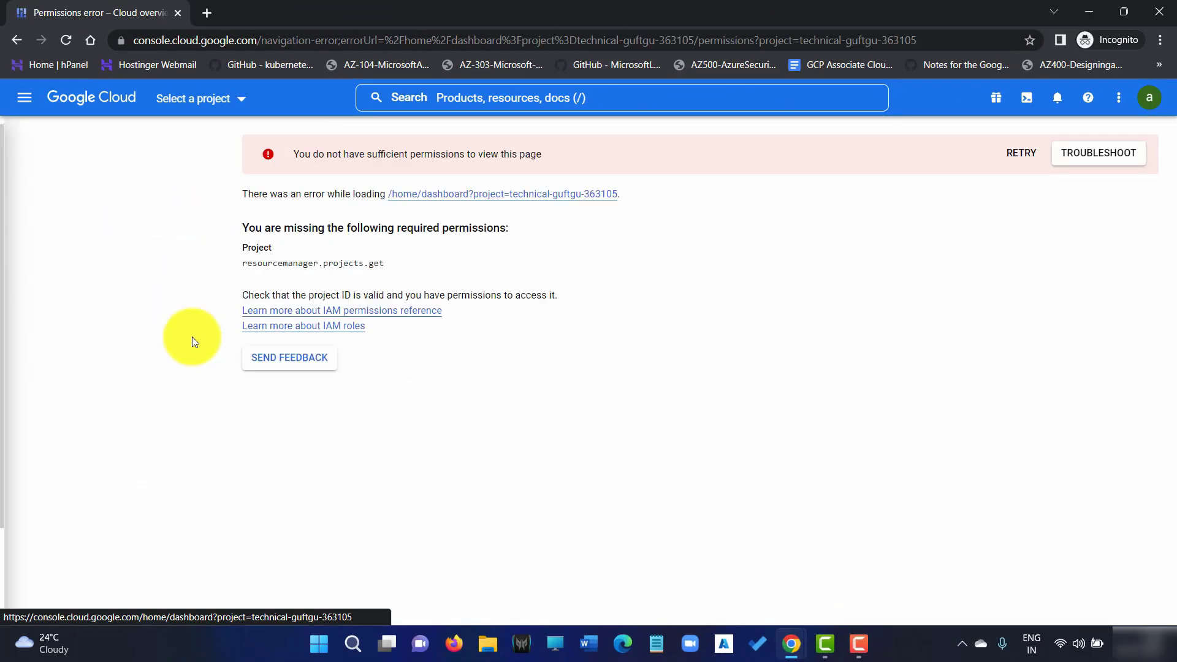
pyautogui.moveTo(98, 426)
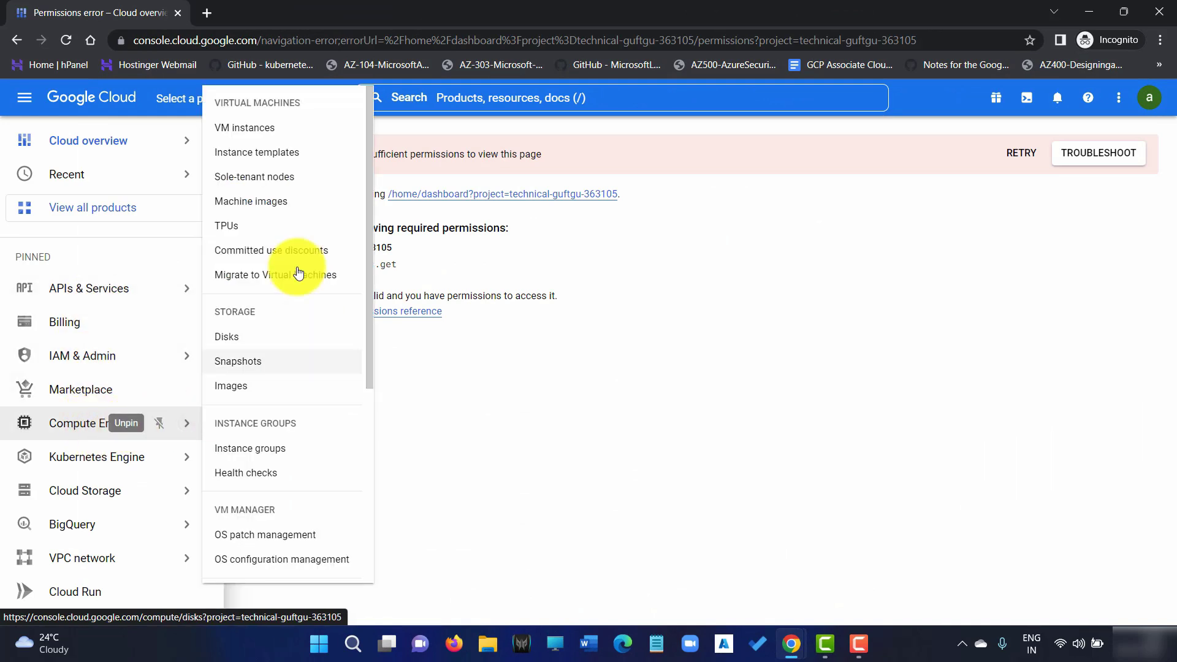
pyautogui.click(299, 136)
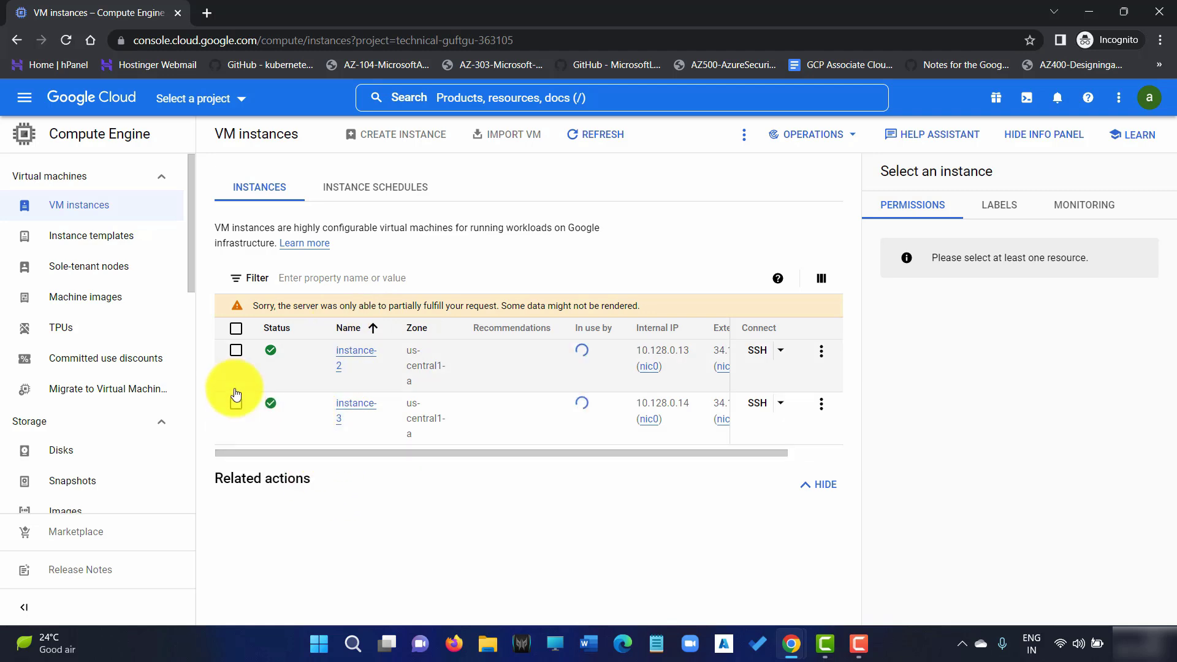
# Check that CREATE INSTANCE and instance-3's Start, Stop, Suspend and Reset actions are disabled for the test user
pyautogui.moveTo(410, 140)
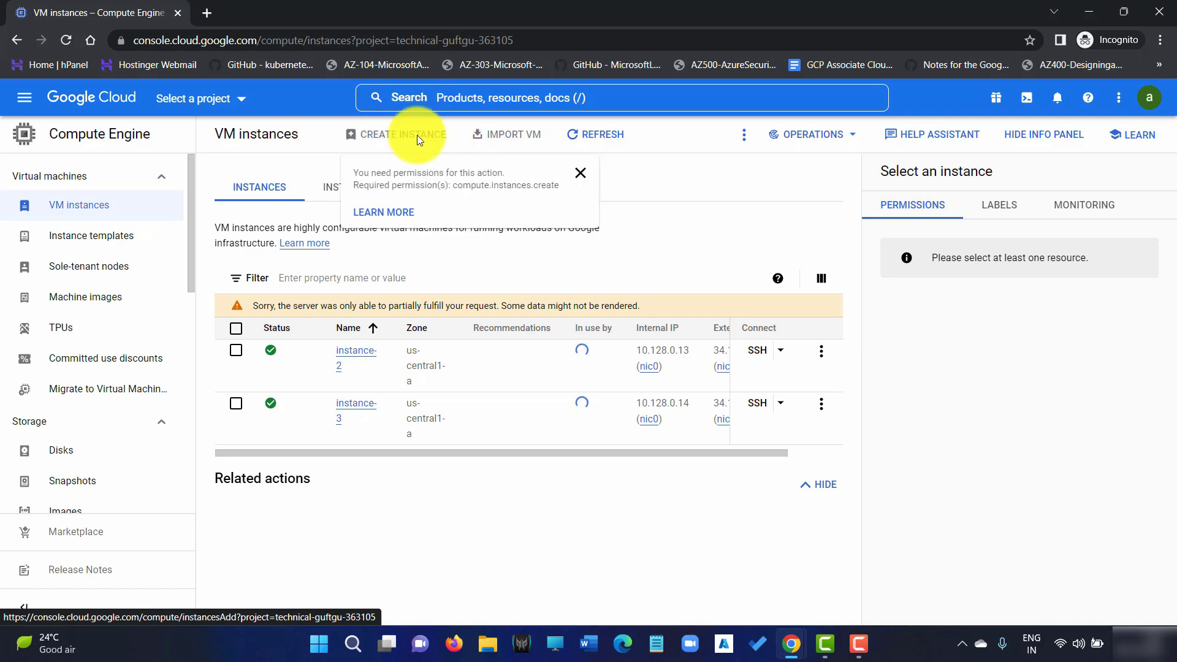
pyautogui.click(822, 407)
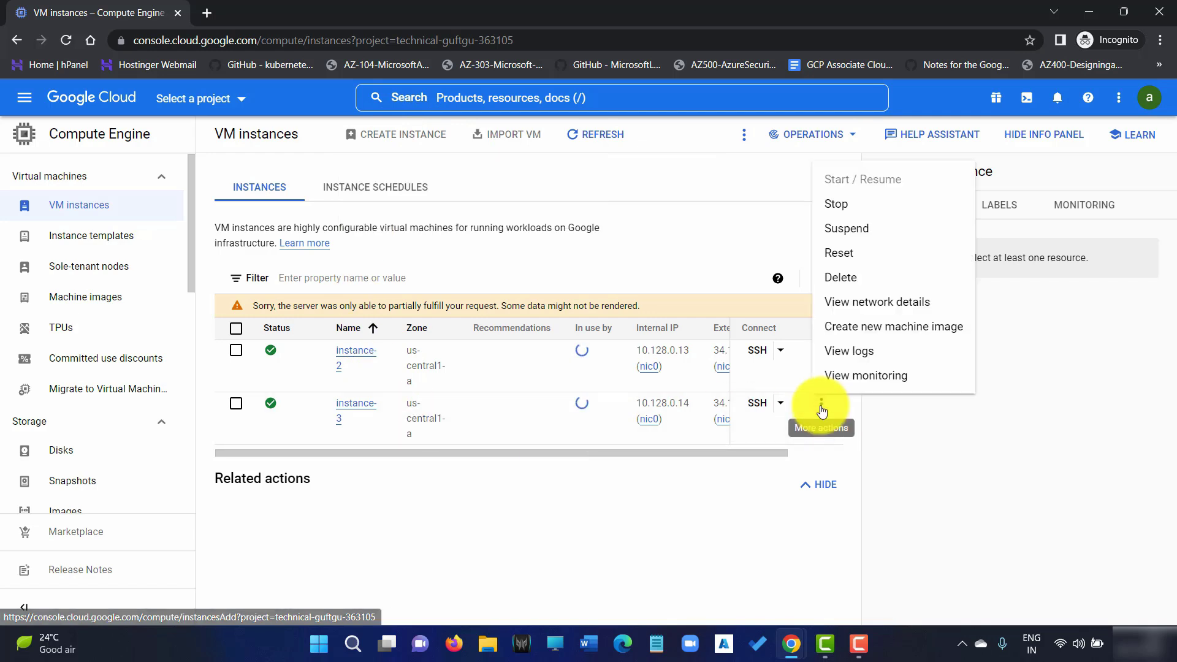
pyautogui.moveTo(856, 183)
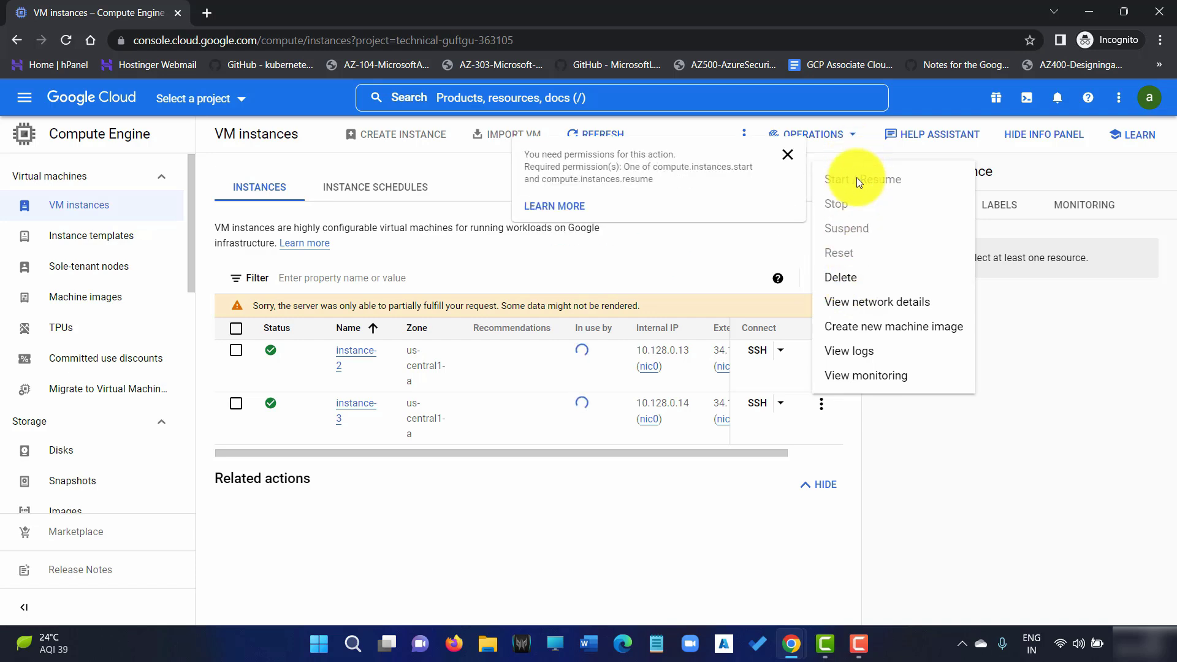
pyautogui.moveTo(865, 210)
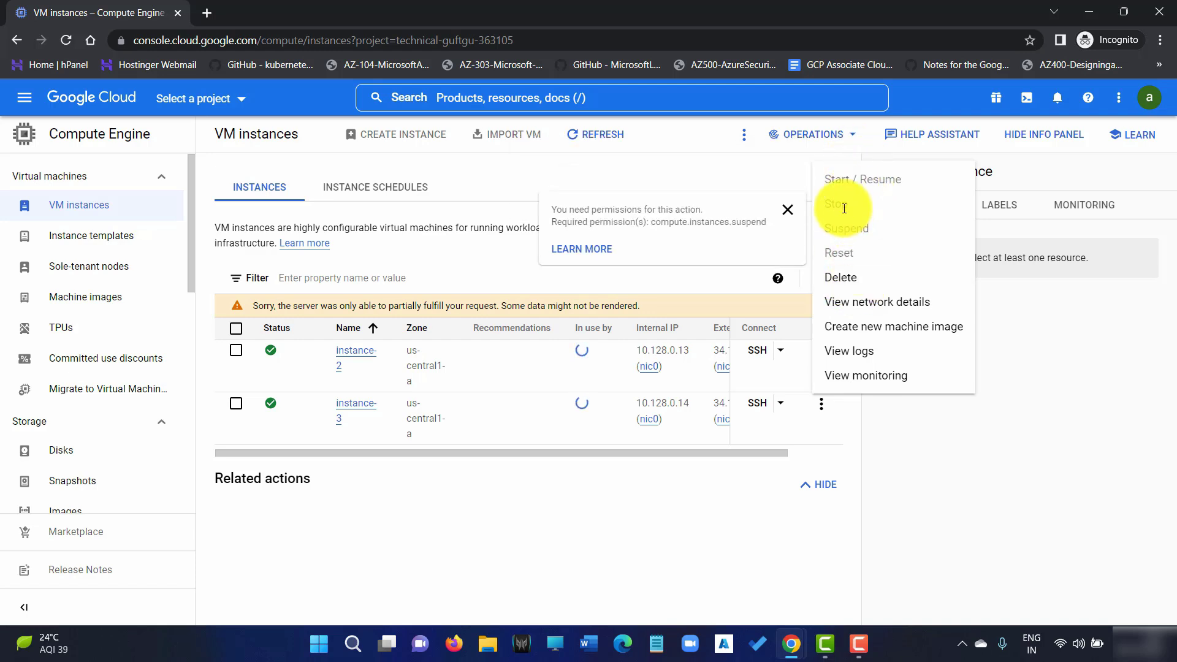
pyautogui.moveTo(845, 235)
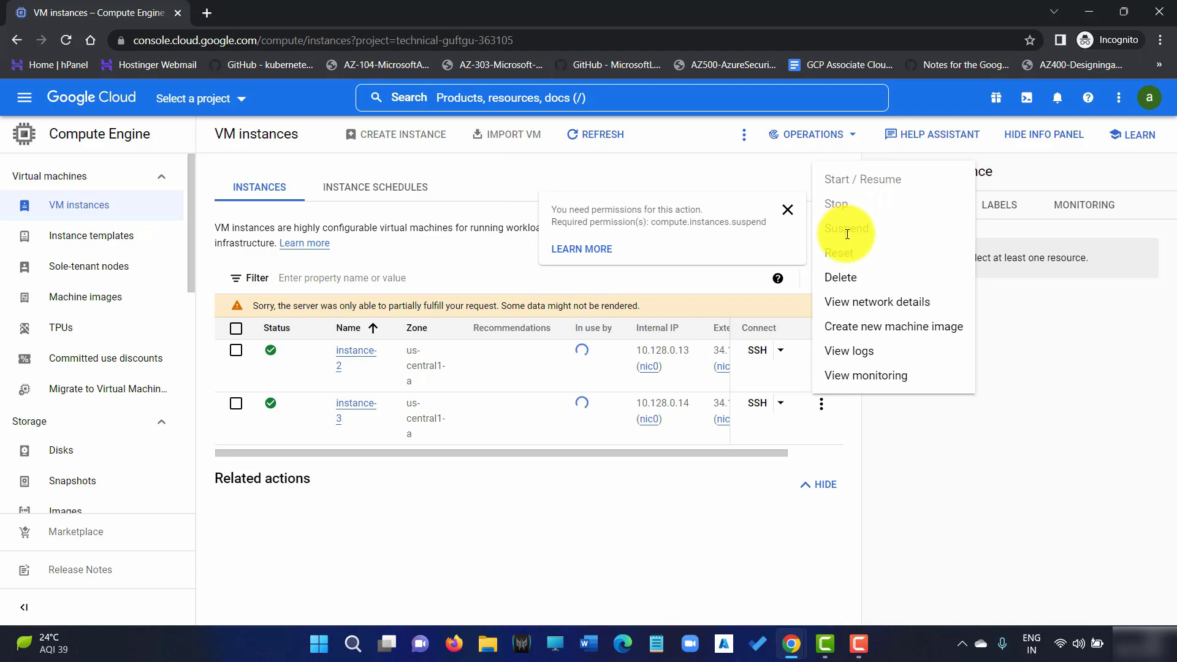
pyautogui.moveTo(844, 258)
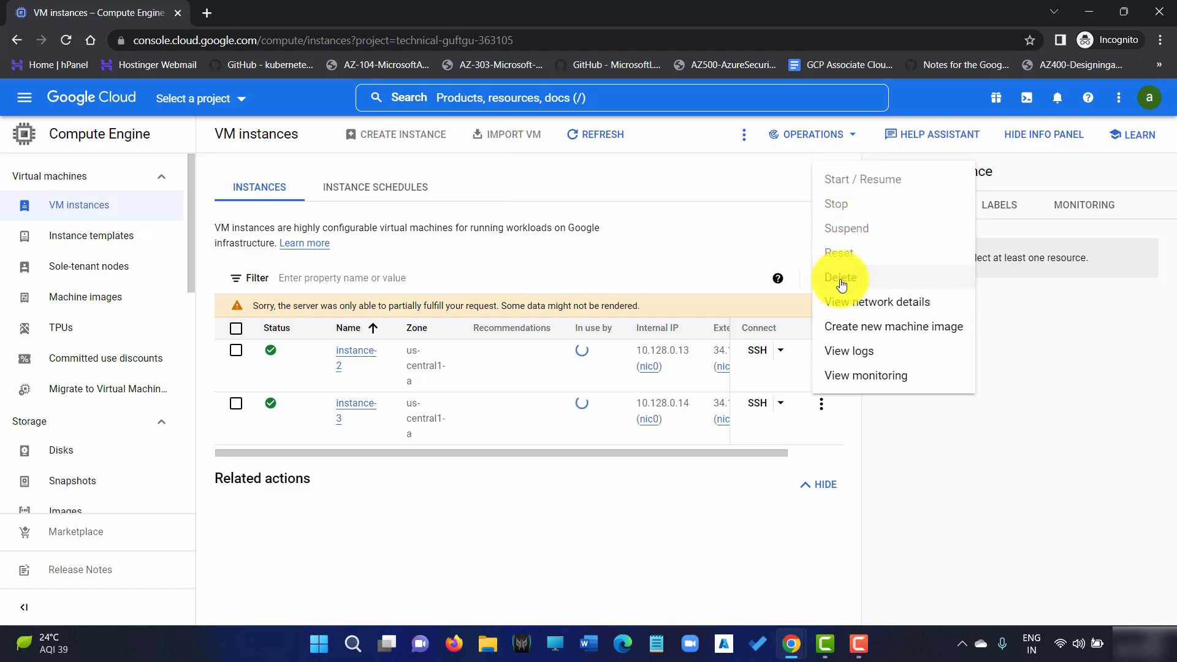
pyautogui.click(236, 404)
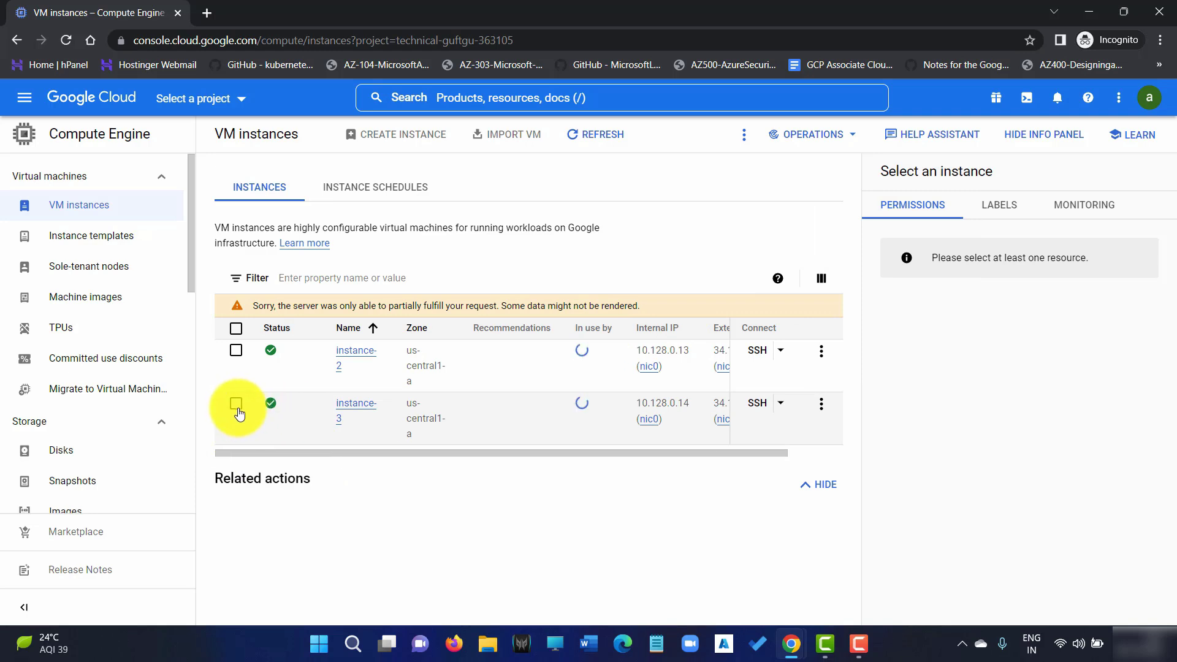
# Delete instance-3 and then instance-2 from each one's More actions menu
pyautogui.click(237, 406)
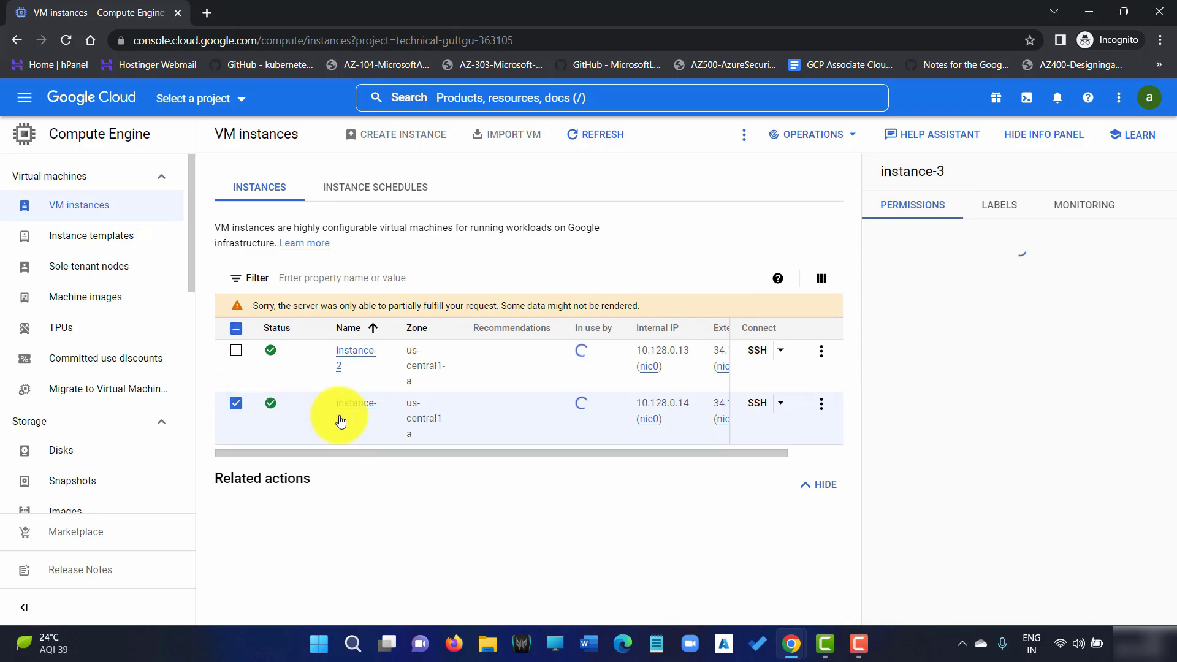
pyautogui.click(821, 405)
pyautogui.click(859, 277)
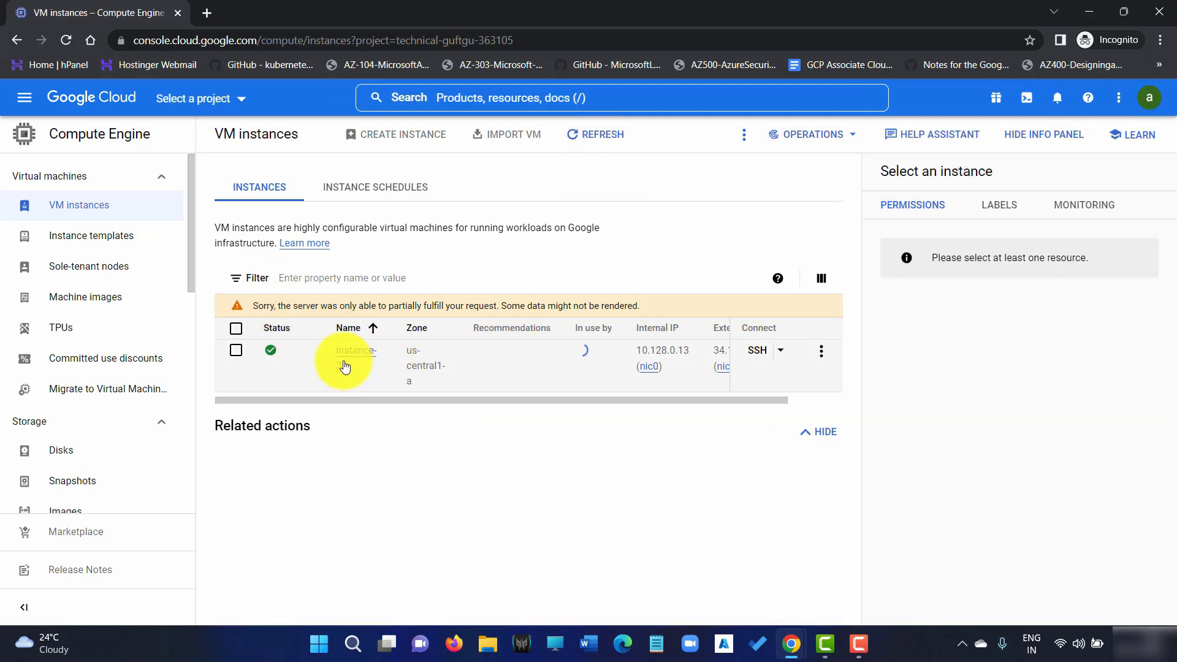
pyautogui.click(236, 351)
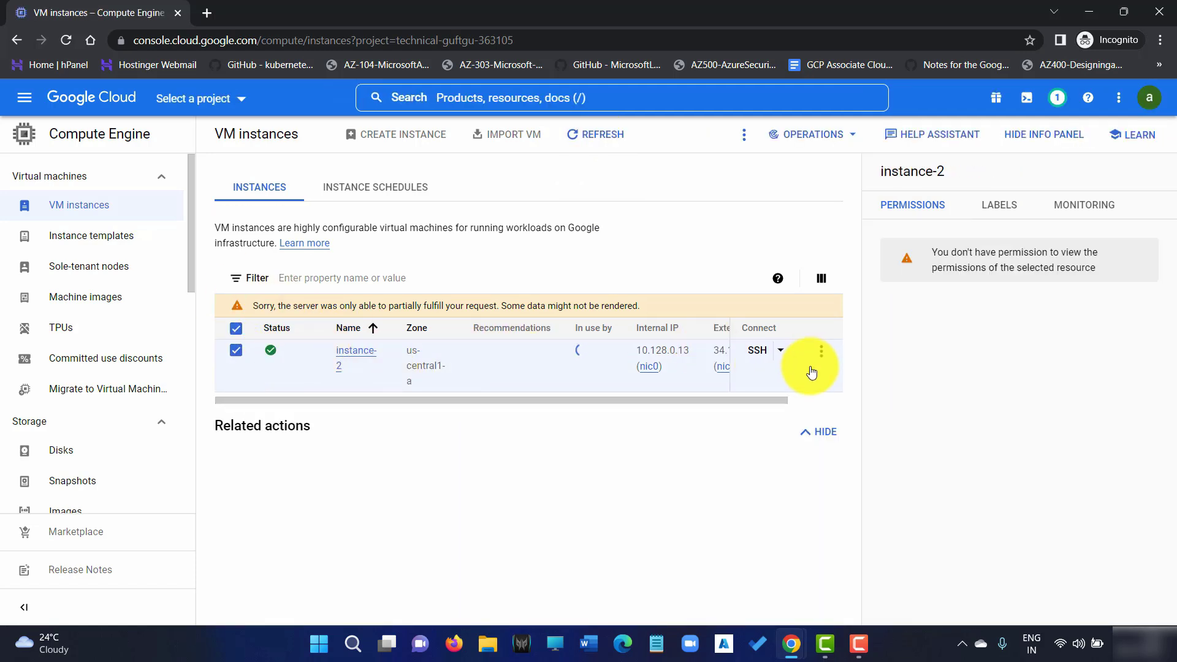
pyautogui.click(822, 351)
pyautogui.click(841, 476)
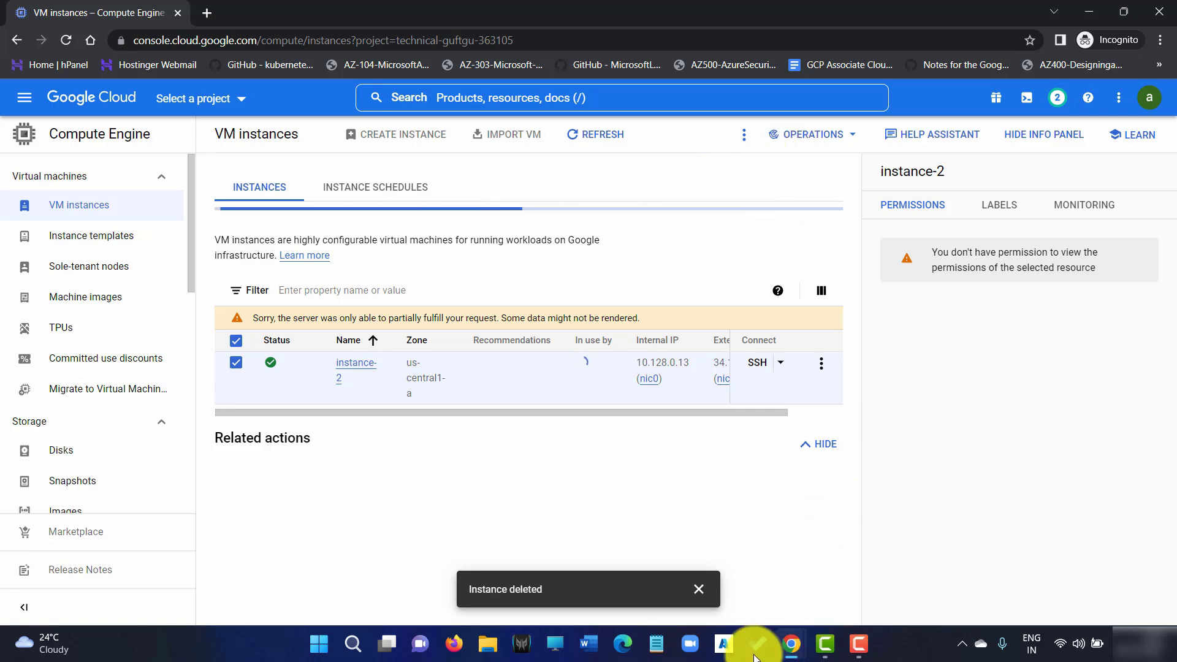
# In the owner's IAM Roles window, start a new custom role and dismiss the Role updated notice
pyautogui.moveTo(797, 655)
pyautogui.click(705, 554)
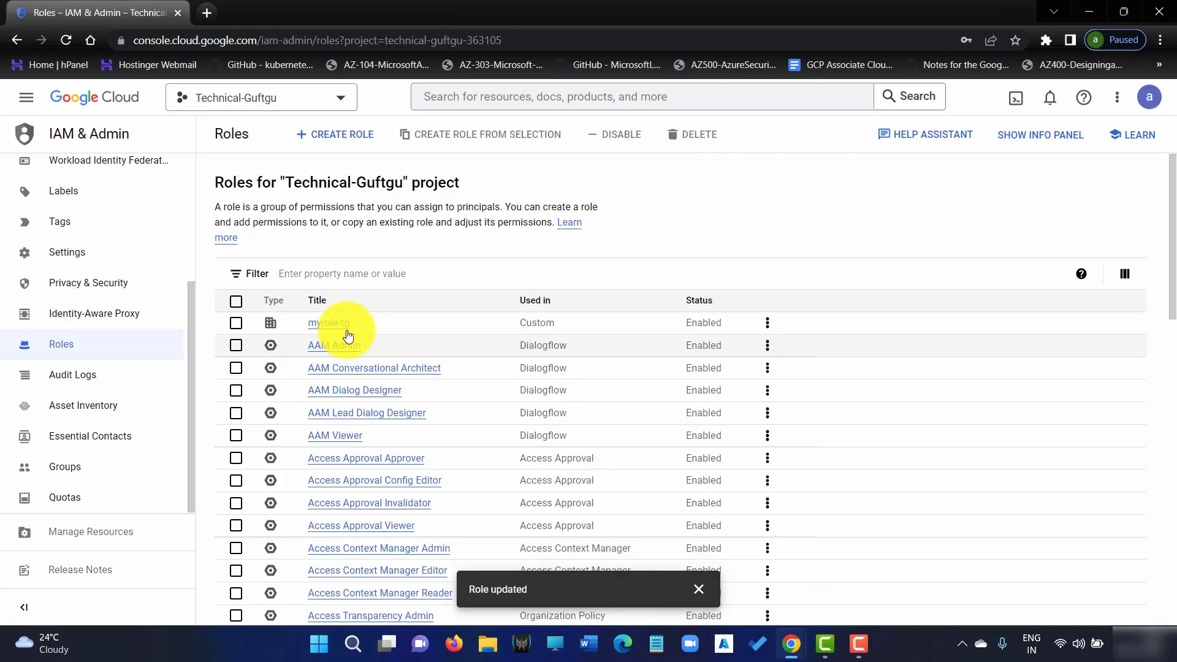
pyautogui.click(354, 132)
pyautogui.scroll(-2, 352, 425)
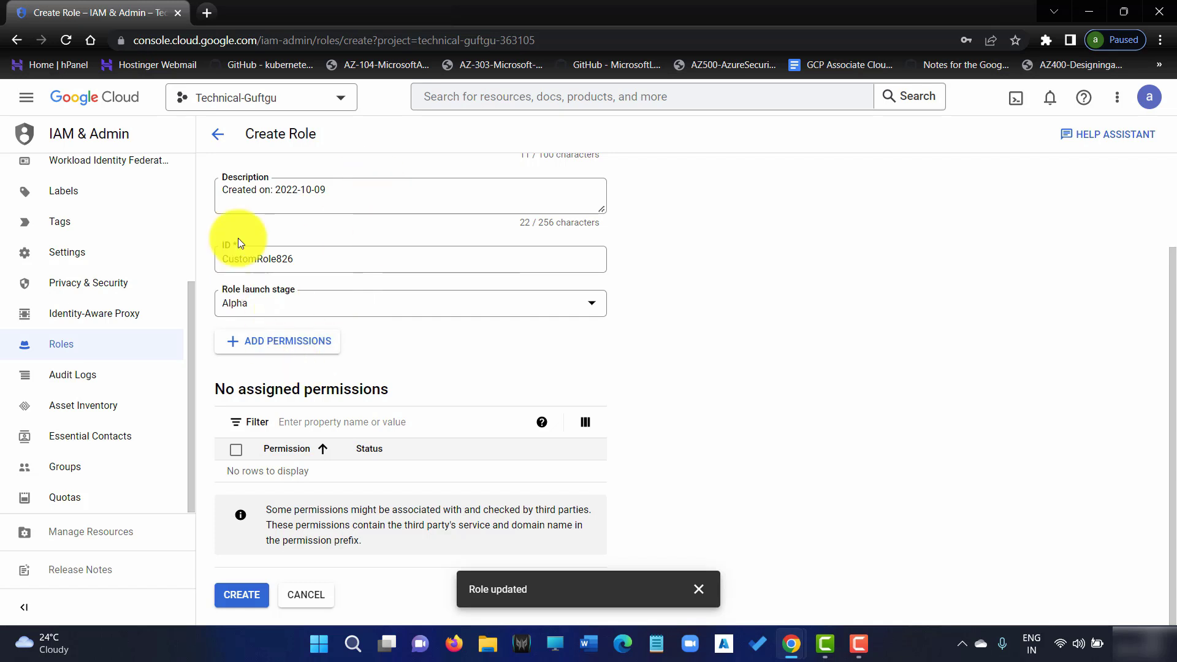
pyautogui.scroll(2, 352, 296)
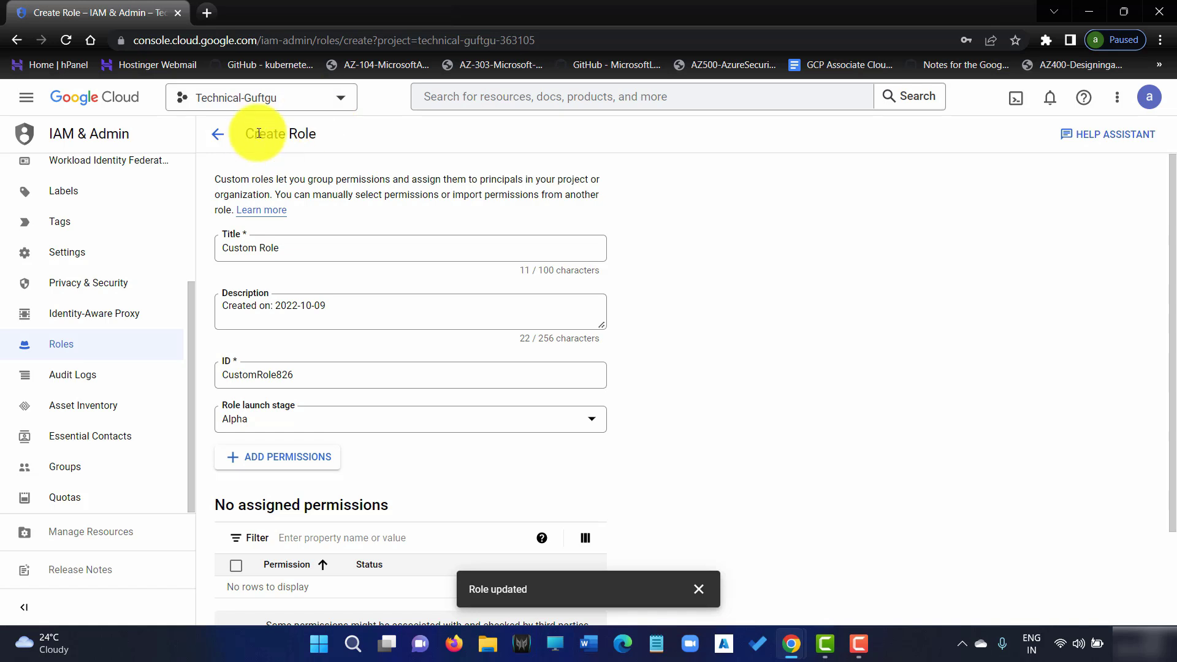
pyautogui.scroll(-2, 491, 399)
pyautogui.scroll(2, 429, 351)
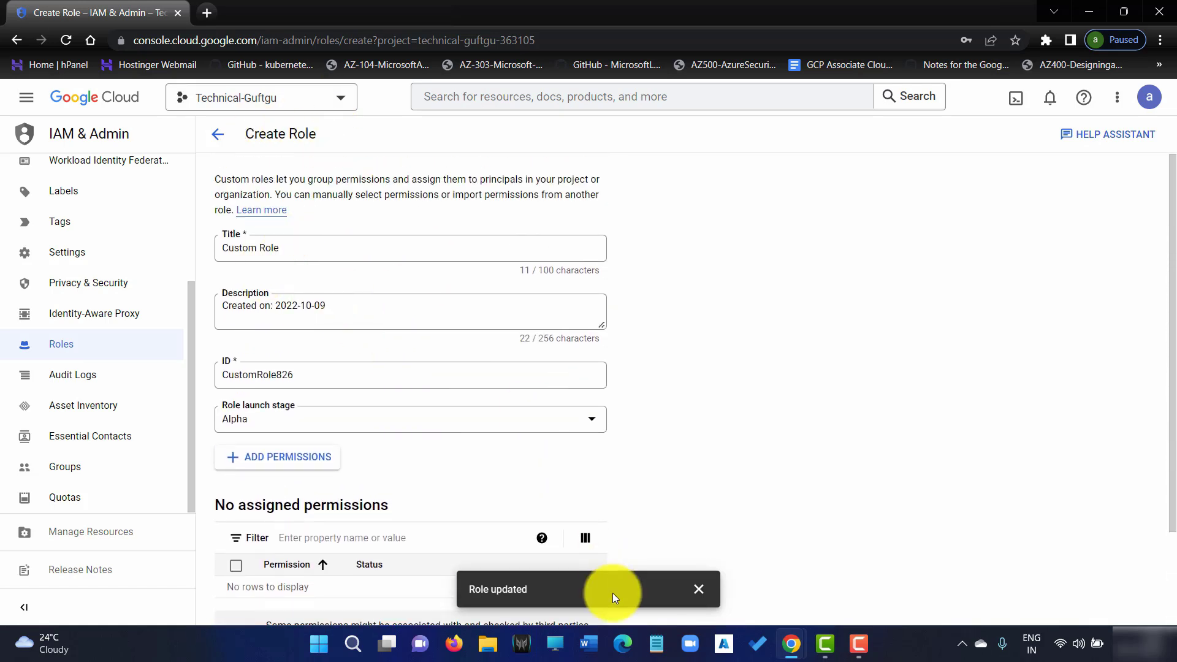
pyautogui.click(699, 589)
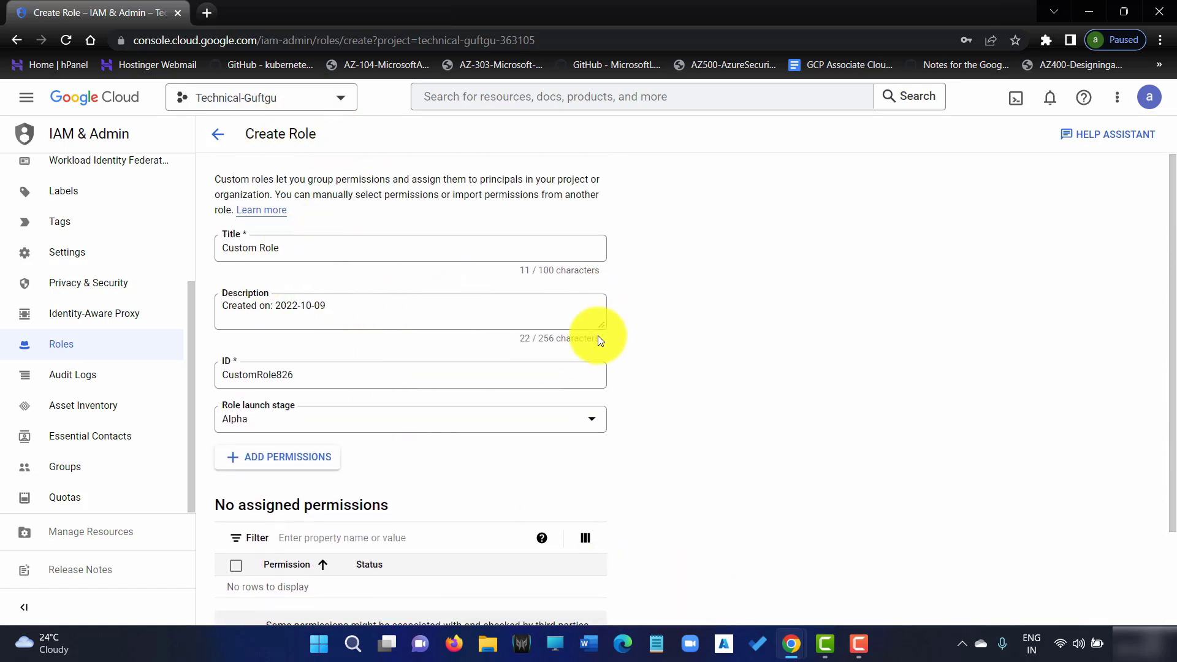
pyautogui.scroll(-2, 597, 338)
pyautogui.scroll(2, 584, 353)
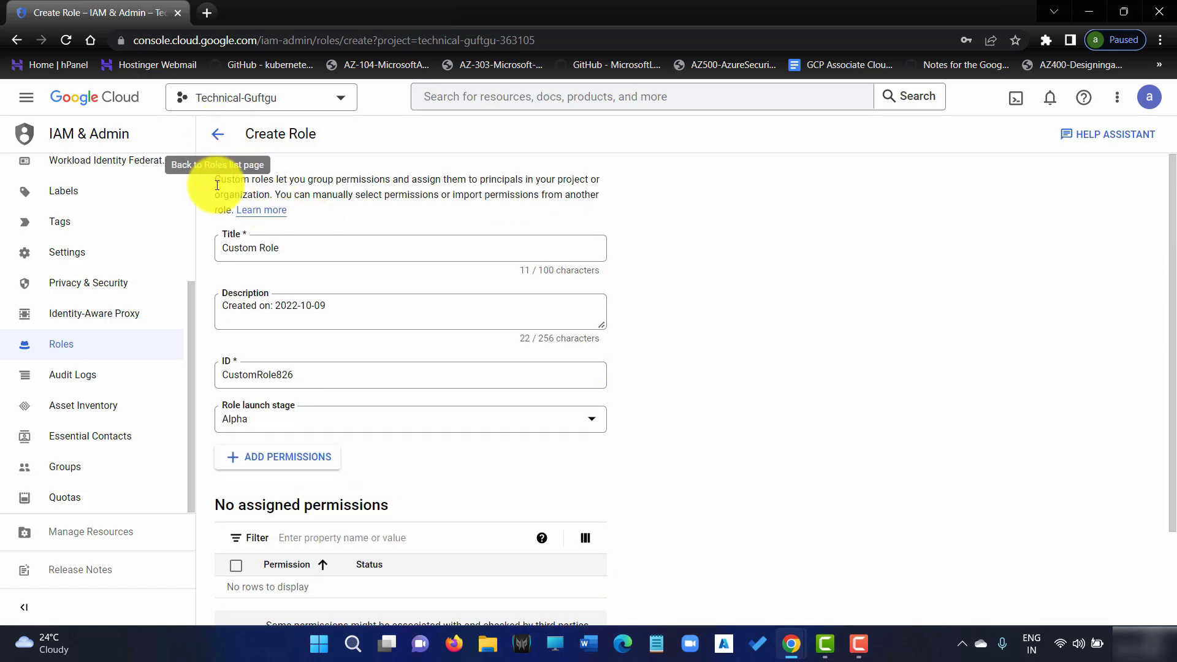
pyautogui.scroll(3, 187, 308)
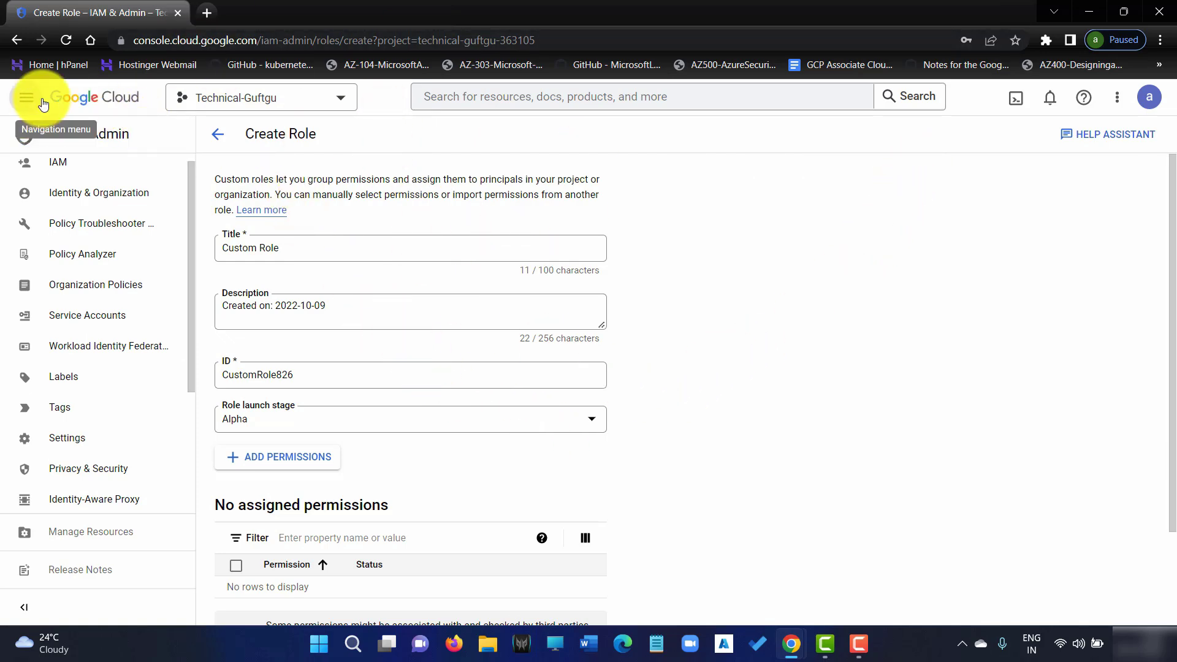
# On the project's IAM page, remove the test user holding the myrole-tg role
pyautogui.click(21, 99)
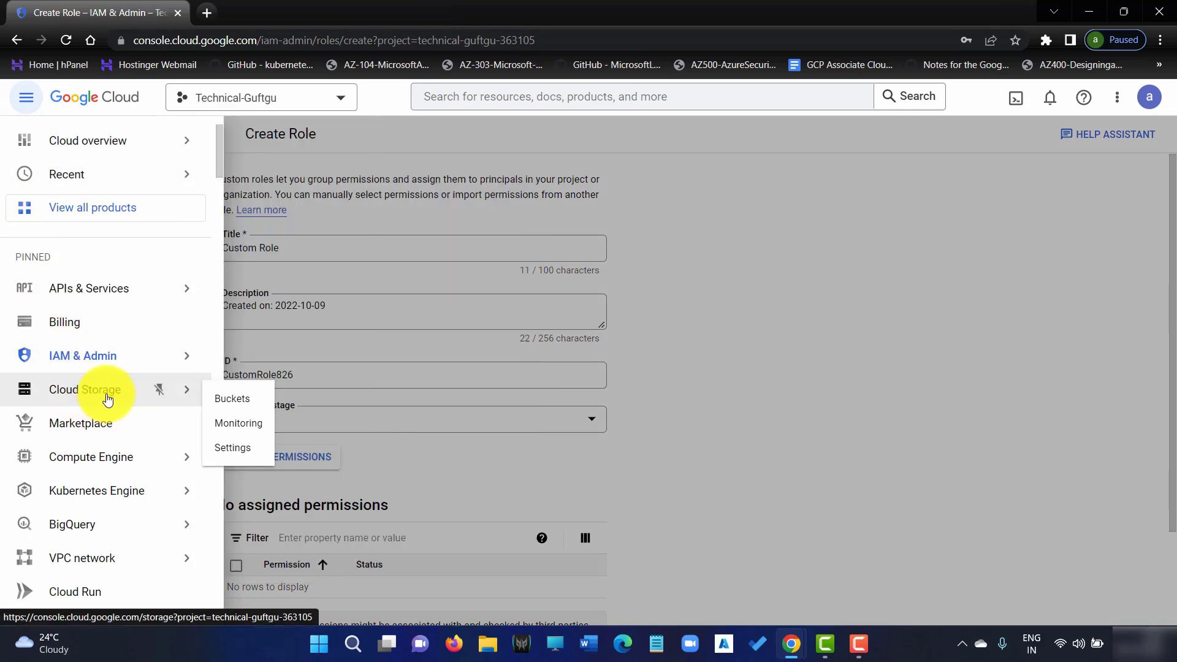
pyautogui.moveTo(107, 362)
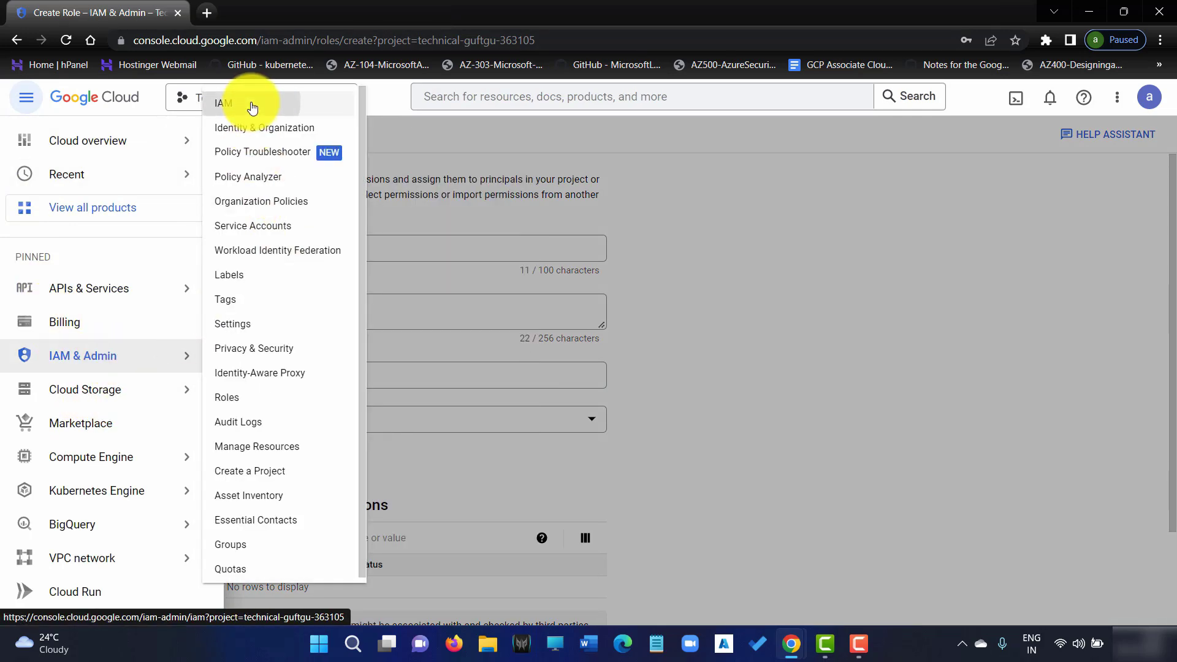
pyautogui.click(232, 104)
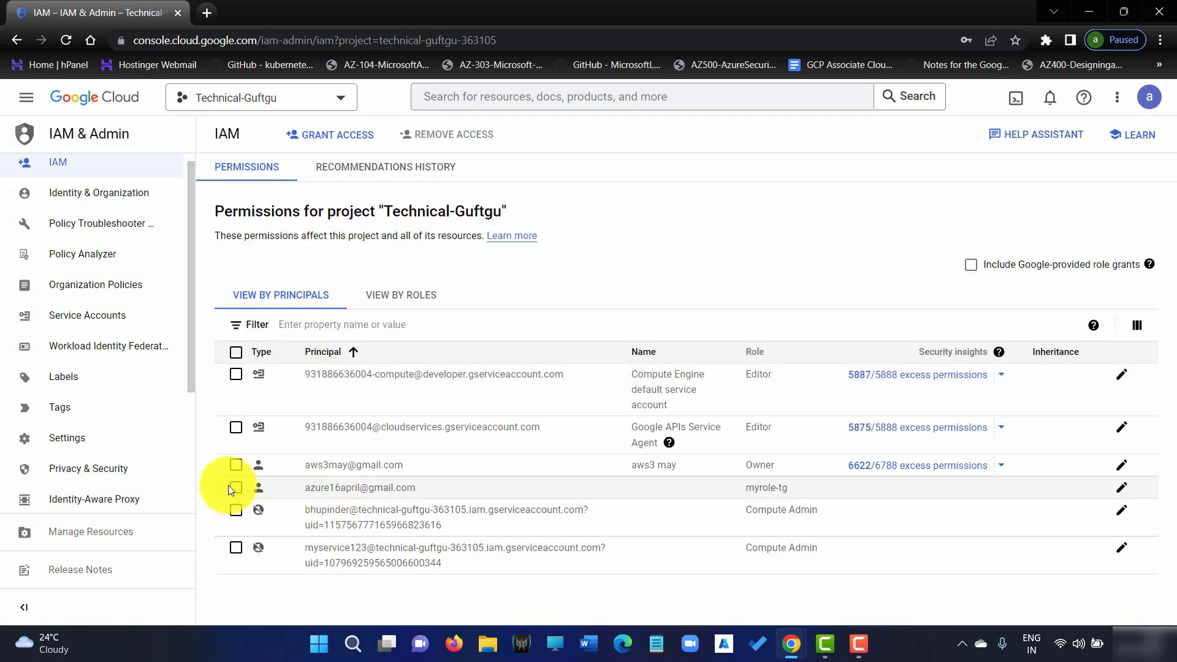
pyautogui.click(237, 489)
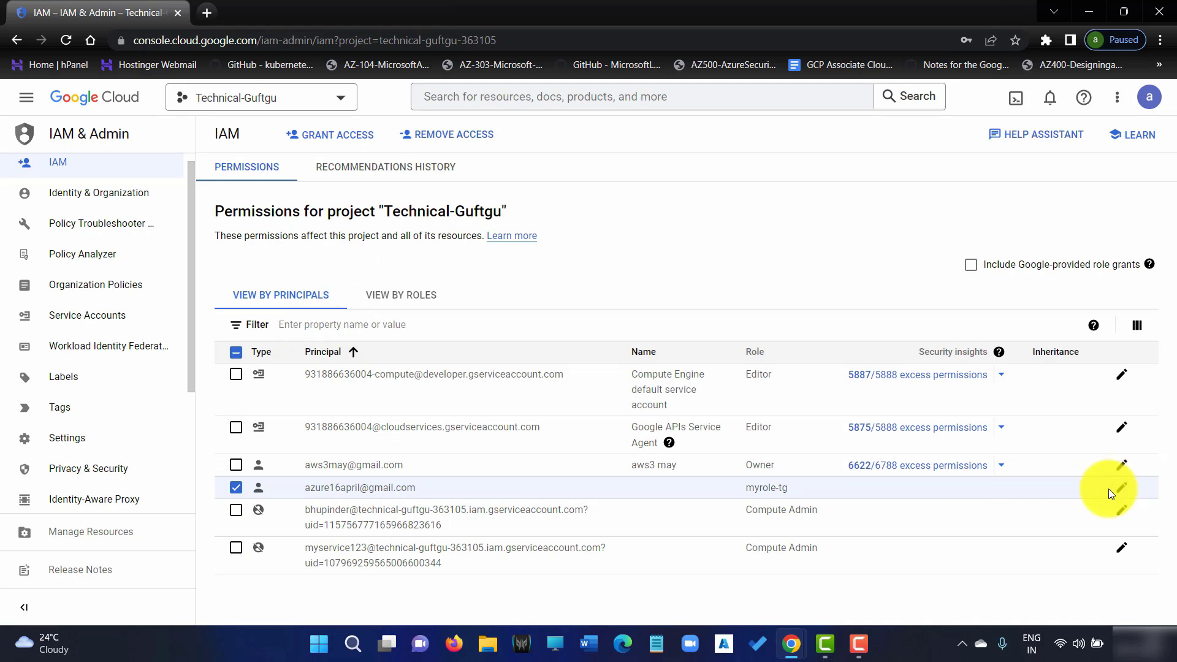
pyautogui.click(476, 136)
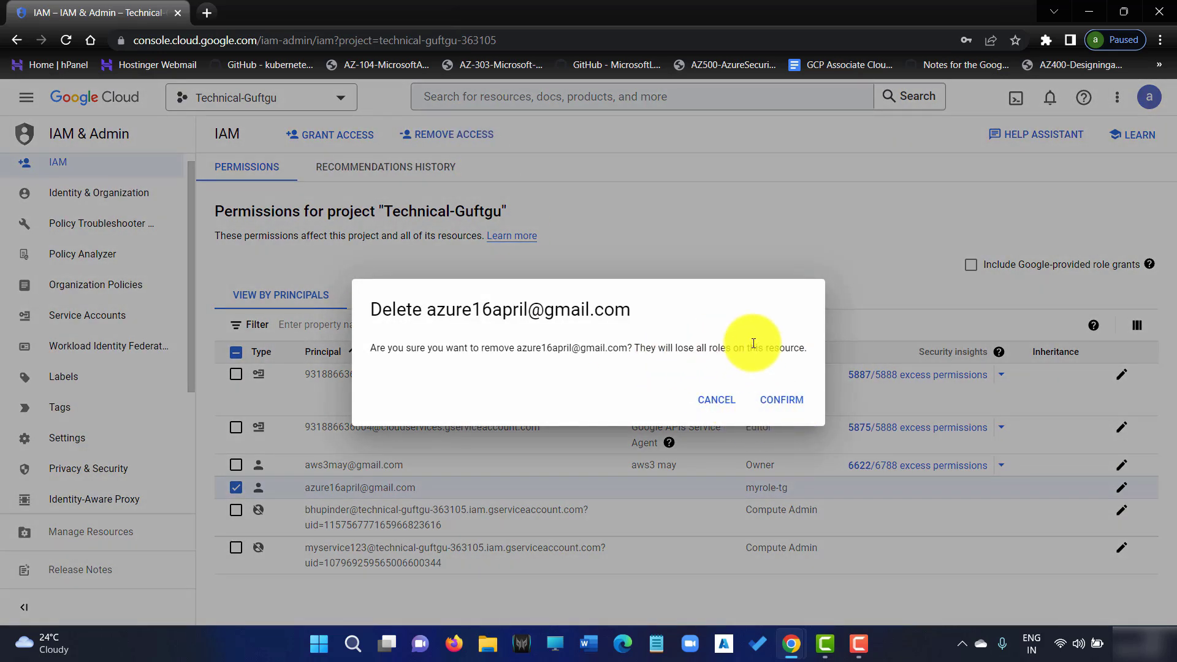
pyautogui.click(788, 404)
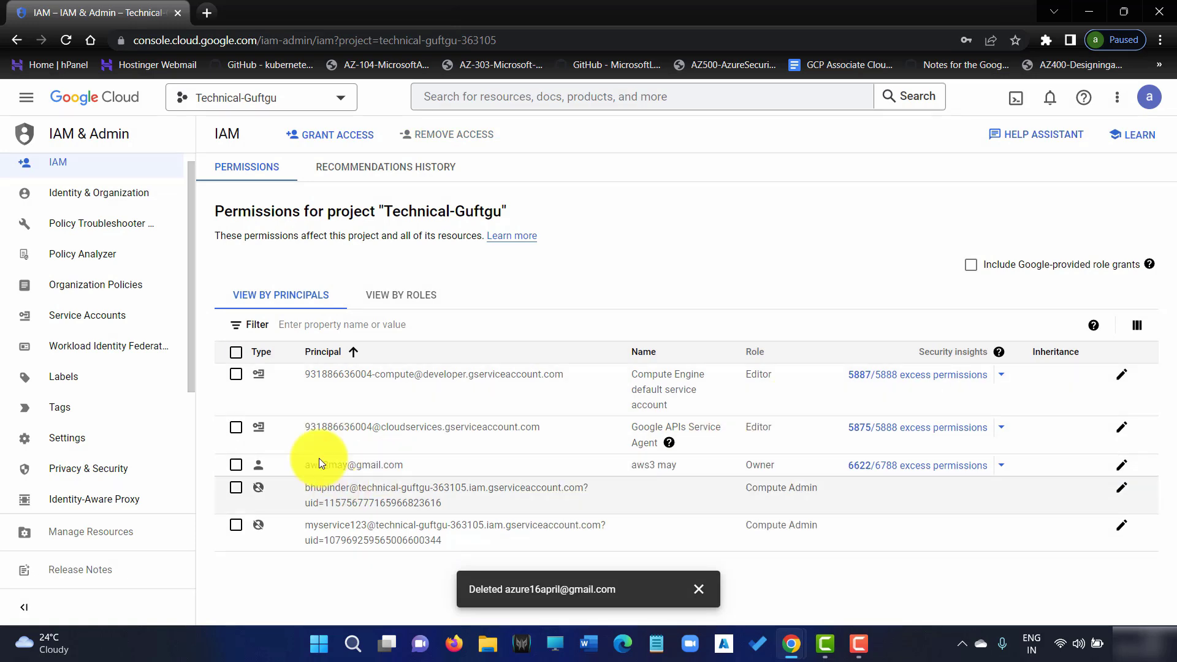
# Remove access for the two Compute Admin test service accounts
pyautogui.click(236, 525)
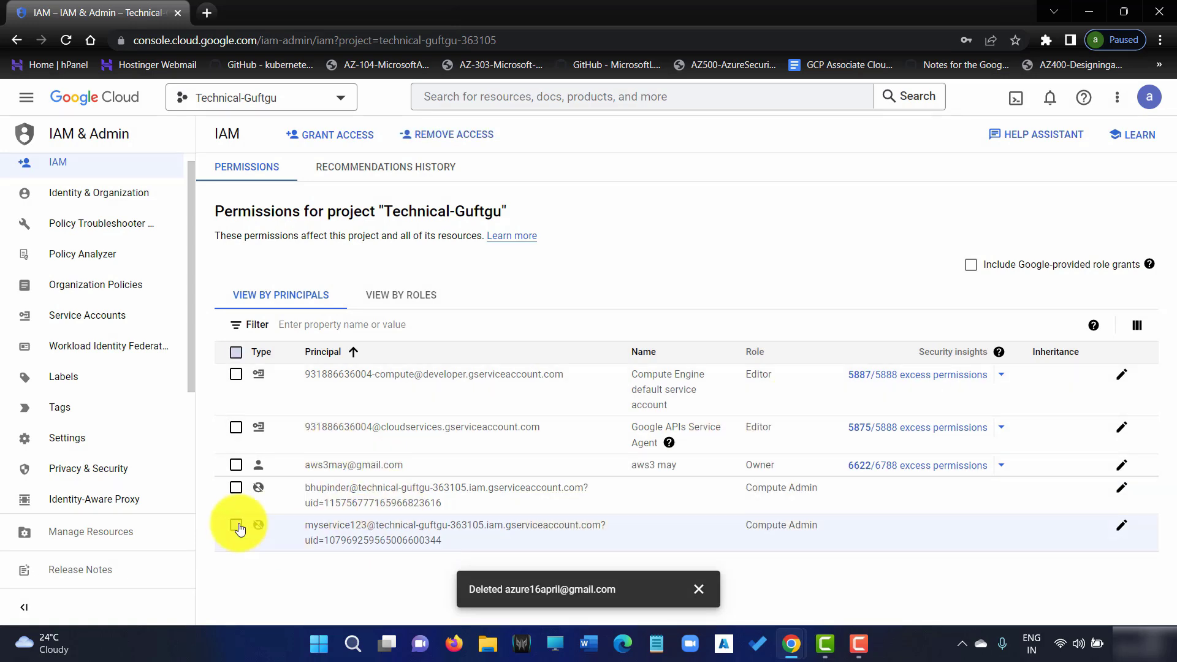
pyautogui.click(447, 135)
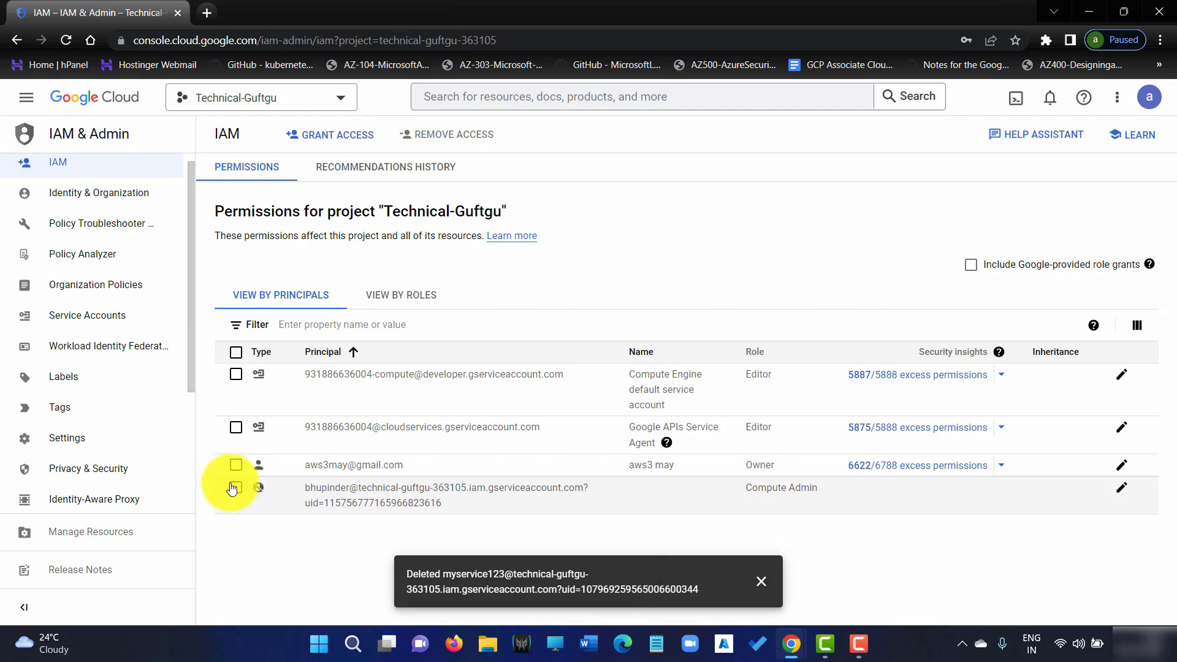
pyautogui.click(235, 488)
pyautogui.click(478, 140)
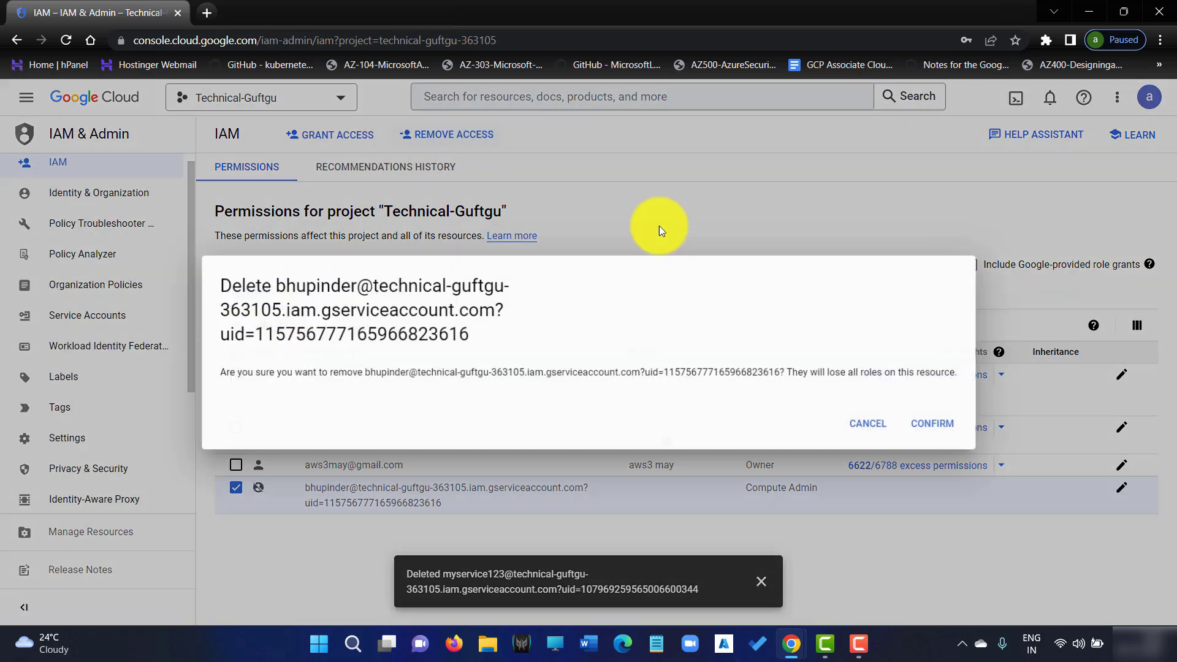